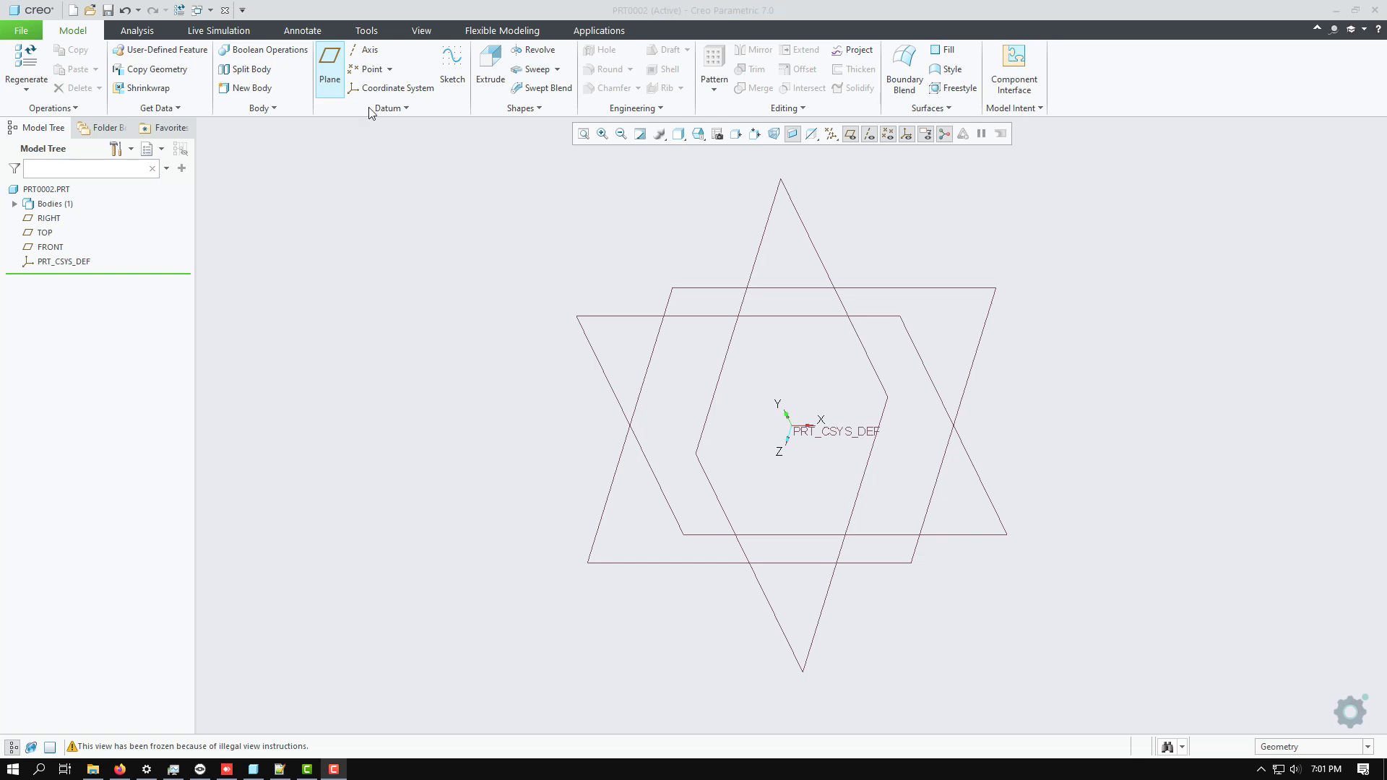
Step: Sketch a center rectangle about 471 wide and 275 high at the origin on the FRONT plane
click(52, 247)
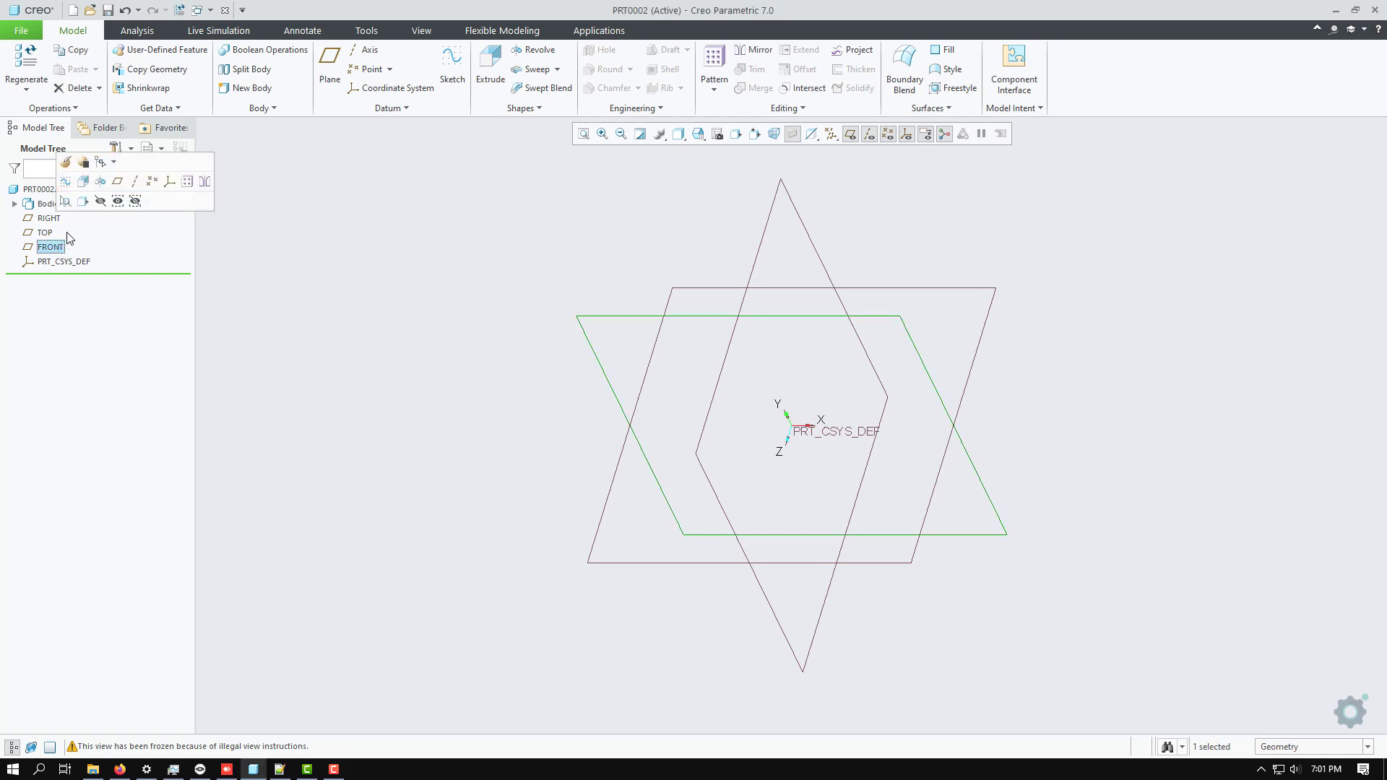
click(66, 182)
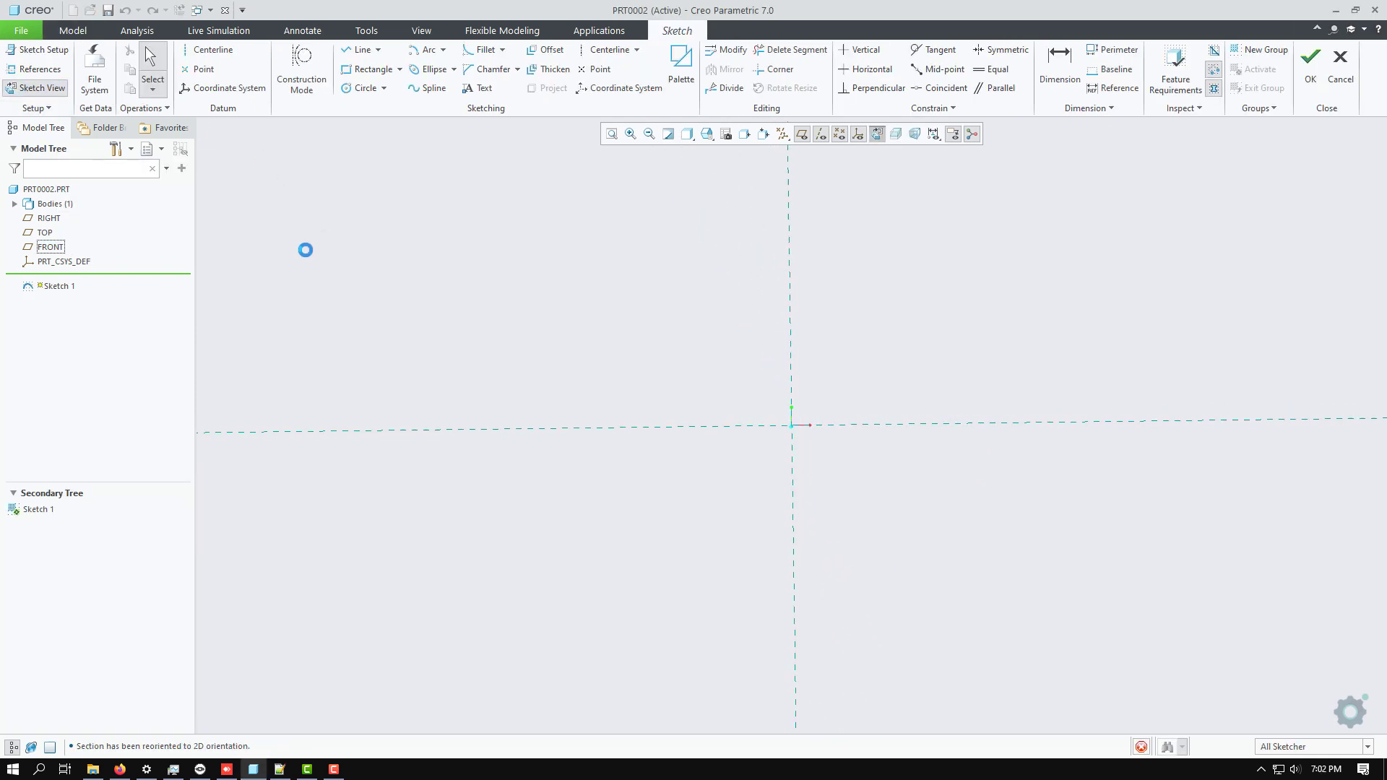
click(399, 69)
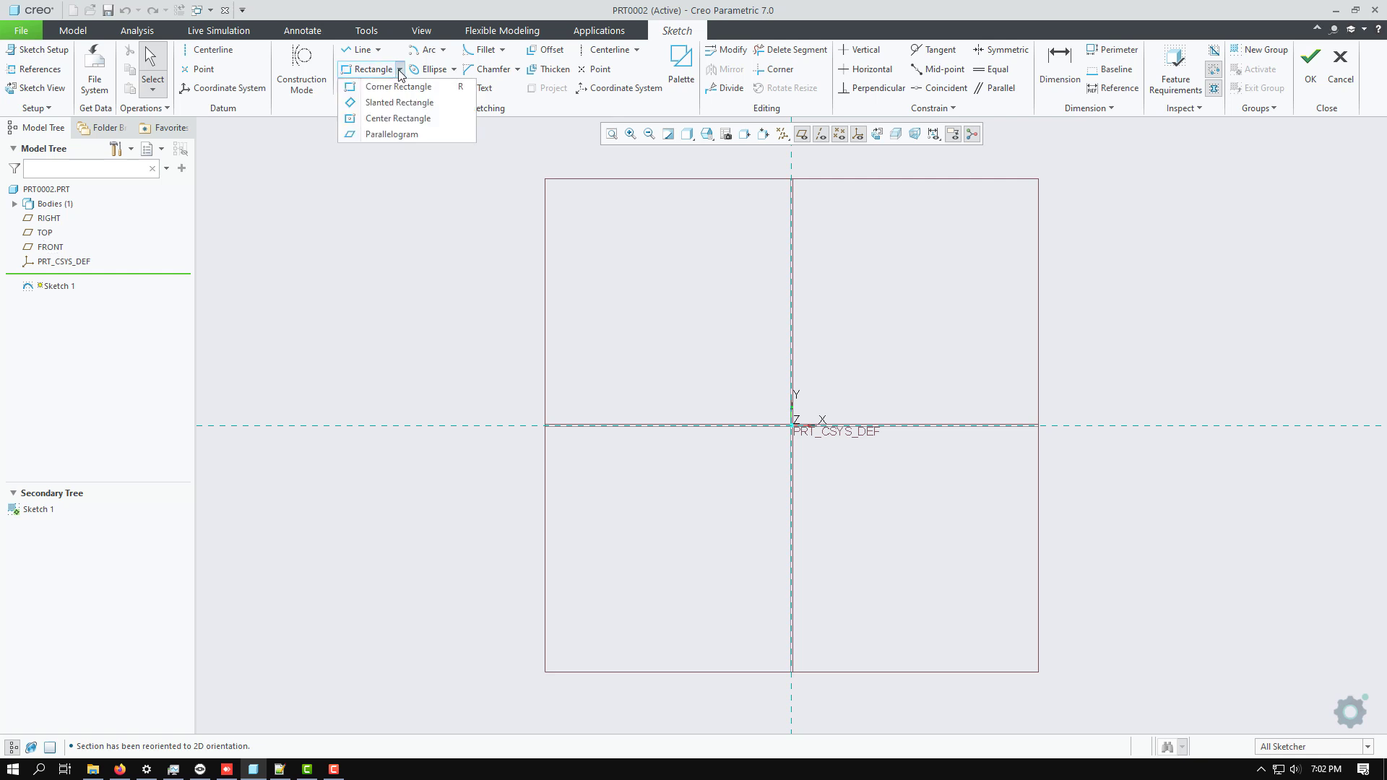
click(384, 118)
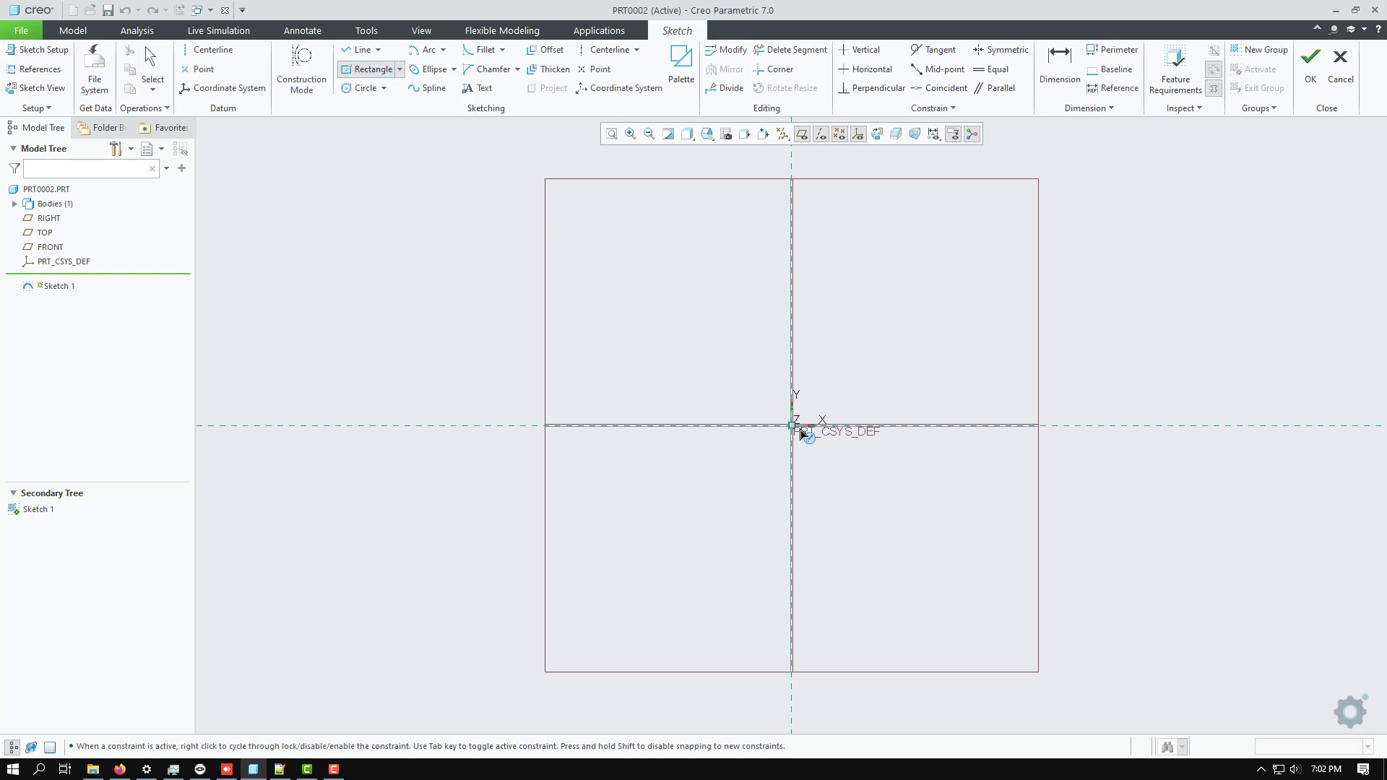
click(800, 430)
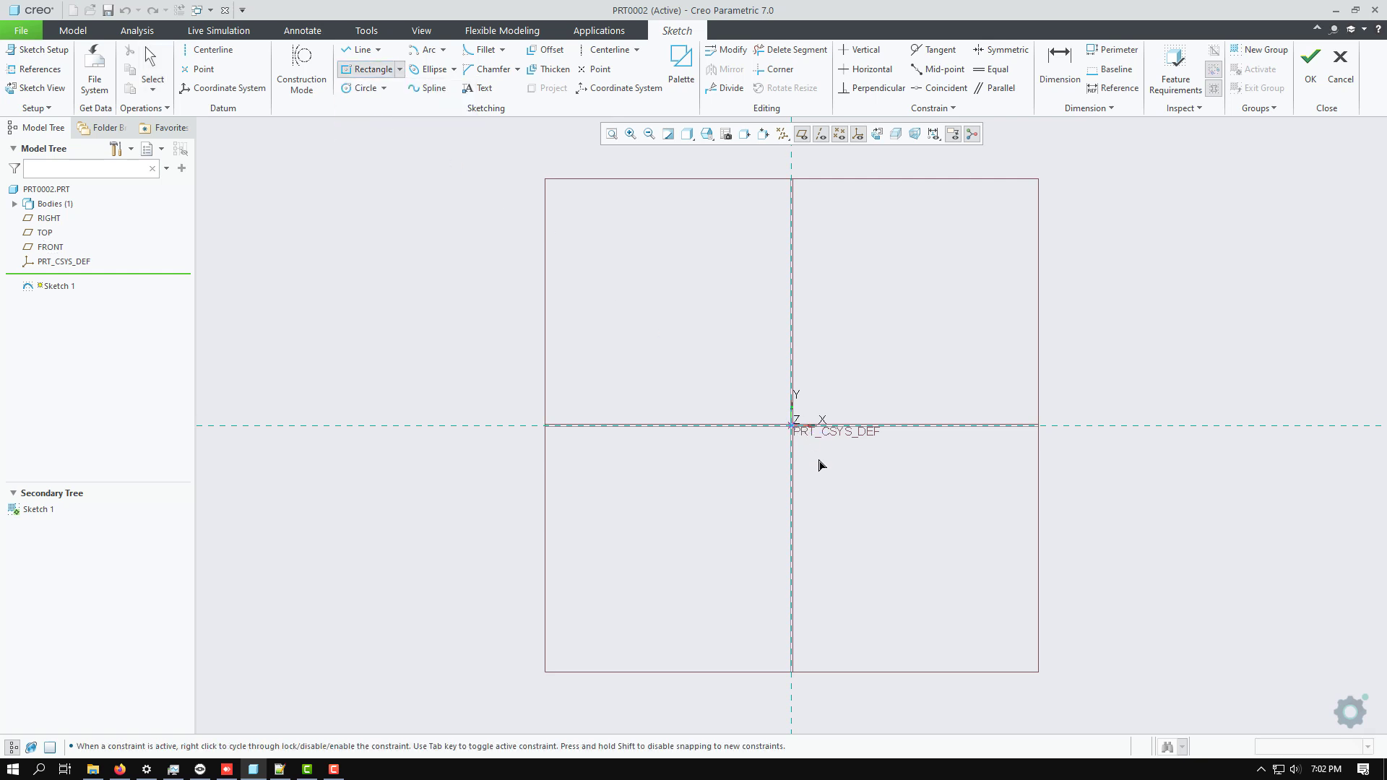
click(1021, 560)
middle_click(1132, 357)
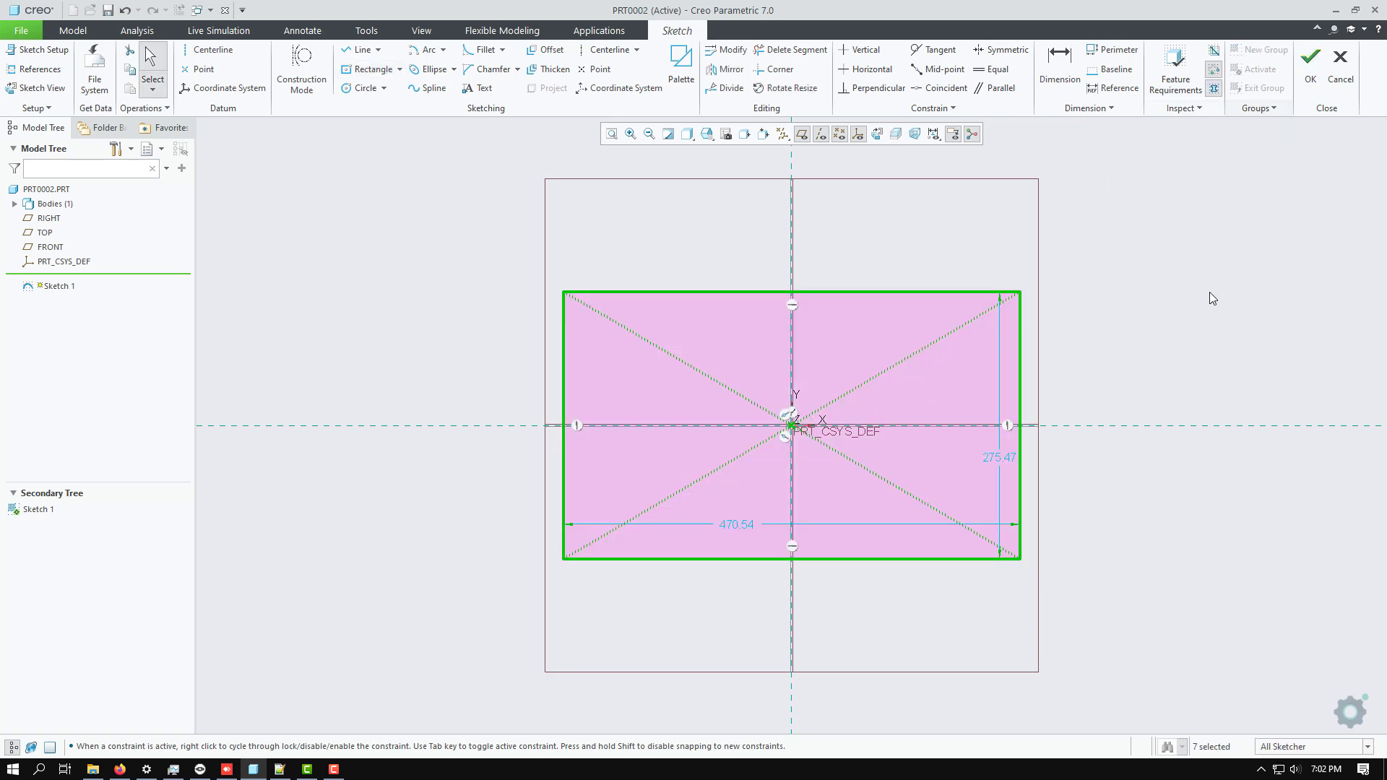
Step: Set the rectangle's height to 300 and its width to 500, and finish the sketch
click(1019, 455)
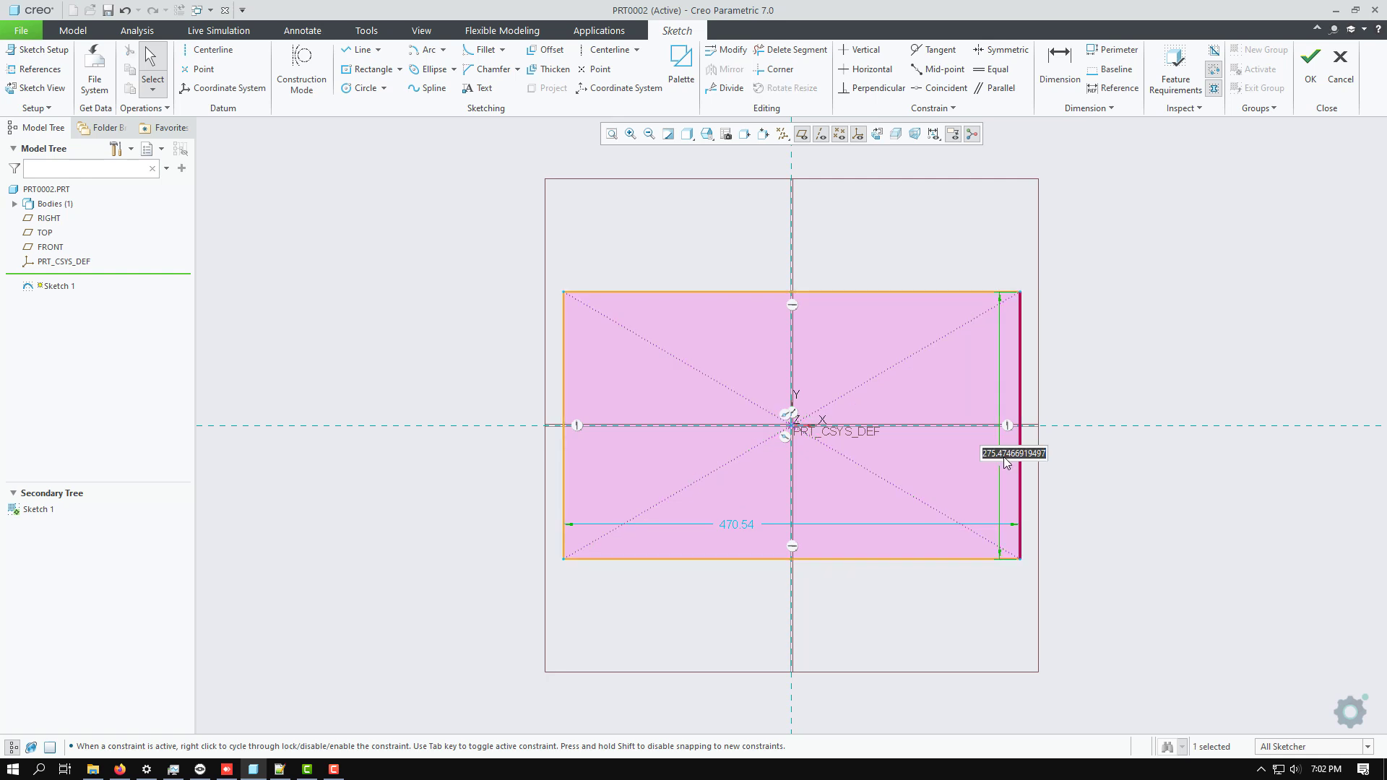
text(300)
key(Return)
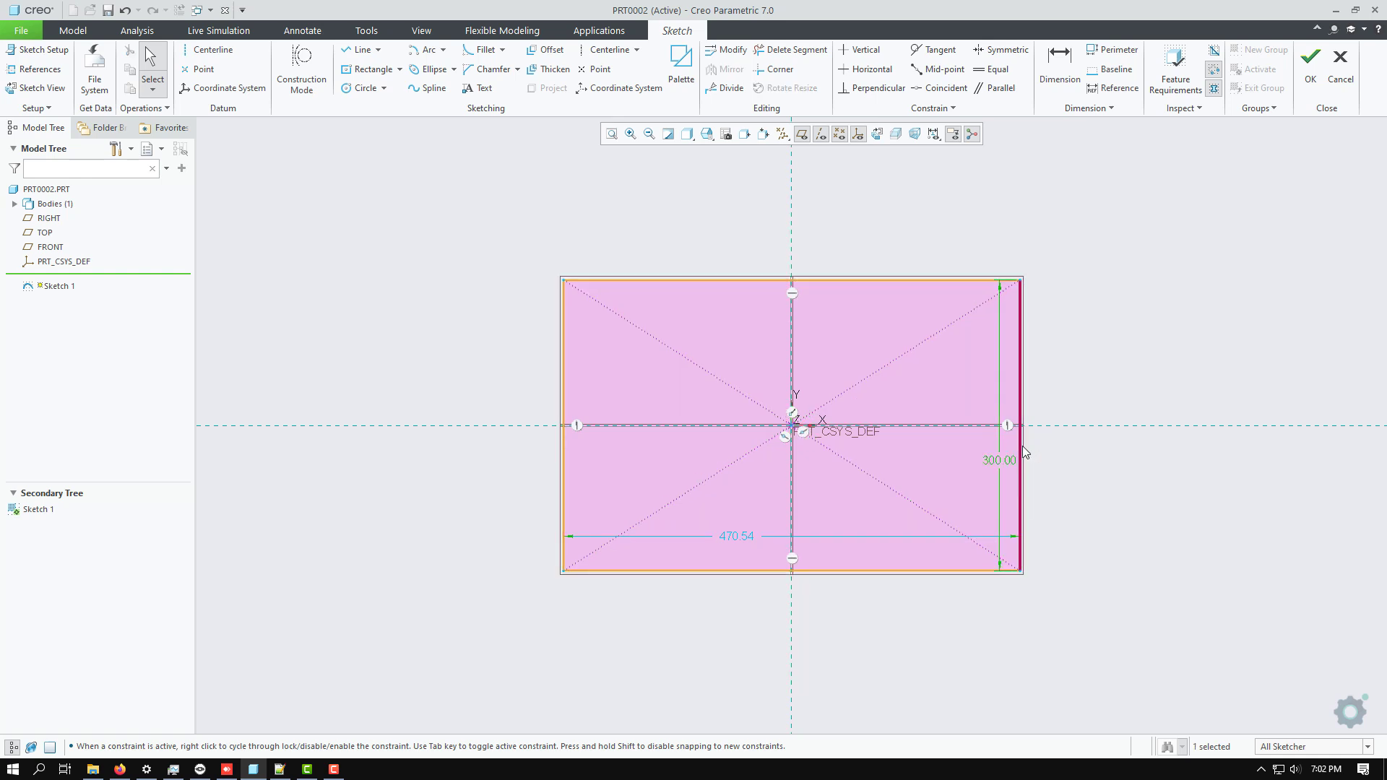
double_click(731, 536)
text(4)
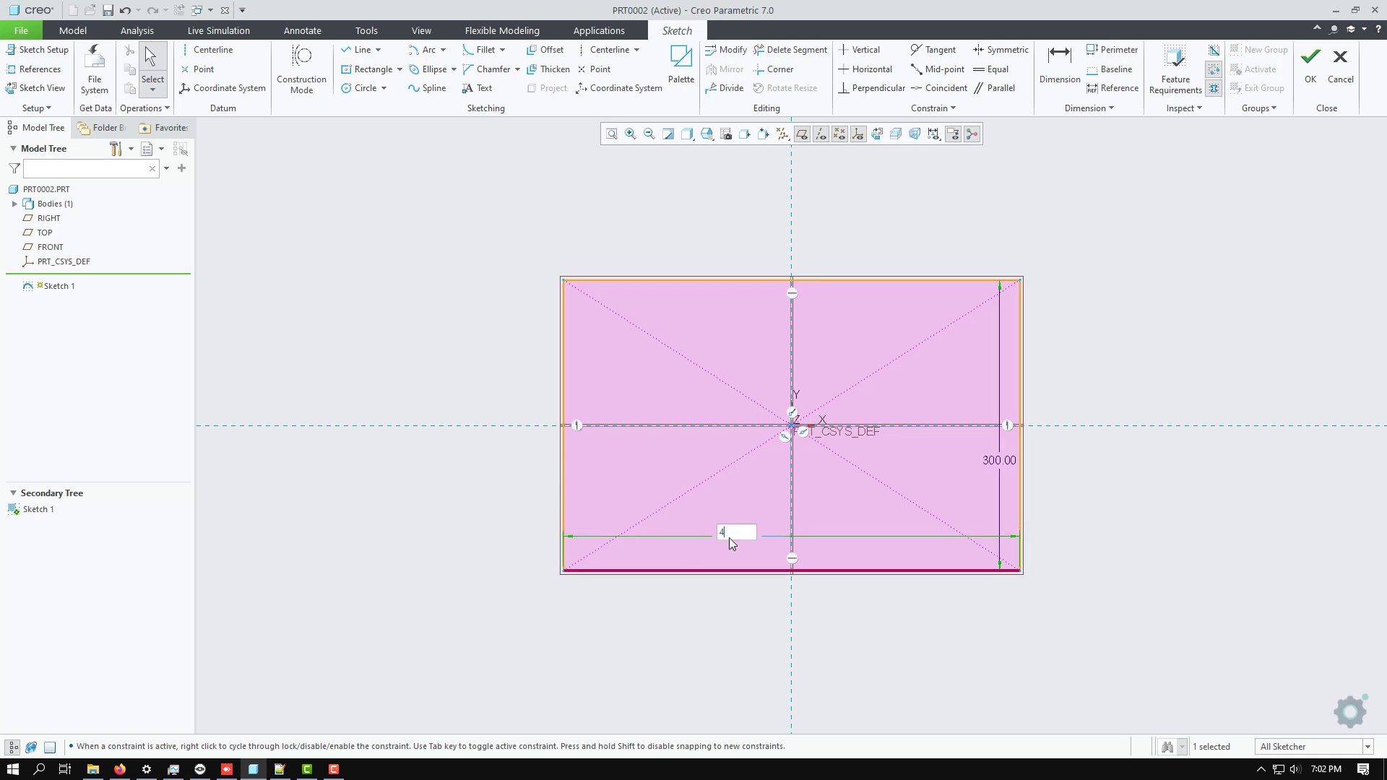
text(500)
key(Return)
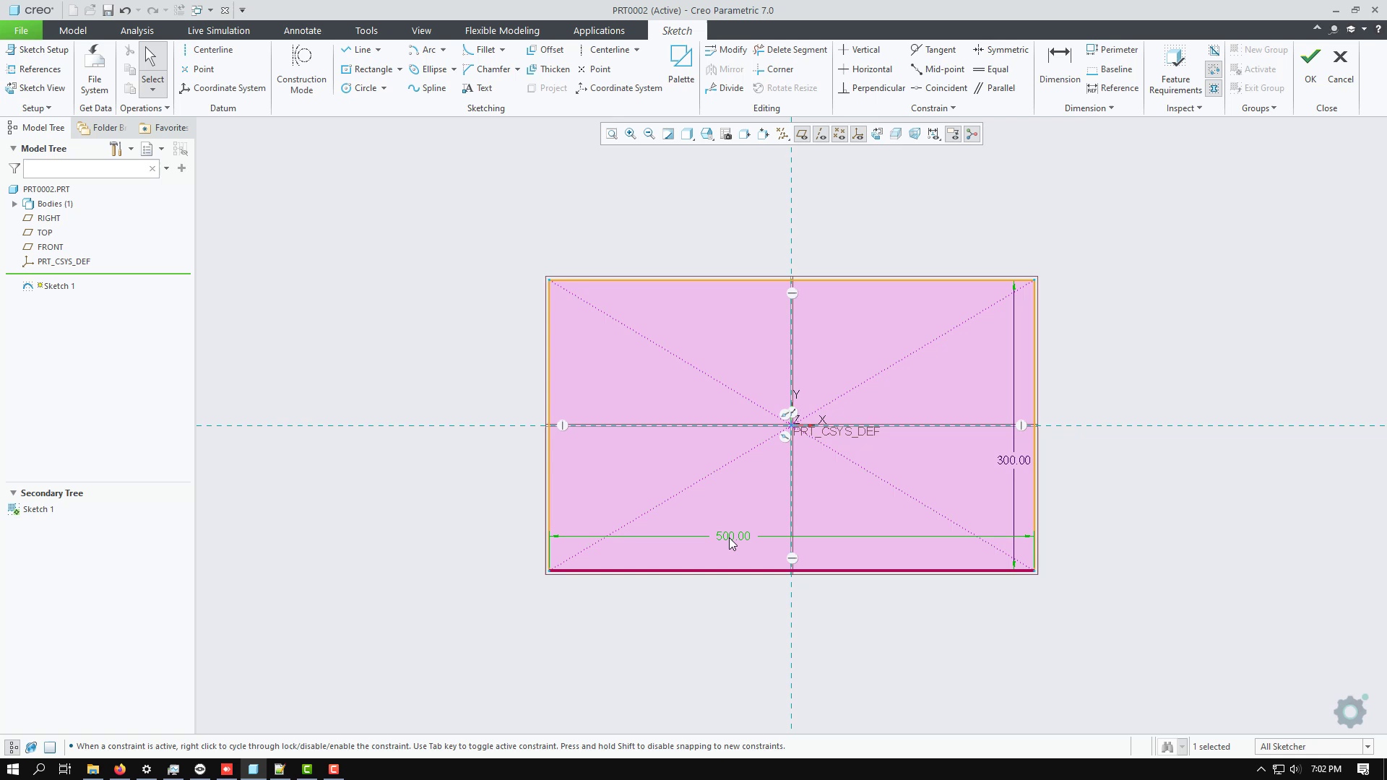
click(1309, 65)
Step: Extrude the rectangle sketch as a solid with a depth of 50
click(489, 64)
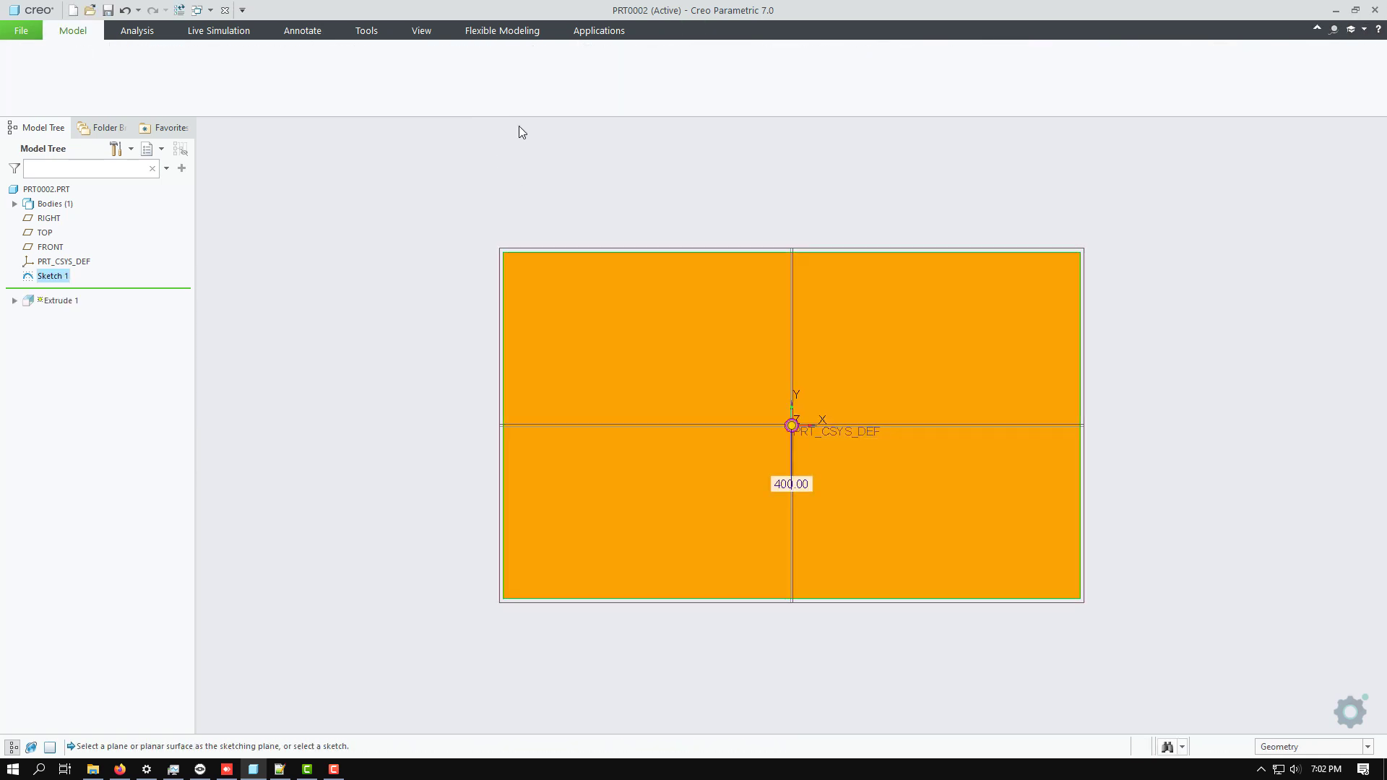
double_click(181, 67)
text(50)
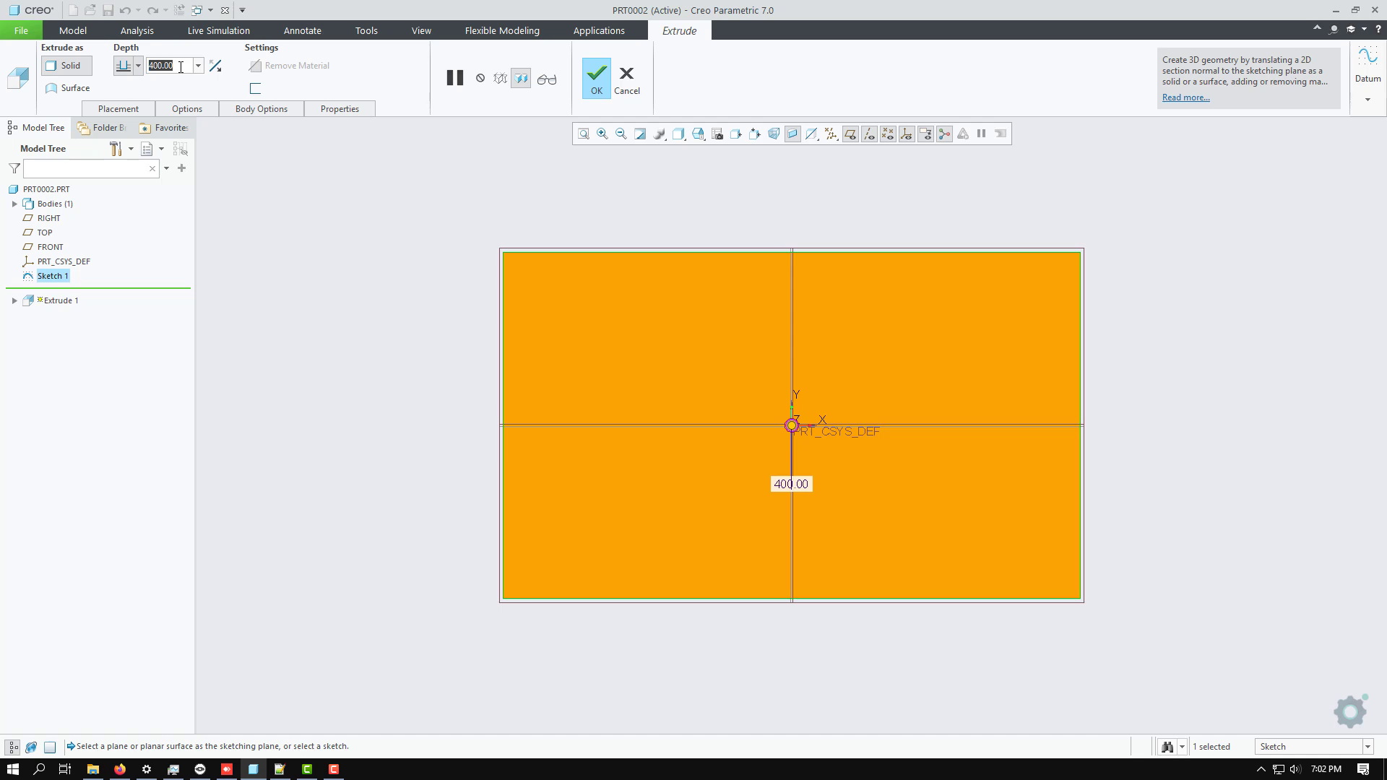
key(Return)
click(594, 76)
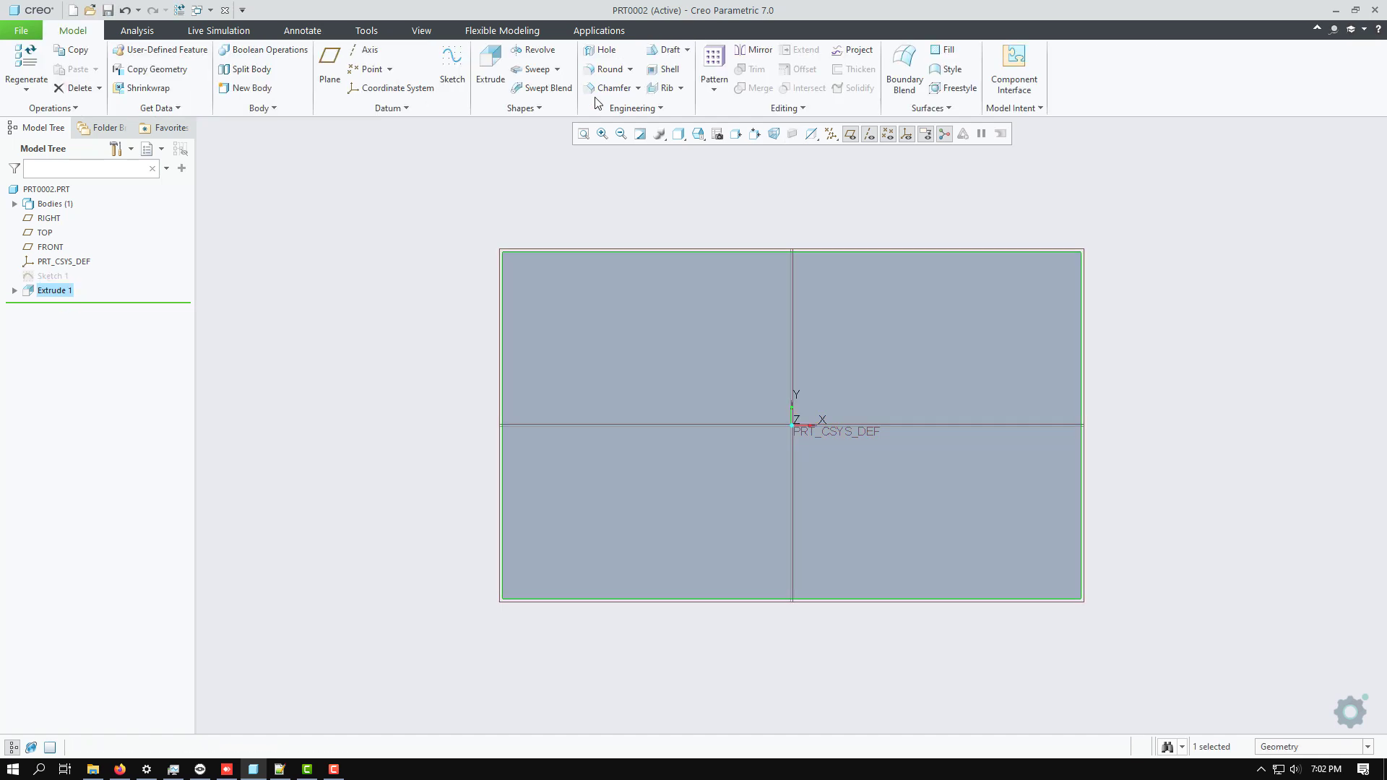
mouse_move(556, 227)
middle_down()
mouse_move(505, 310)
mouse_move(571, 212)
mouse_move(551, 208)
middle_up()
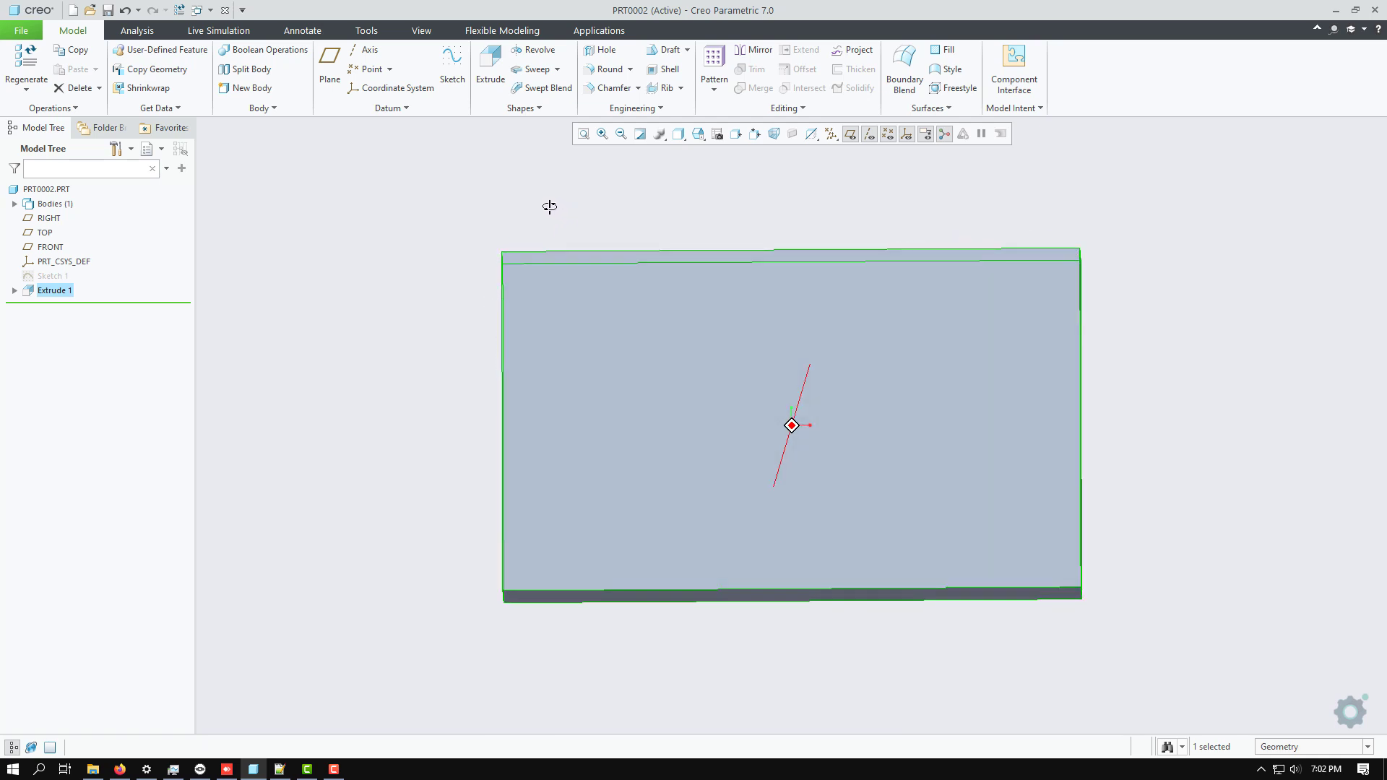
middle_drag(712, 415, 712, 370)
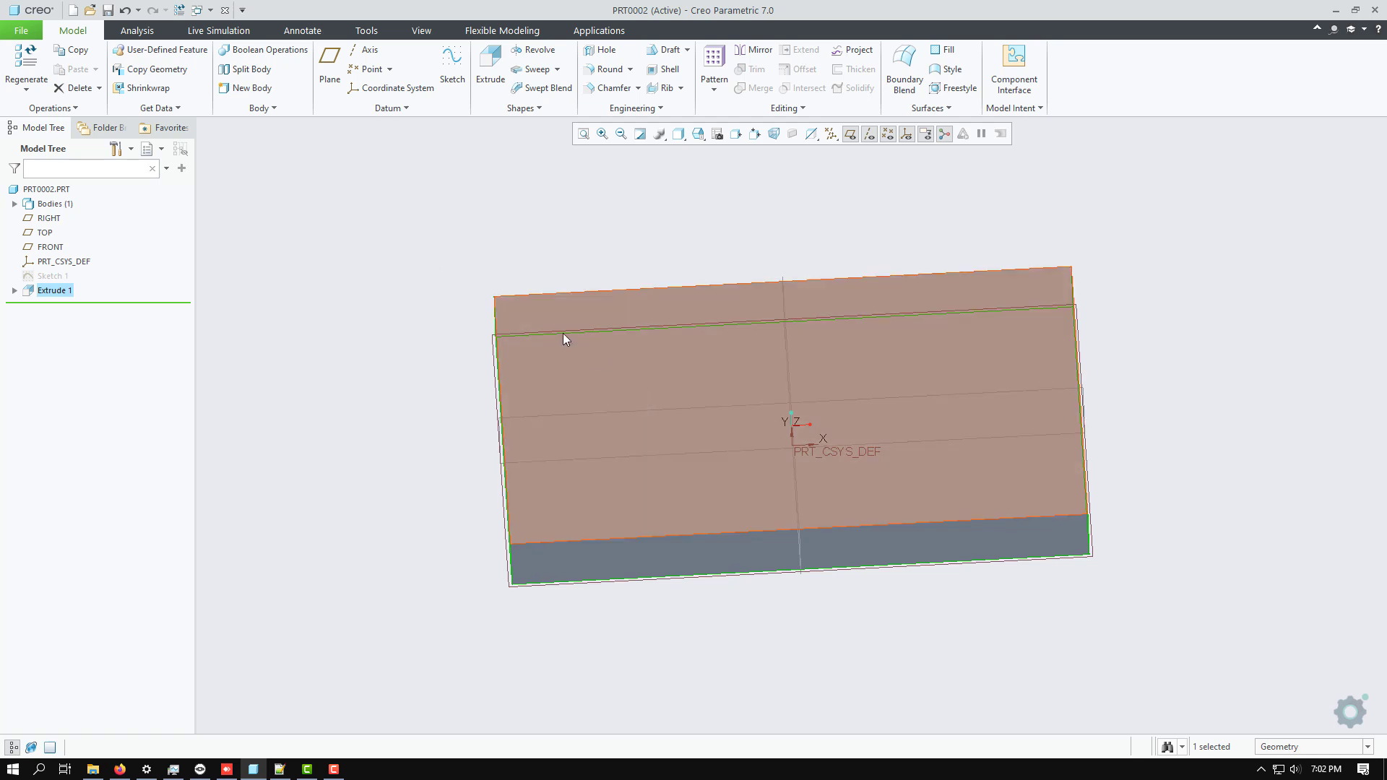
mouse_move(641, 356)
middle_down()
mouse_move(635, 322)
mouse_move(651, 363)
middle_up()
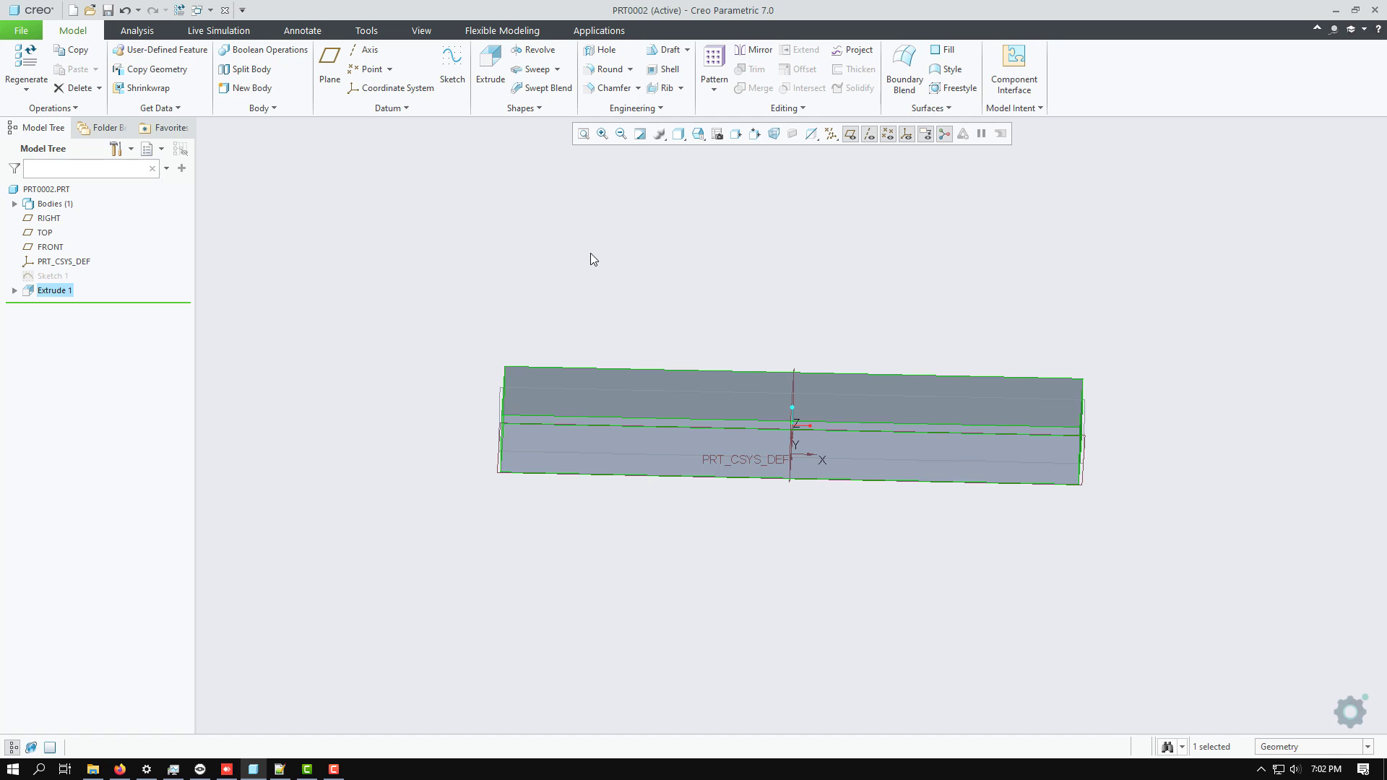
mouse_move(588, 257)
middle_down()
mouse_move(616, 260)
mouse_move(586, 272)
middle_up()
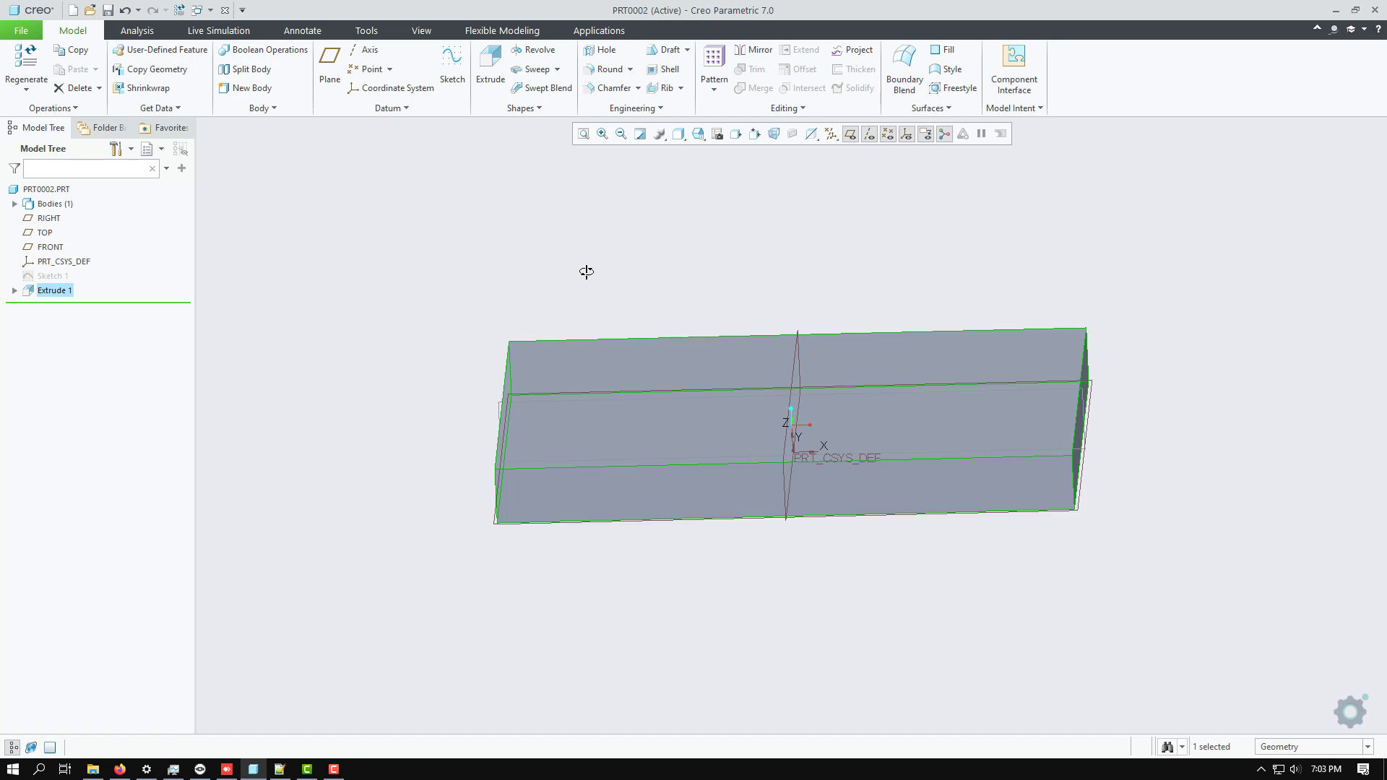
mouse_move(594, 280)
middle_down()
mouse_move(598, 254)
mouse_move(607, 261)
middle_up()
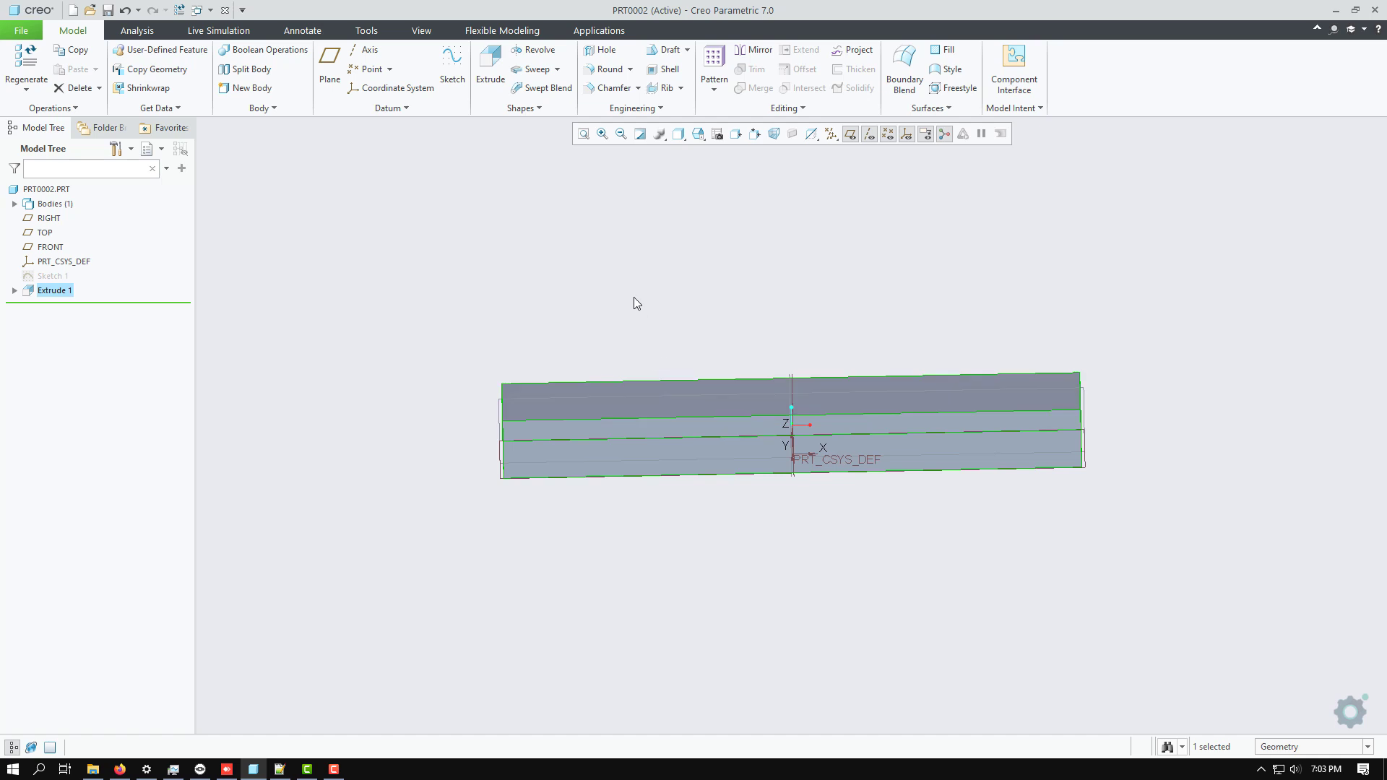
click(637, 267)
middle_drag(631, 269, 625, 299)
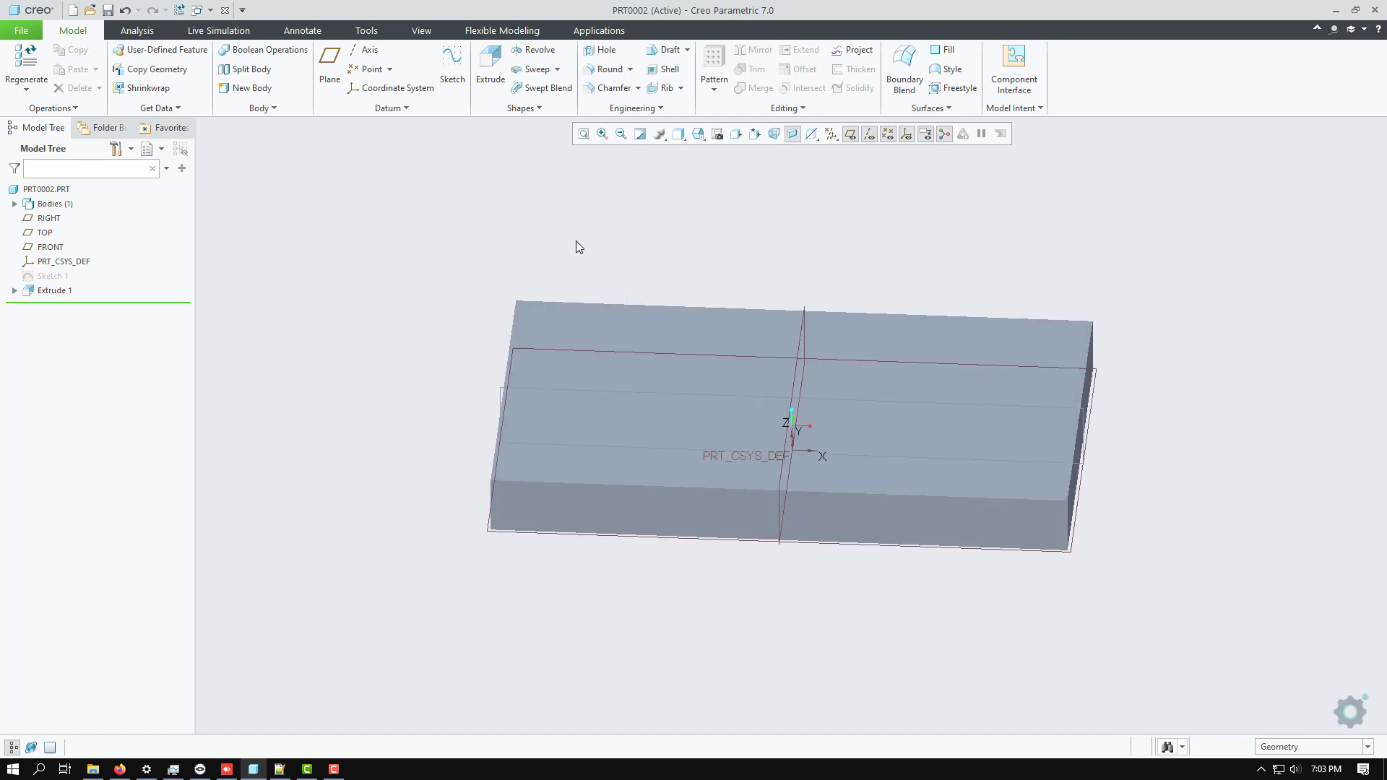
Step: Create a datum plane offset 150 above the block's large top face
click(330, 65)
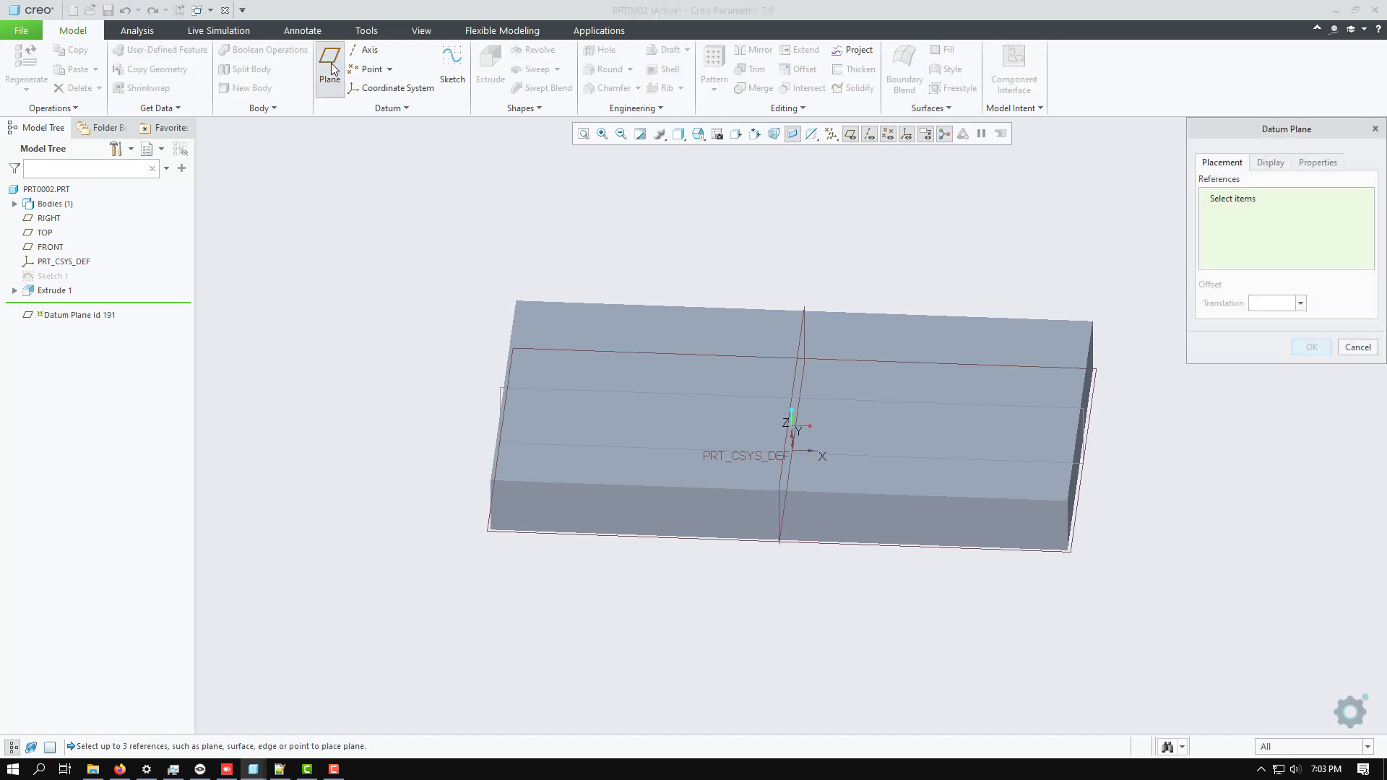
scroll(275, 466, up, 2)
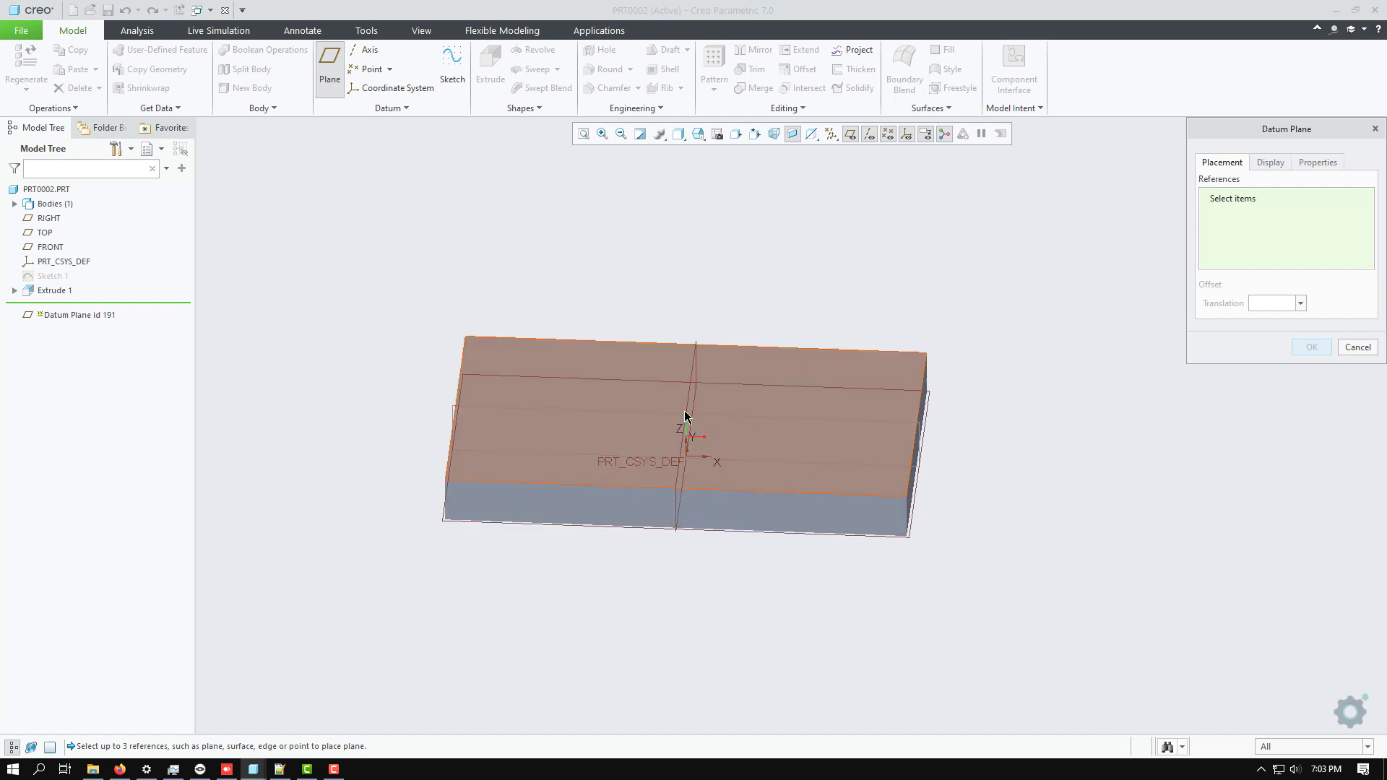
middle_drag(699, 387, 673, 442)
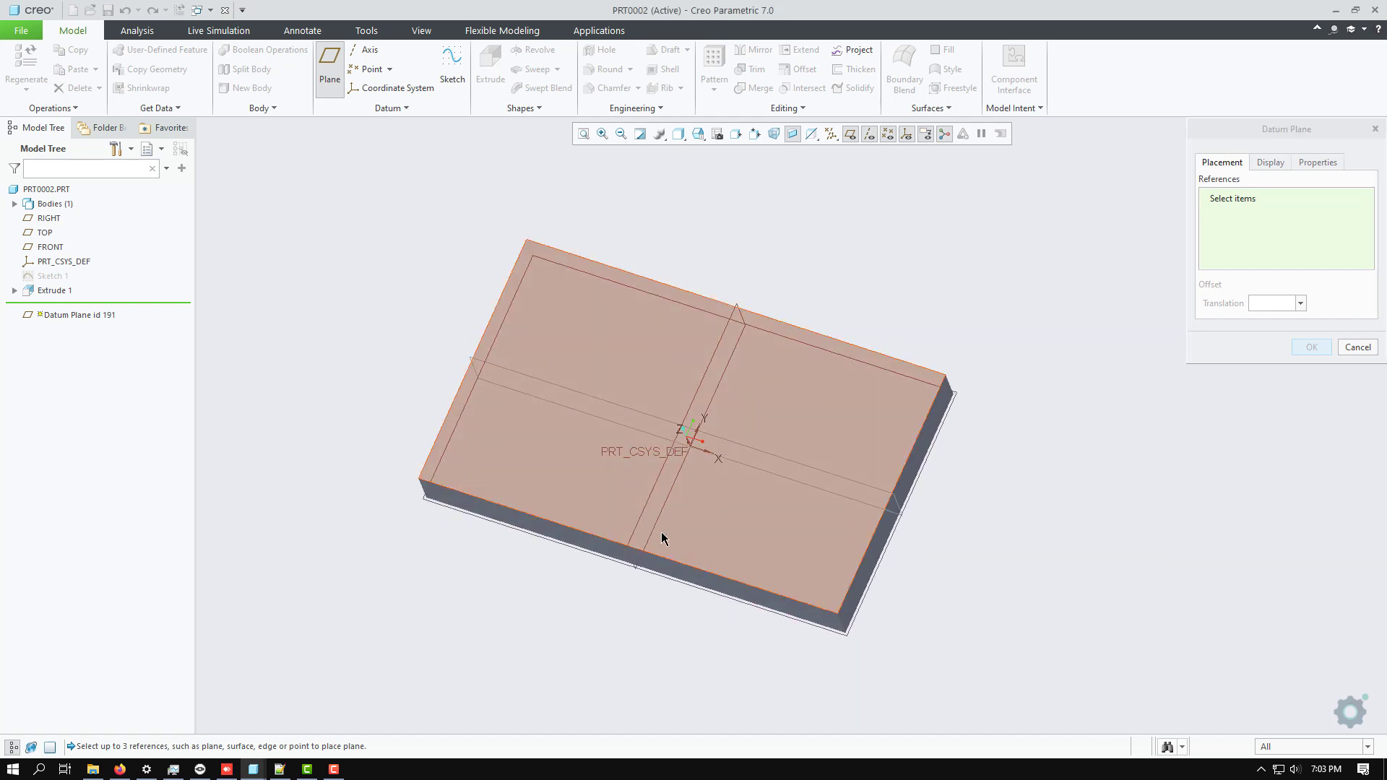
middle_drag(662, 538, 692, 557)
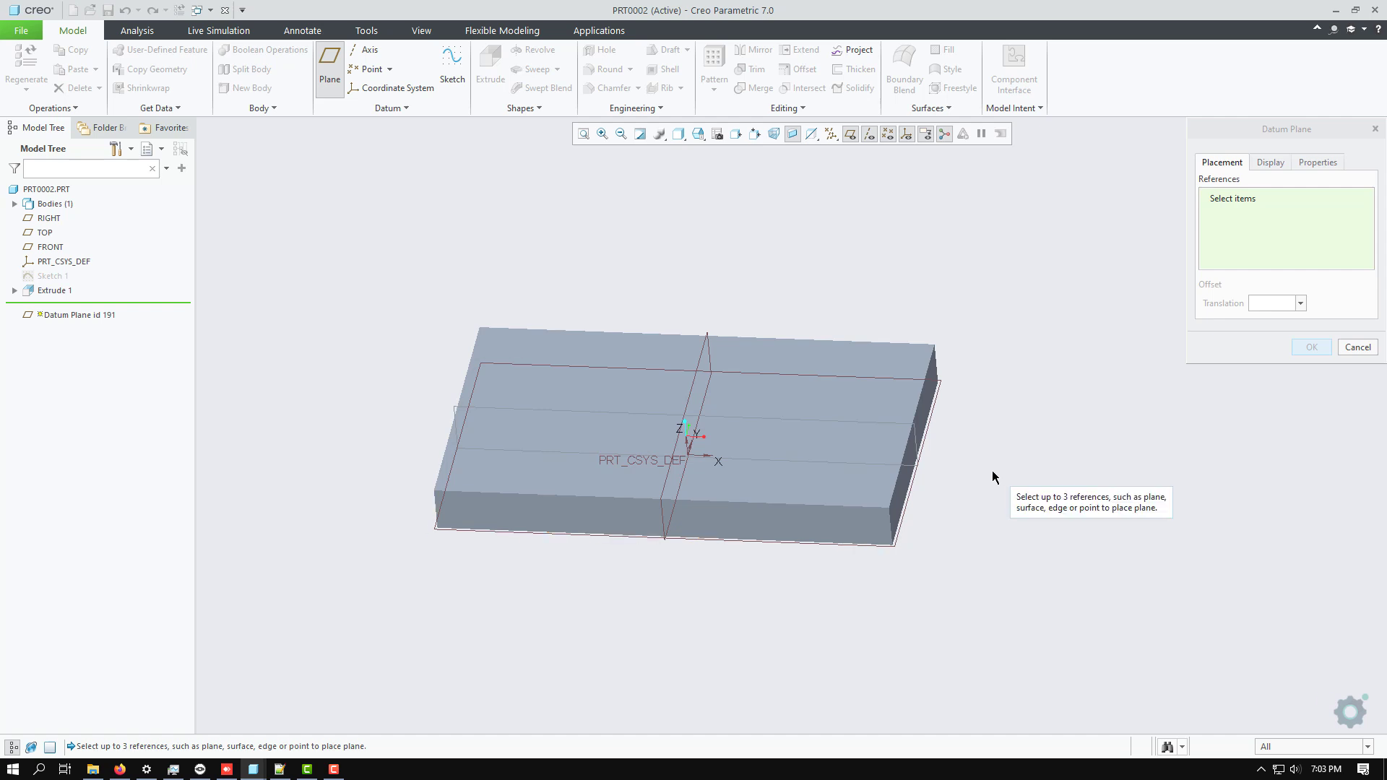
click(562, 383)
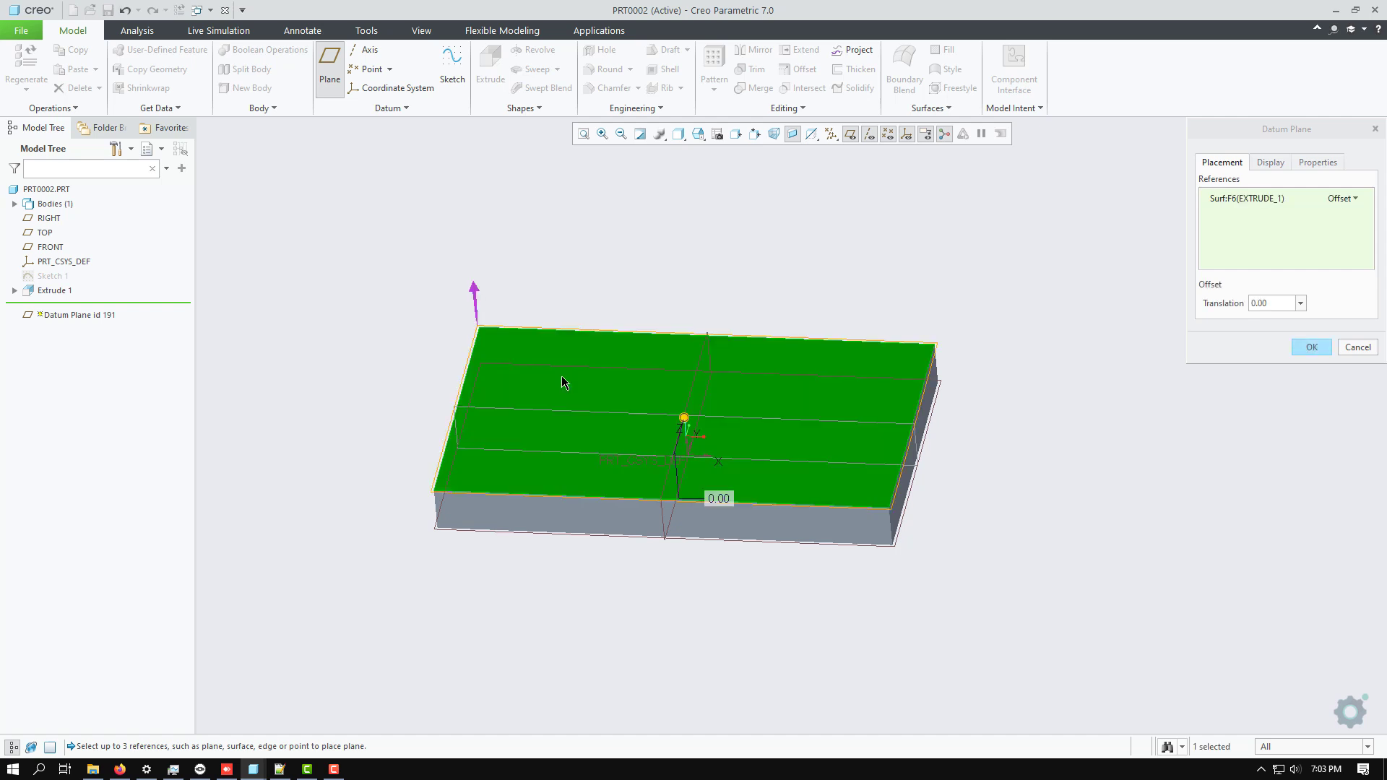
middle_drag(520, 551, 529, 530)
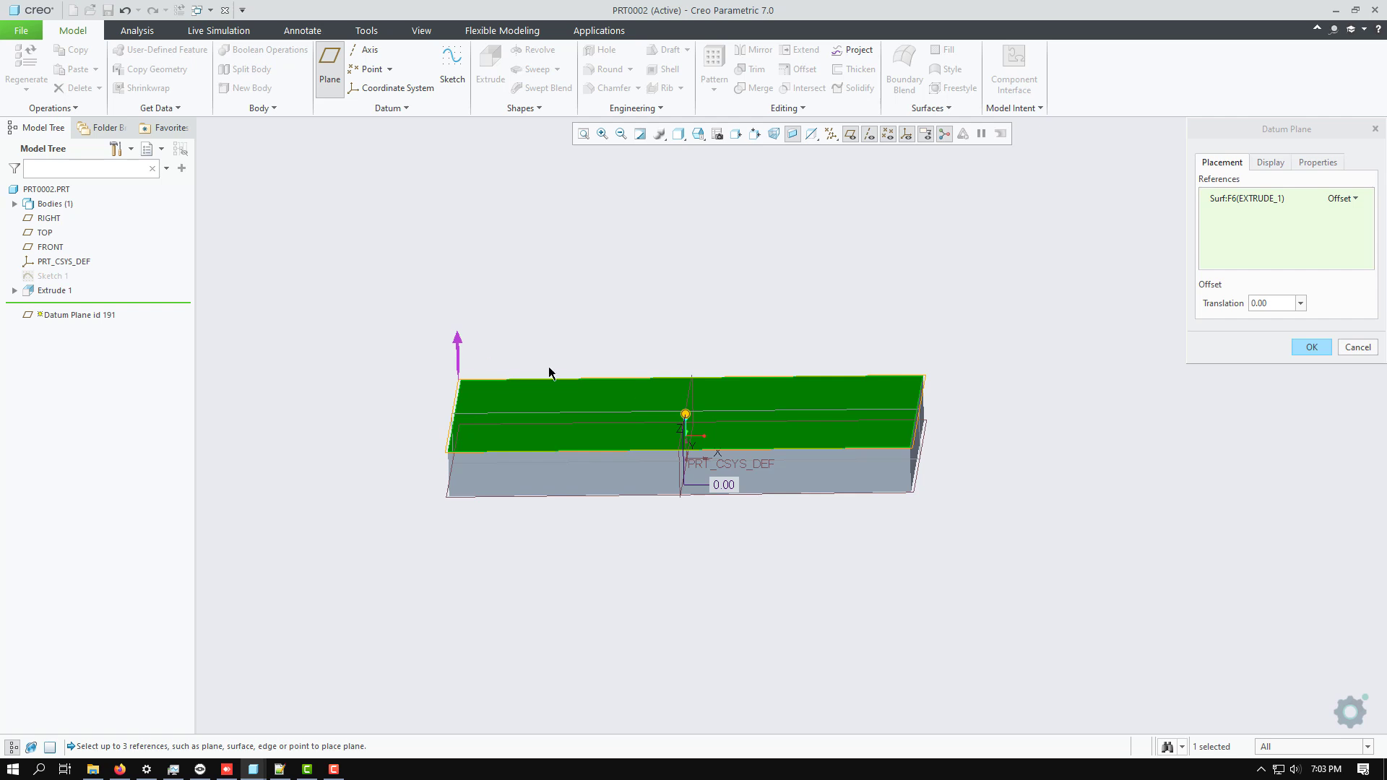
drag(685, 414, 693, 294)
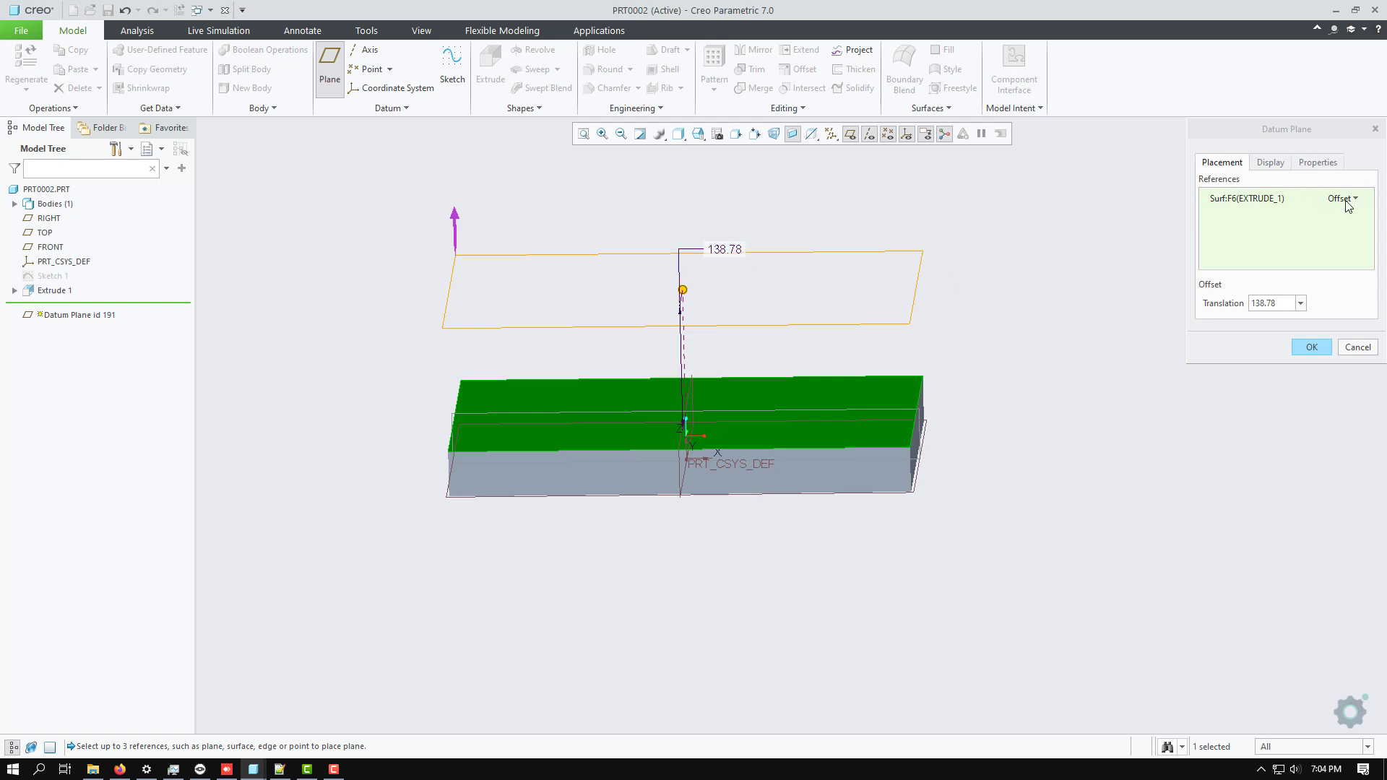
double_click(721, 252)
text(150)
key(Return)
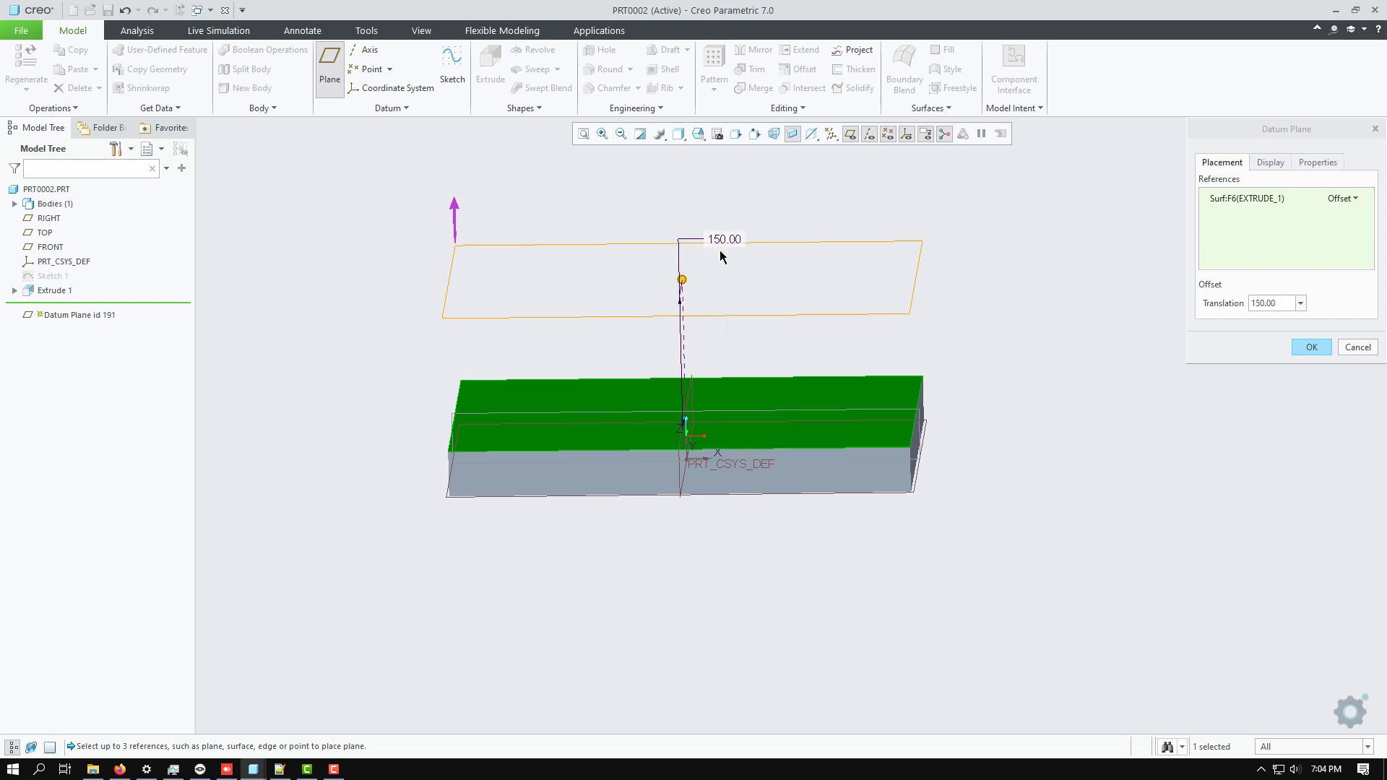
click(1311, 347)
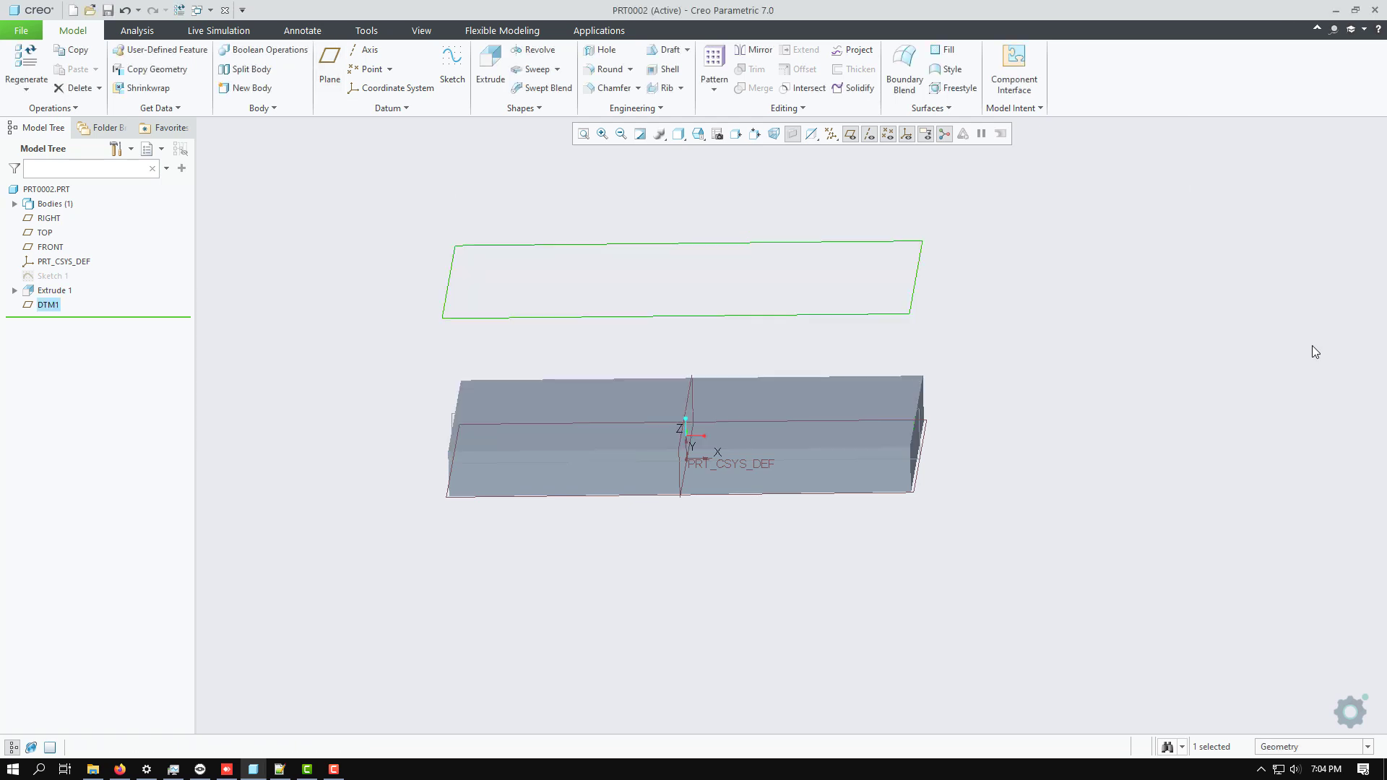
Step: Try redefining DTM1 with its offset reduced to about 47 above the block's large top face
click(622, 315)
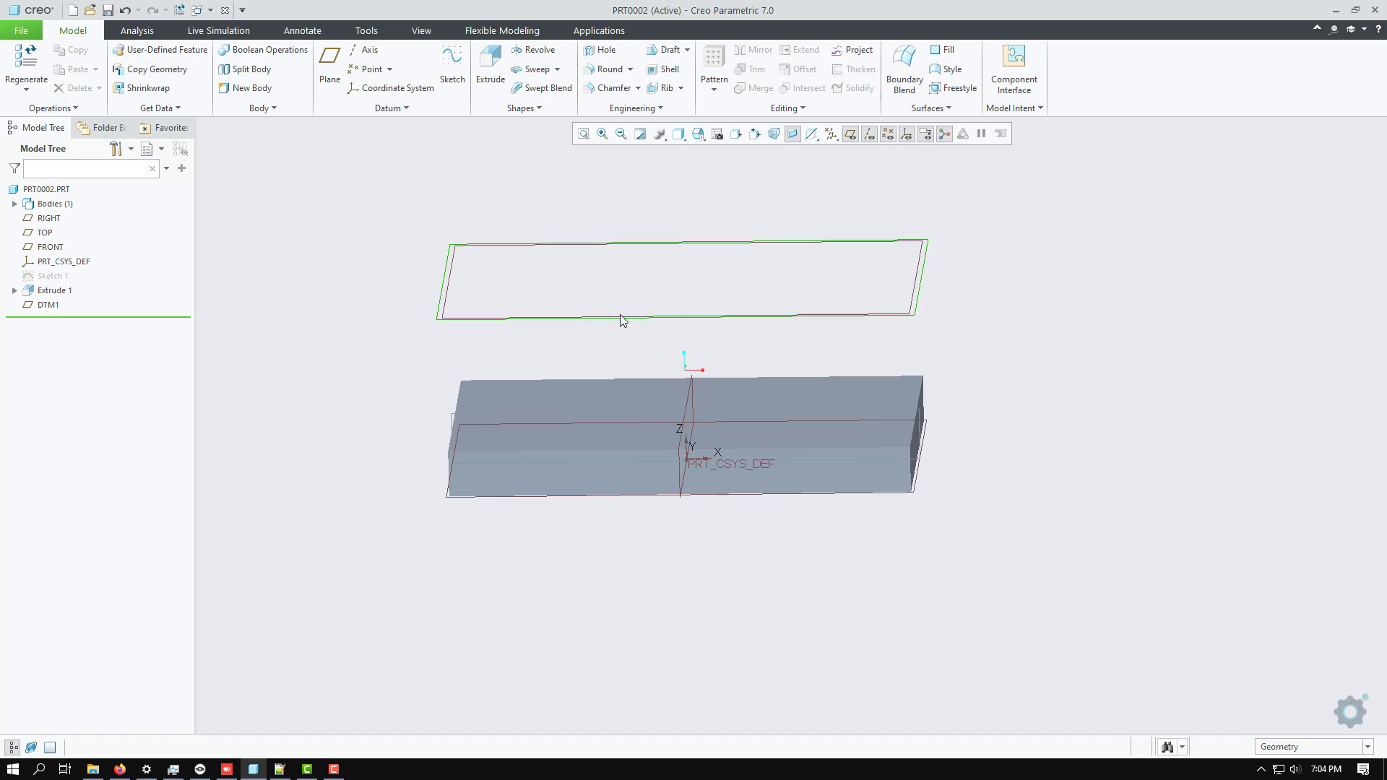
middle_drag(405, 236, 526, 418)
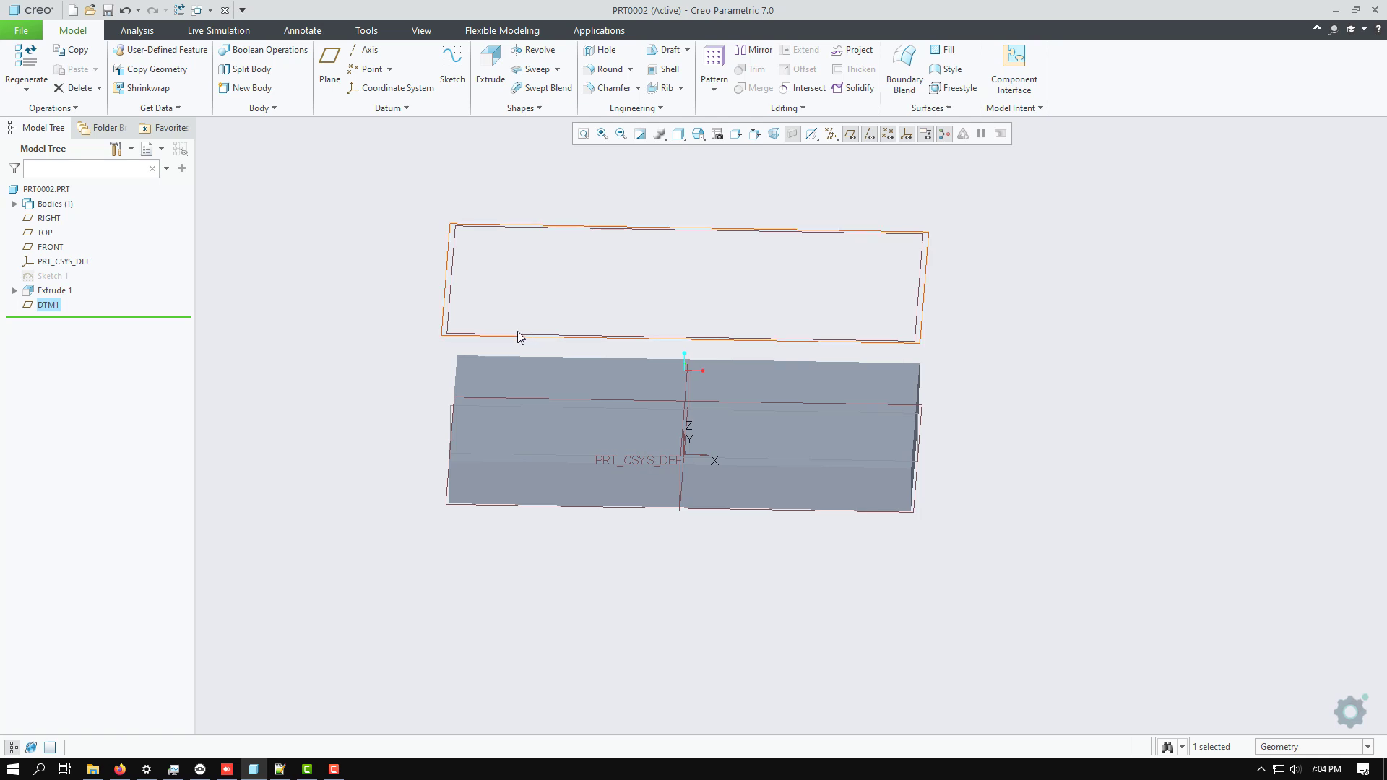
mouse_move(517, 330)
middle_down()
mouse_move(526, 294)
mouse_move(513, 330)
middle_up()
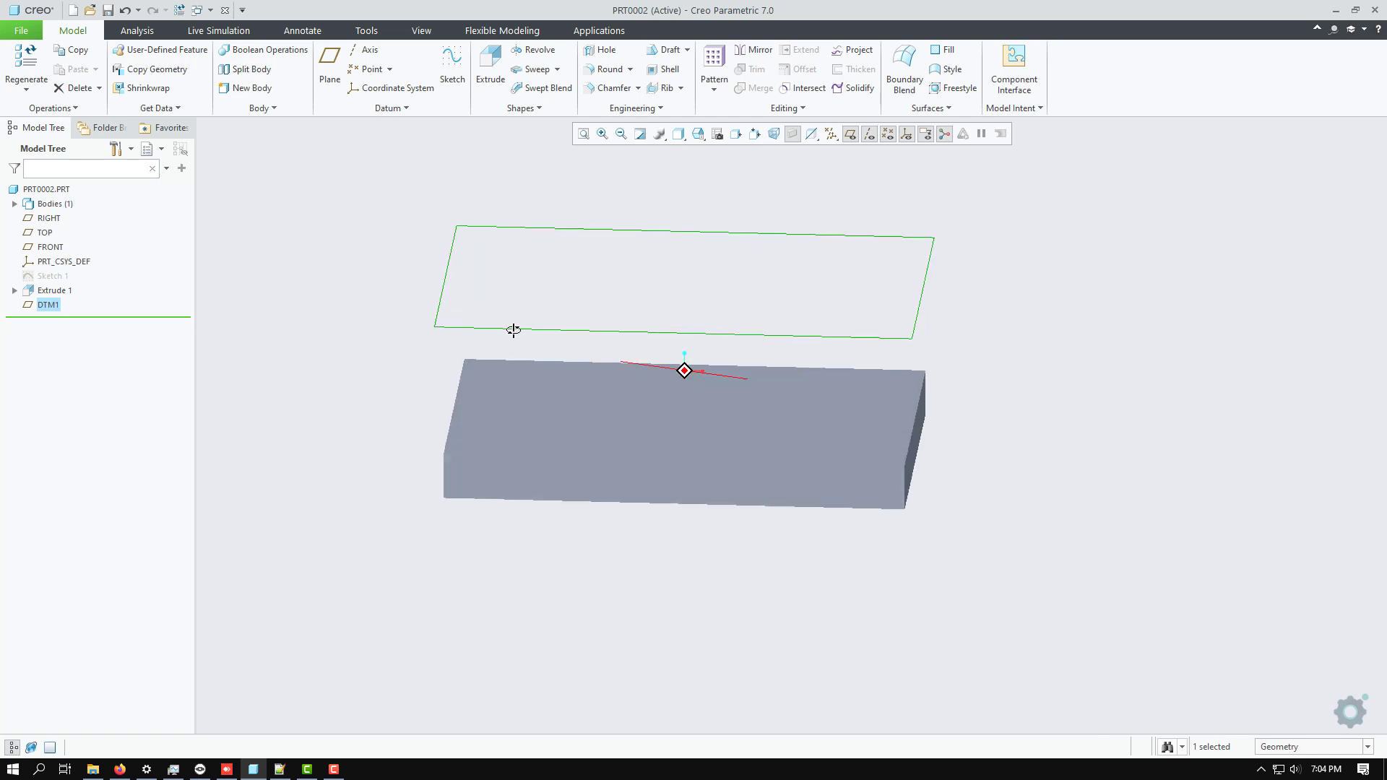
right_click(49, 304)
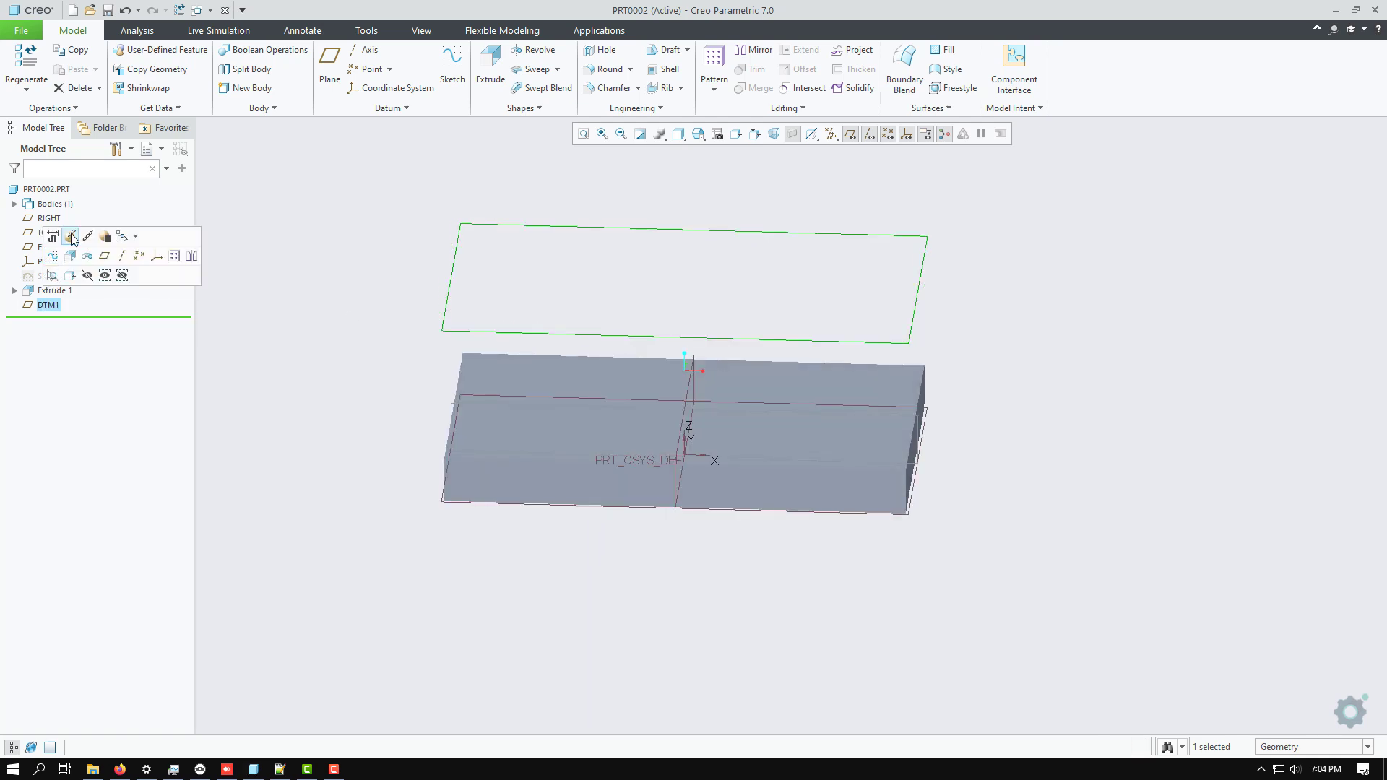
click(71, 236)
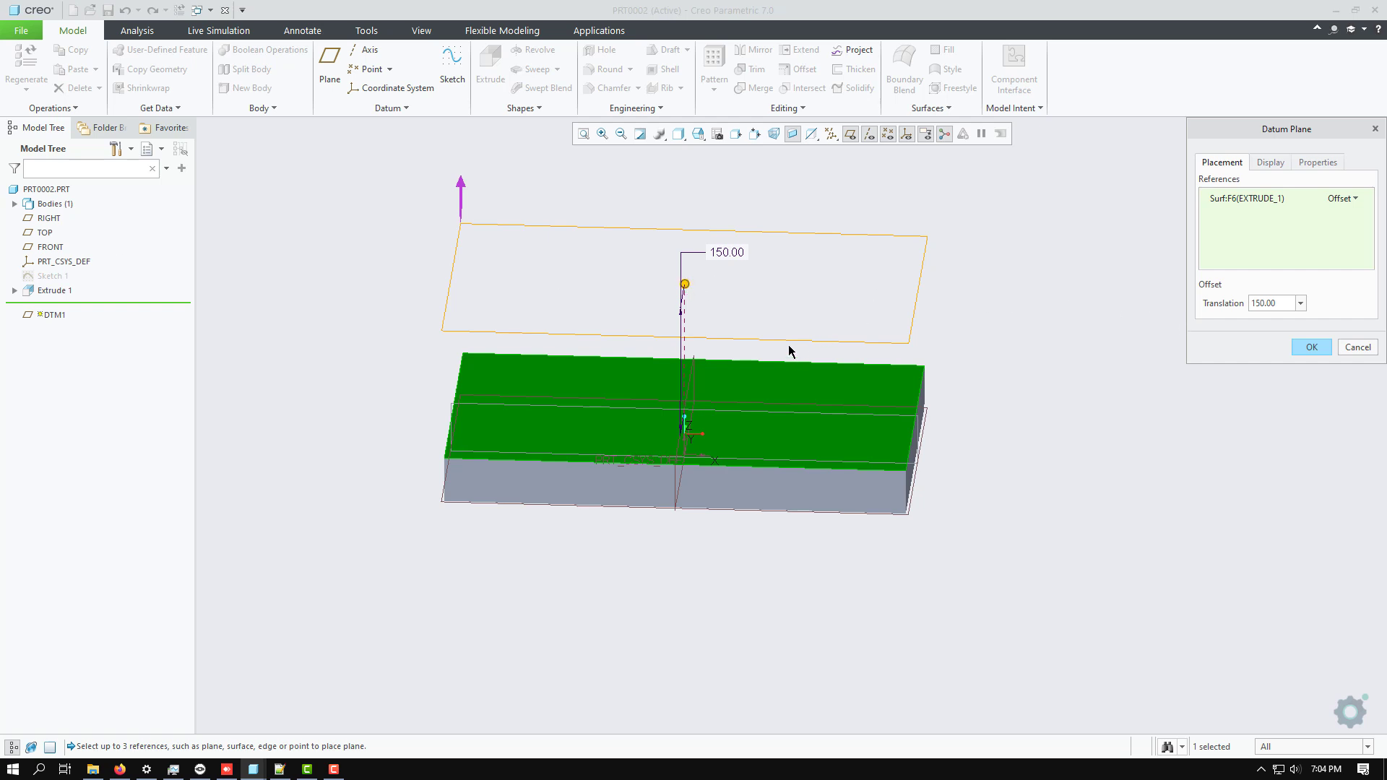
middle_drag(790, 350, 726, 320)
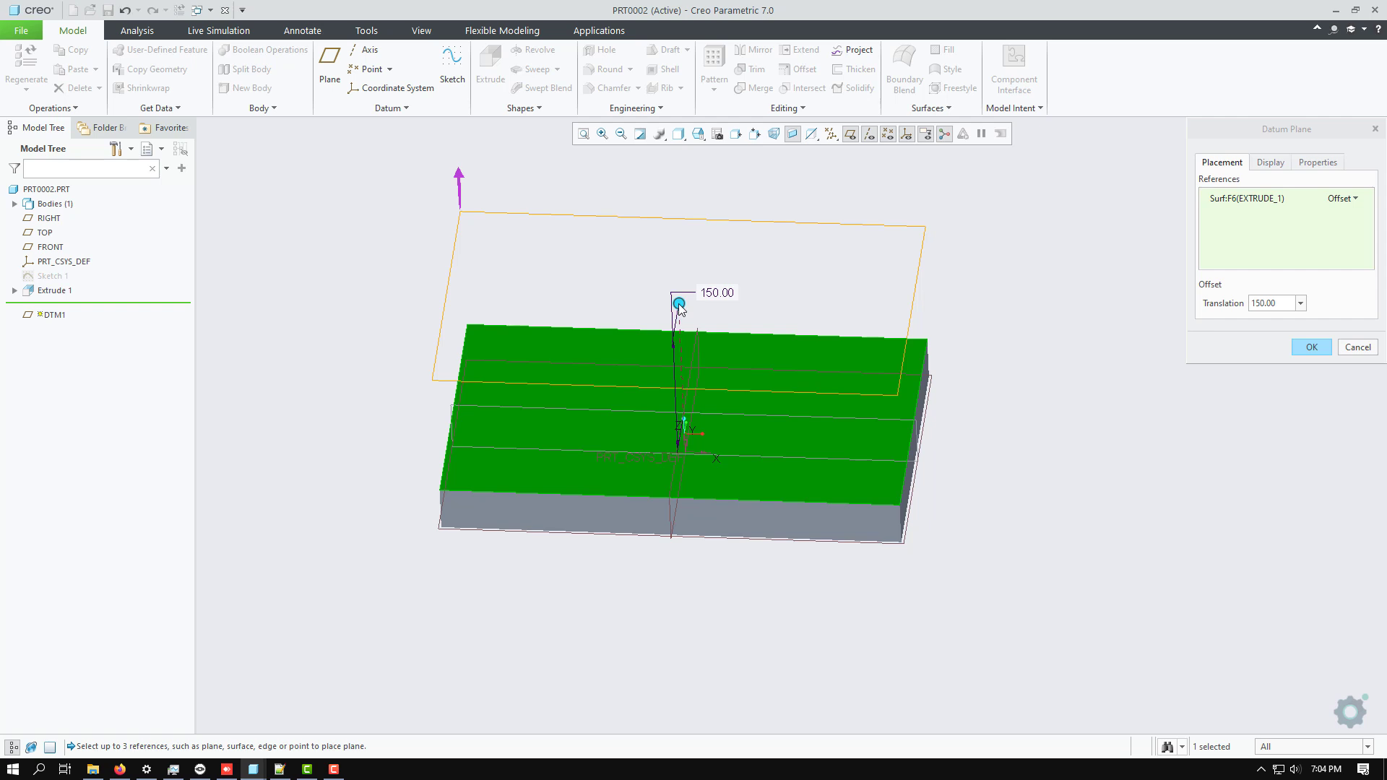
drag(679, 303, 687, 387)
Step: Try referencing DTM1 to the block's opposite large face with an offset of 0, and cancel the redefinition
middle_drag(399, 306, 390, 344)
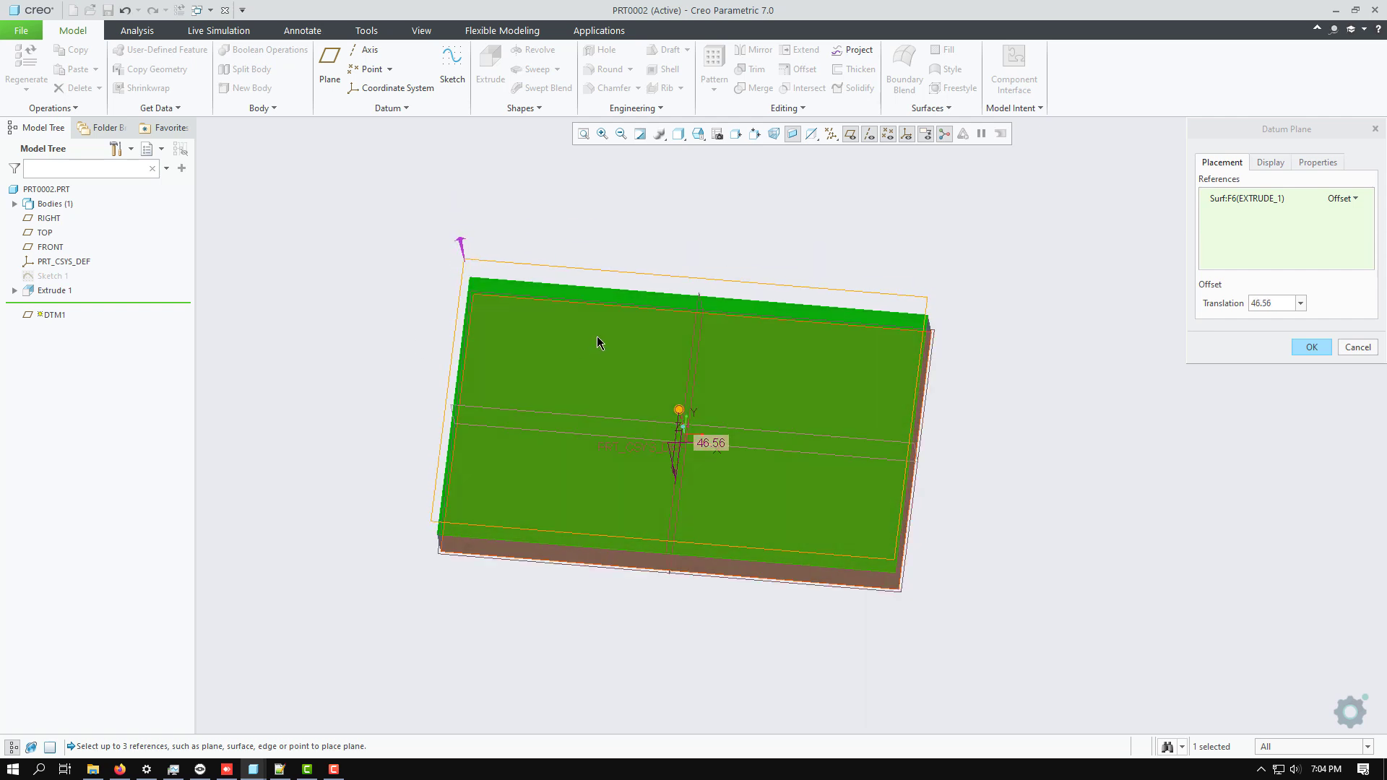
click(695, 324)
middle_drag(700, 327, 722, 250)
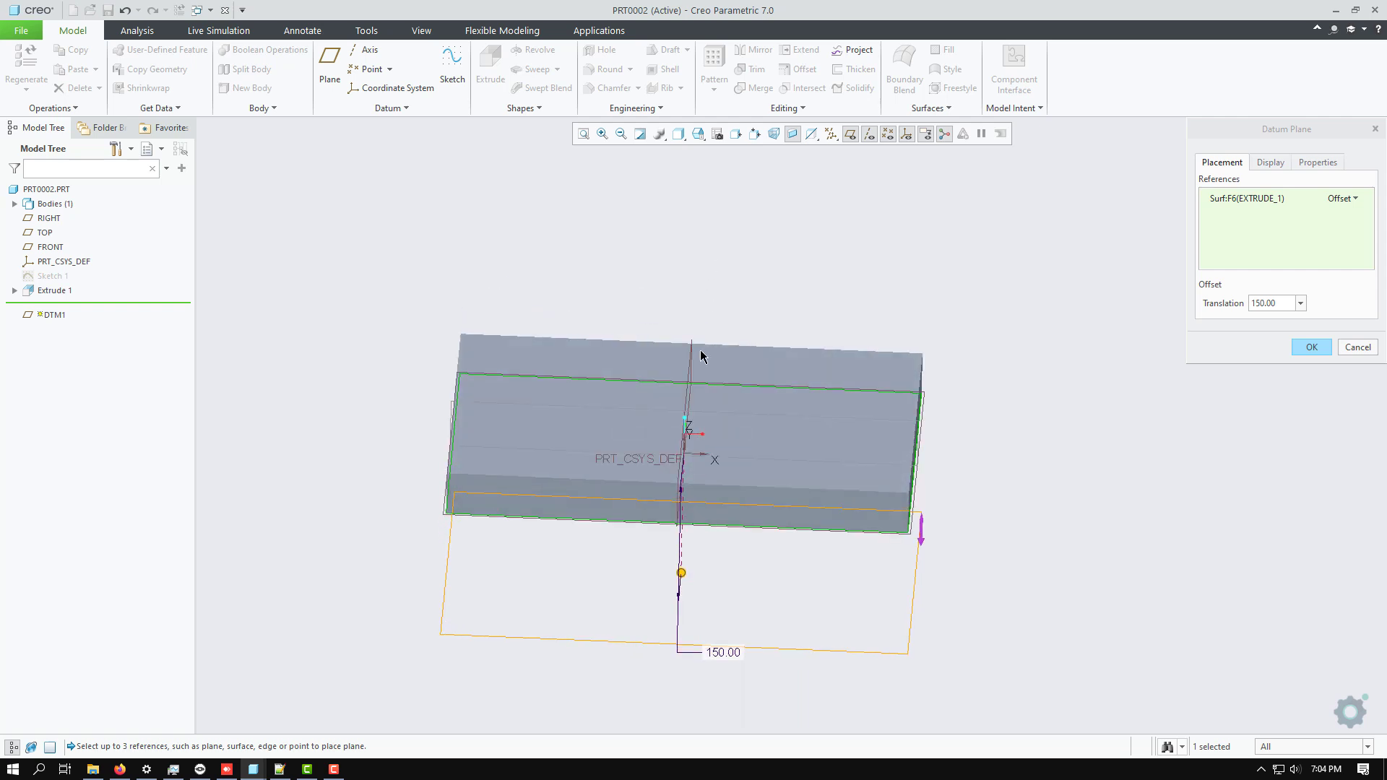
double_click(1289, 299)
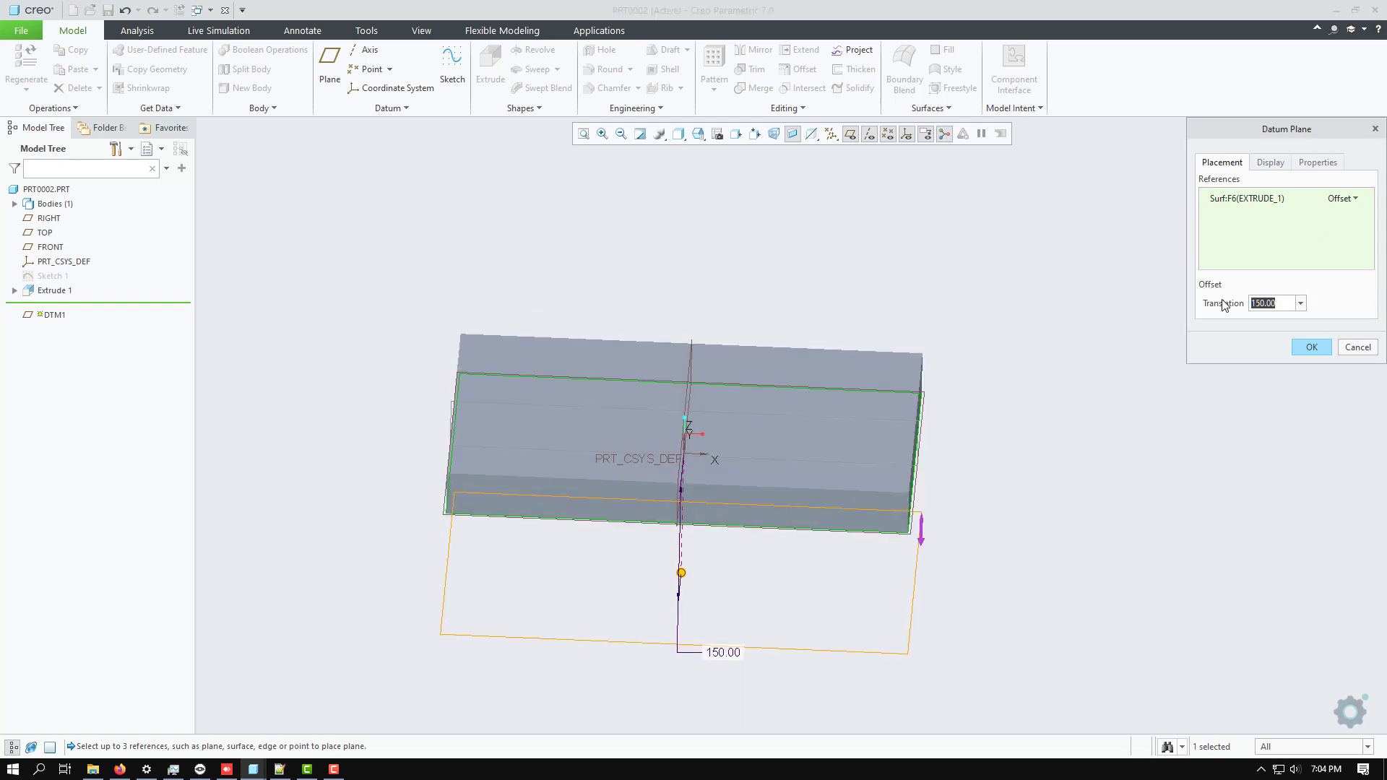
text(0)
key(Return)
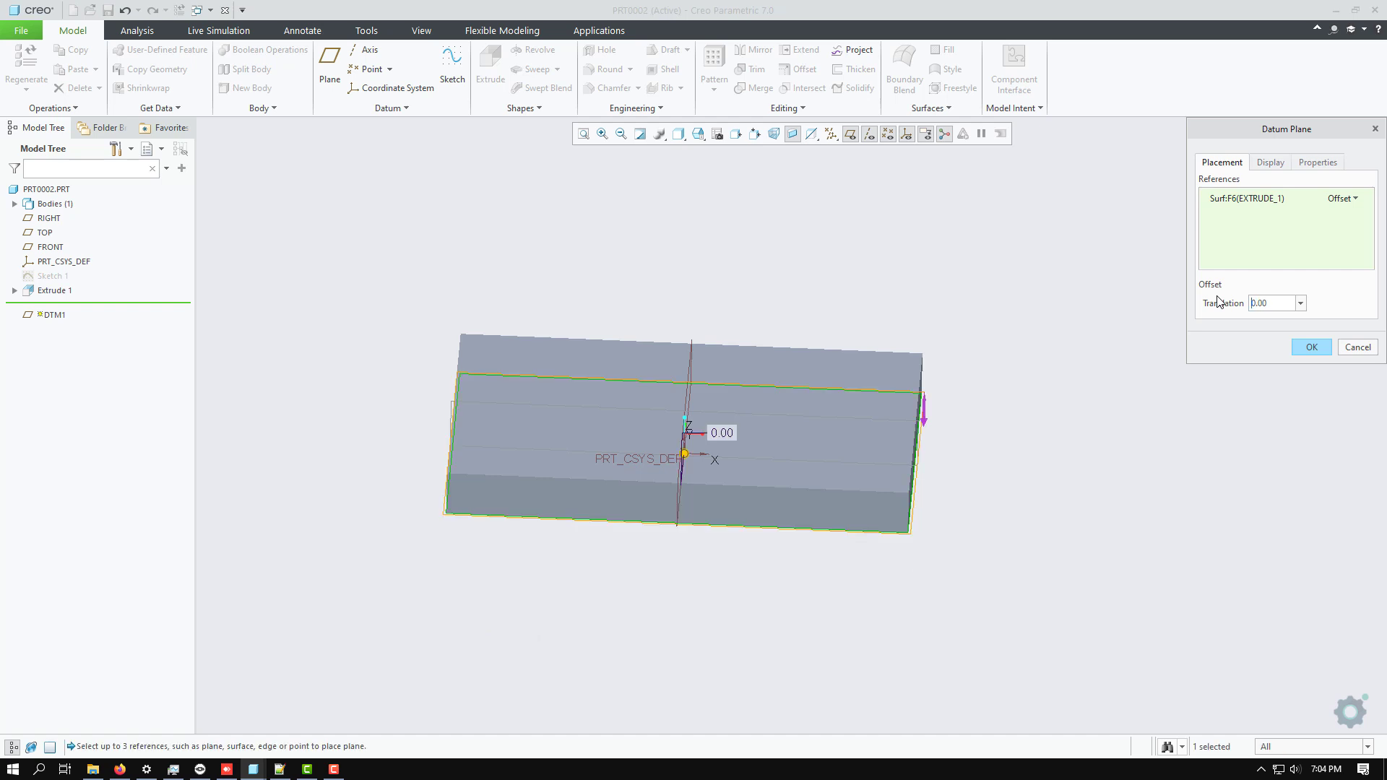
middle_drag(982, 288, 957, 303)
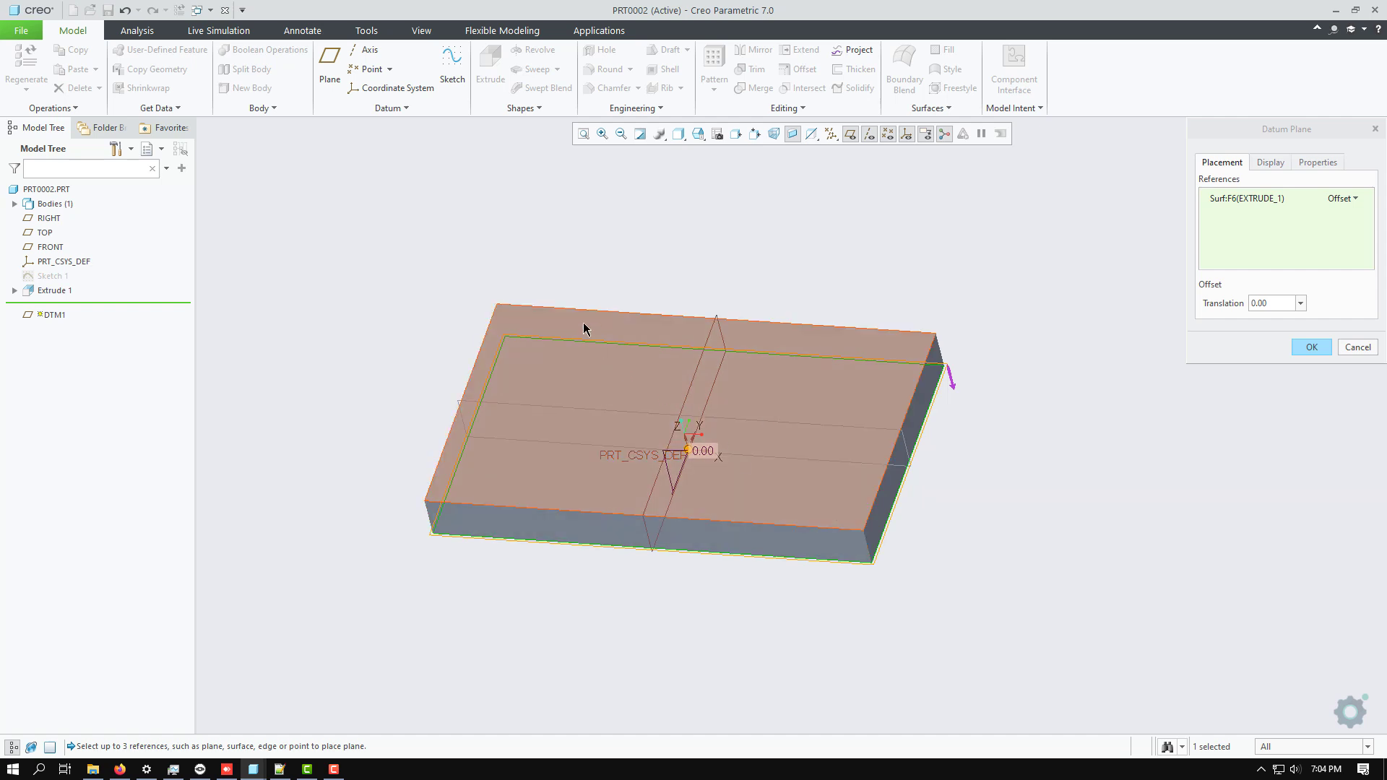
middle_drag(582, 263, 610, 301)
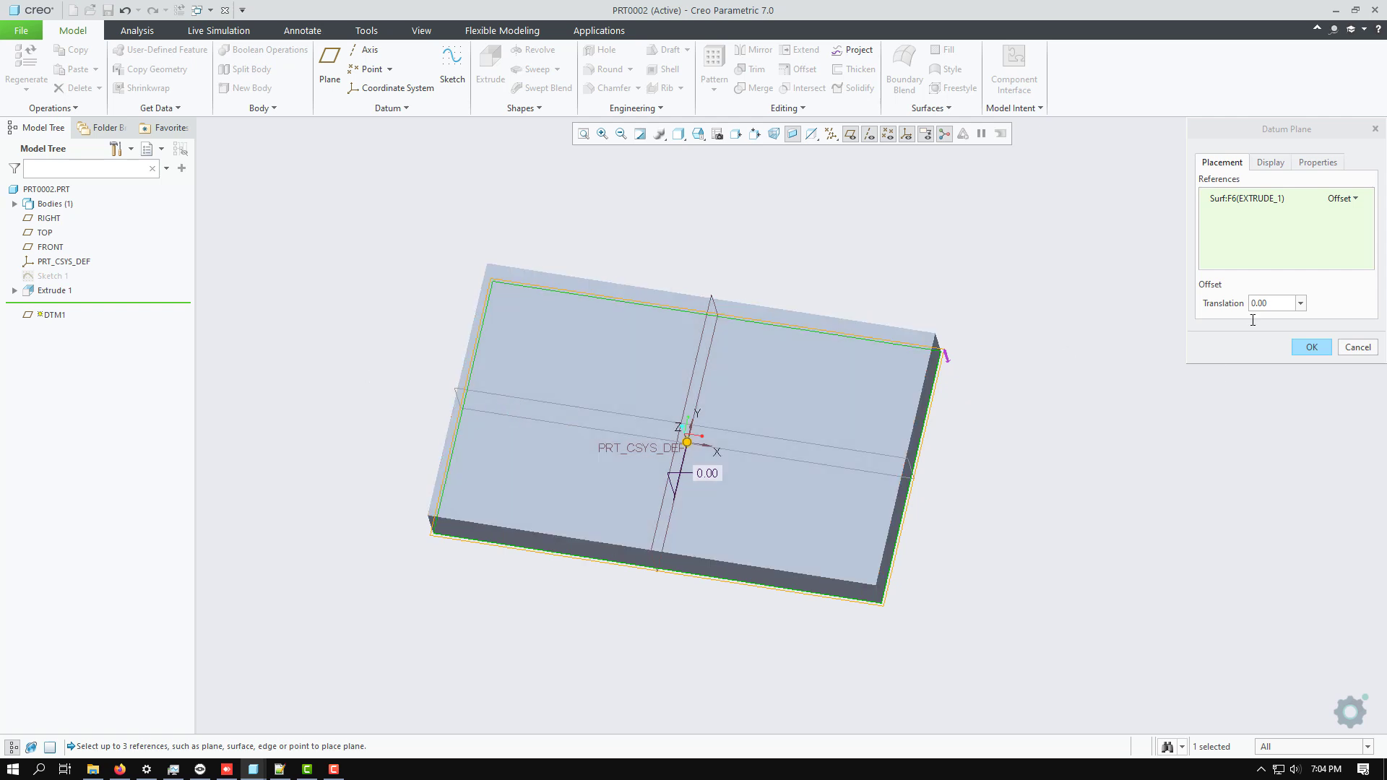
click(1354, 347)
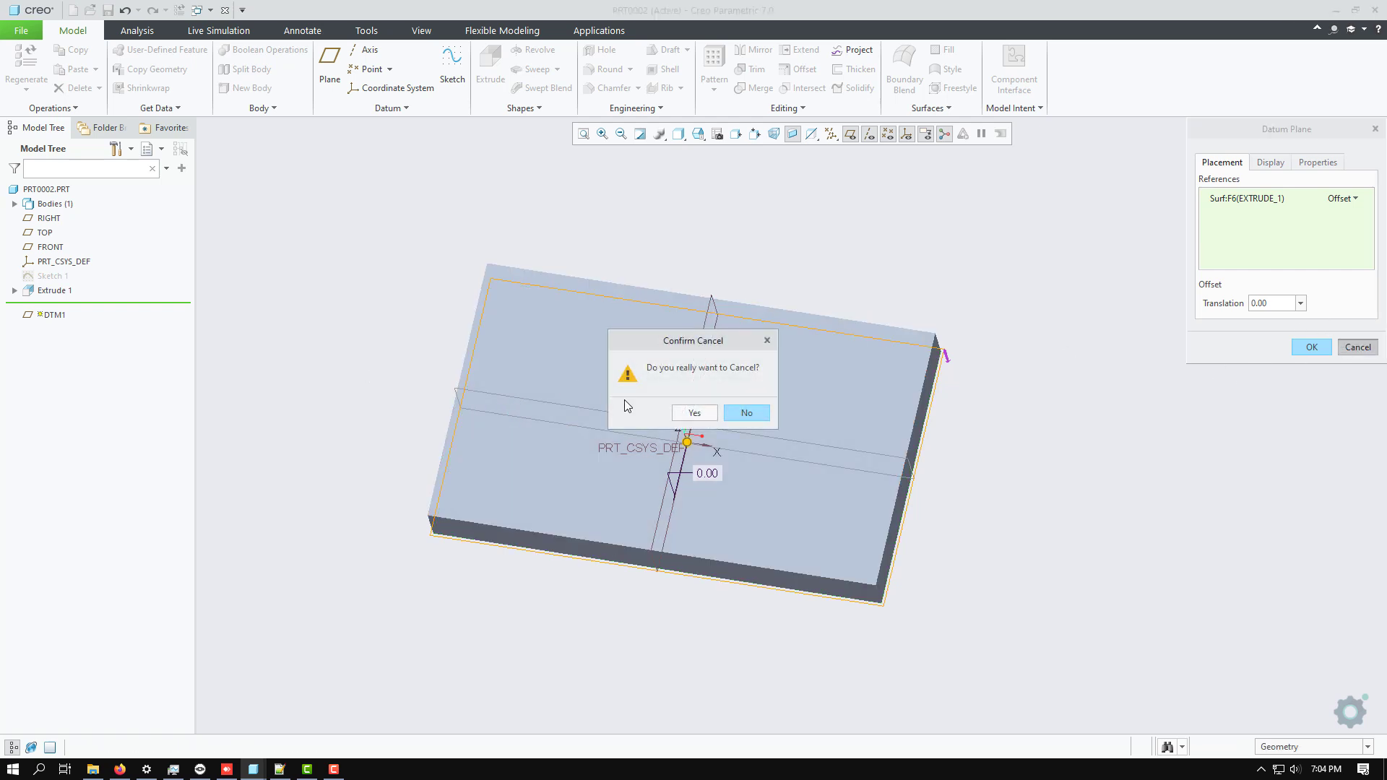
click(695, 412)
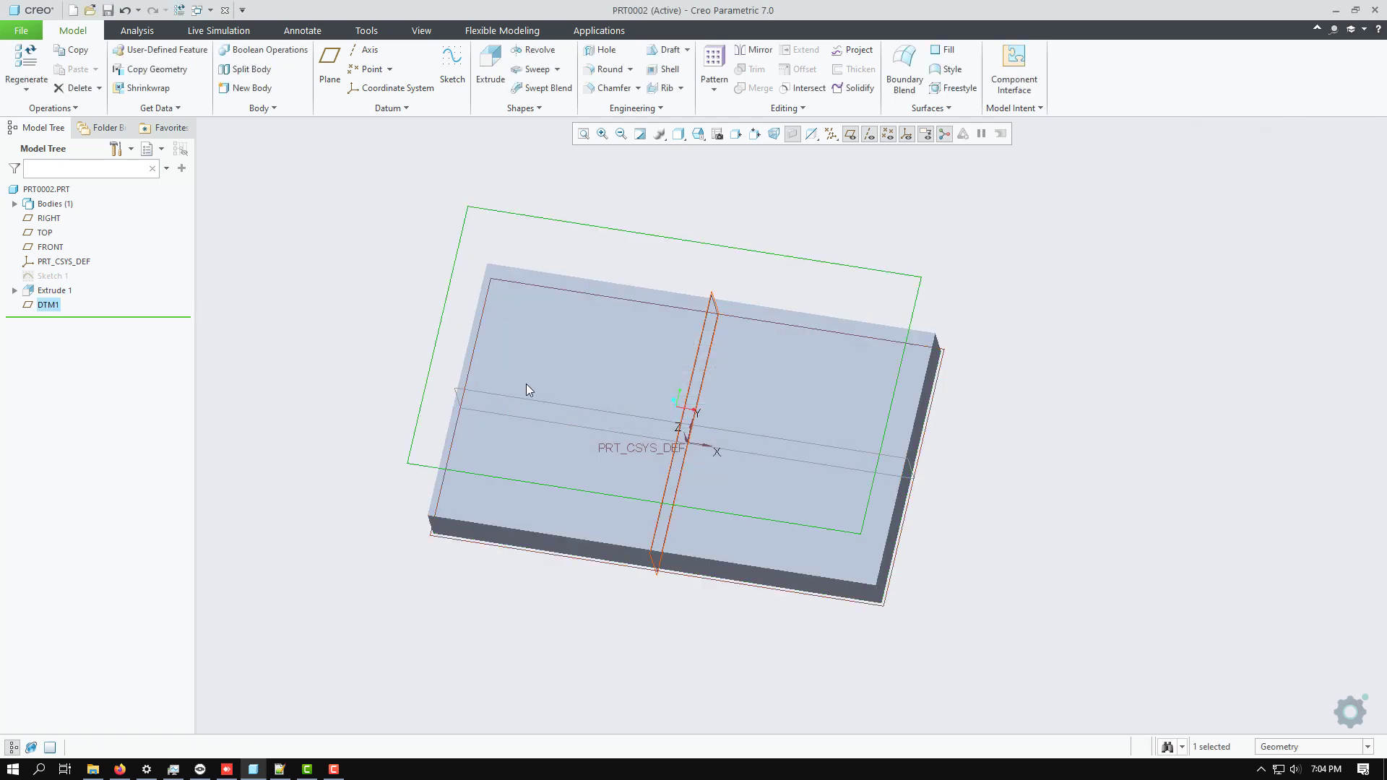
Step: Delete the datum plane DTM1 and clear the selection
right_click(45, 306)
click(76, 375)
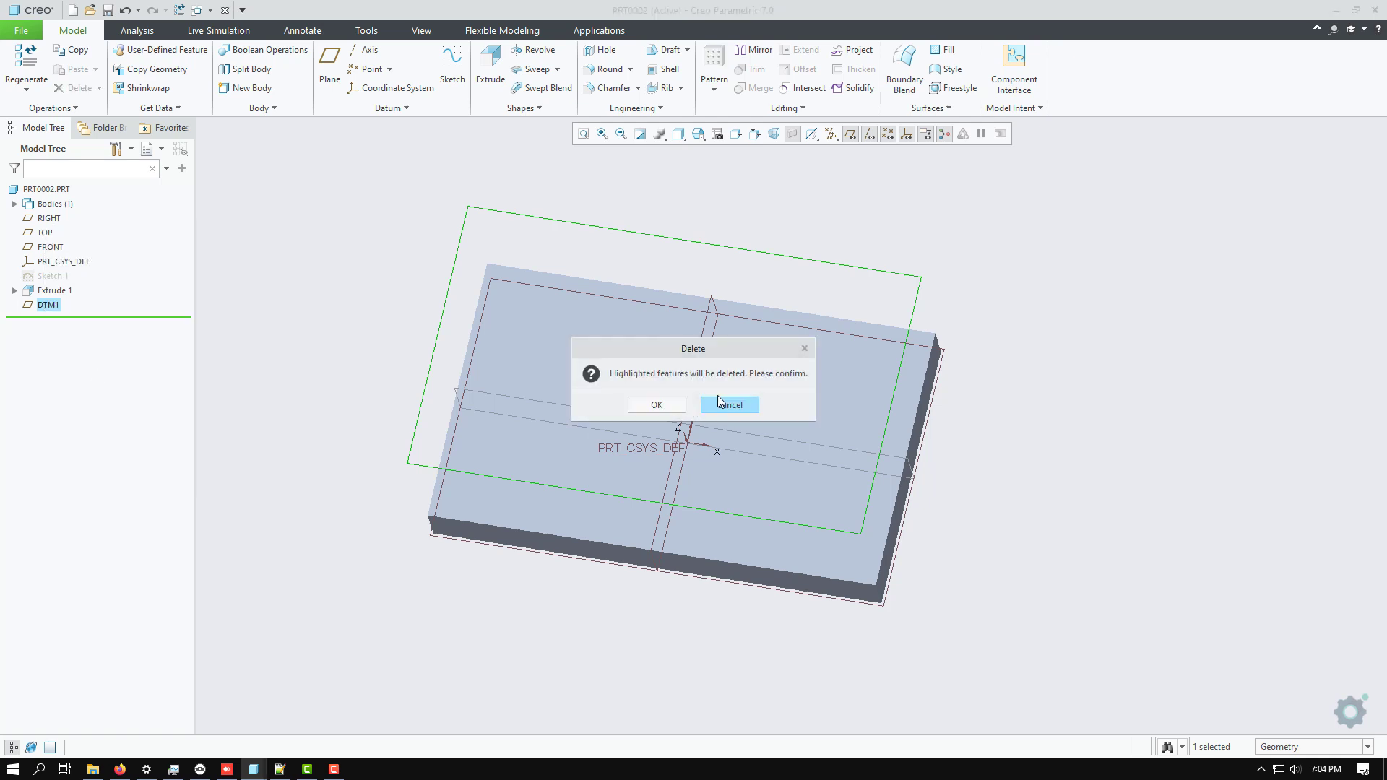
click(671, 406)
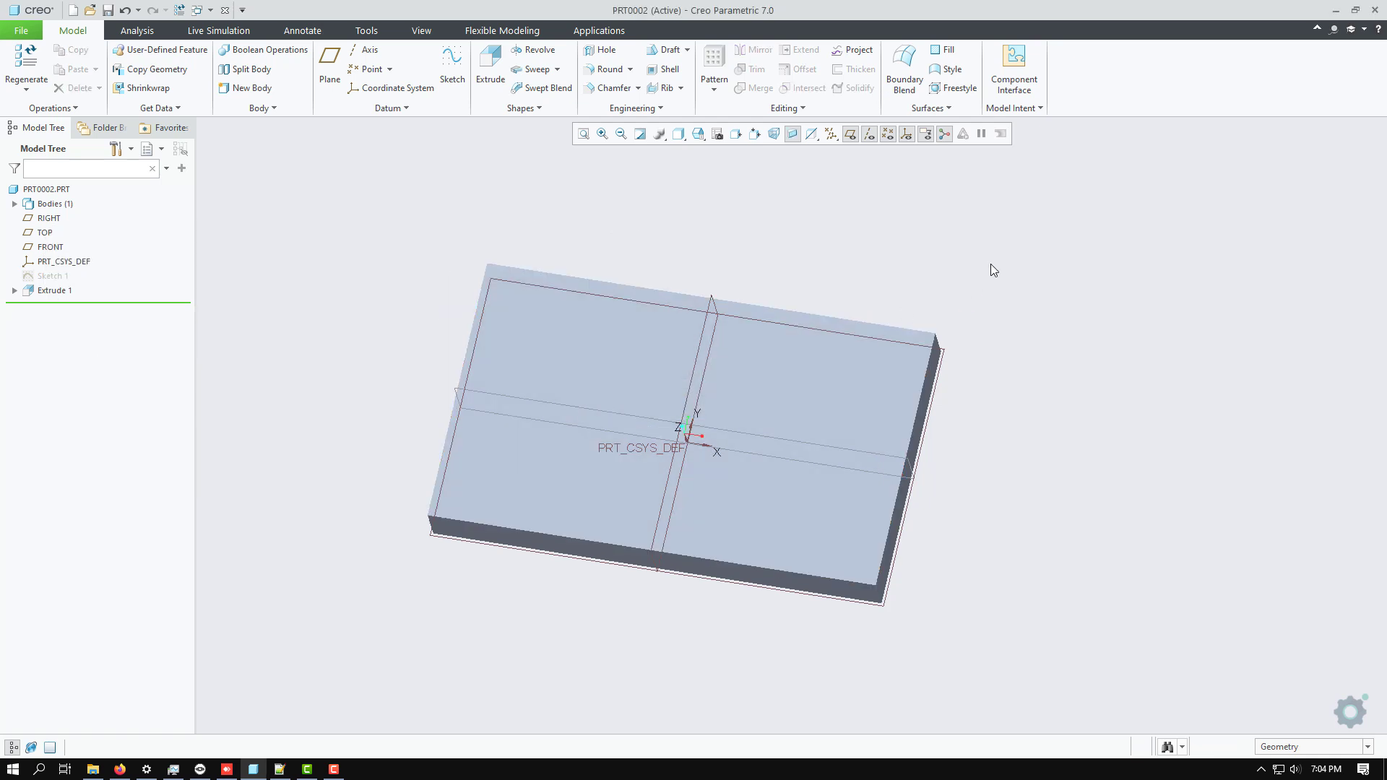
click(694, 359)
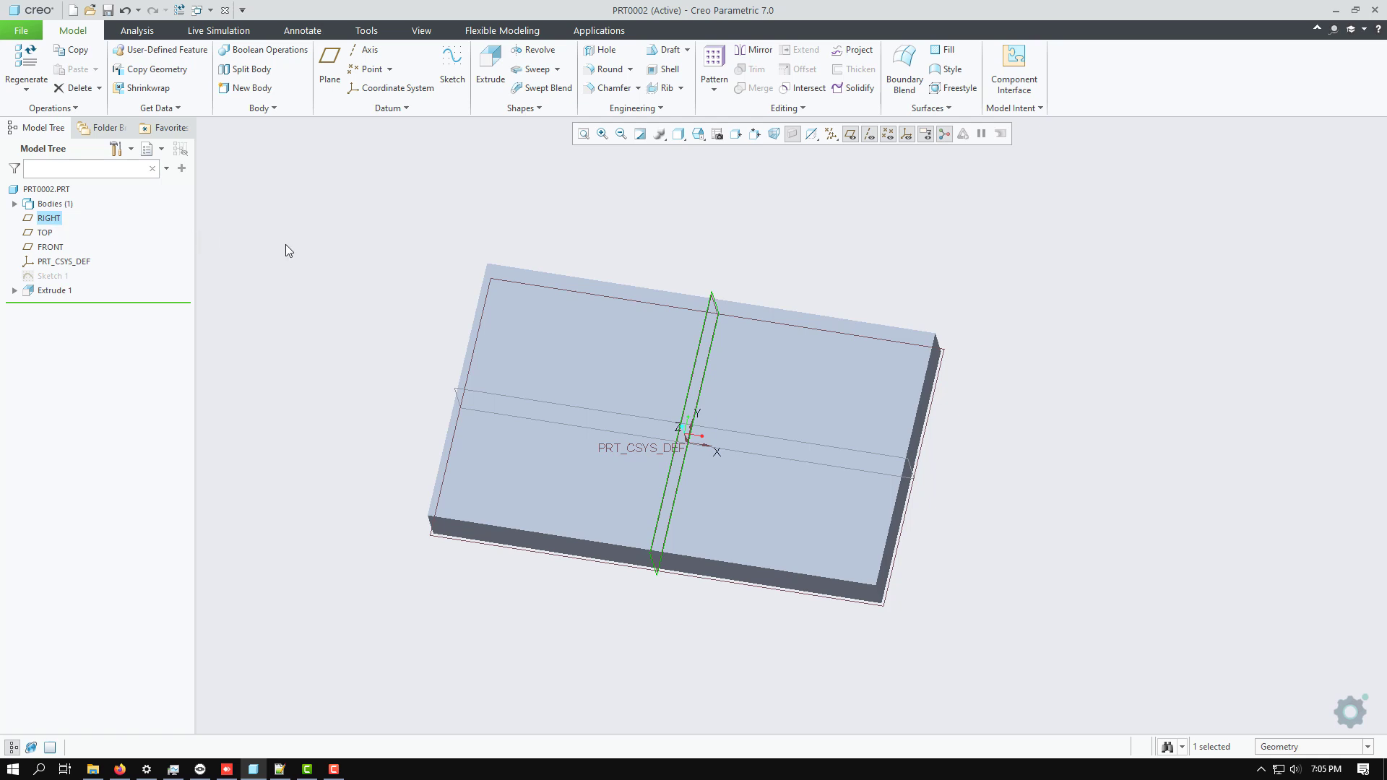
click(358, 240)
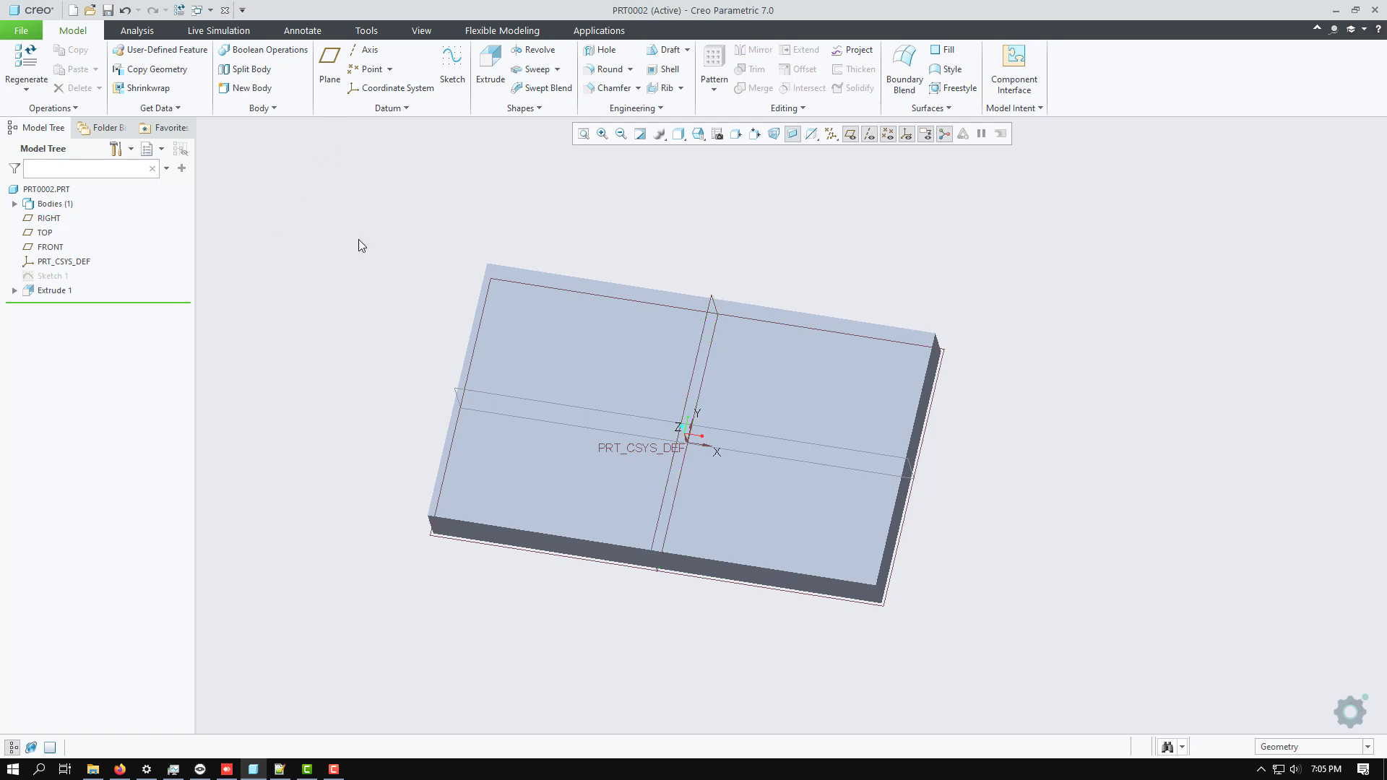
Step: Start a new datum plane and restrict the selection filter to Datum Plane references
click(334, 71)
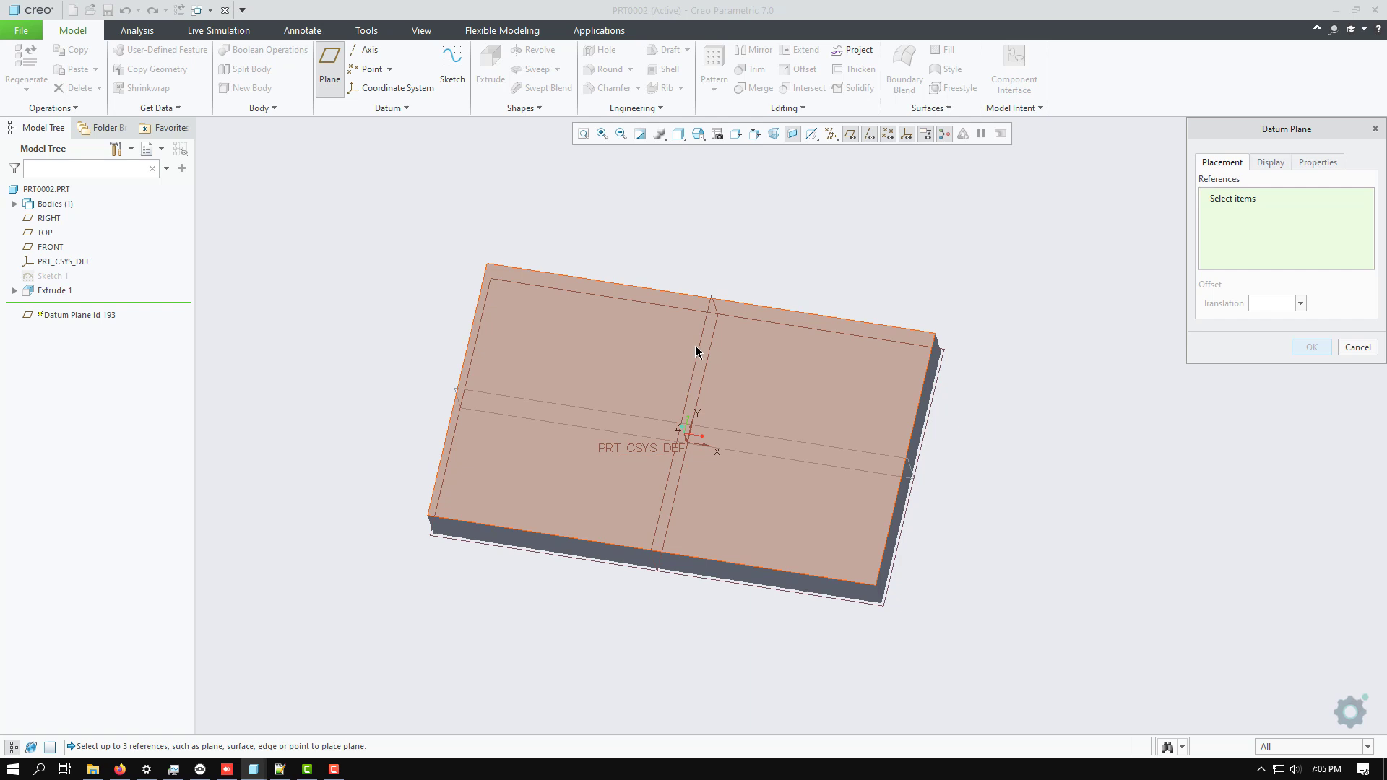
click(1353, 747)
click(1353, 748)
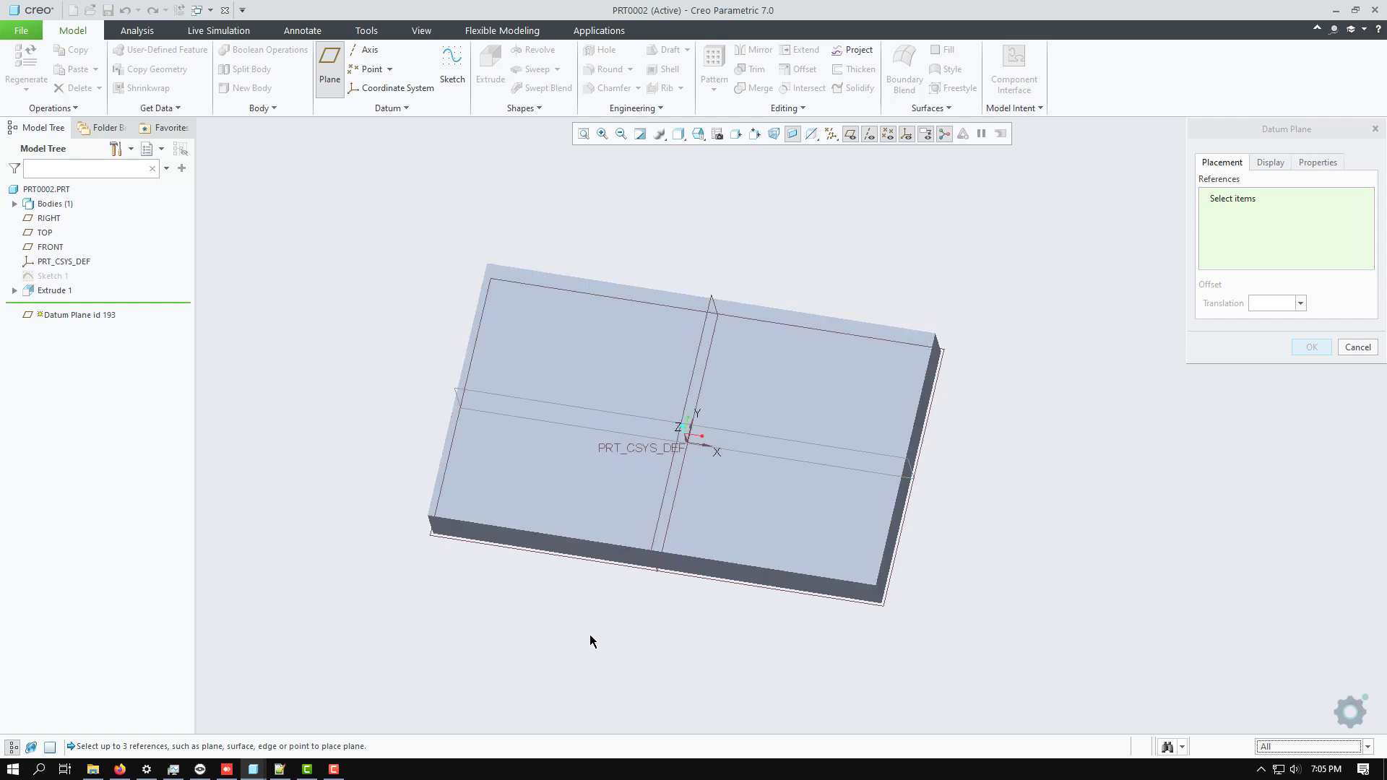
middle_drag(590, 640, 588, 606)
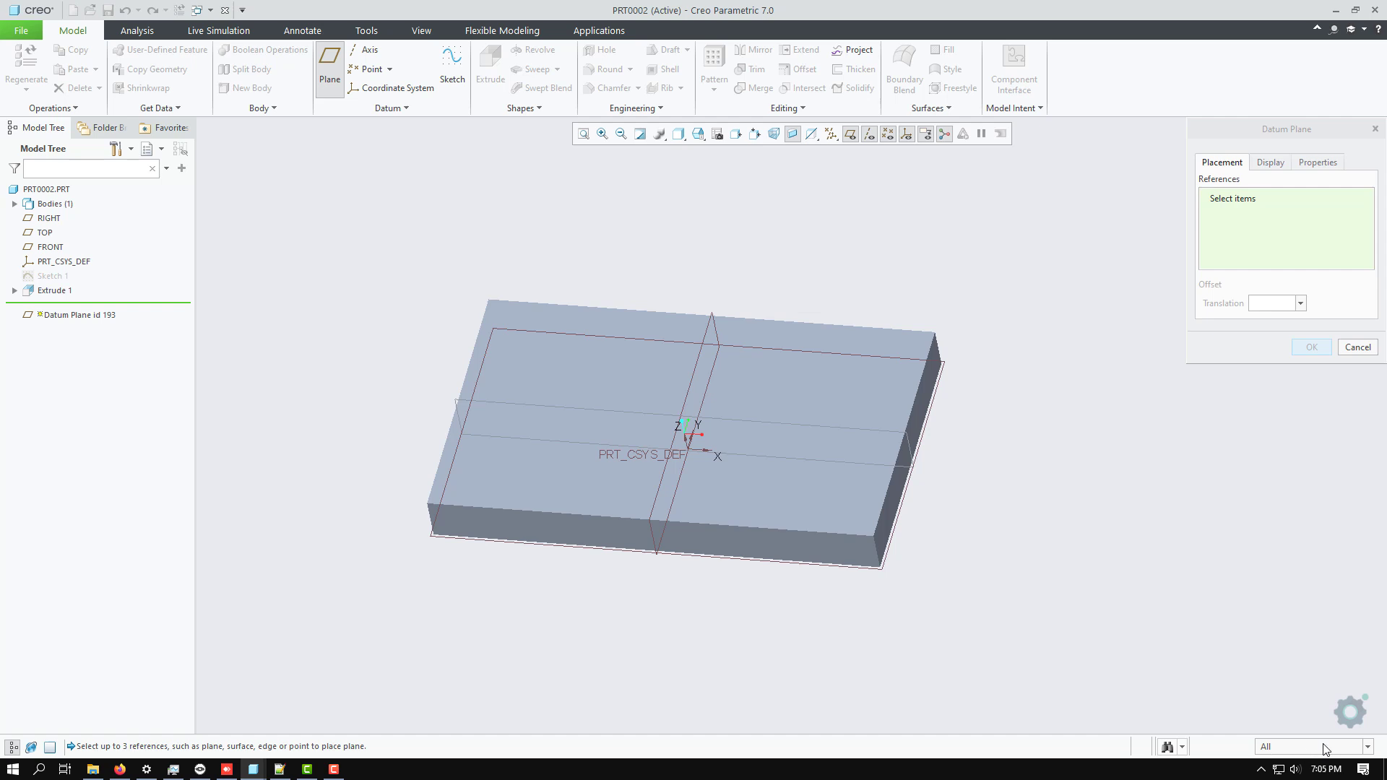
click(1351, 748)
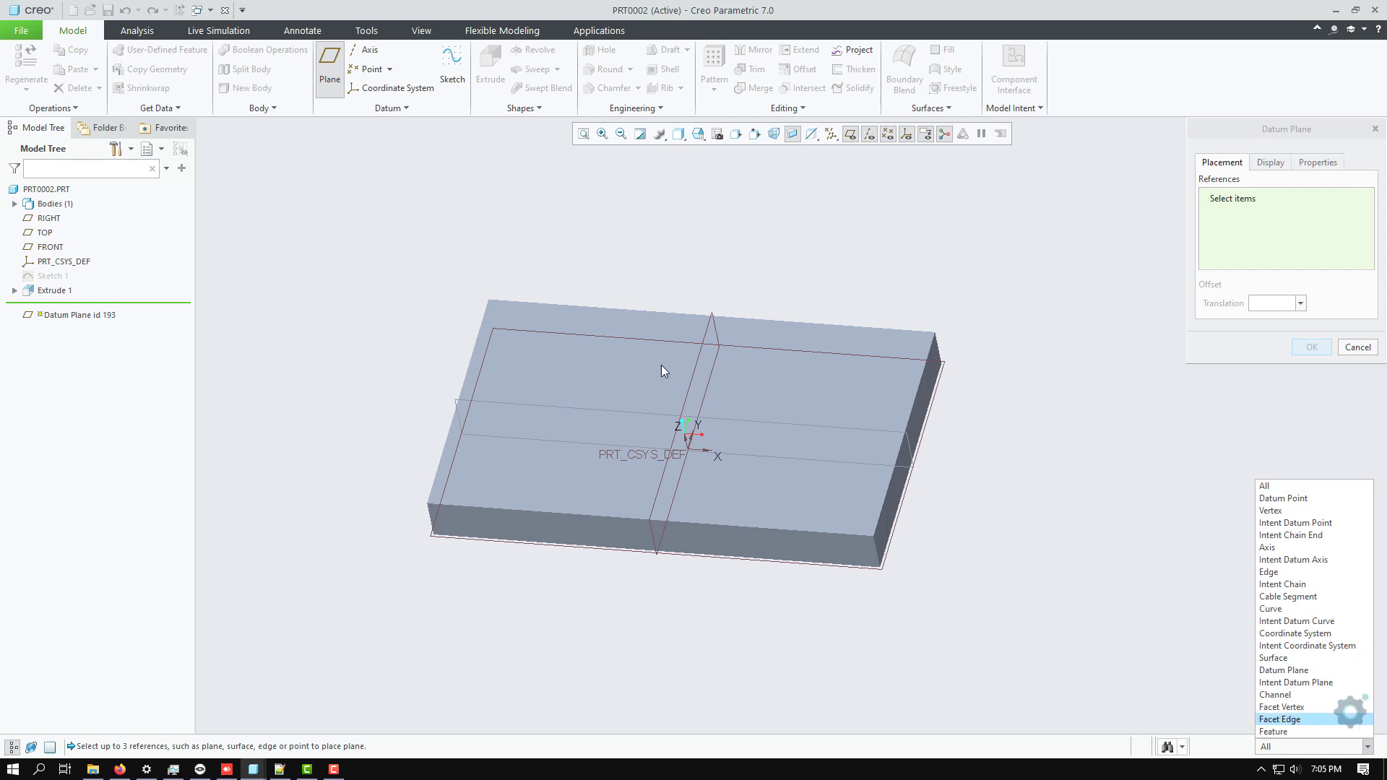
click(1333, 669)
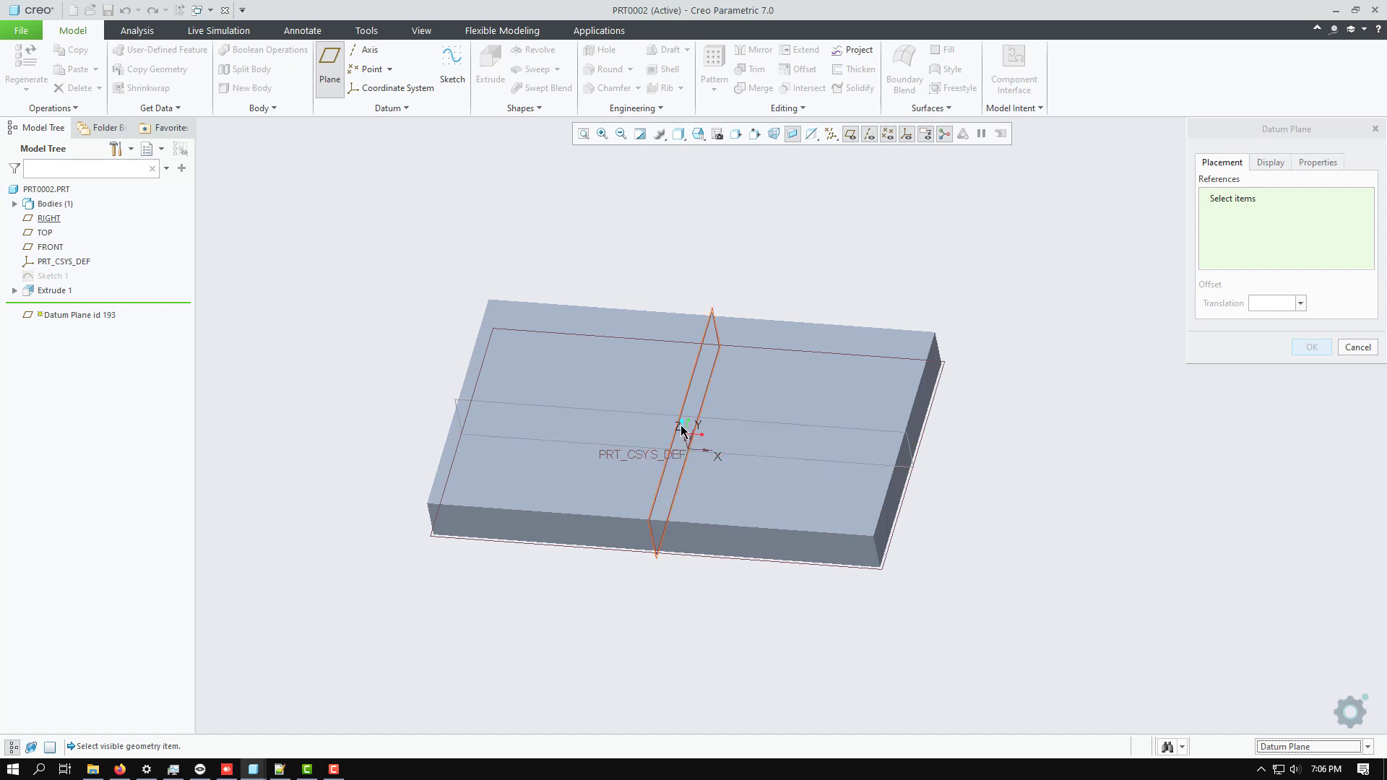
Step: Try a midplane datum plane between the RIGHT and TOP planes with the Bisector1 option, and cancel it
click(656, 501)
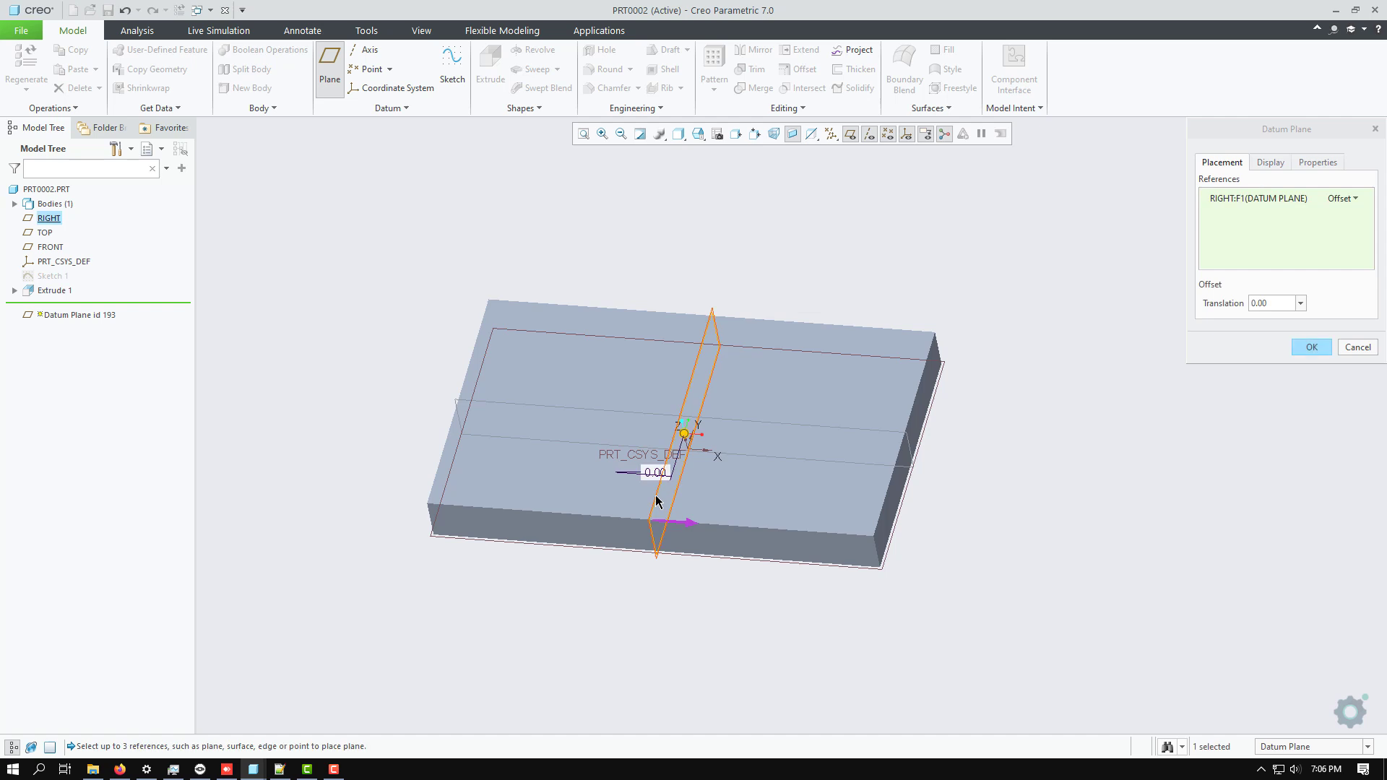
ctrl+click(622, 411)
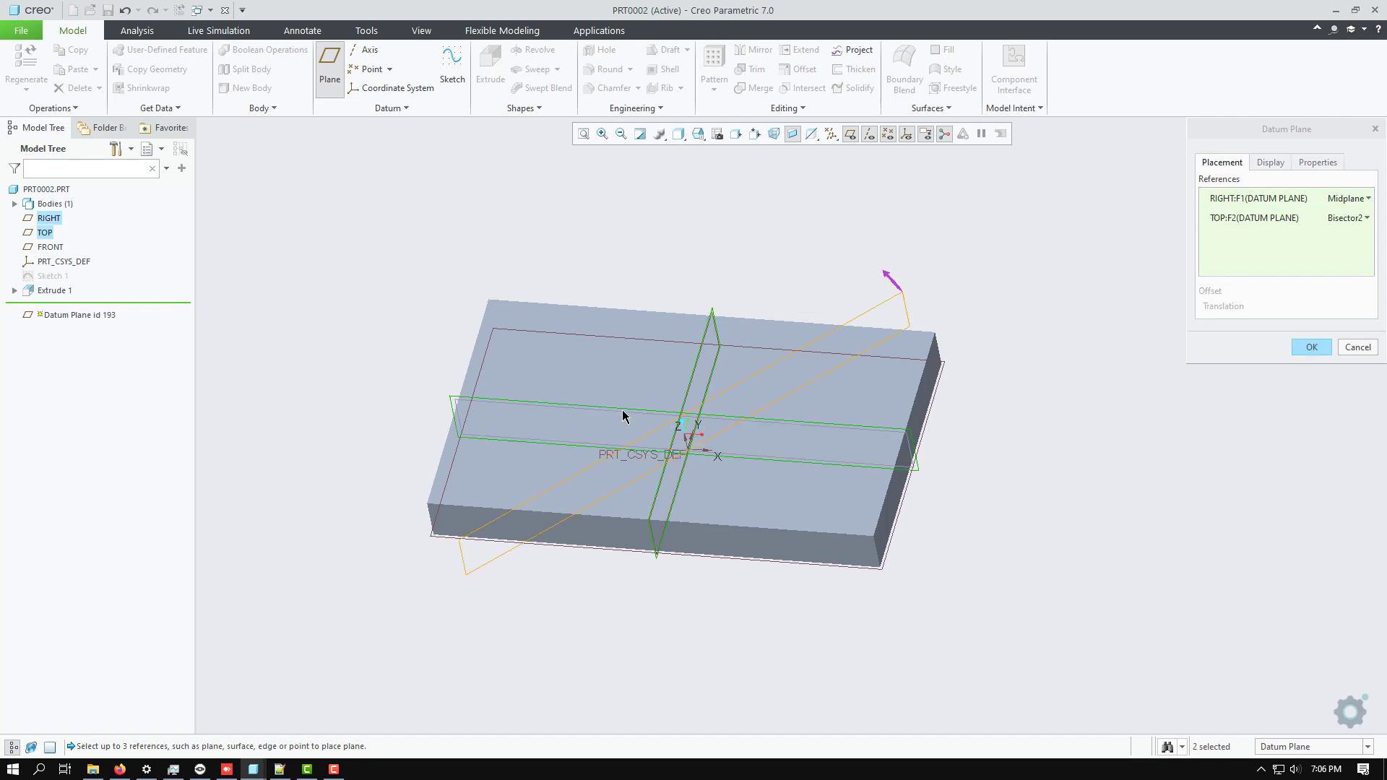
middle_drag(952, 448, 961, 491)
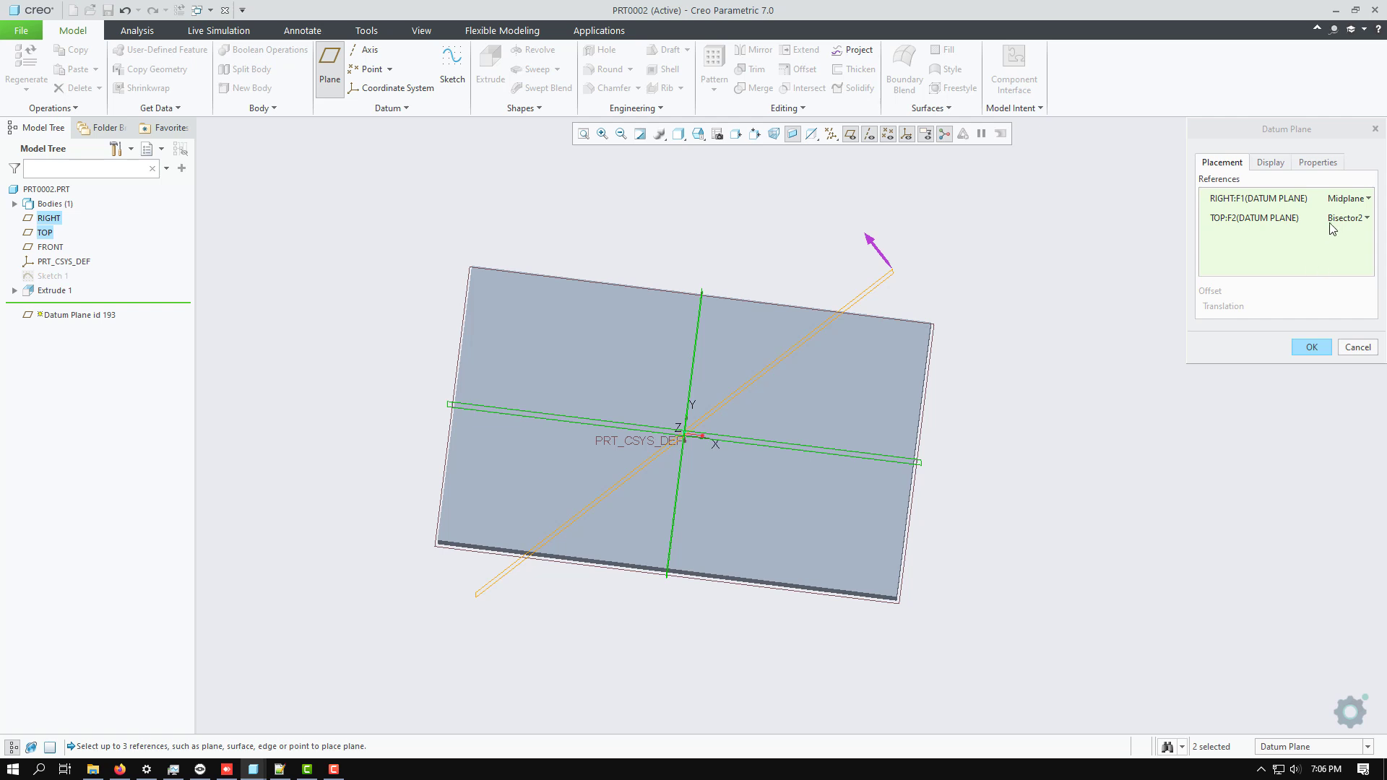
click(1356, 220)
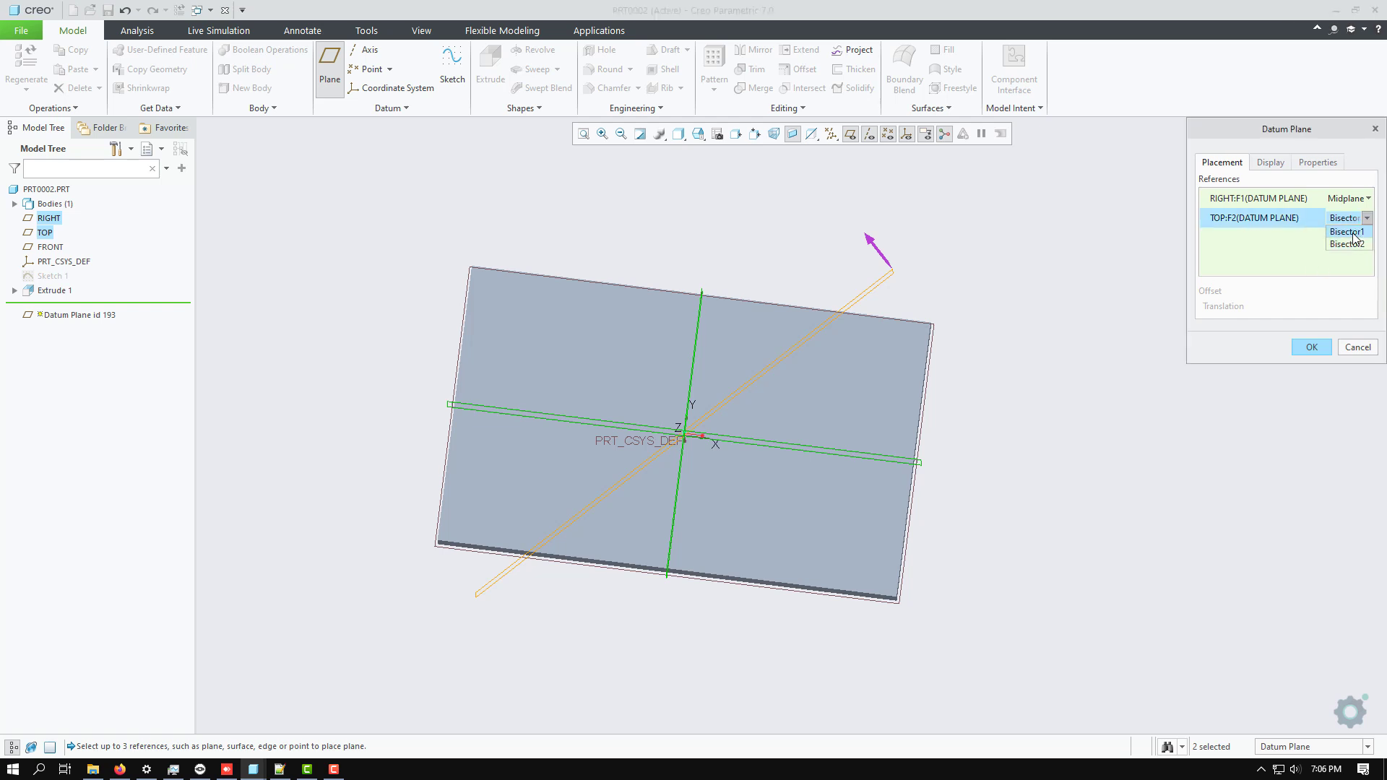
click(1352, 234)
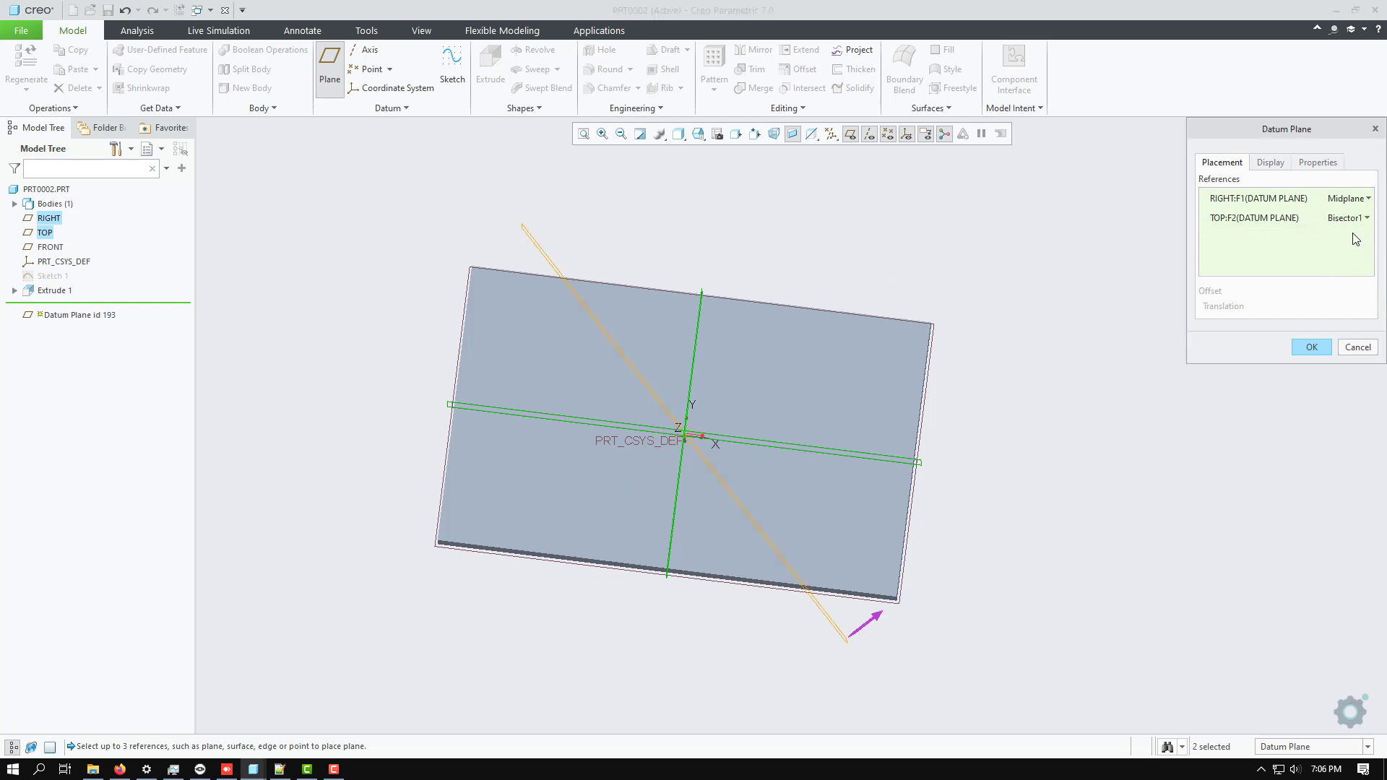
middle_drag(1060, 548, 1034, 489)
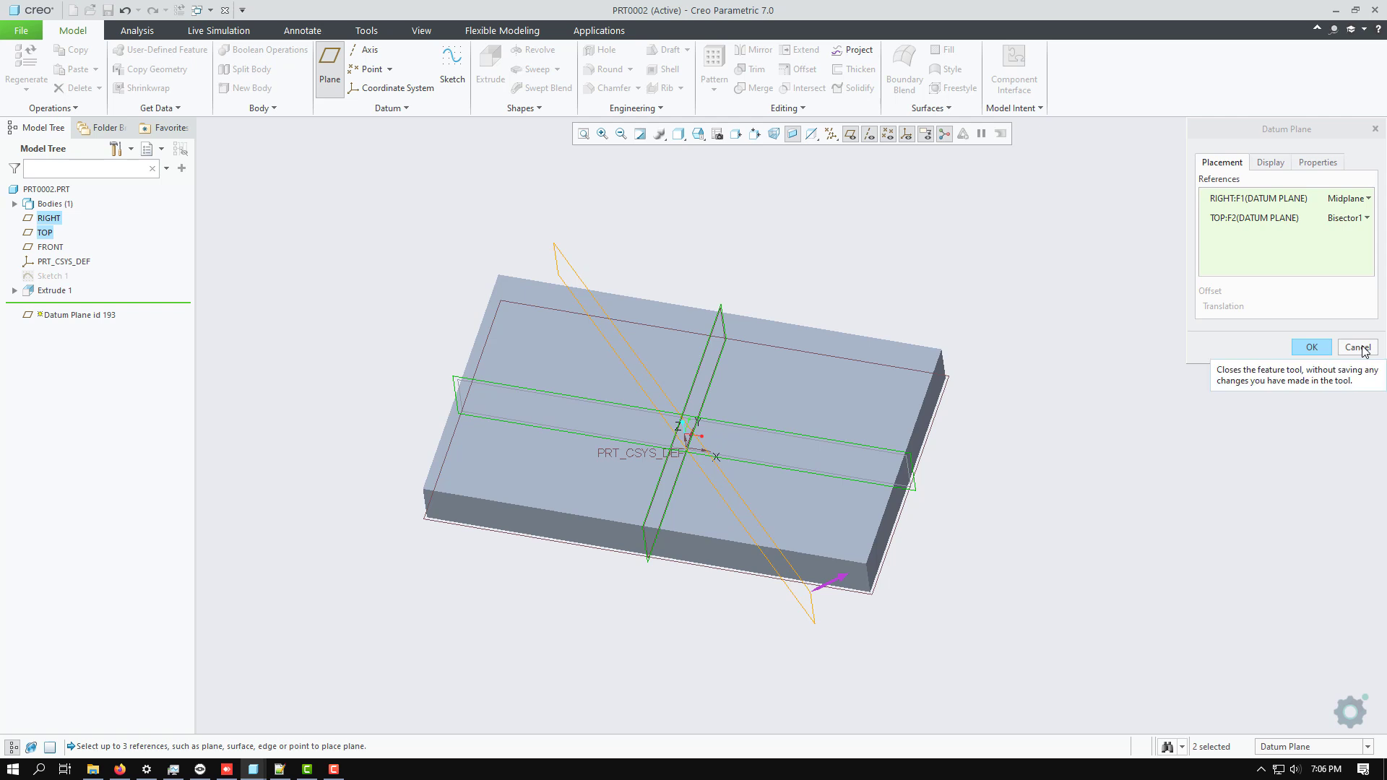
click(1357, 347)
click(694, 413)
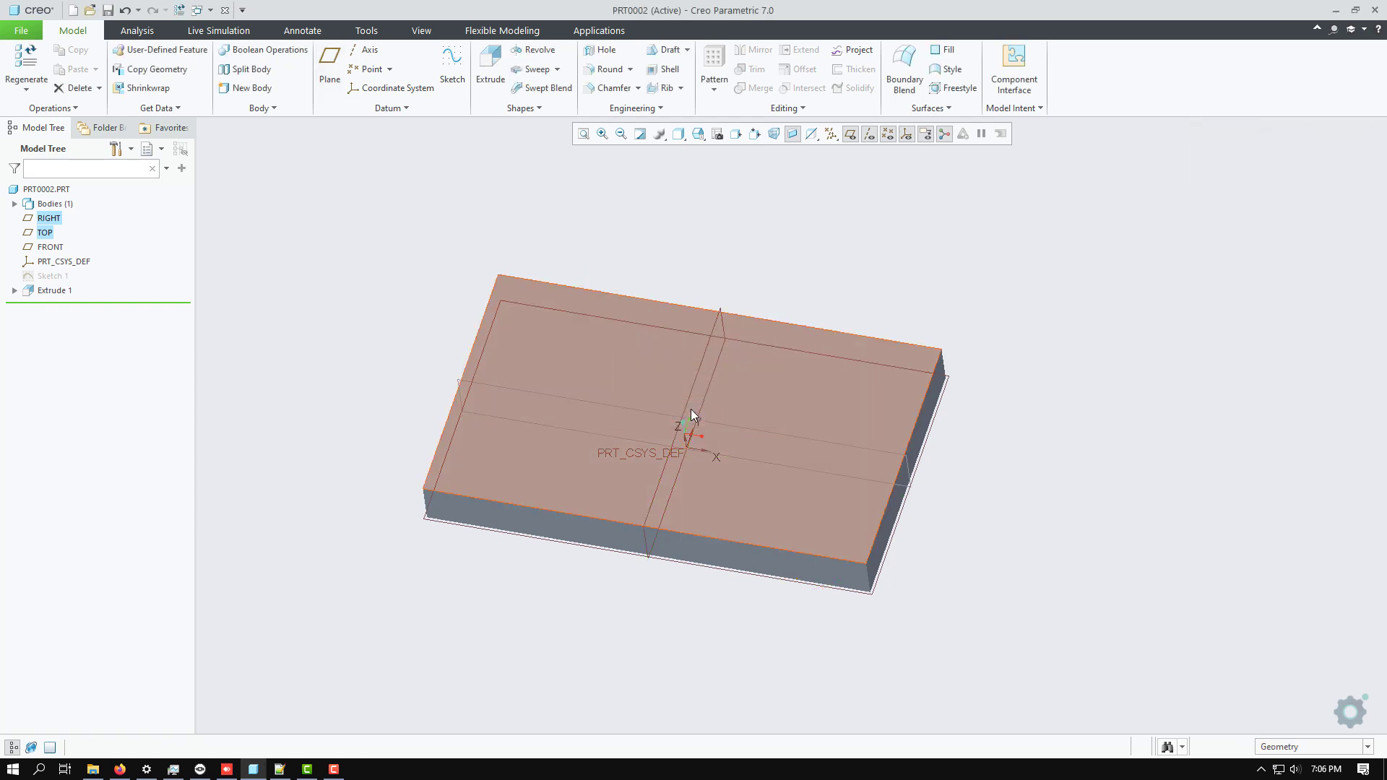
Step: Start a new datum plane and set the selection filter to All
click(1061, 555)
middle_drag(1003, 563, 1003, 514)
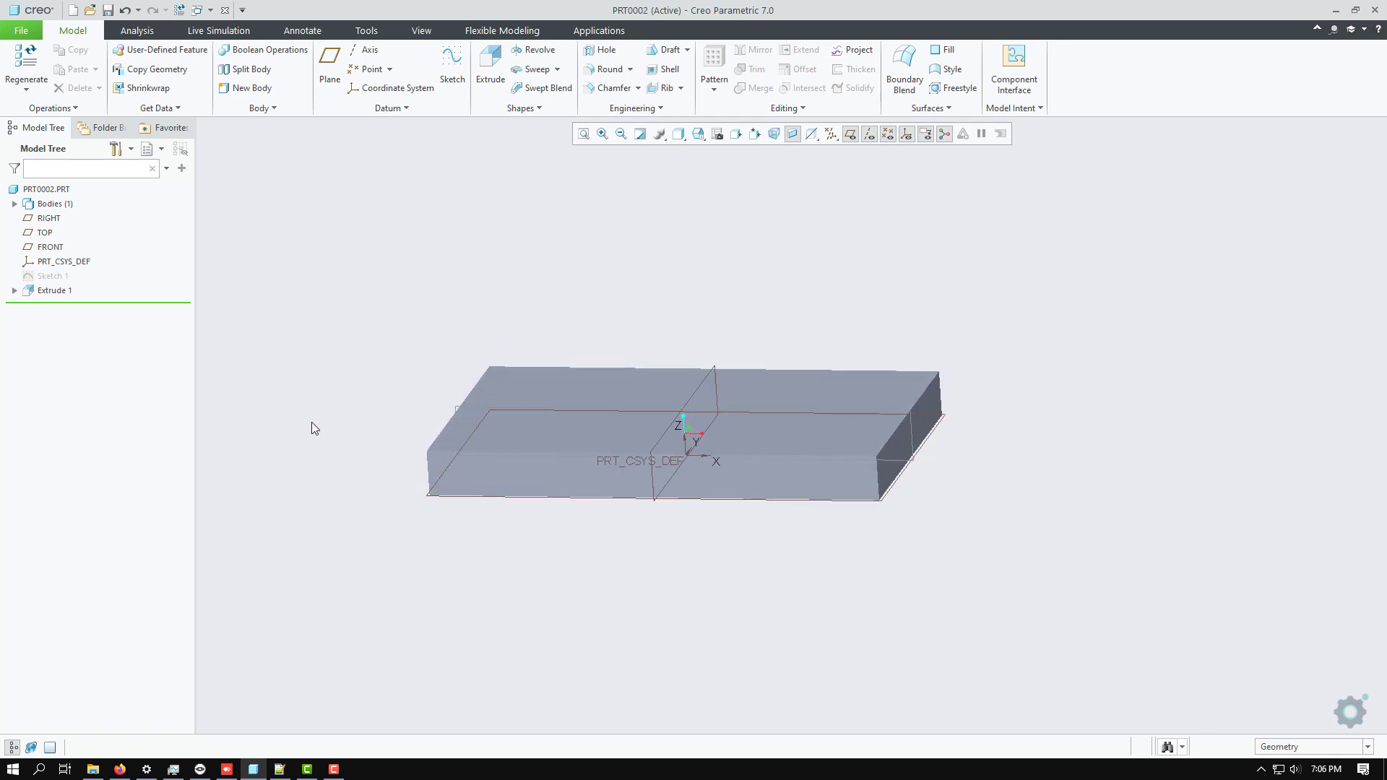
middle_drag(311, 423, 342, 426)
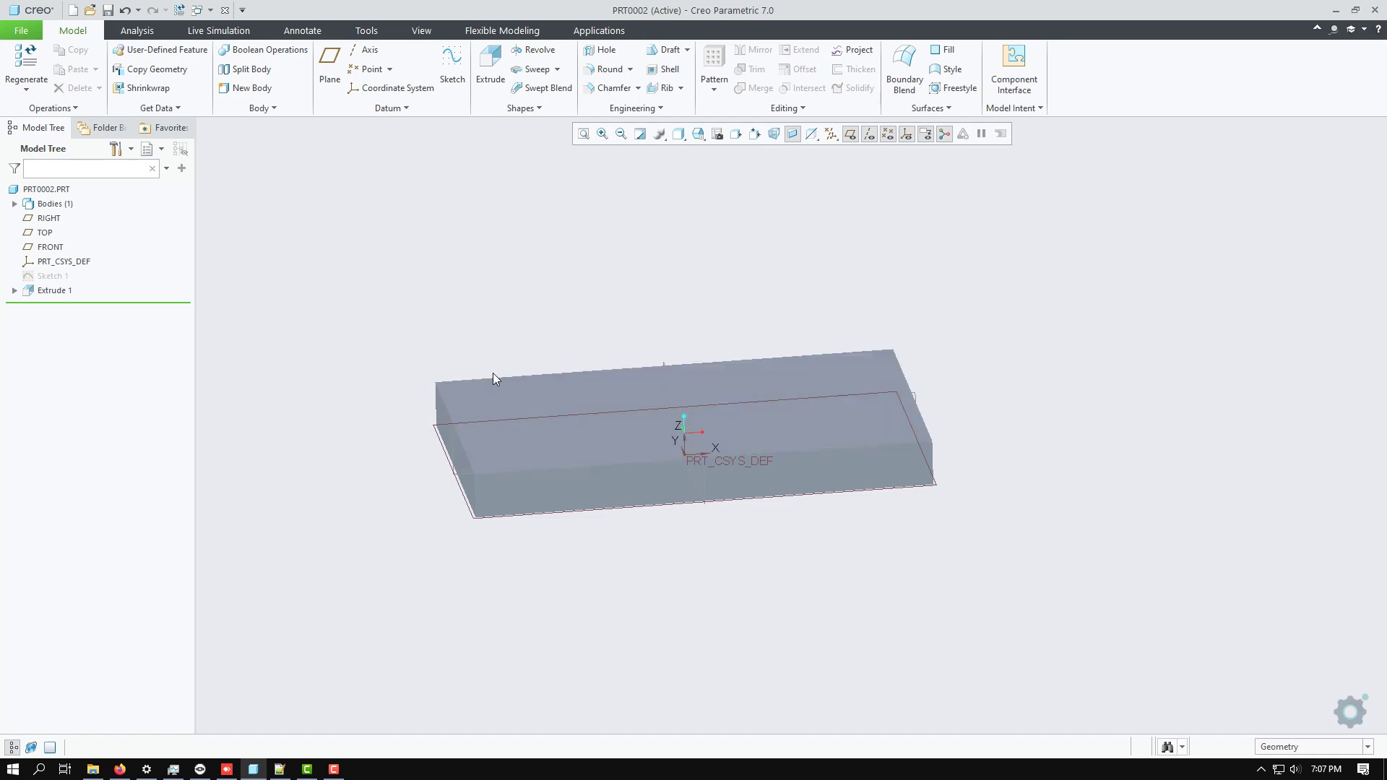
click(331, 59)
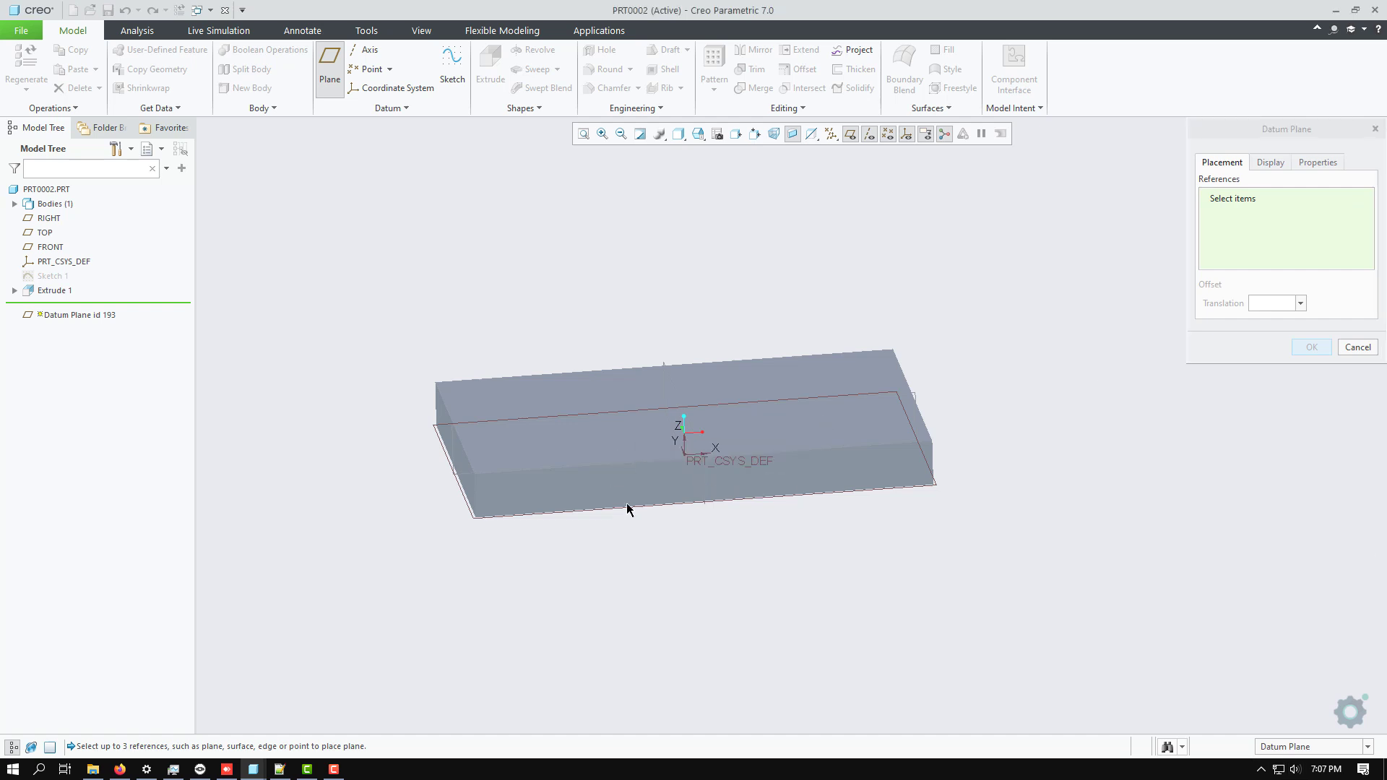
click(1326, 755)
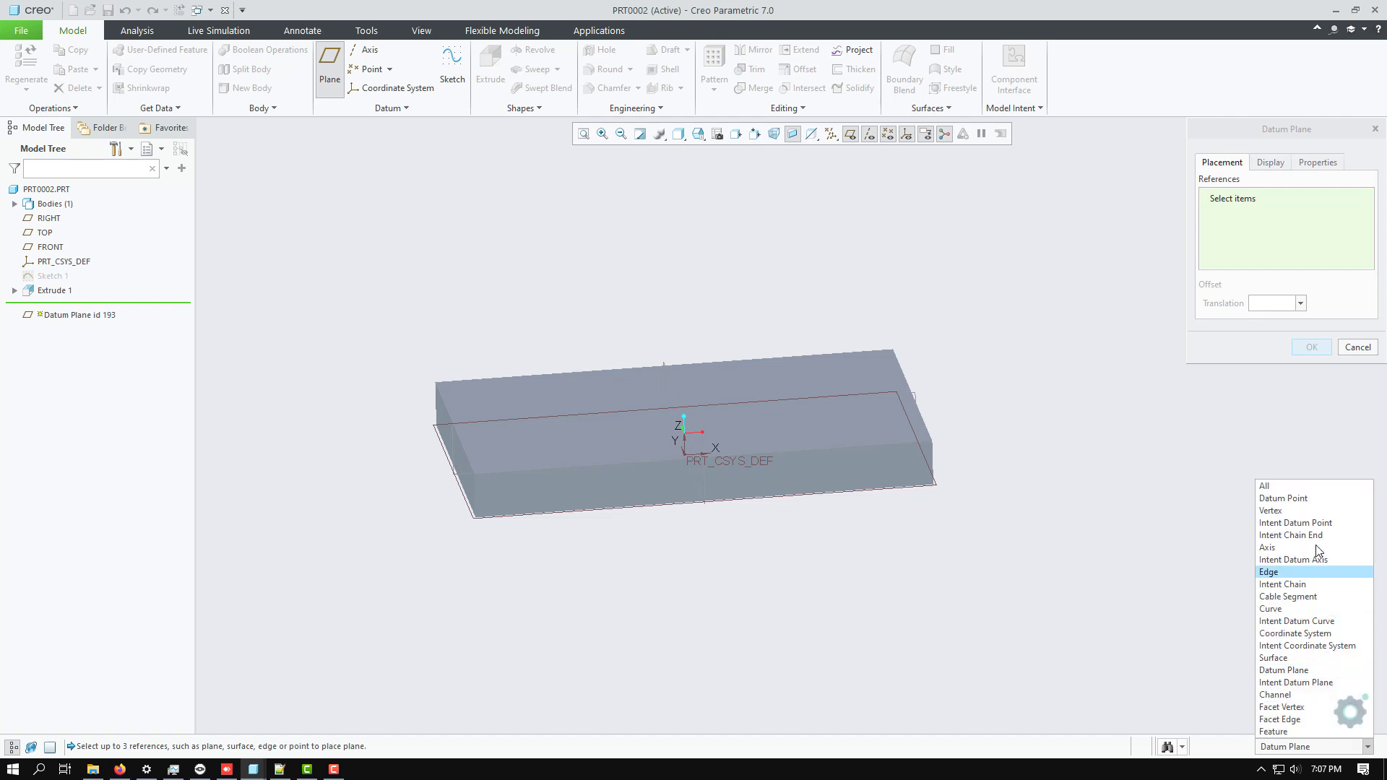
click(1297, 483)
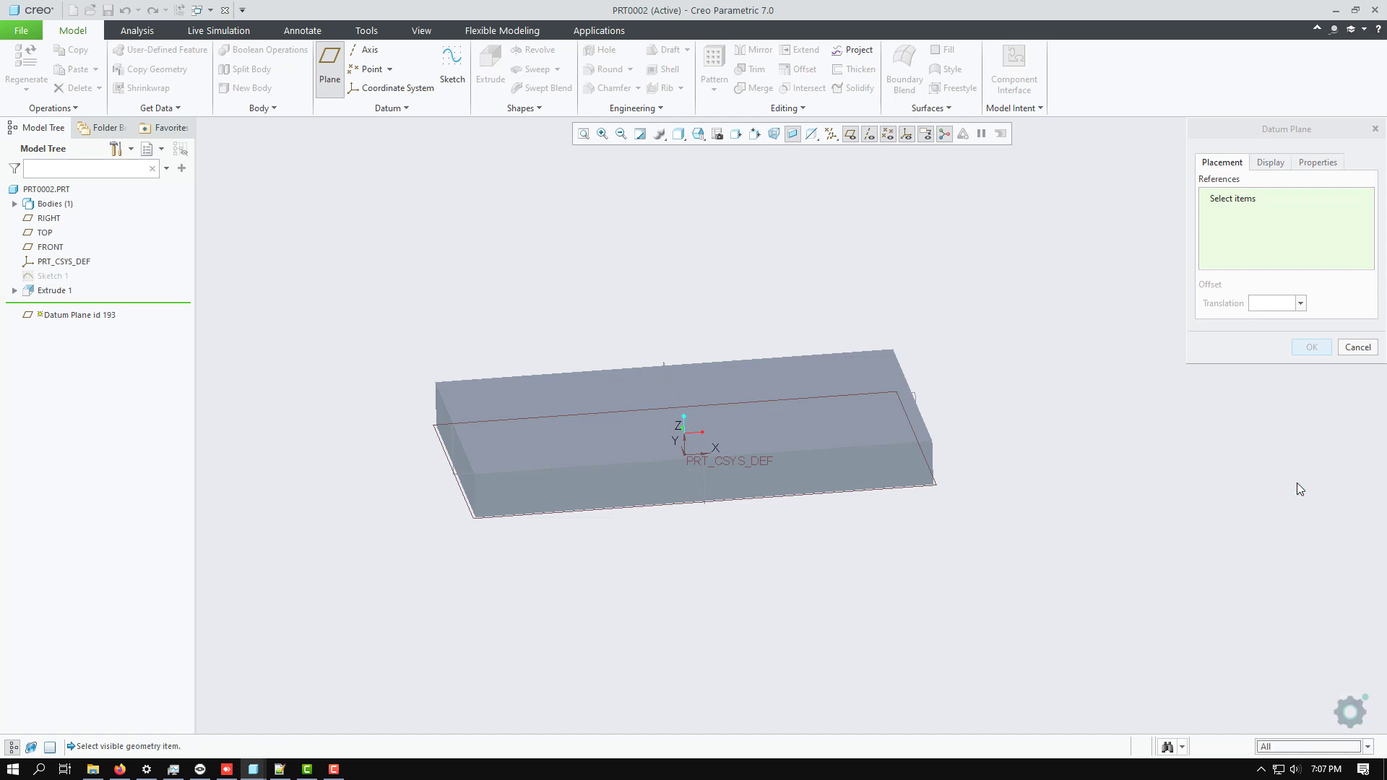
Step: Reference the datum plane to the block's upper large face as Offset and to that face's short left edge as Through
click(581, 438)
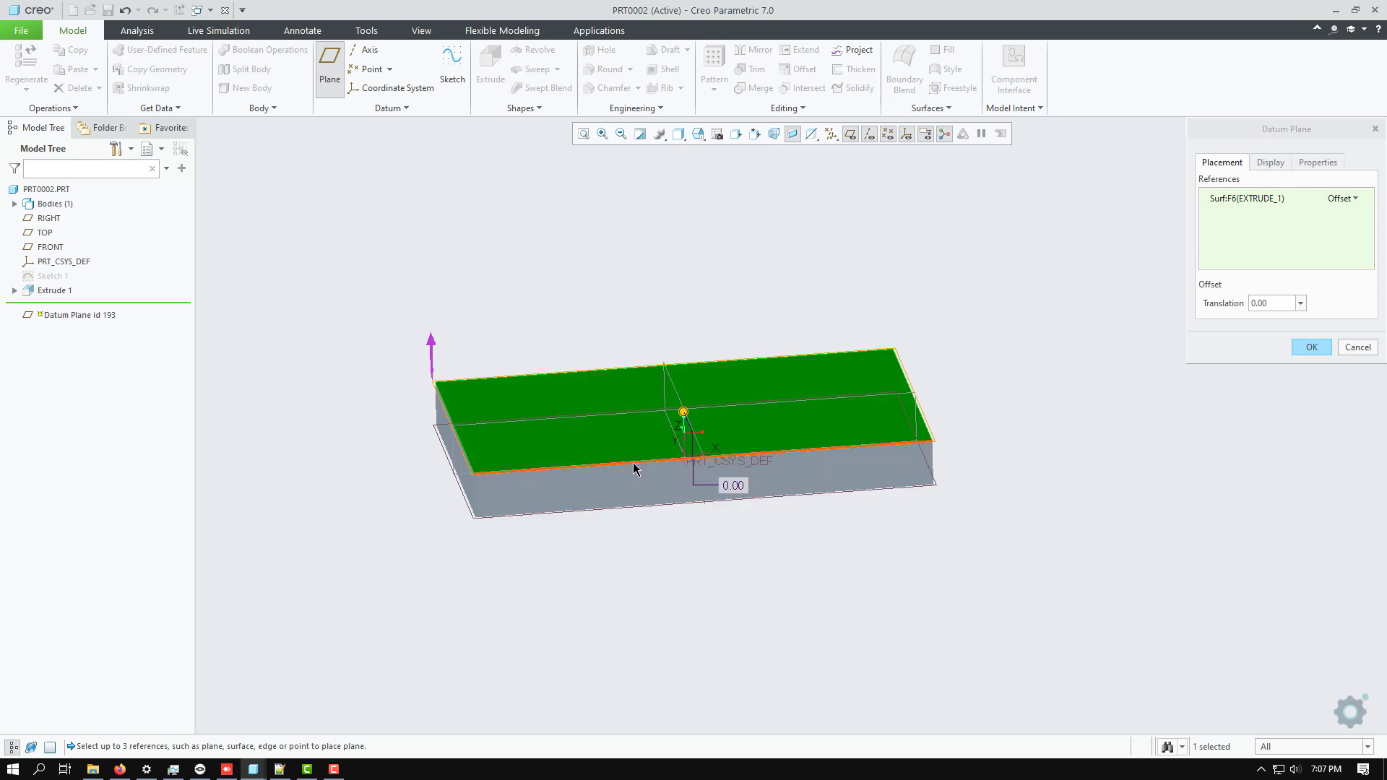
ctrl+click(462, 452)
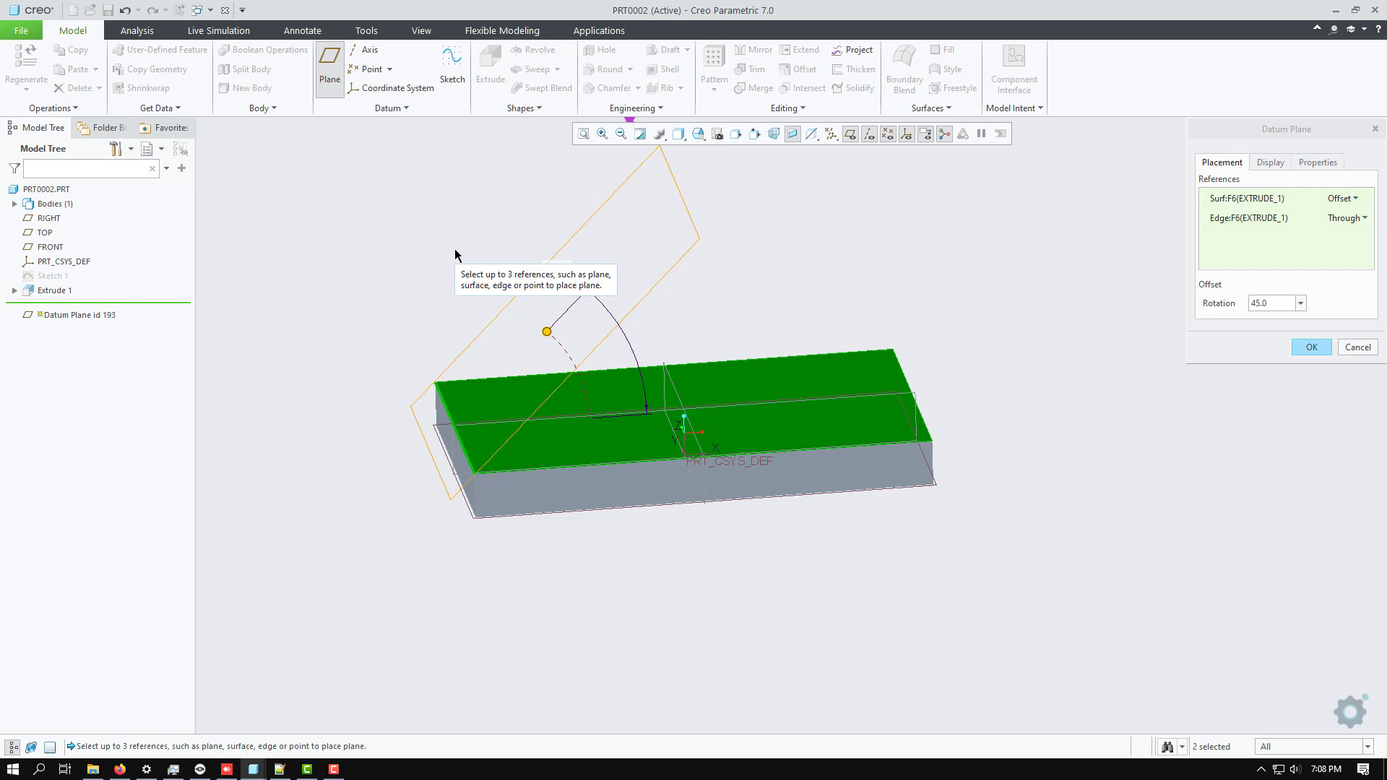
middle_drag(579, 424, 574, 405)
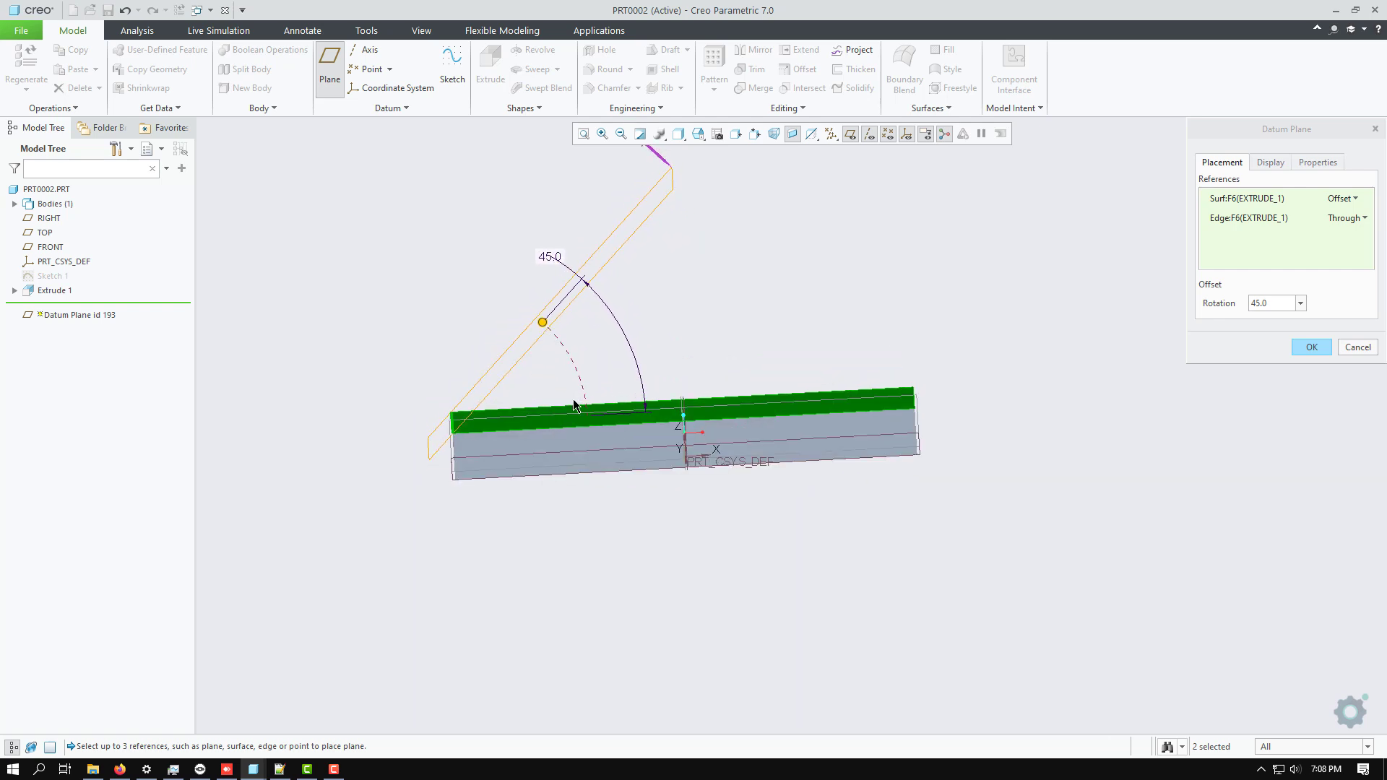
Step: Try rotation angles of 60 and 30 degrees for the datum plane
click(1272, 303)
double_click(1272, 302)
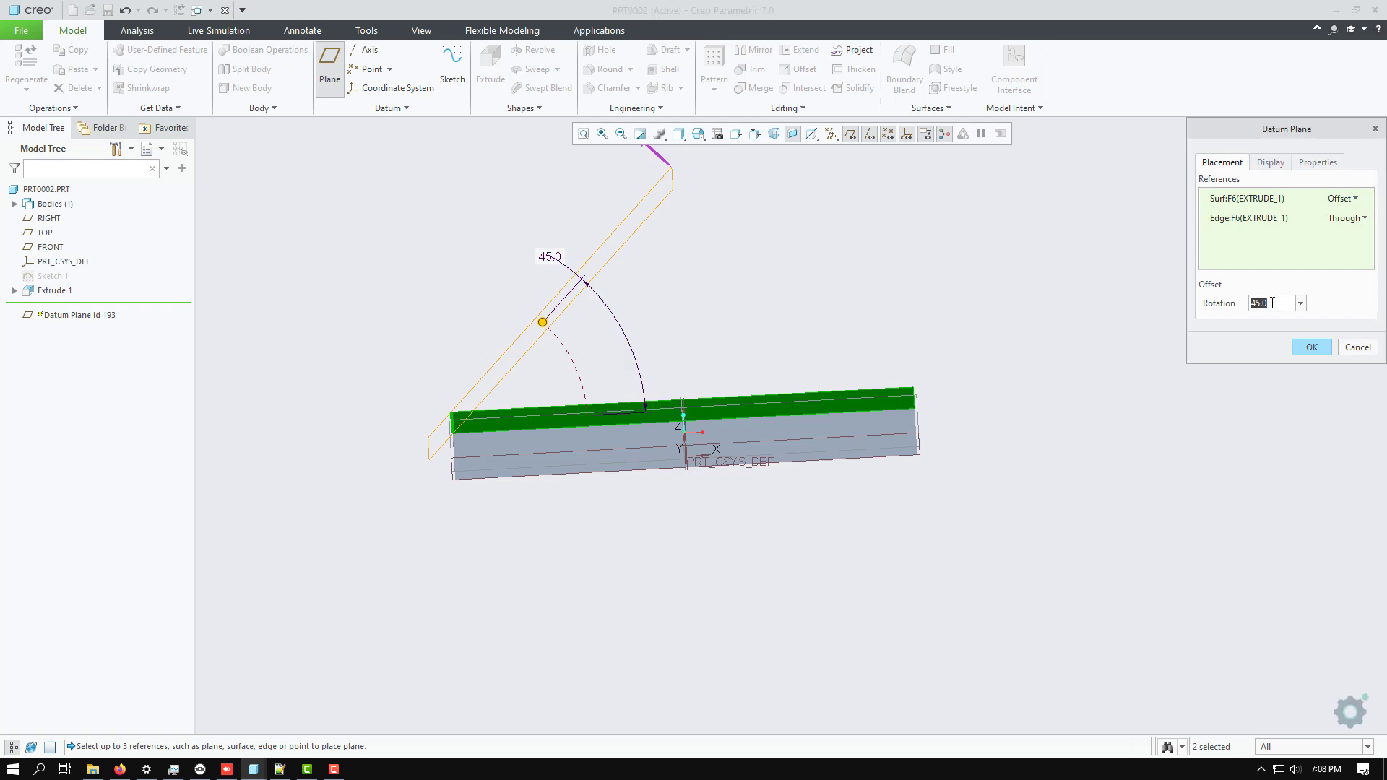
text(60)
key(Return)
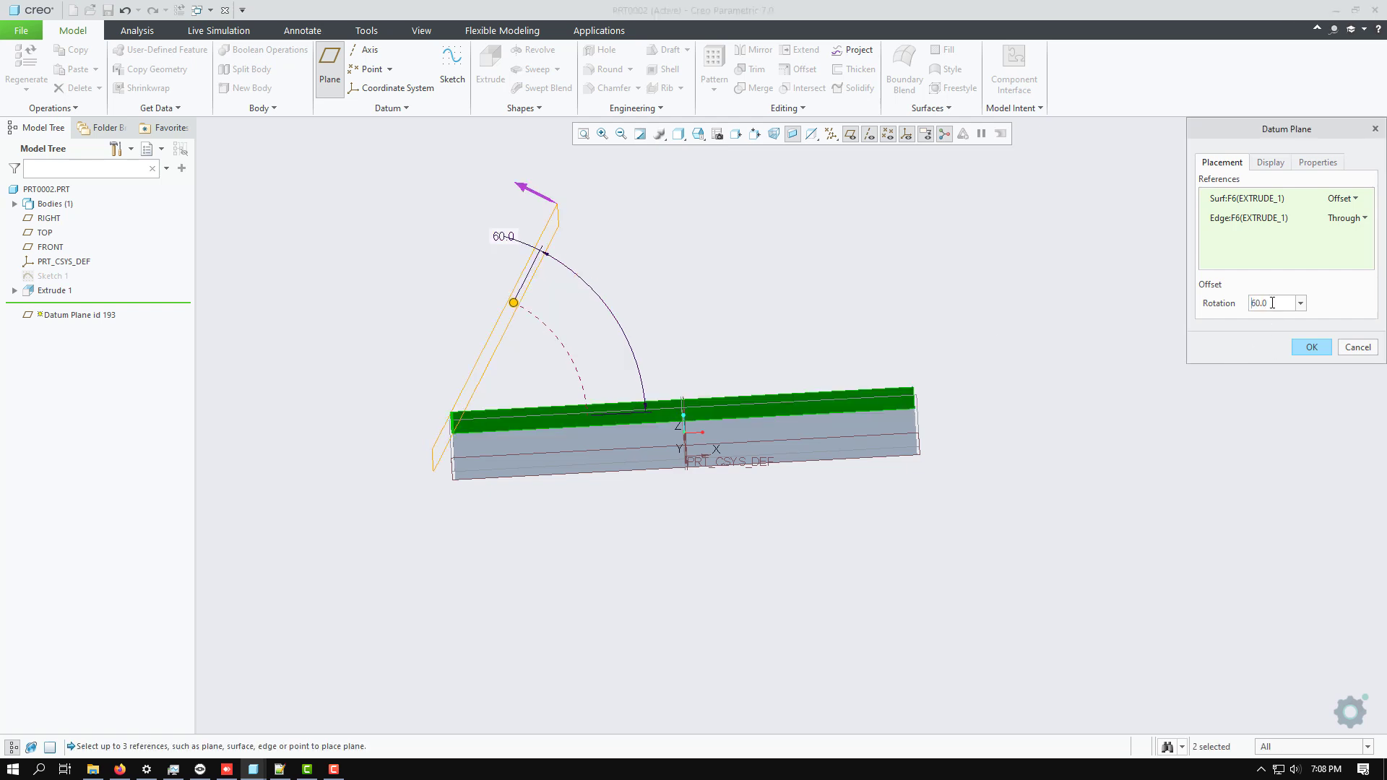
double_click(1272, 302)
text(30)
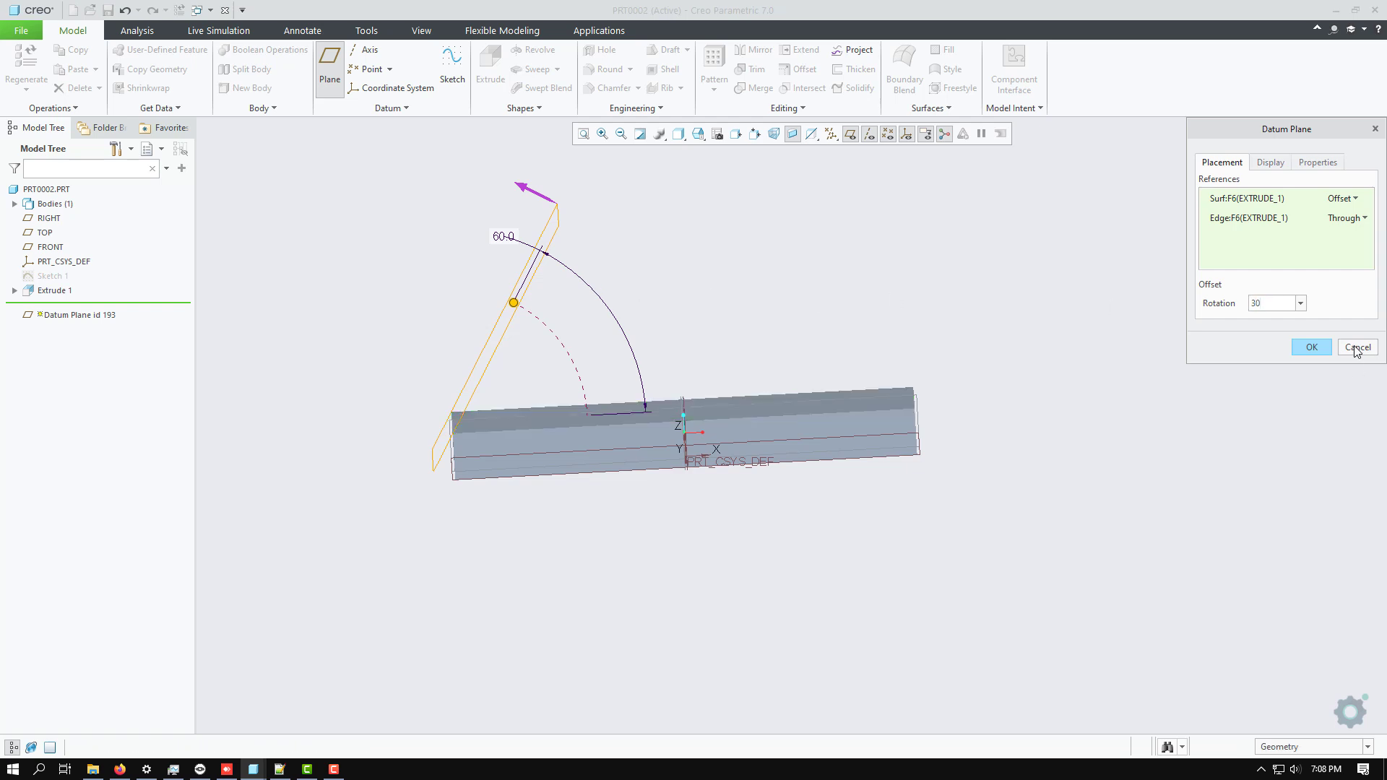
Step: Set the datum plane's rotation to 45 degrees and create the plane
drag(1262, 304, 1241, 303)
text(14)
text(45)
key(Return)
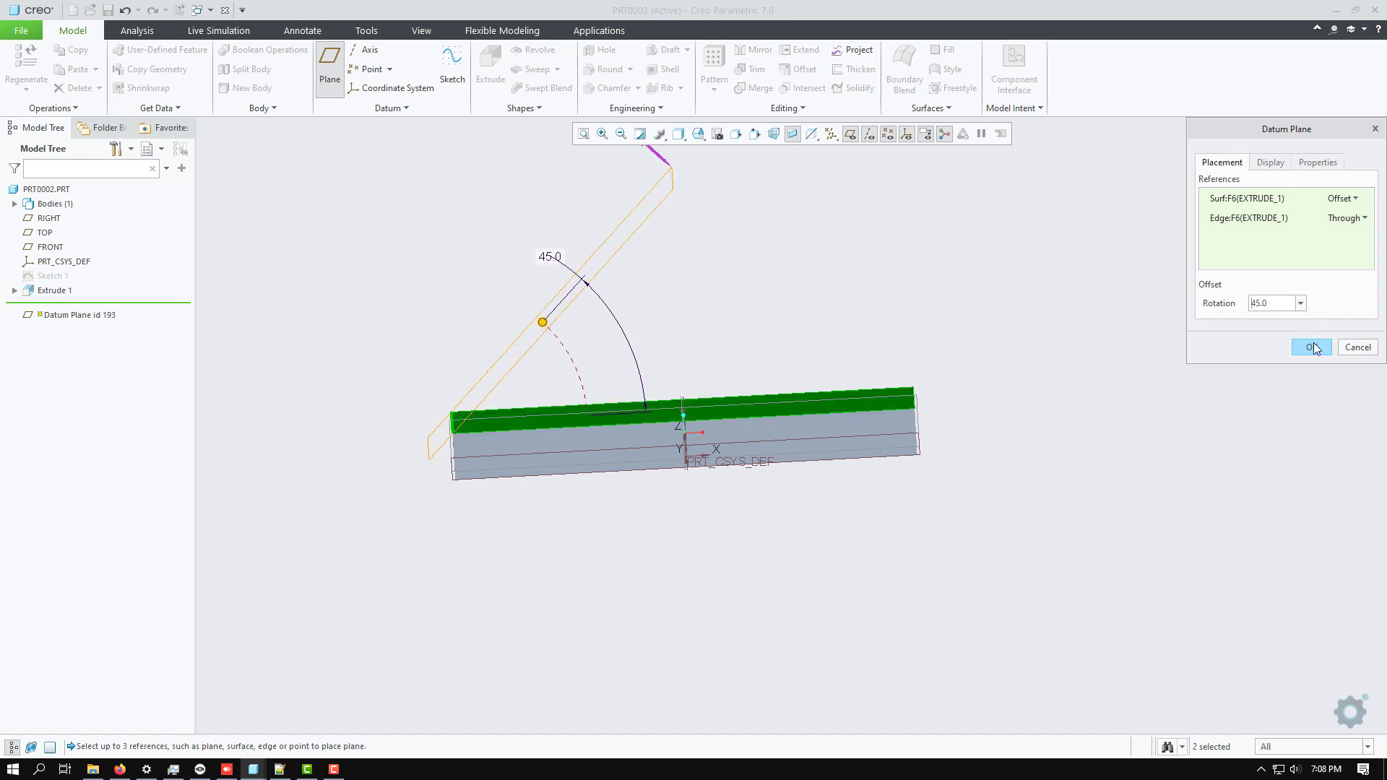
click(1311, 348)
middle_drag(396, 259, 399, 293)
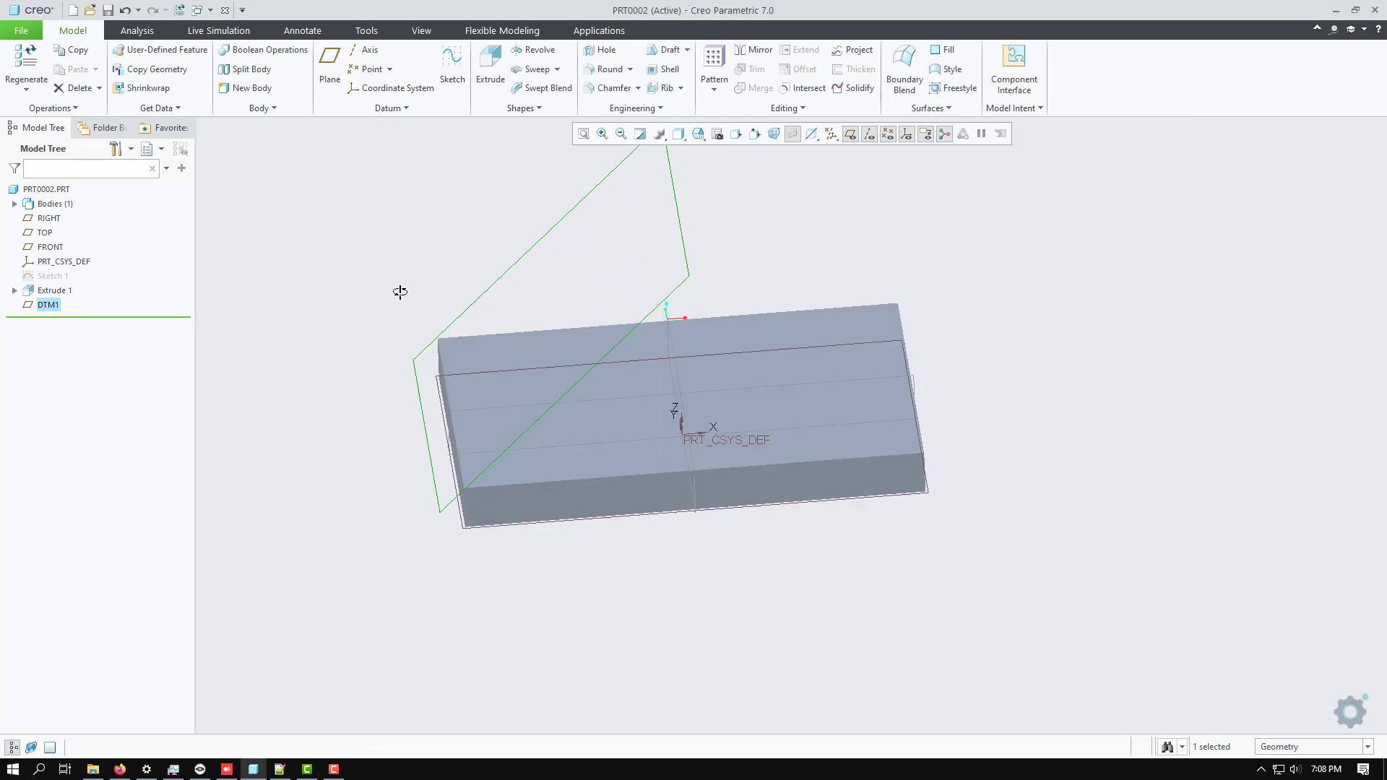
right_click(50, 311)
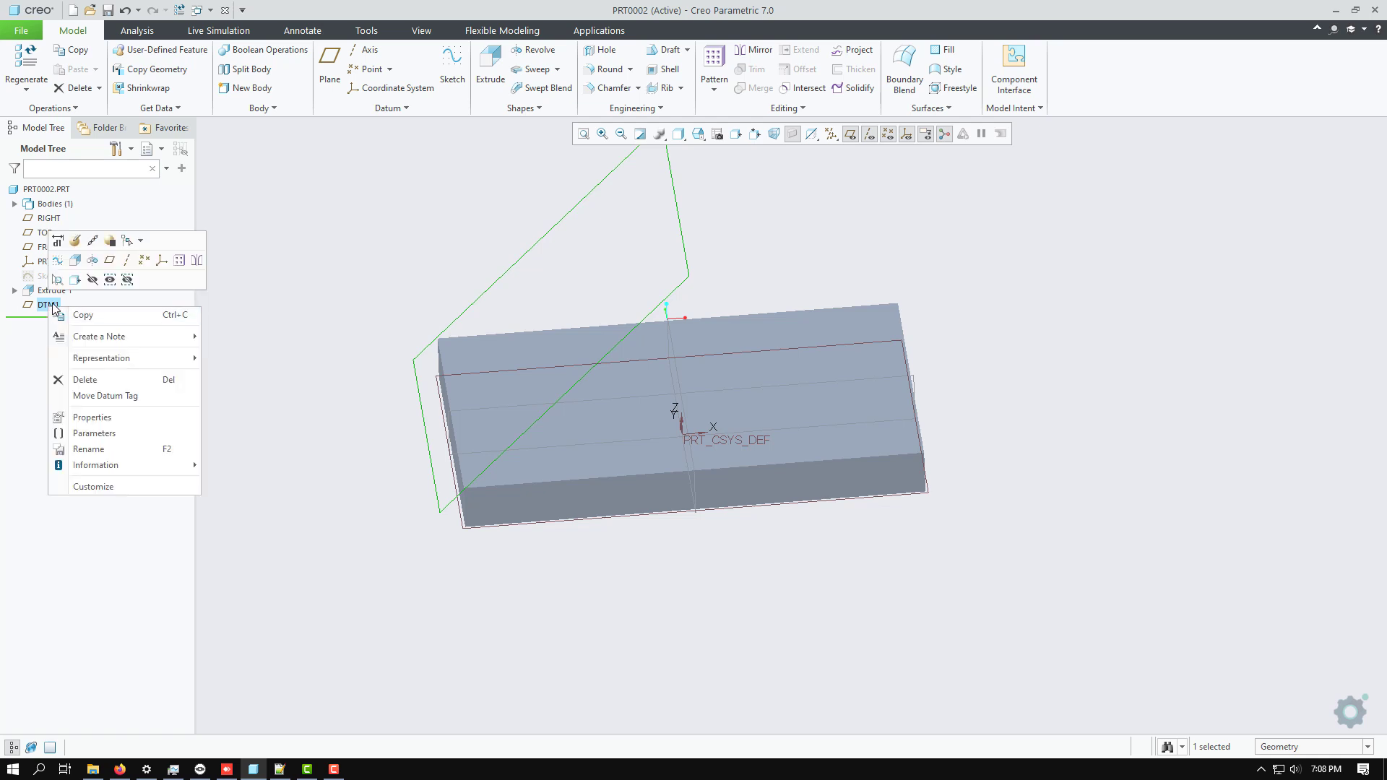
click(89, 449)
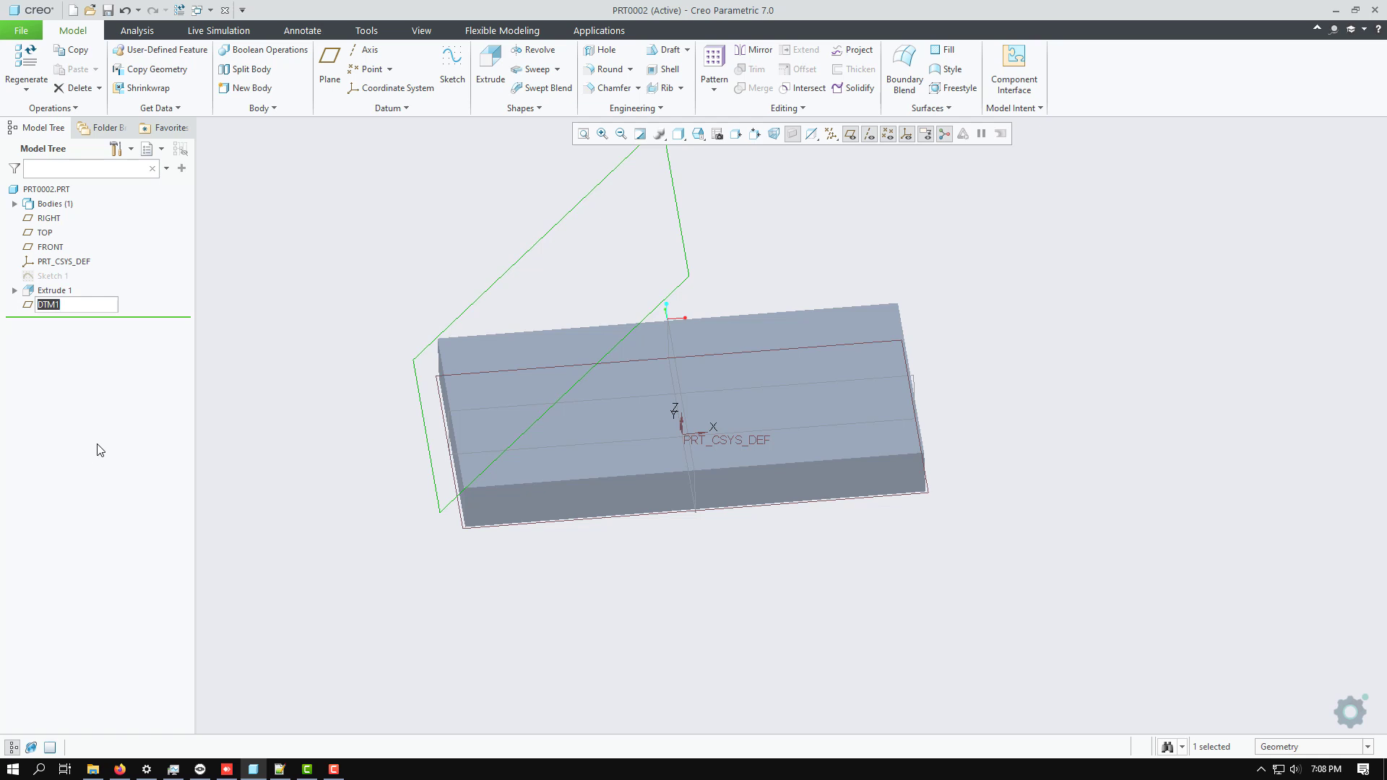
key(Return)
Step: Start a new sketch on the angled datum plane DTM1 and orient the view parallel to the sketch plane
click(572, 214)
click(579, 141)
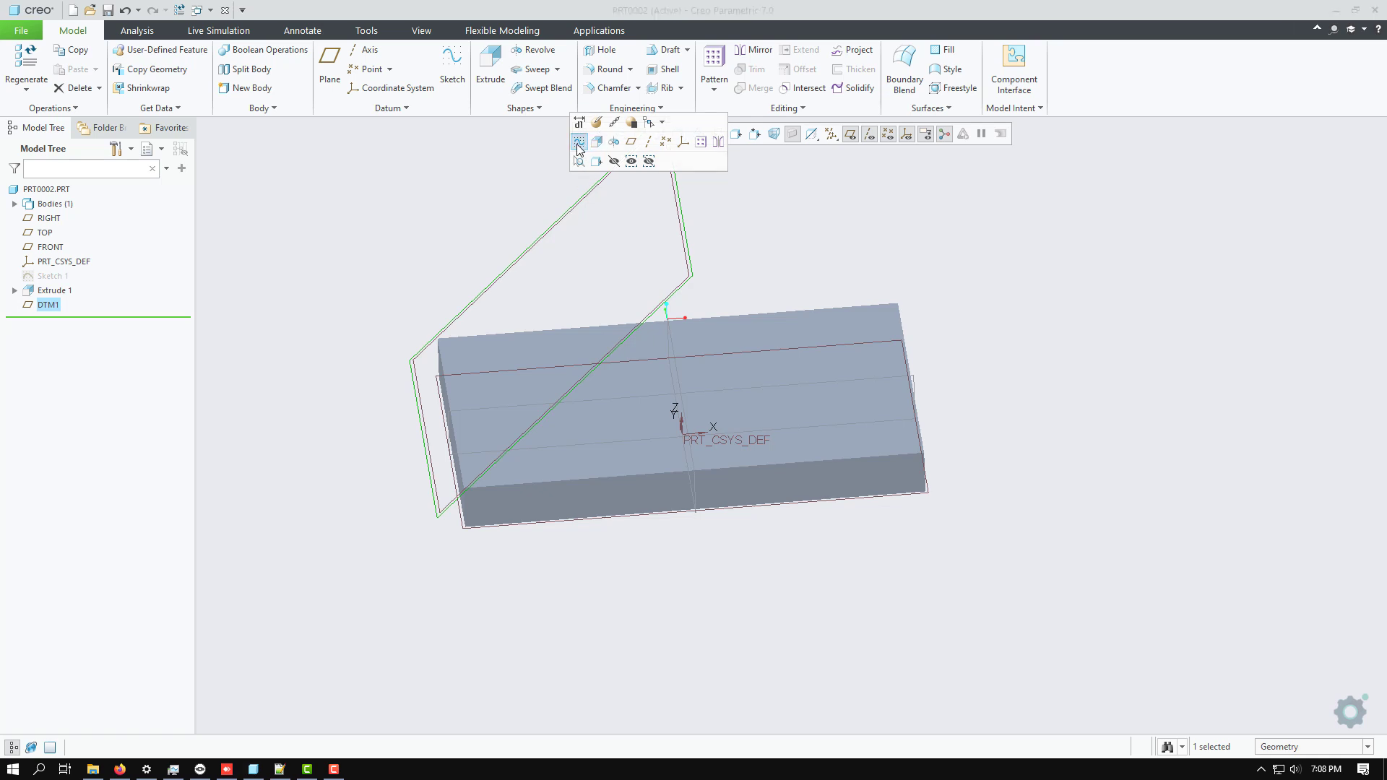
click(48, 91)
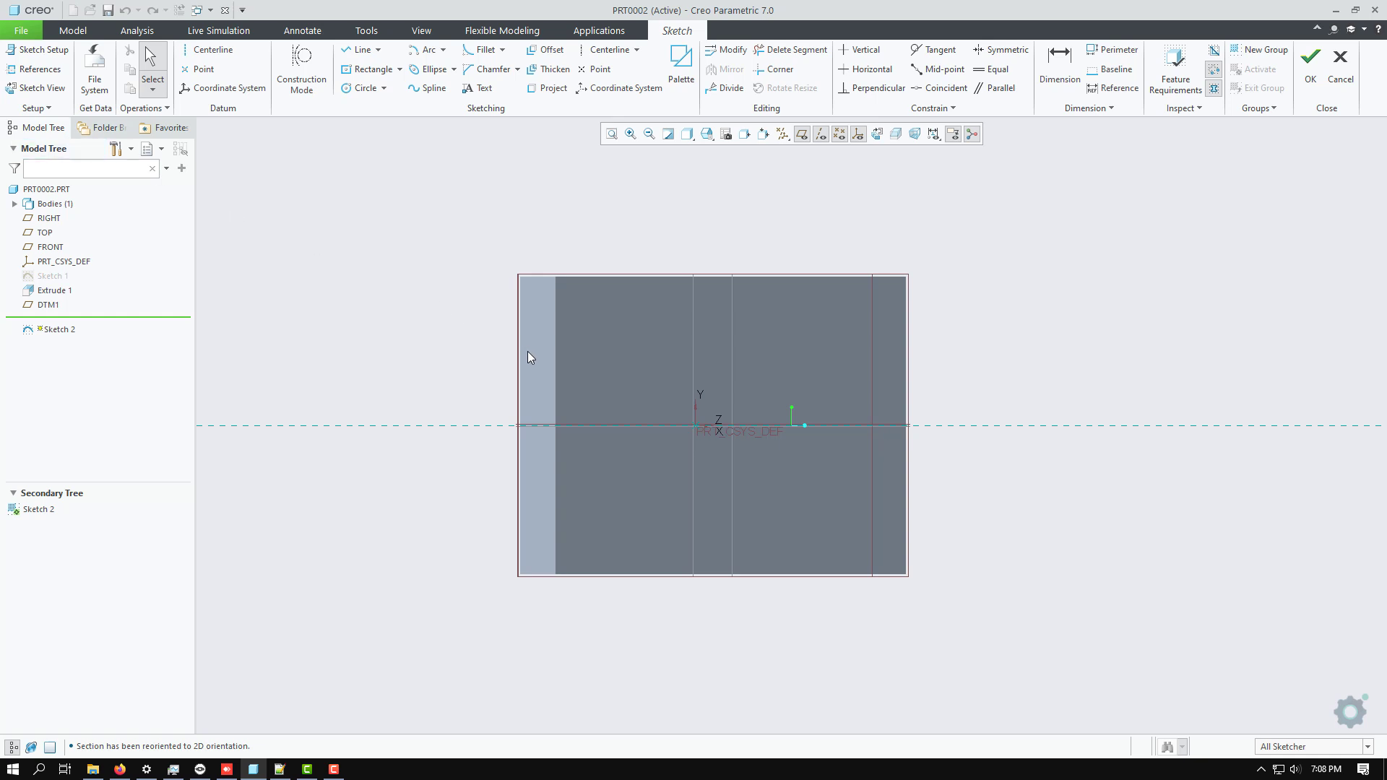
mouse_move(600, 388)
middle_down()
mouse_move(637, 390)
mouse_move(660, 366)
mouse_move(553, 336)
middle_up()
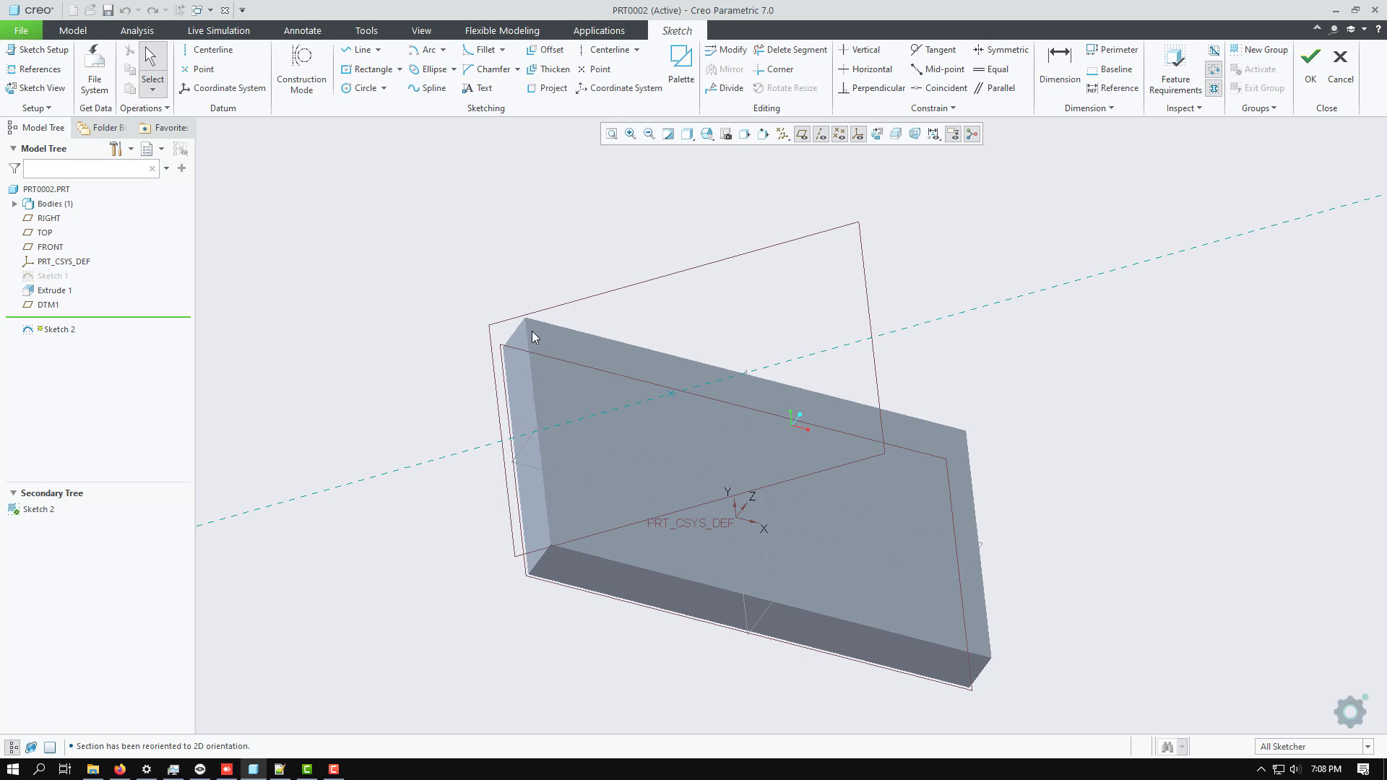
click(35, 88)
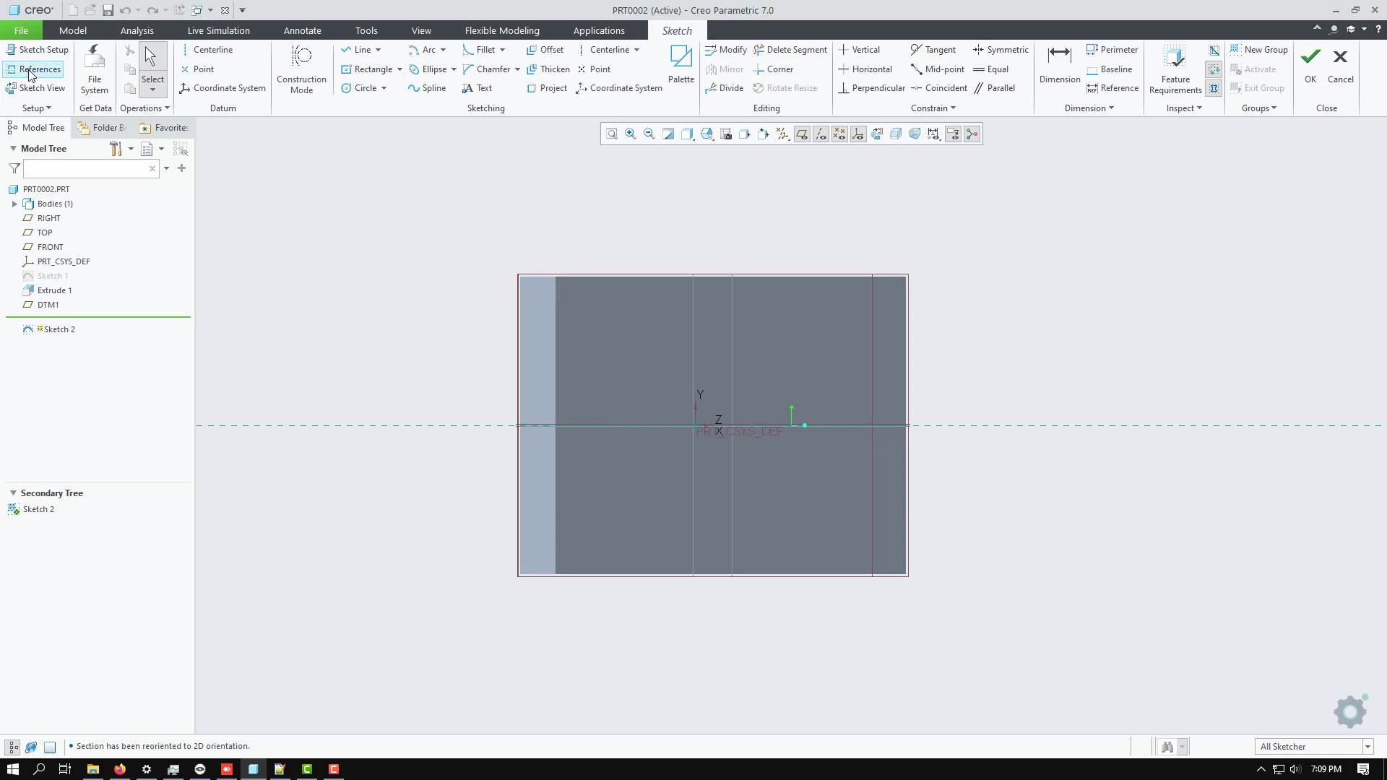
Step: Add the block edge that the angled plane passes through as a sketch reference
click(29, 70)
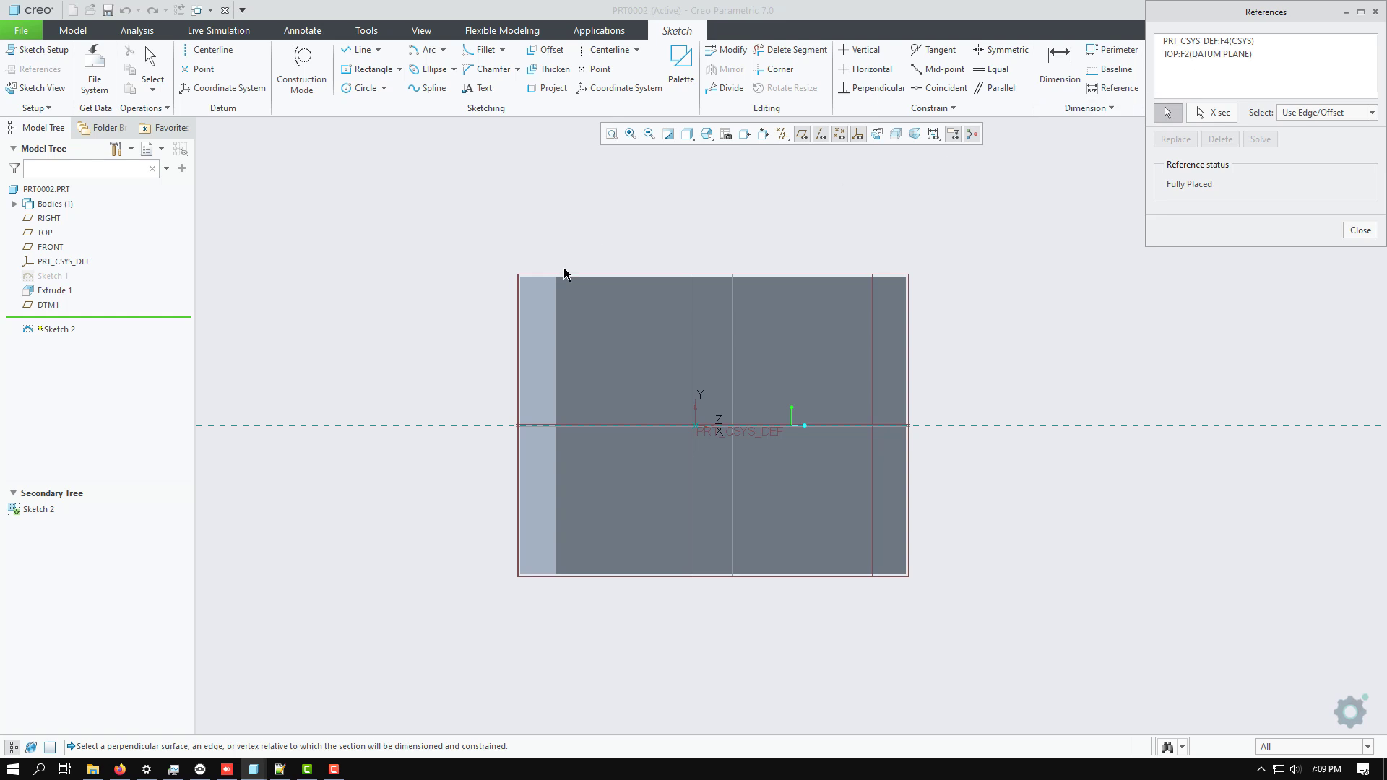
click(556, 296)
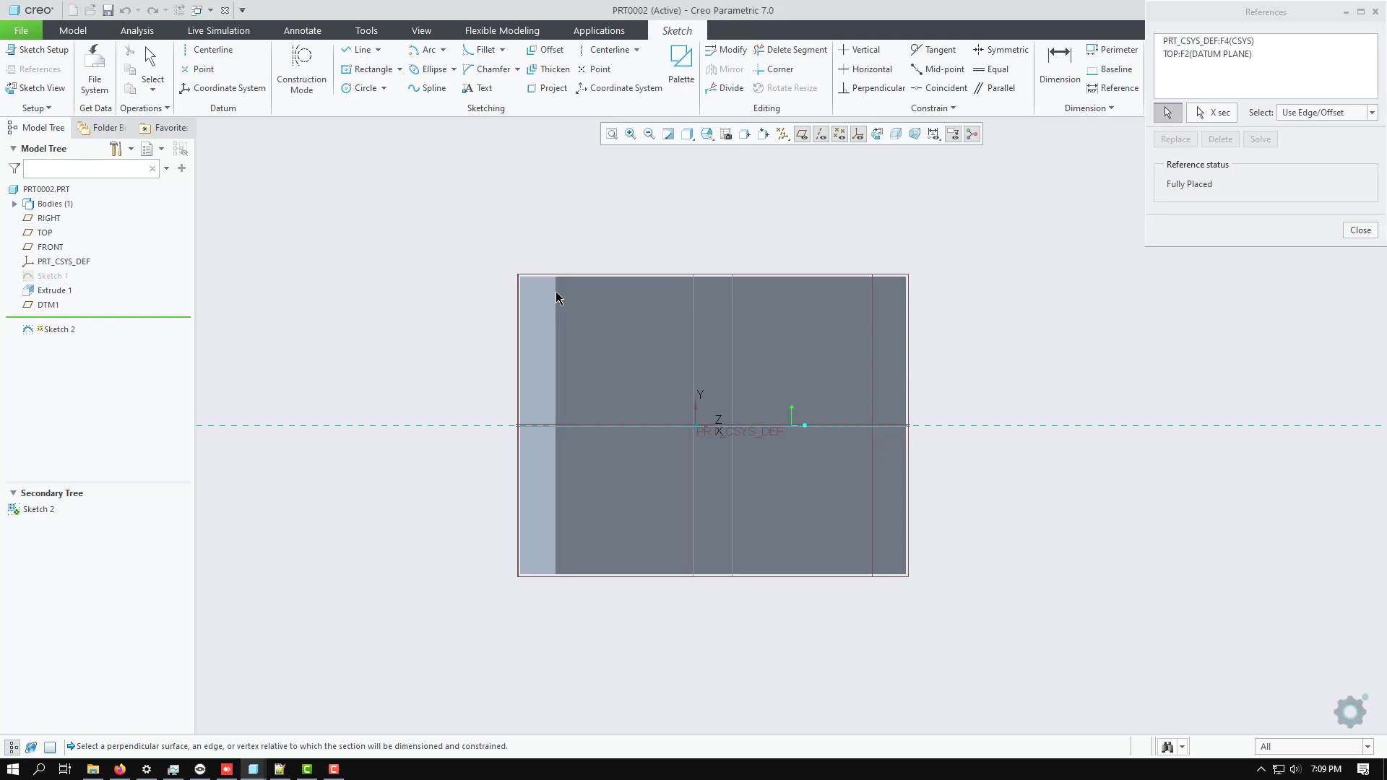
click(1360, 231)
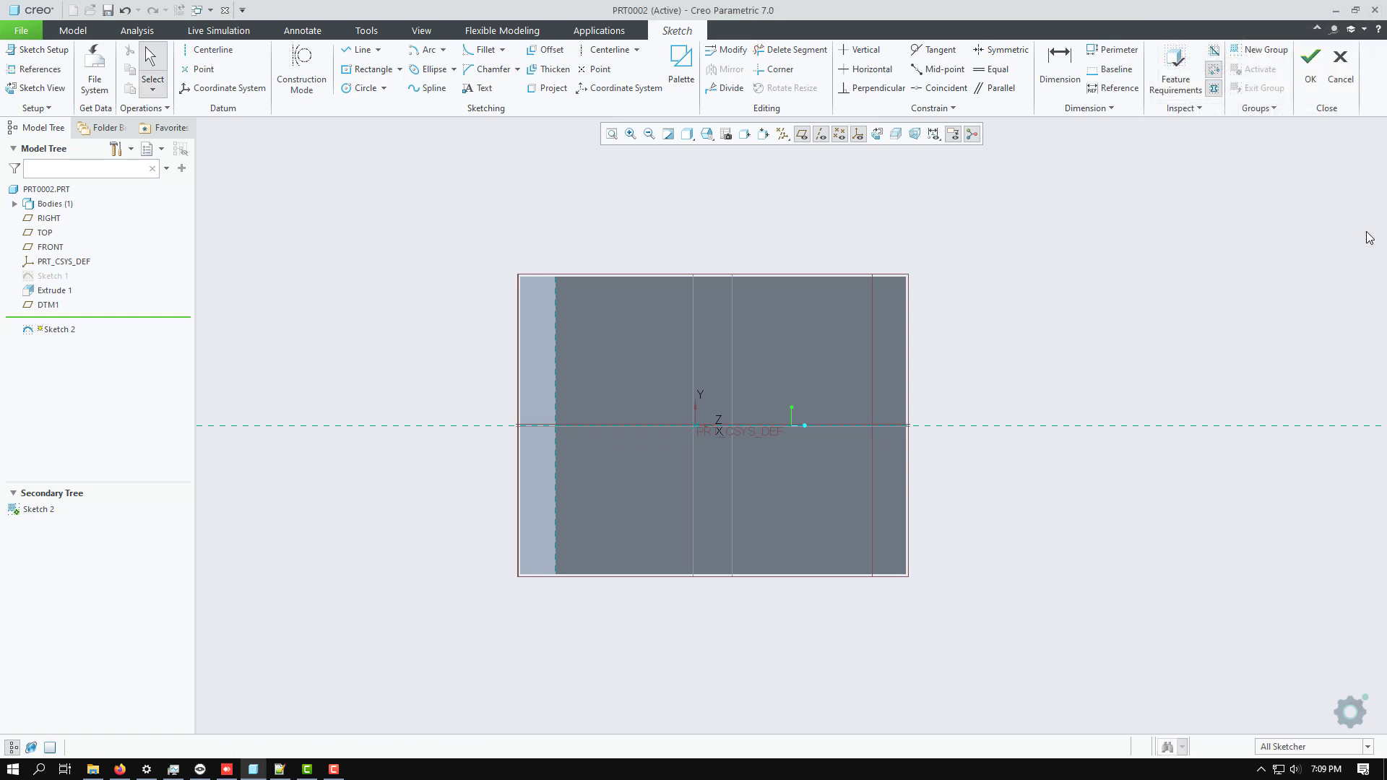
Step: Sketch a corner rectangle about 258 by 180, starting on the referenced block edge and spanning the horizontal reference
click(399, 69)
click(398, 87)
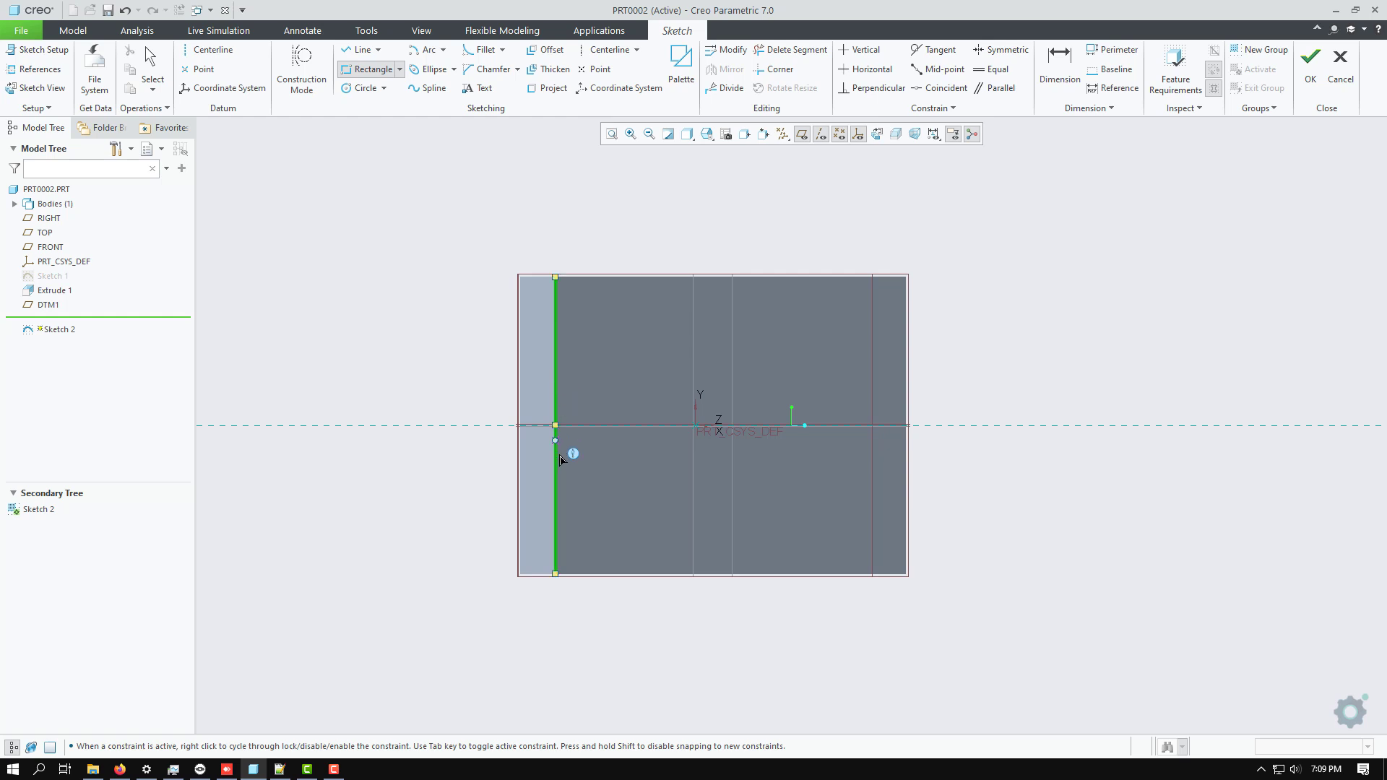
click(556, 349)
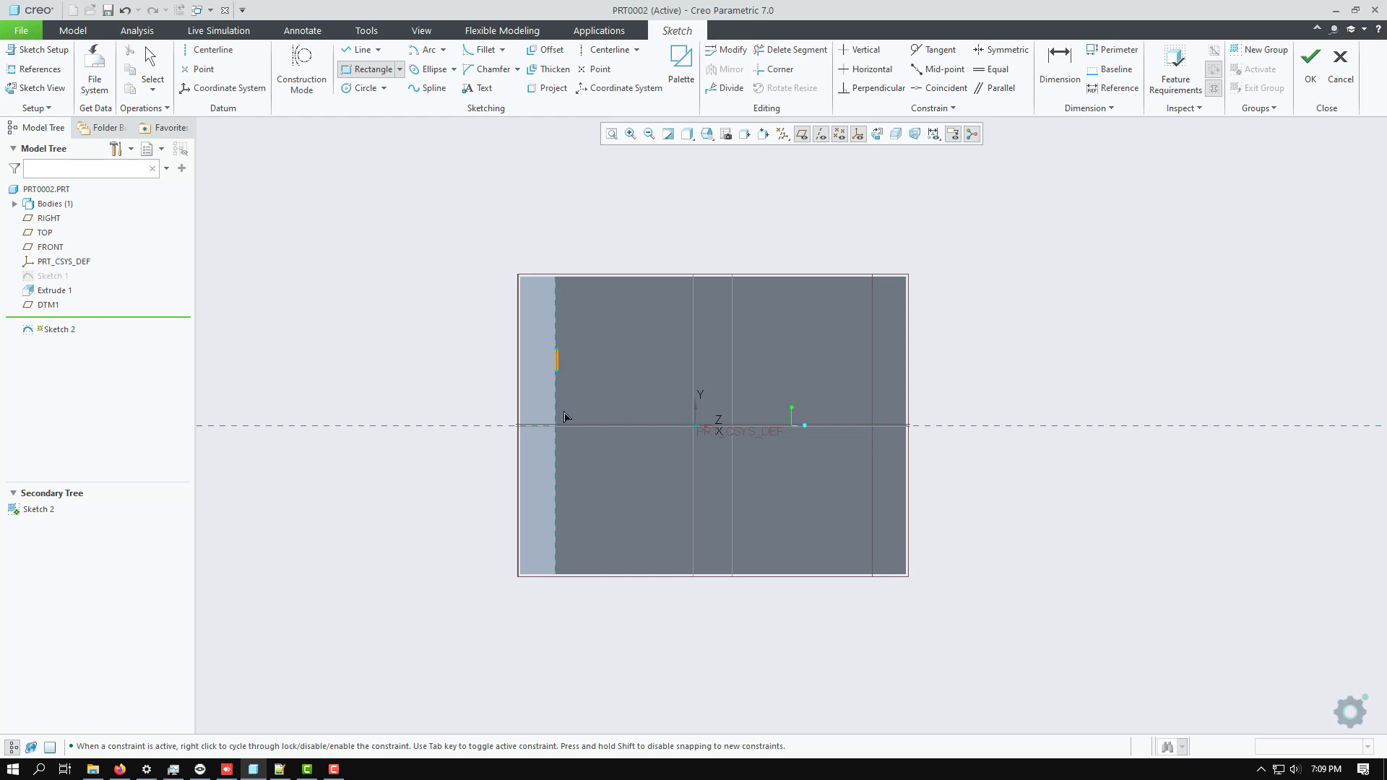
click(812, 530)
middle_click(1022, 460)
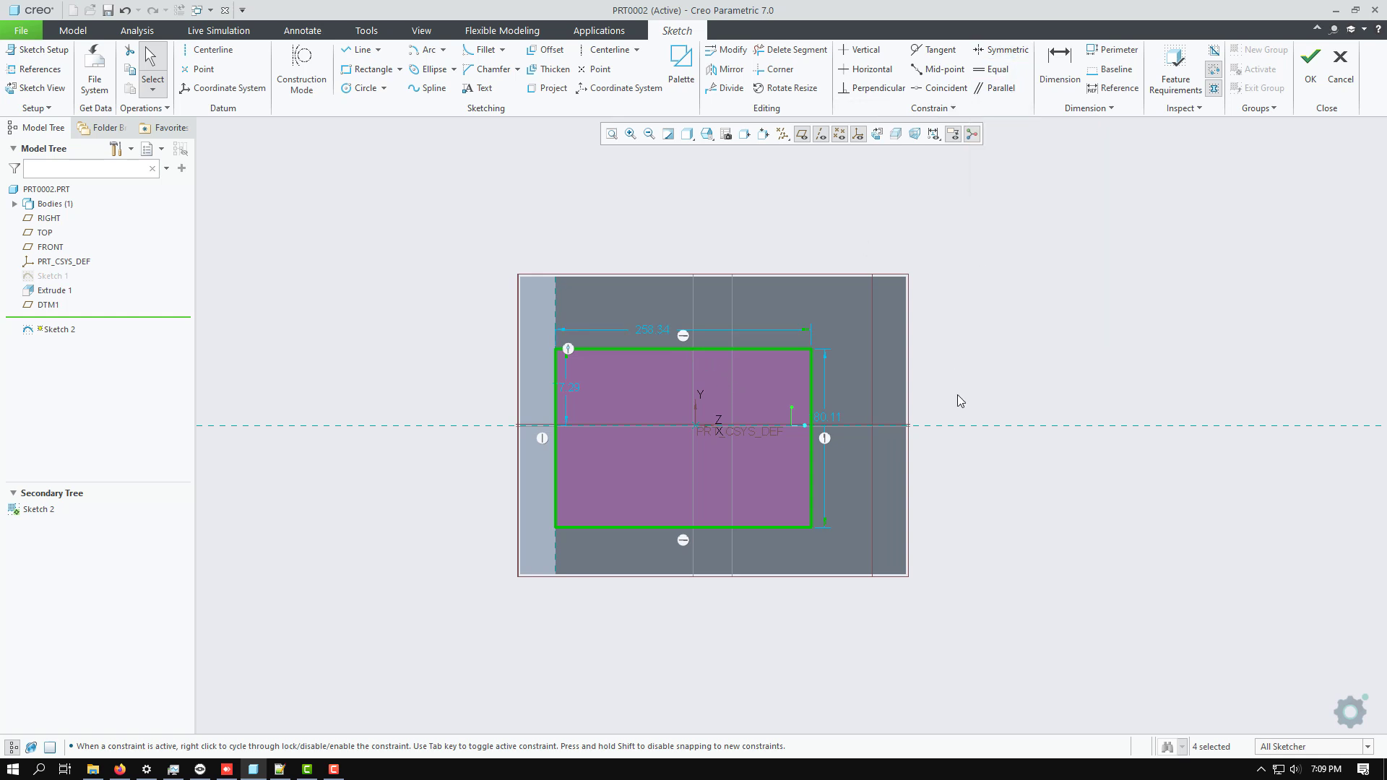
Step: Make the rectangle's two right corners symmetric about the horizontal reference line
click(1006, 57)
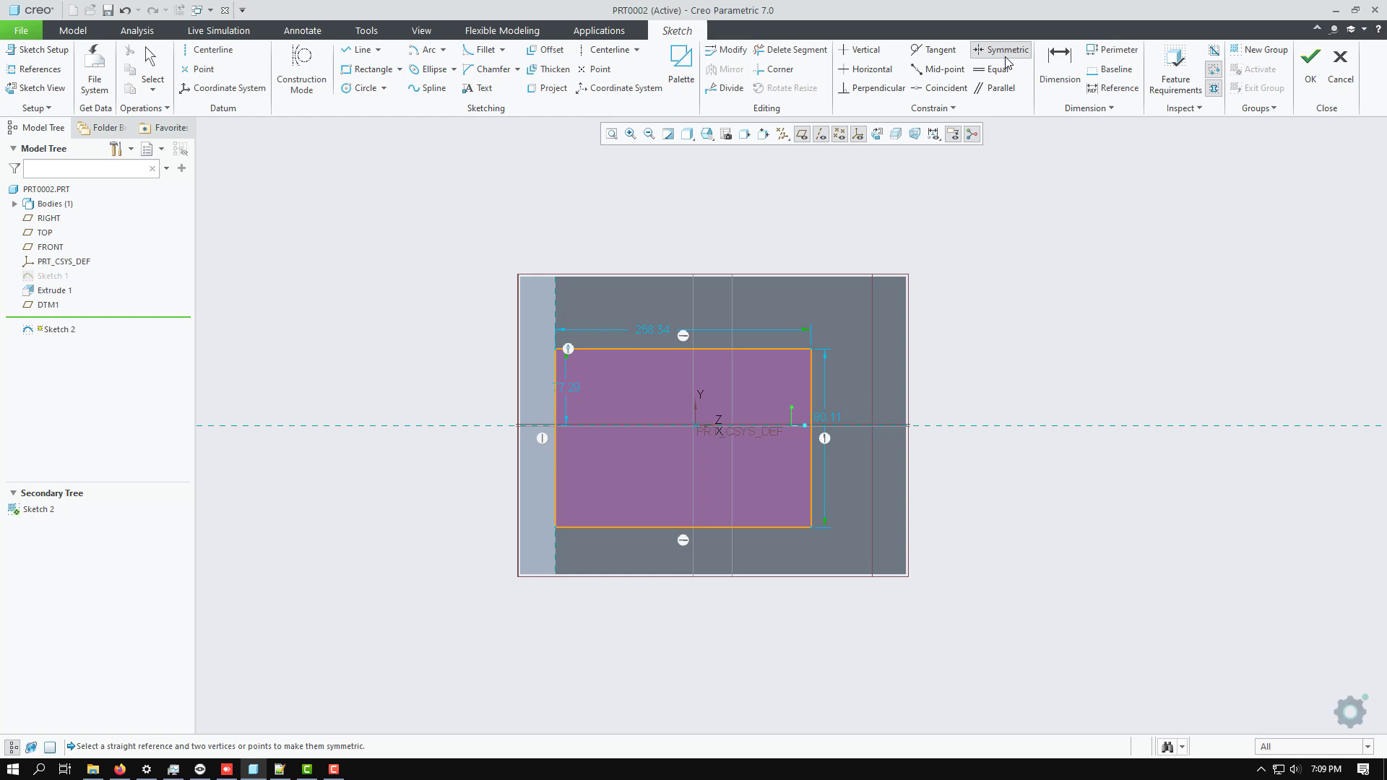
click(987, 430)
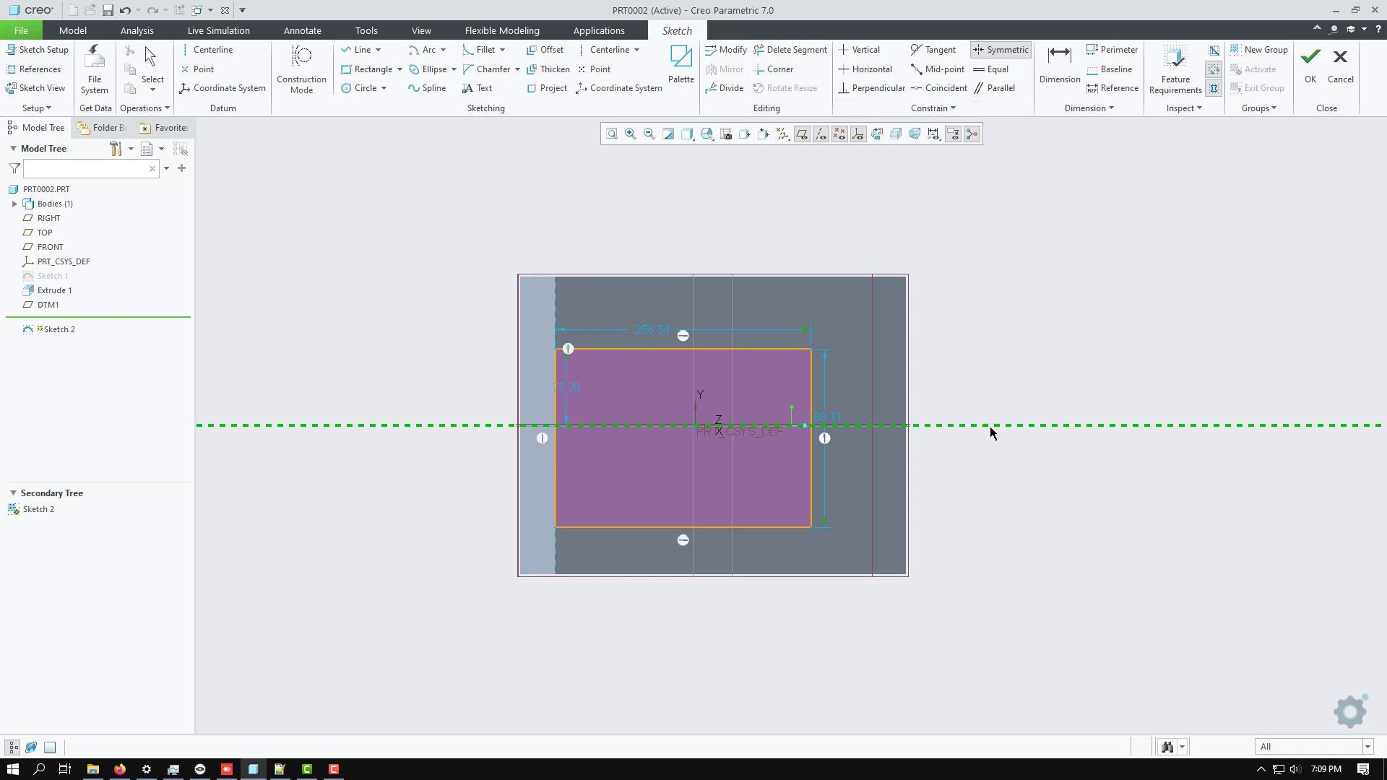
click(812, 350)
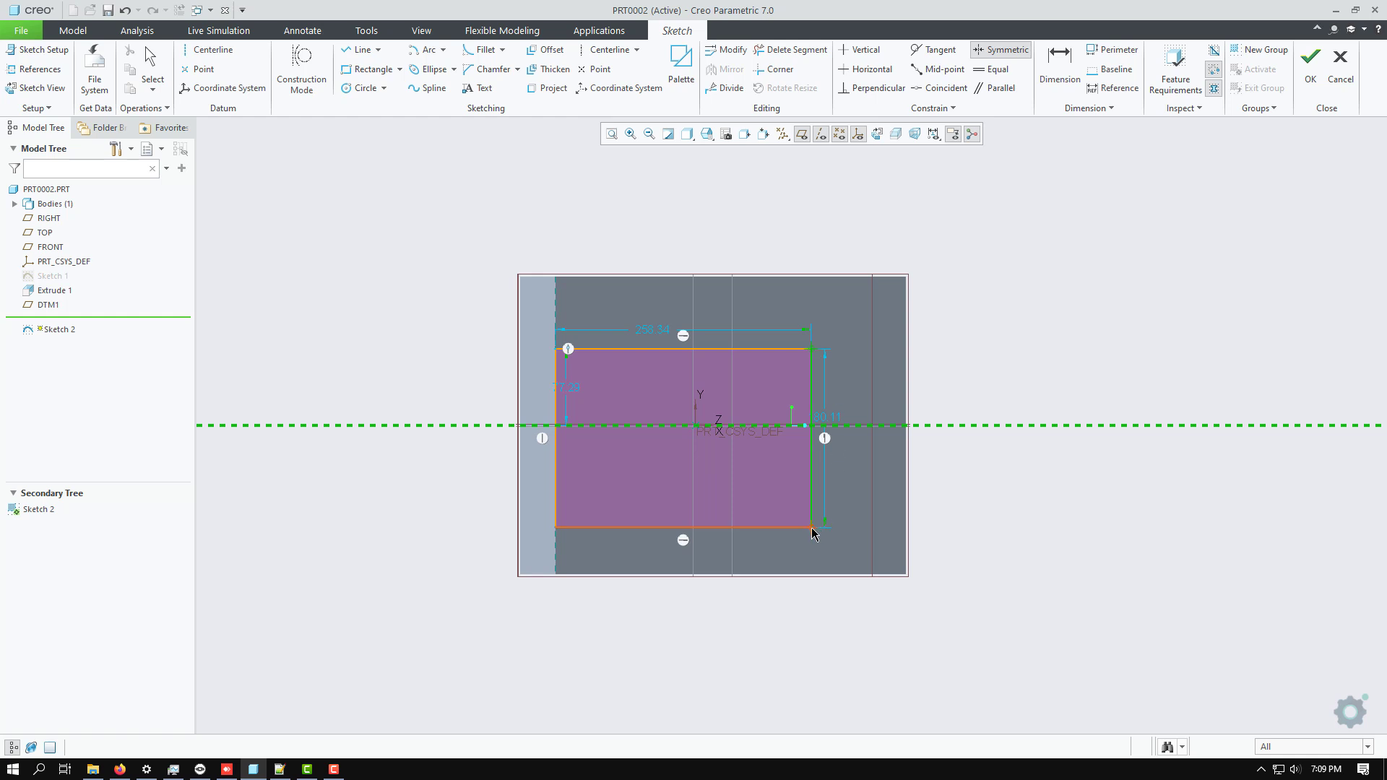
click(811, 528)
middle_click(984, 483)
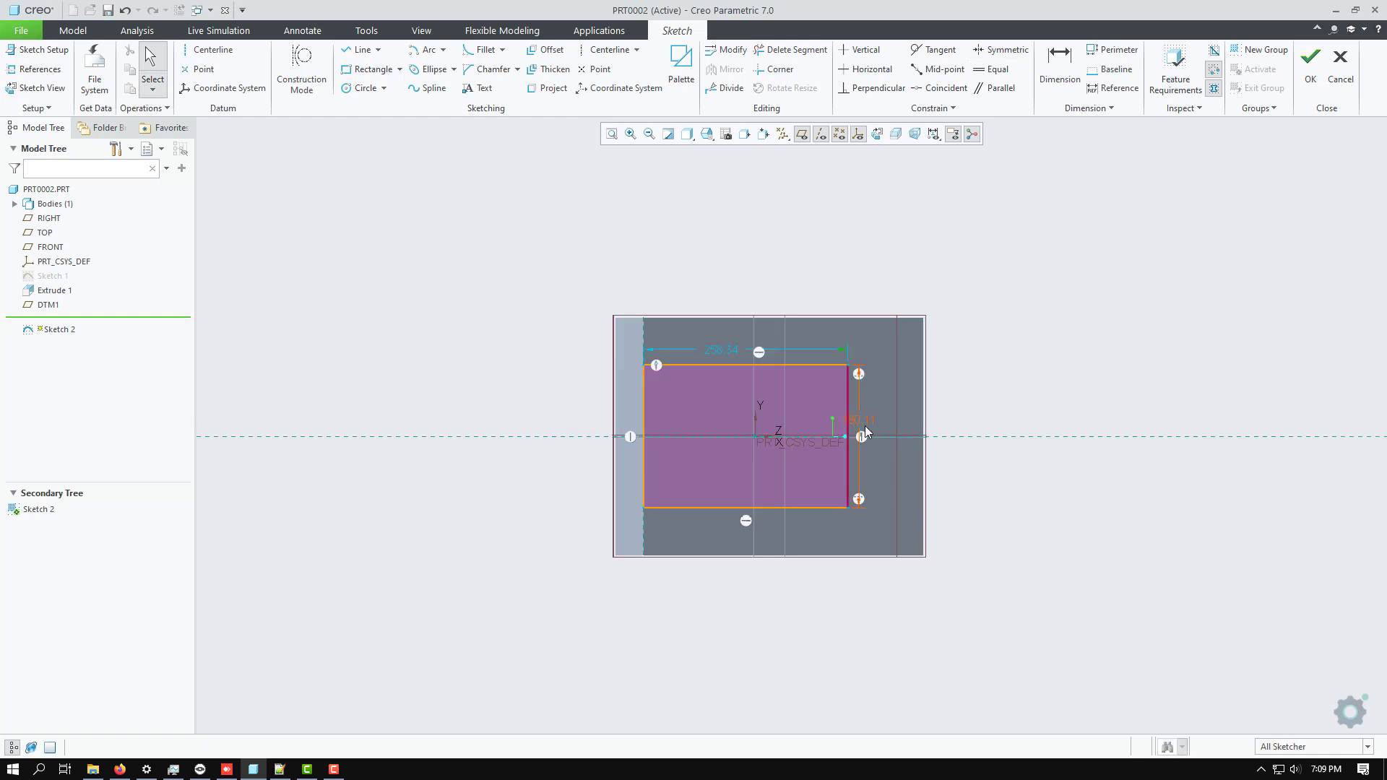
Step: Set the rectangle's height to 150
scroll(863, 404, up, 3)
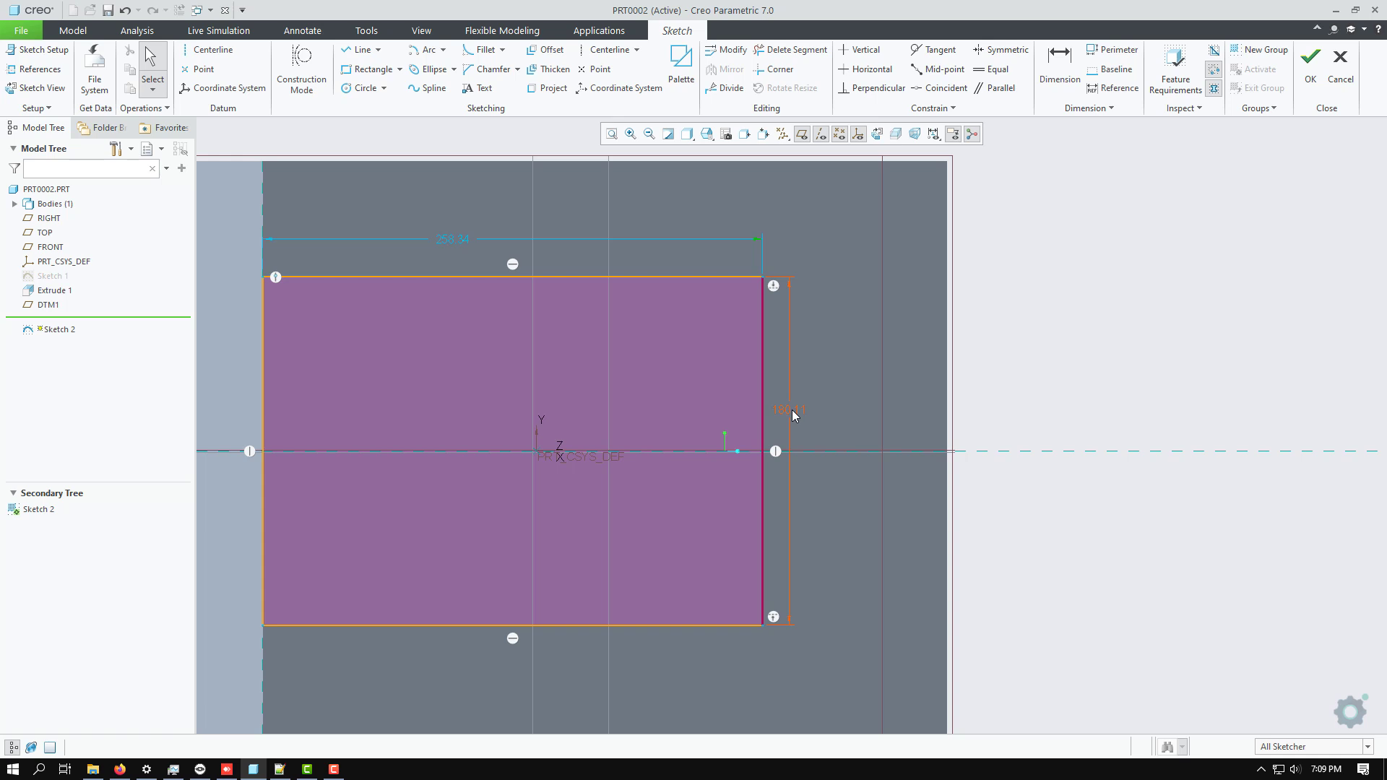
double_click(793, 412)
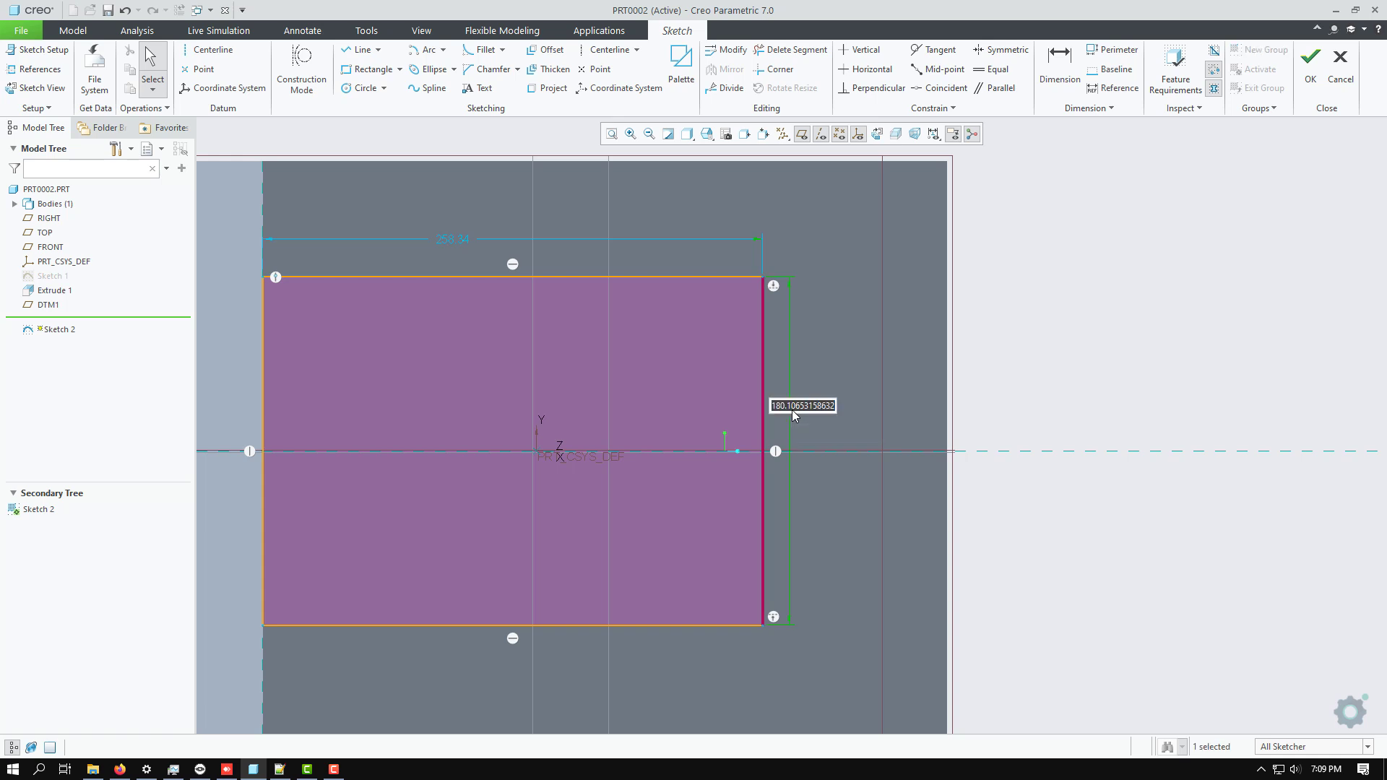
text(150)
key(Return)
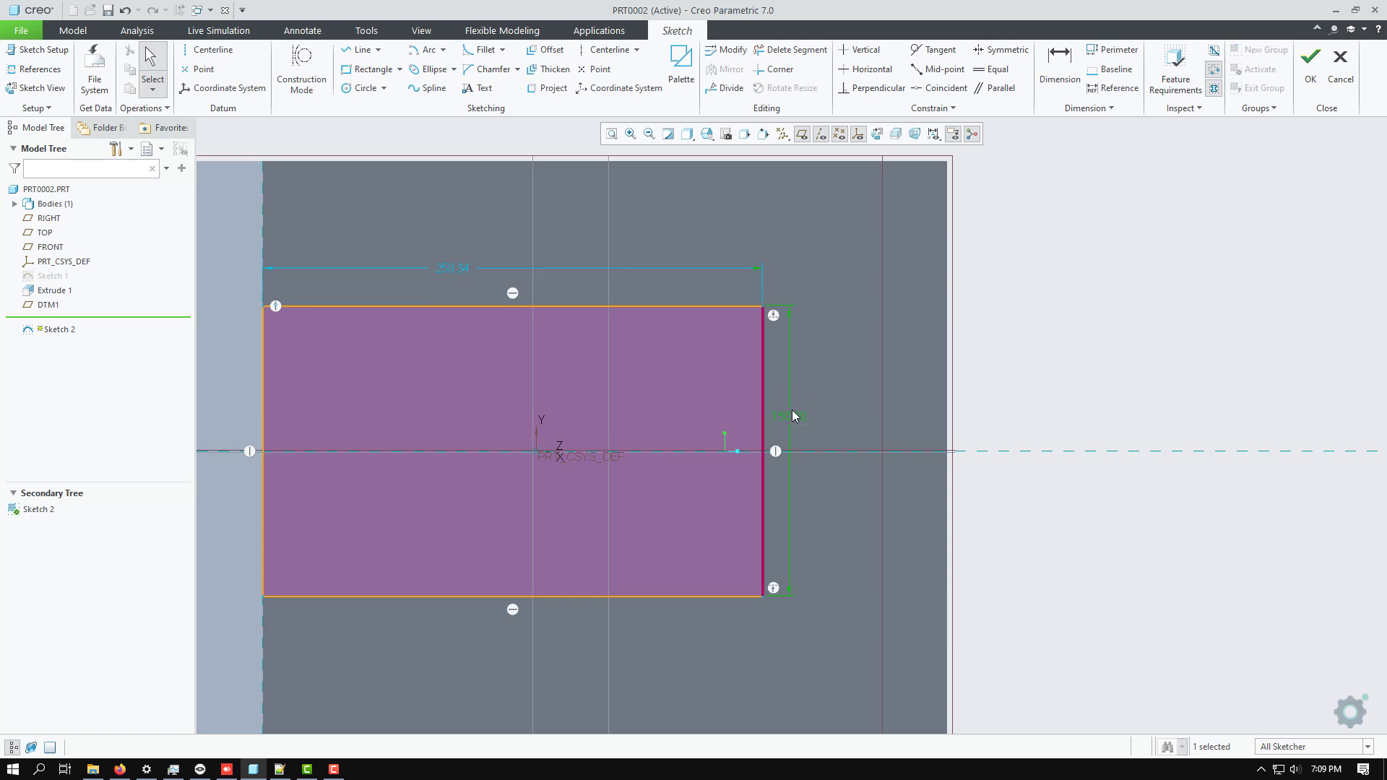
Step: Move the rectangle's edge opposite the referenced block edge inward to reduce the width to about 130
click(450, 269)
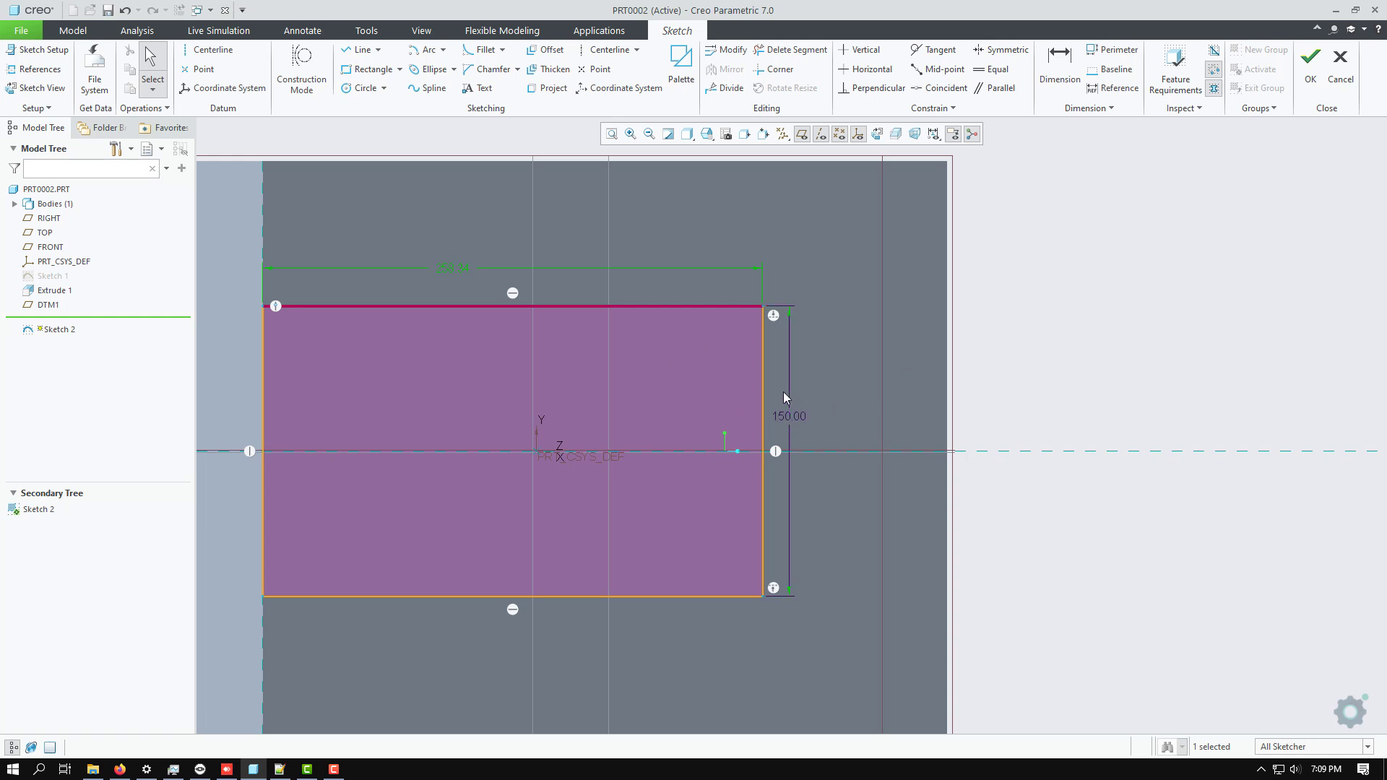
click(761, 384)
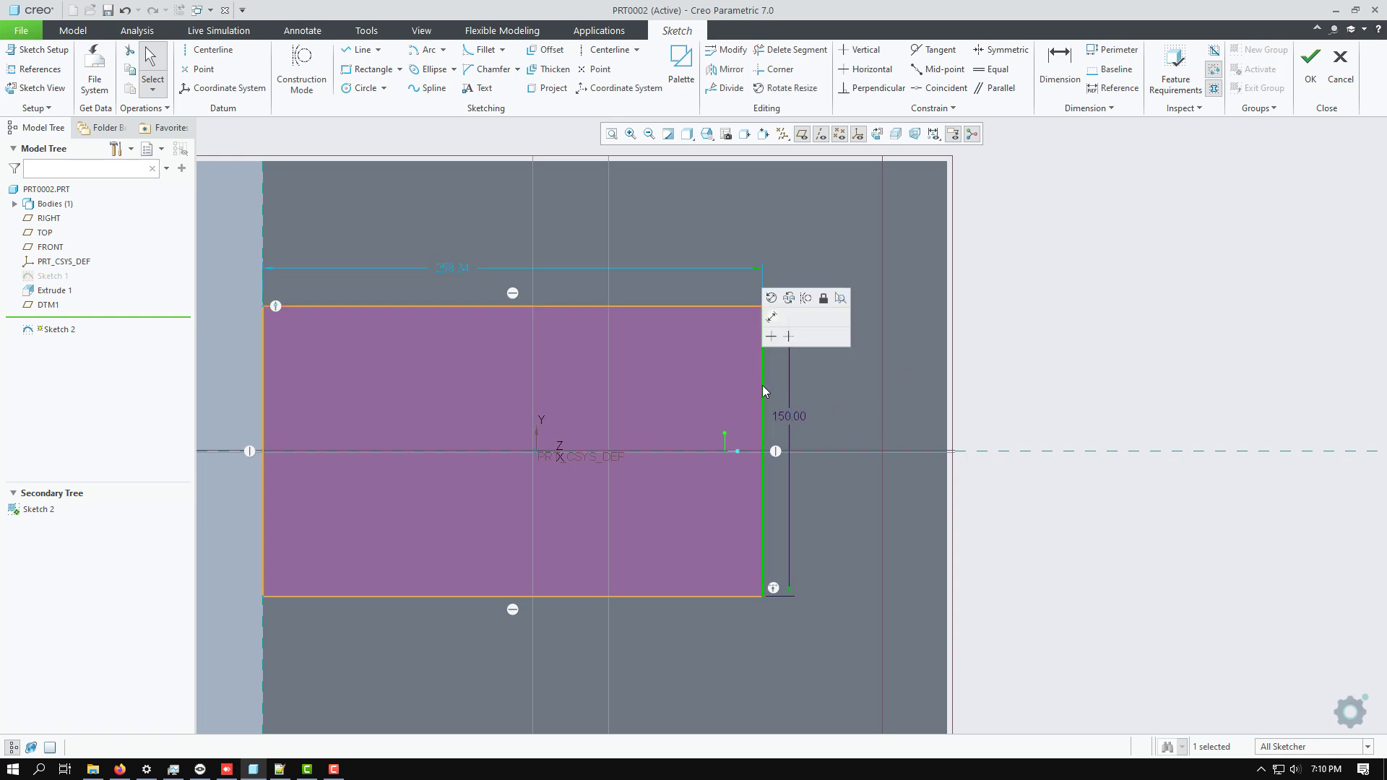
drag(761, 384, 512, 391)
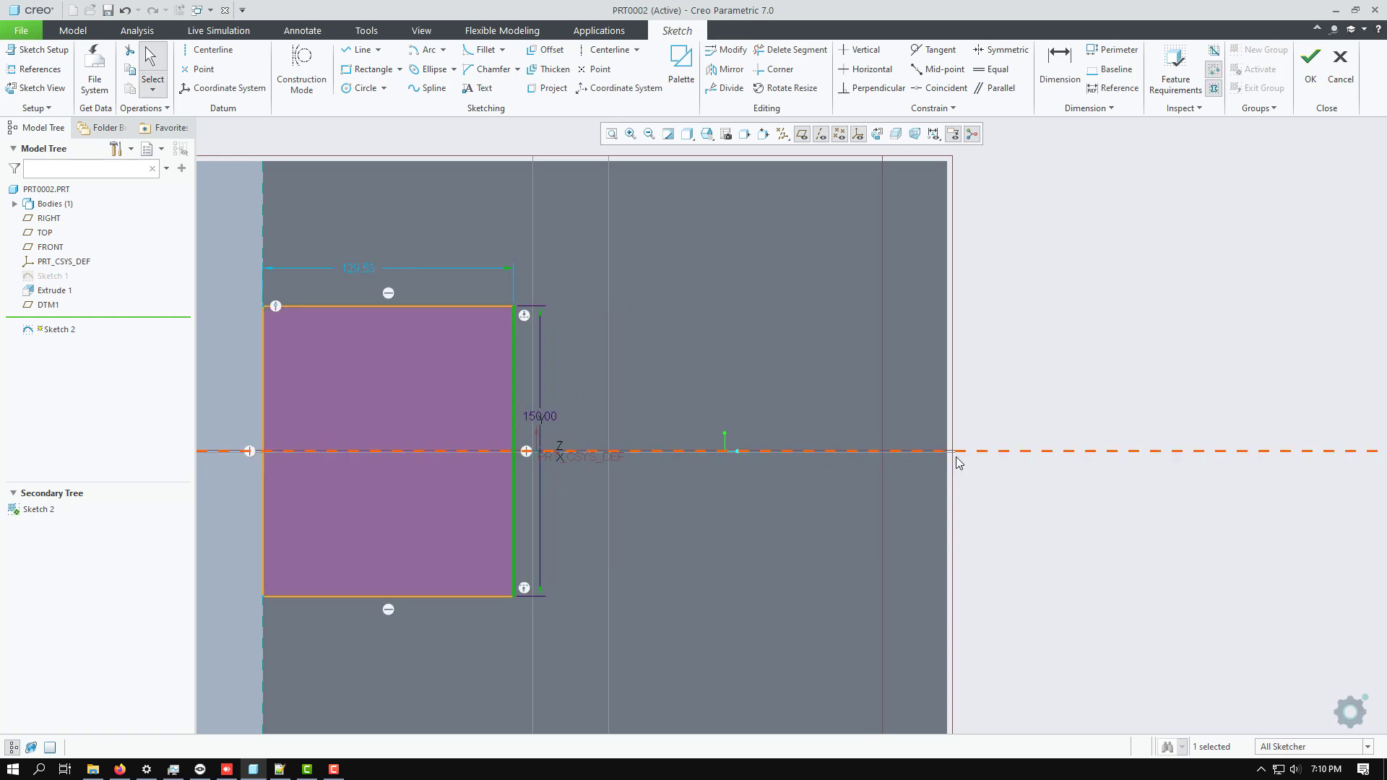
Step: Set the rectangle's height, measured across the horizontal reference line, to 100
scroll(997, 457, up, 2)
scroll(850, 440, down, 1)
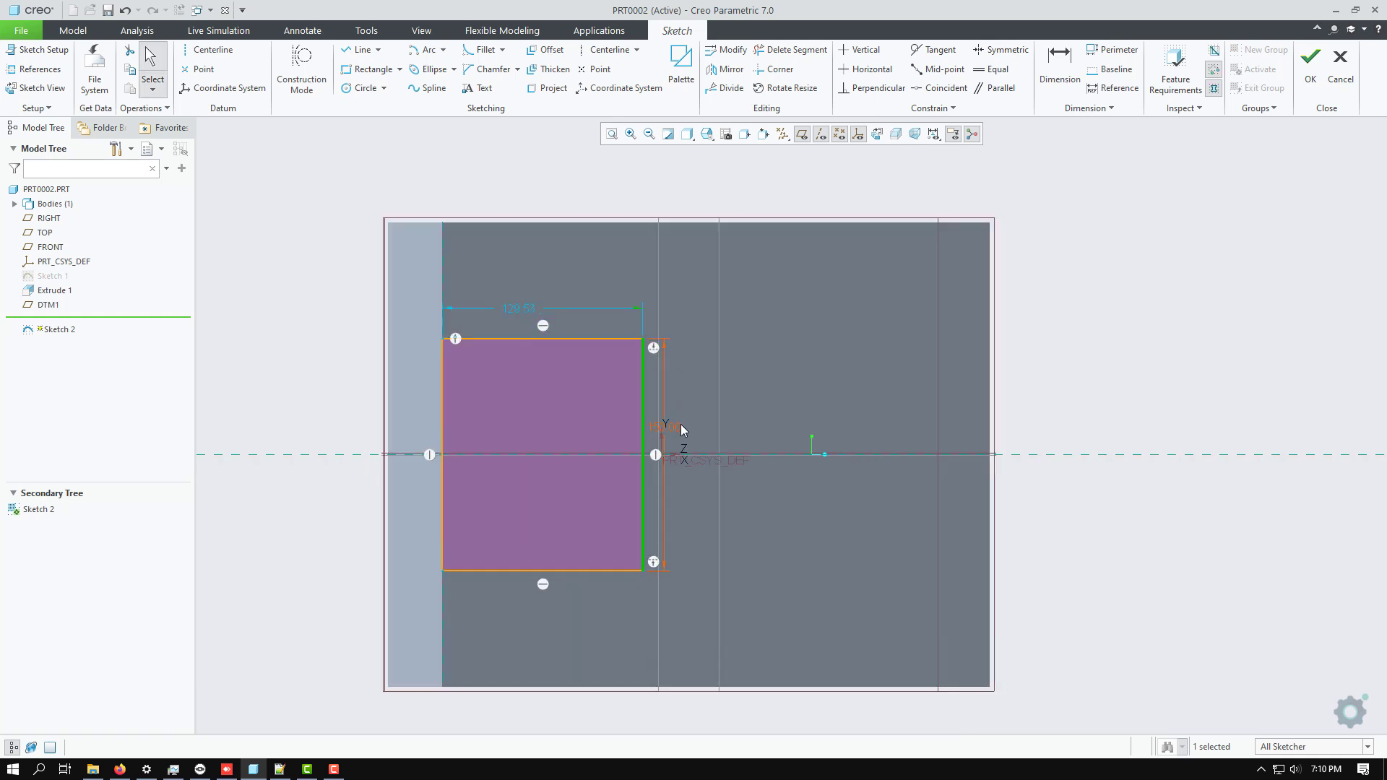
click(622, 339)
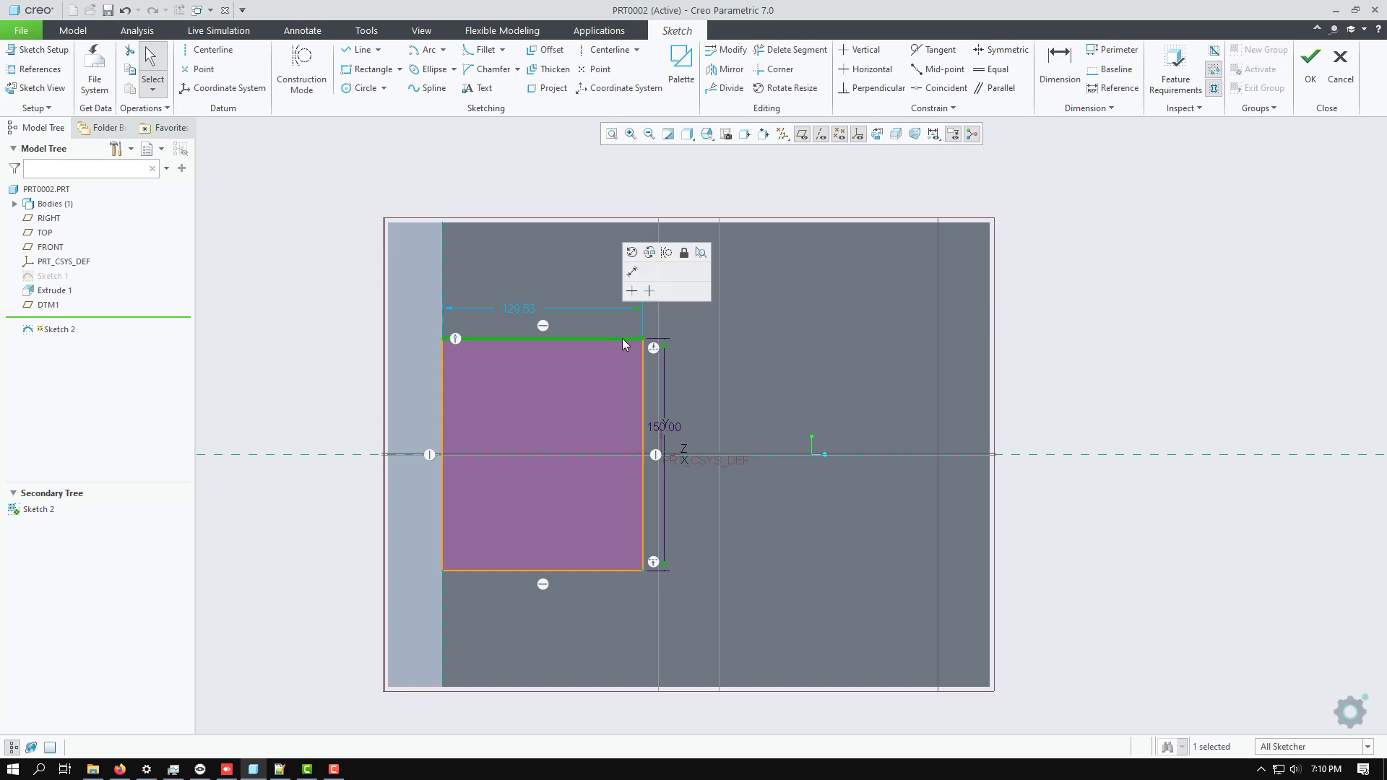
double_click(671, 427)
text(100)
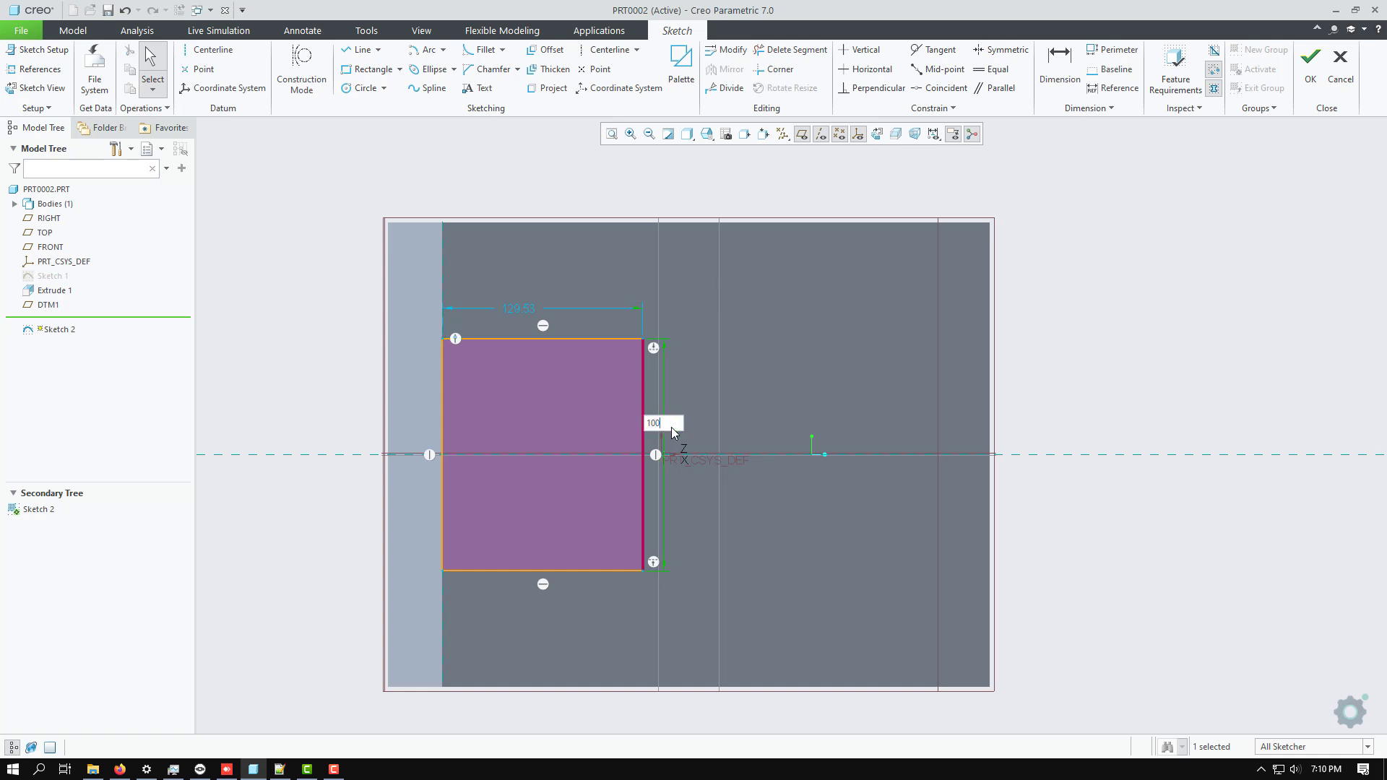
key(Return)
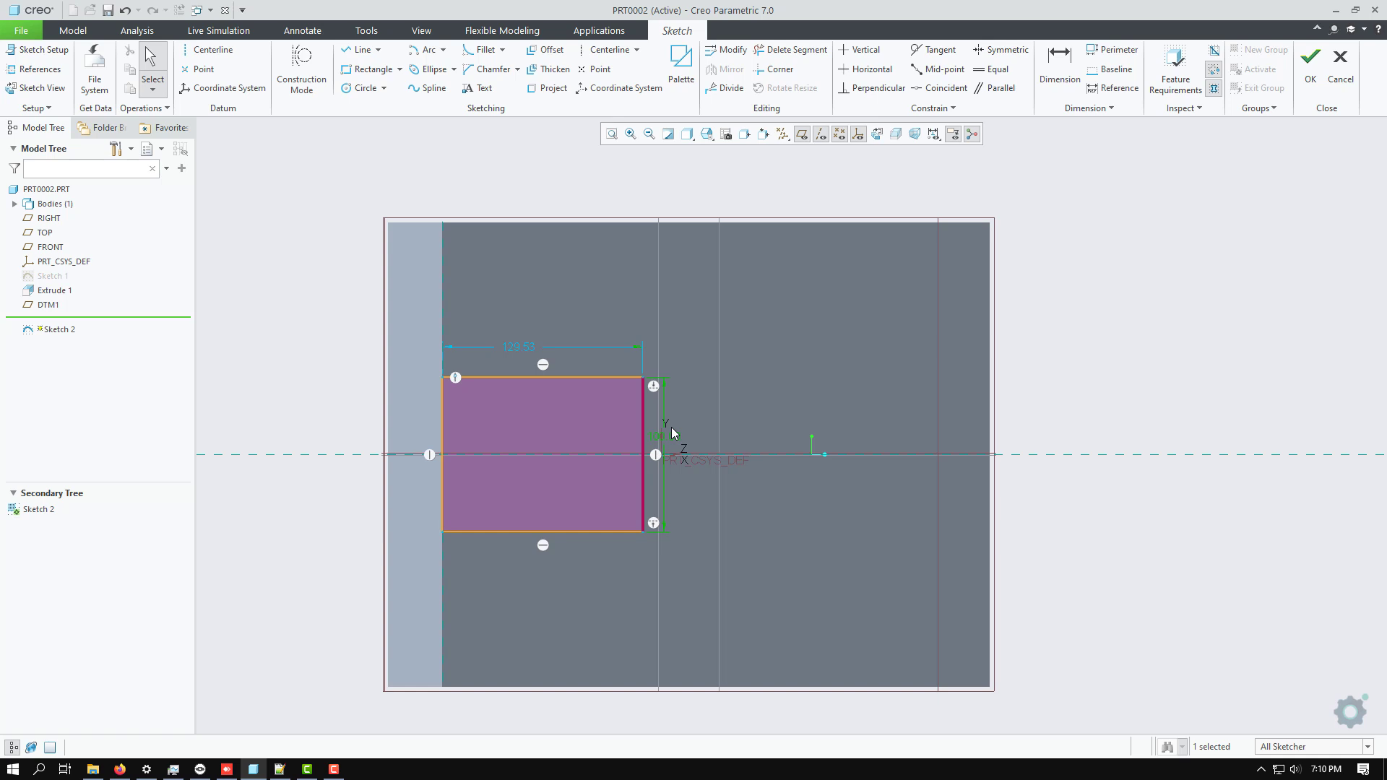
Step: Set the rectangle's width, measured from the referenced block edge, to 150
double_click(520, 347)
text(150)
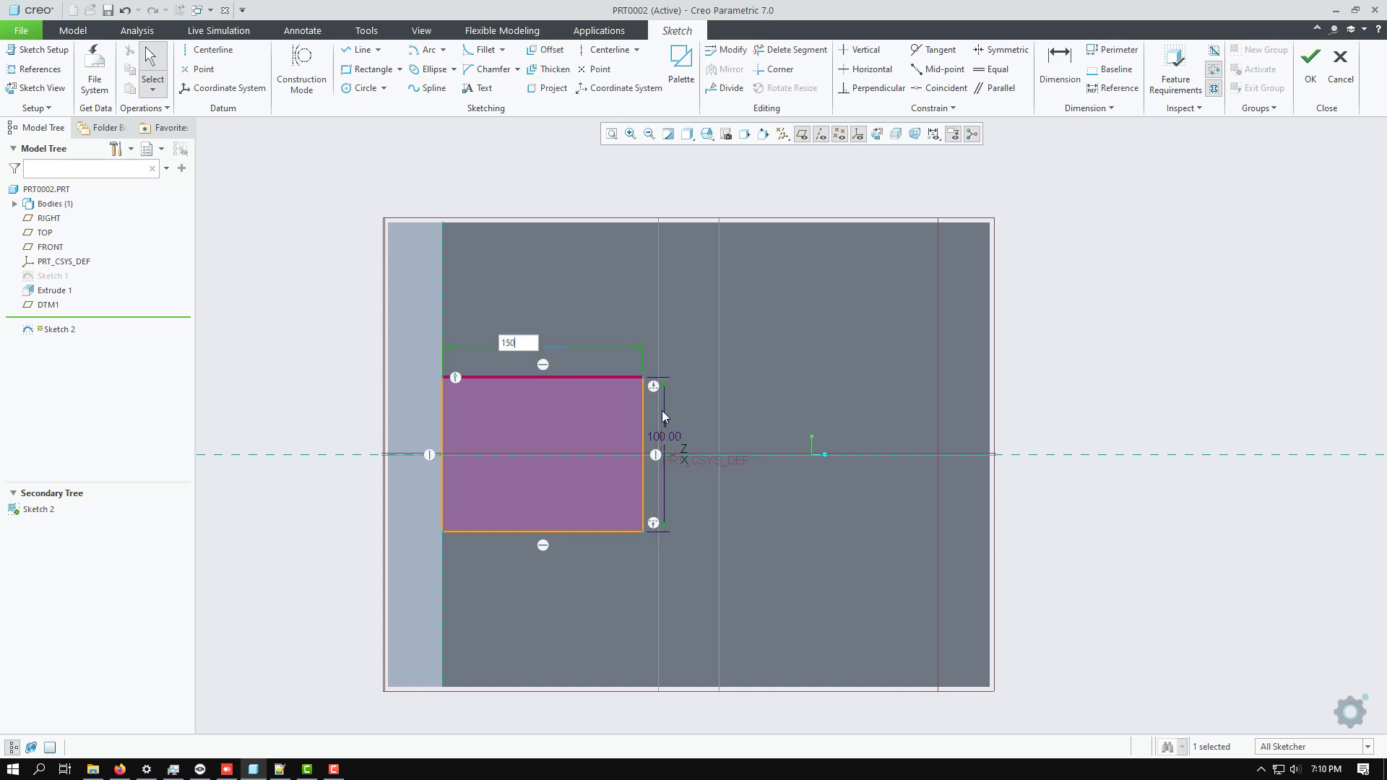
key(Return)
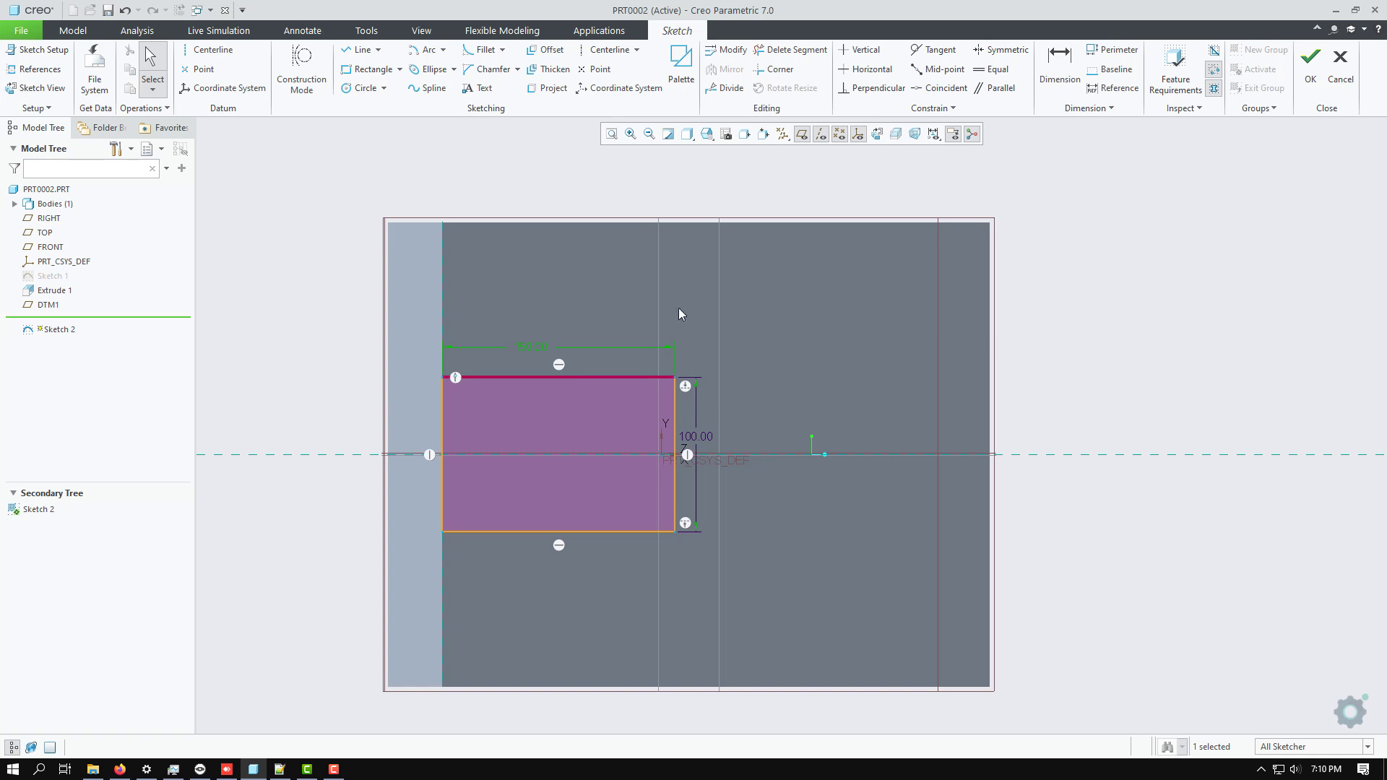
click(405, 231)
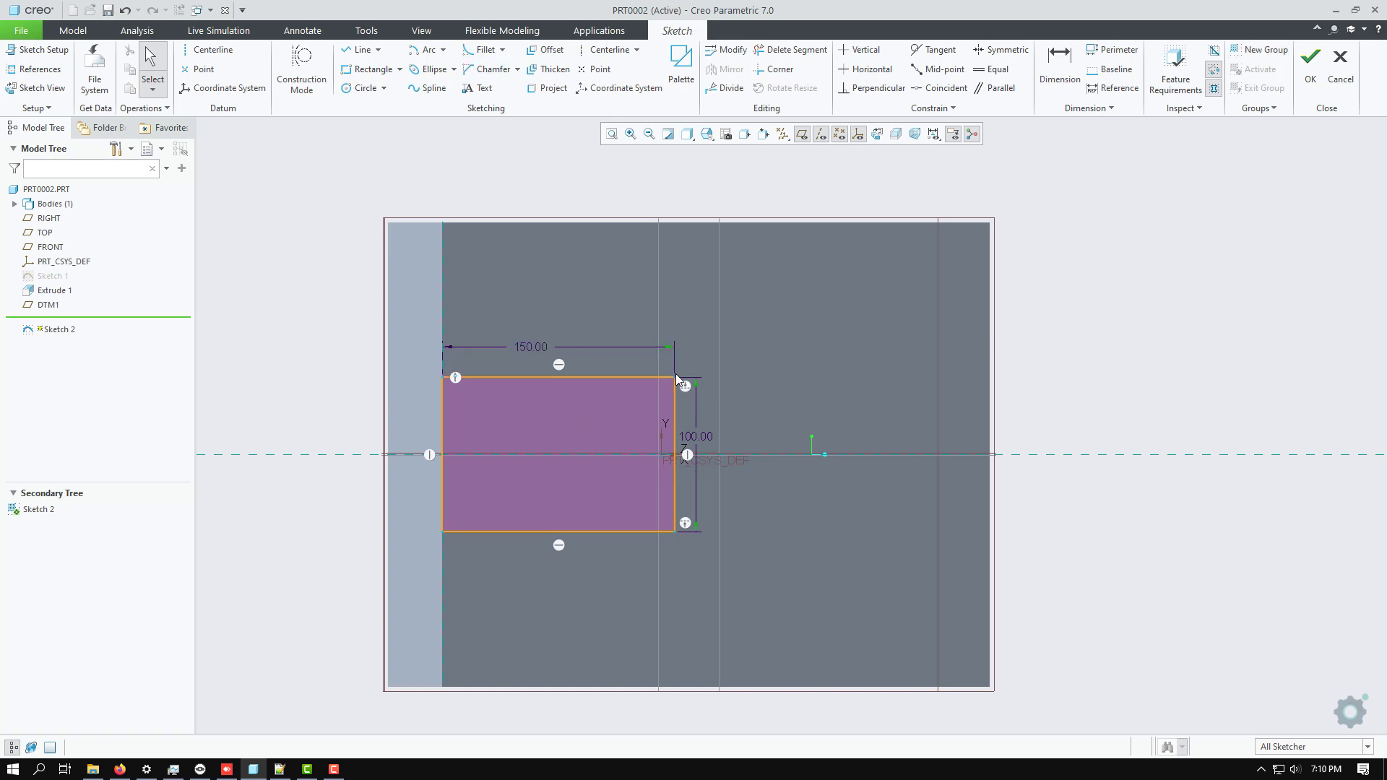
click(444, 51)
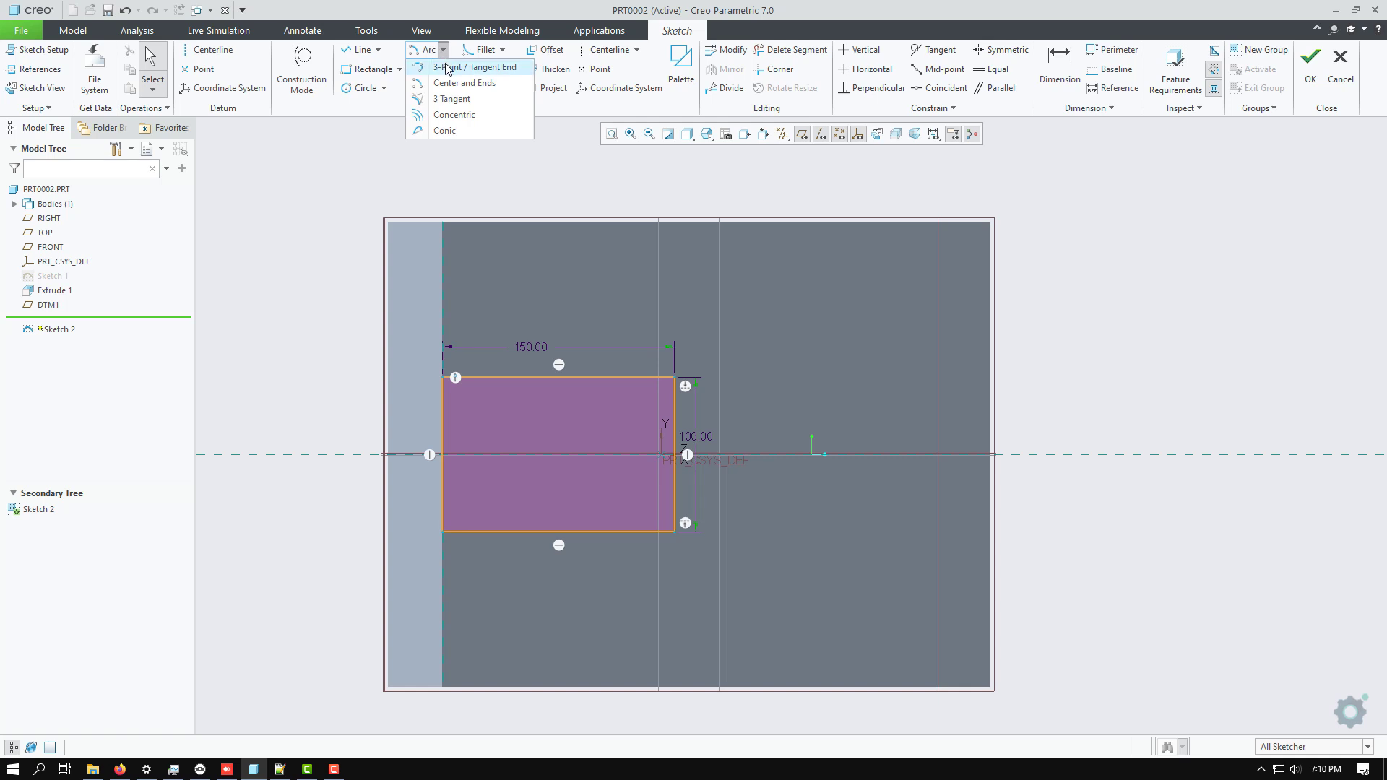
click(450, 68)
click(675, 377)
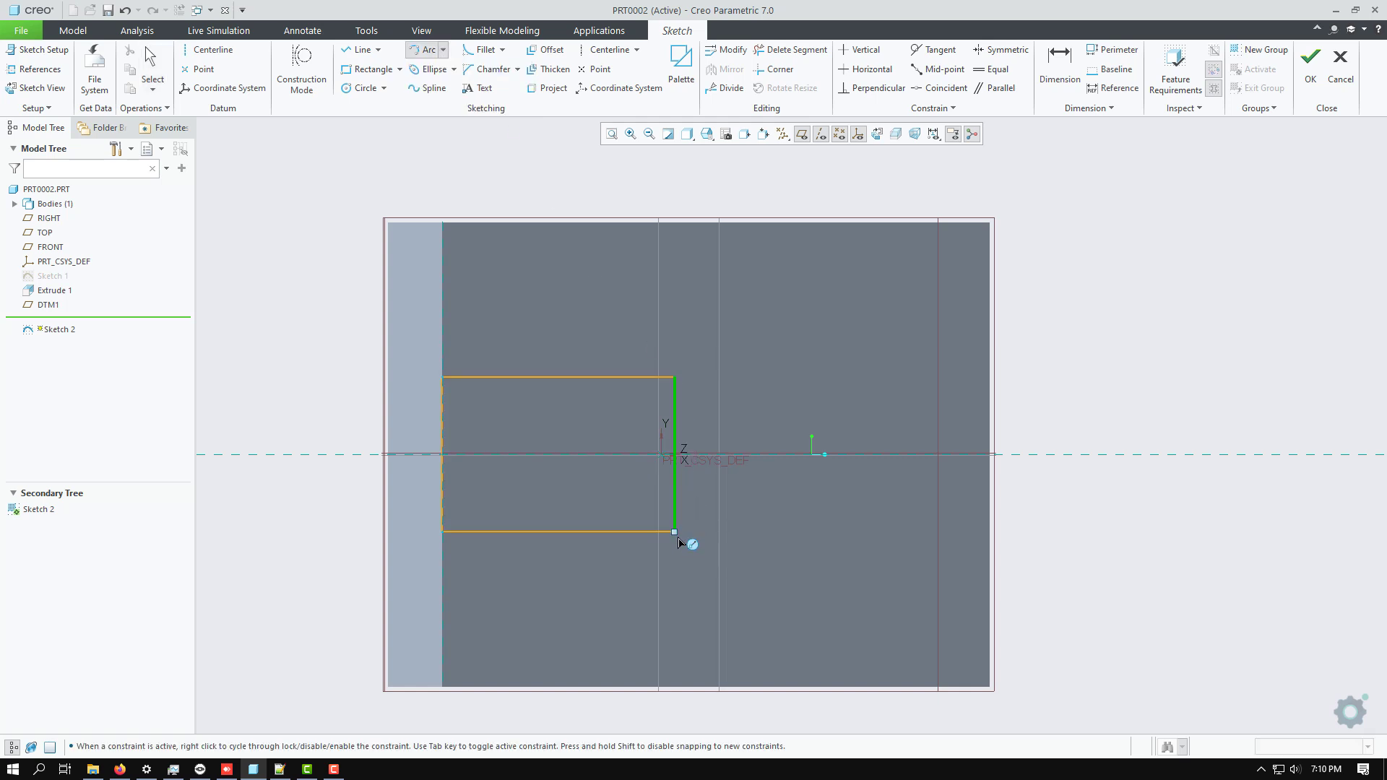
click(675, 531)
click(675, 378)
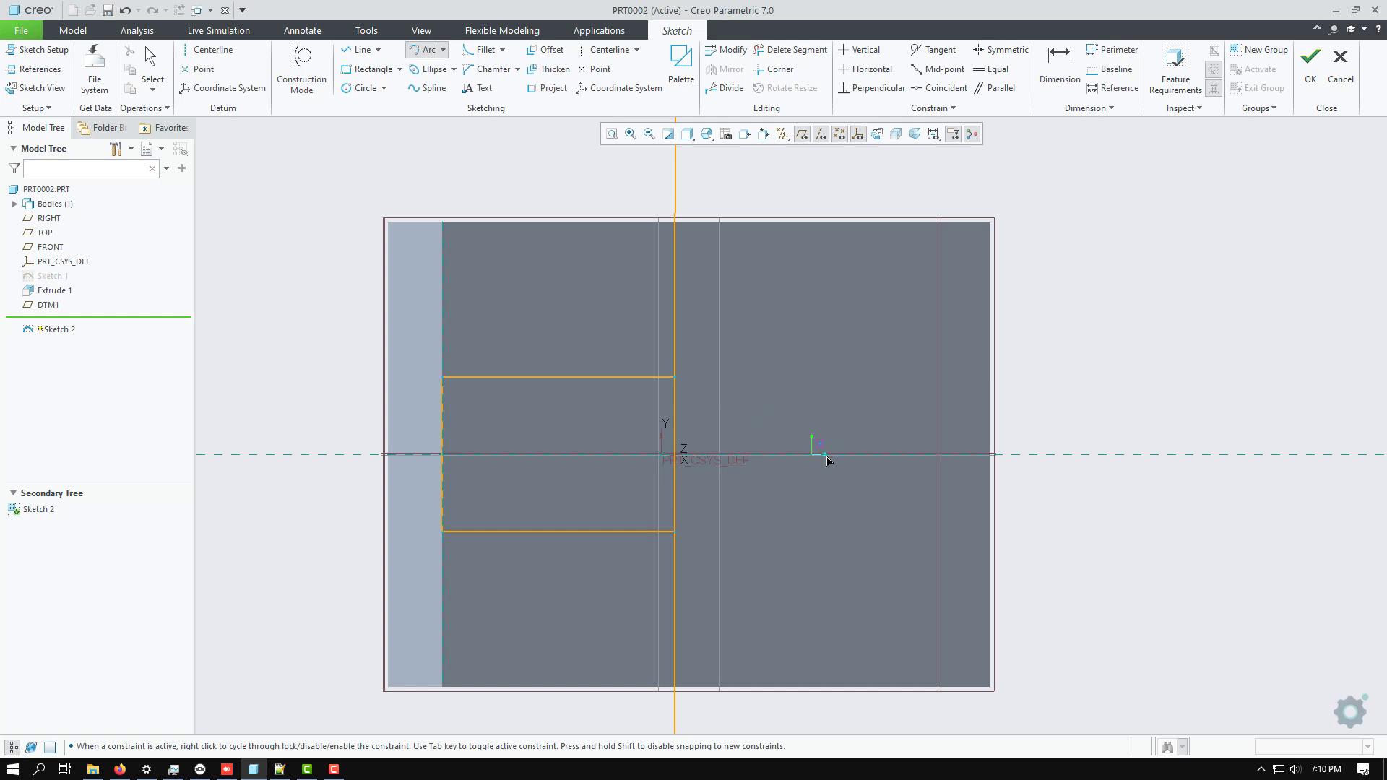
middle_click(685, 588)
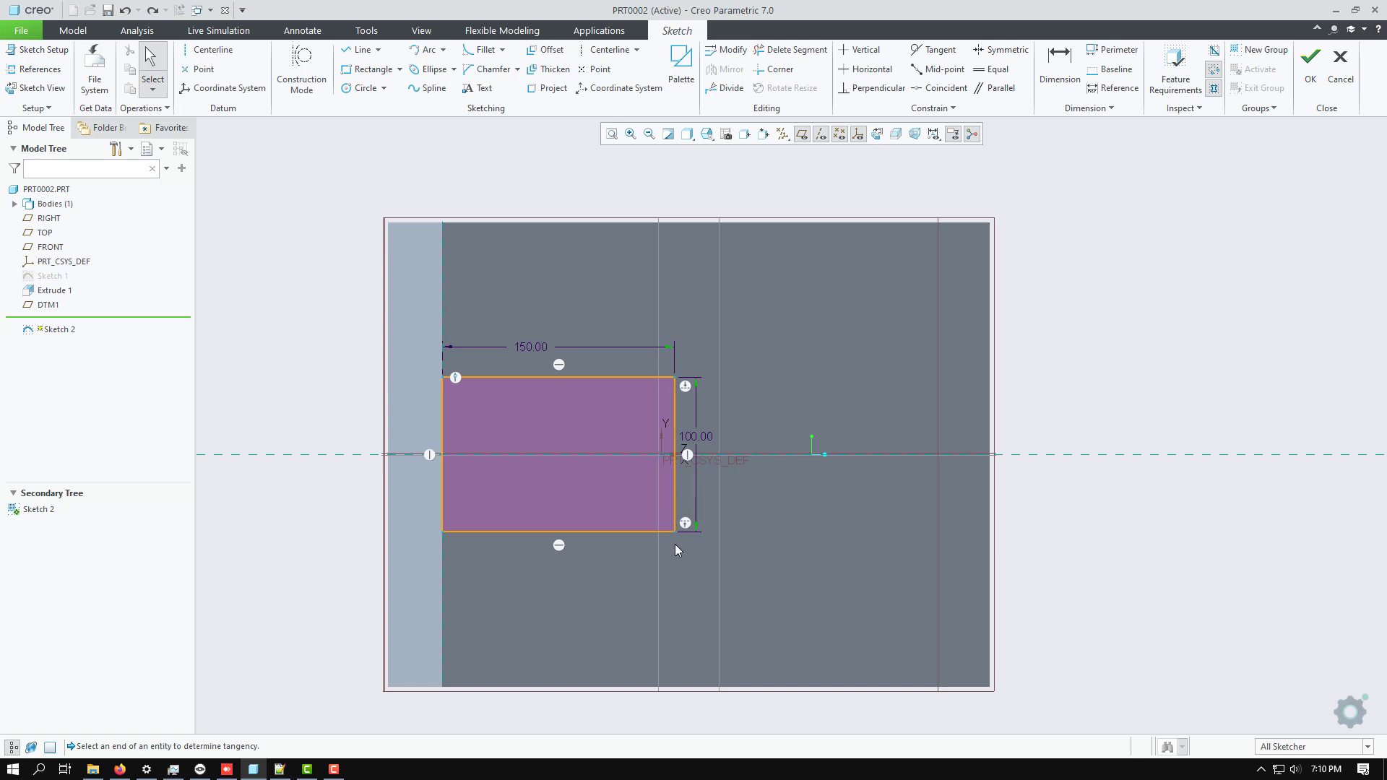
click(432, 52)
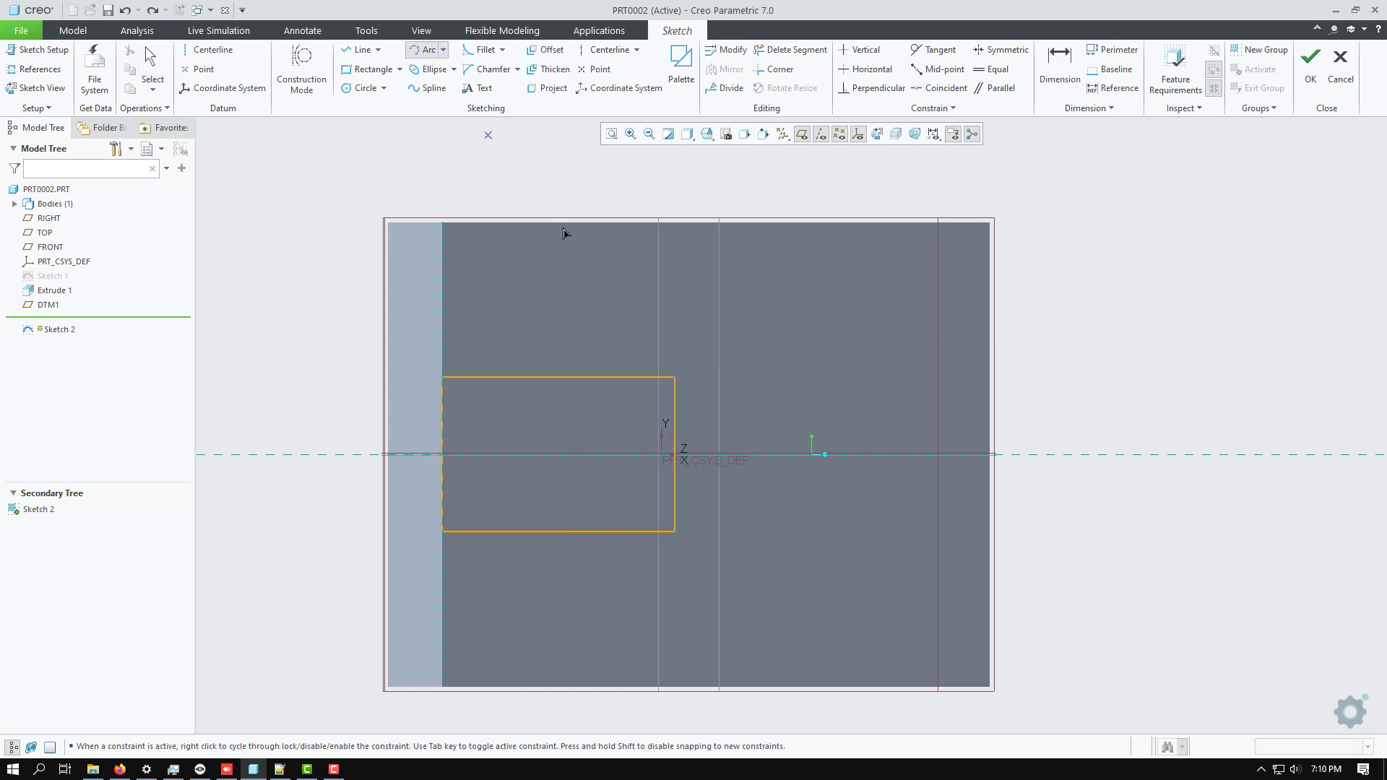
click(674, 379)
middle_click(678, 535)
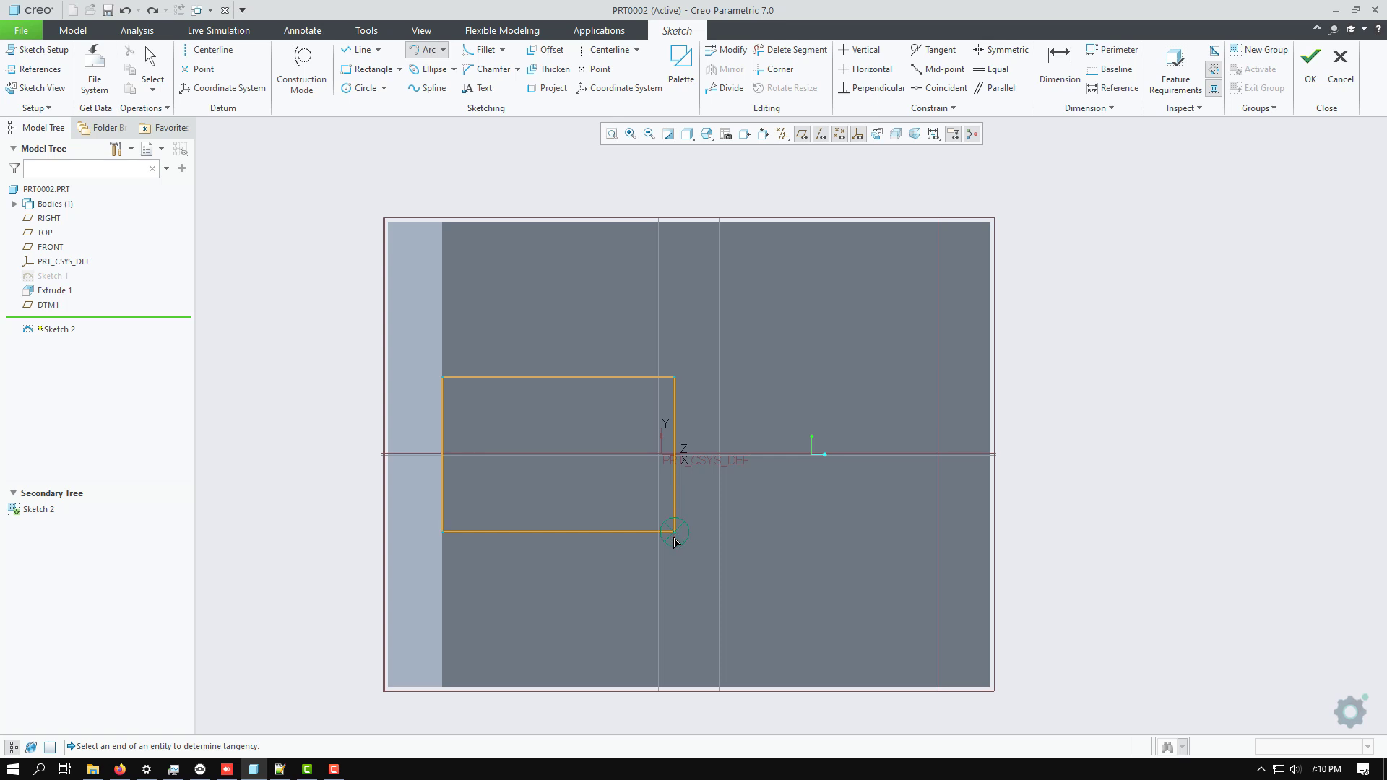
click(674, 532)
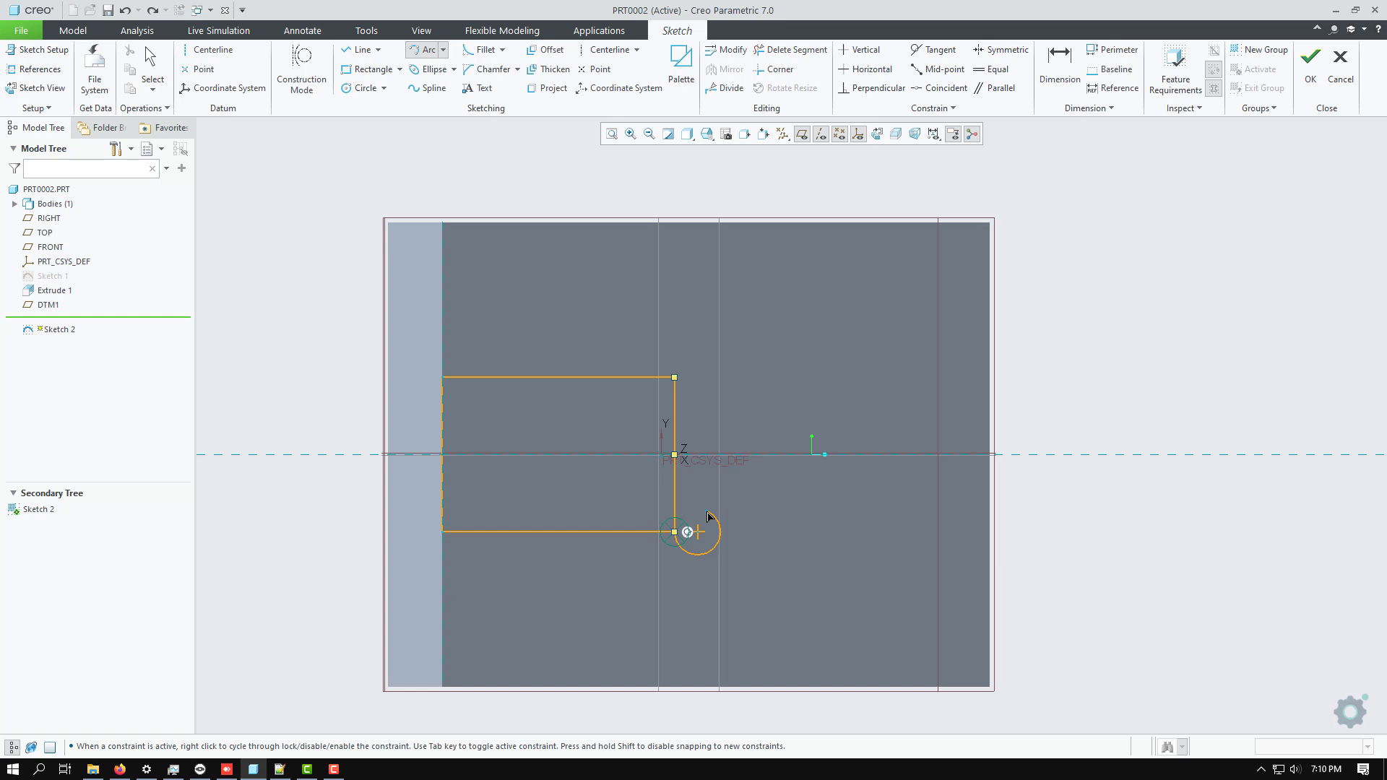
middle_click(707, 512)
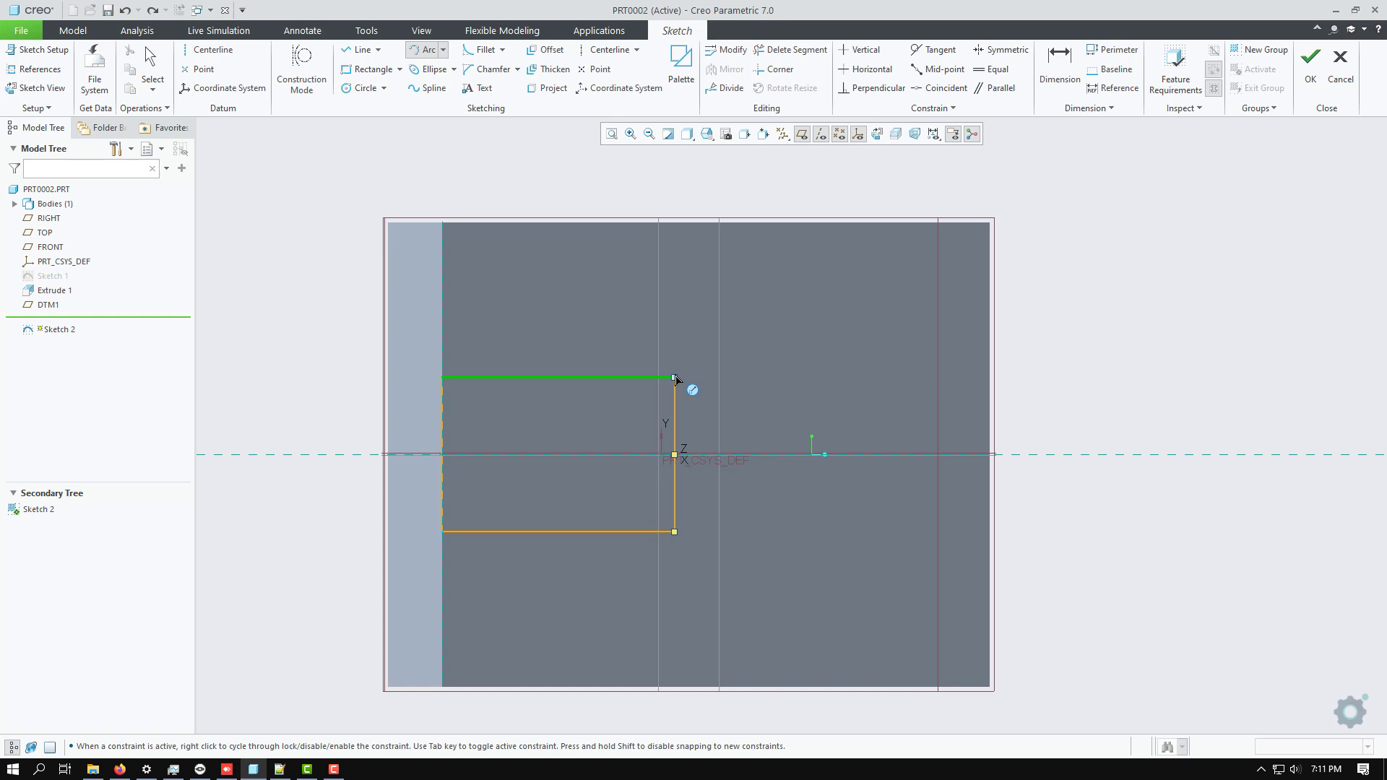
Step: Sketch an outward semicircular arc joining the two corners of the rectangle's edge opposite the referenced block edge, tangent to its horizontal sides
click(675, 377)
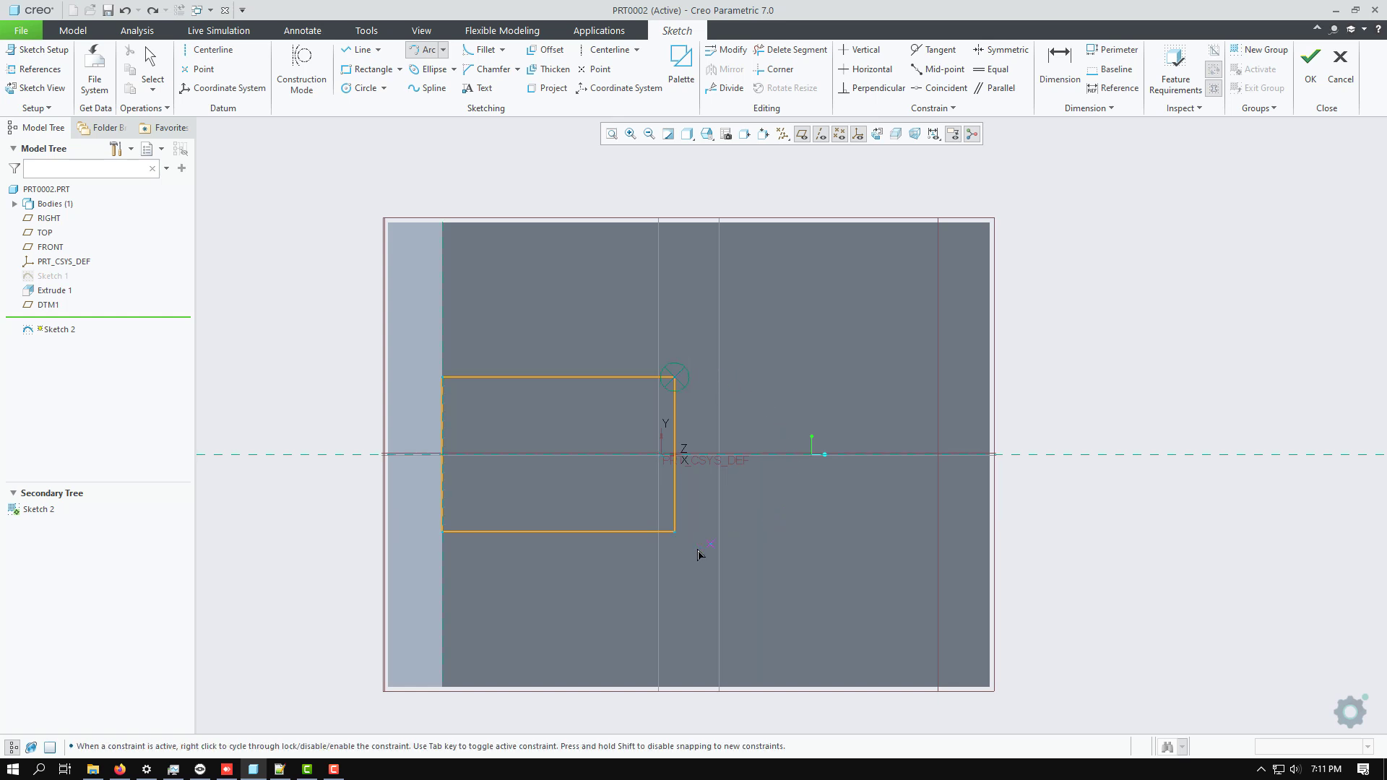
click(675, 532)
click(748, 442)
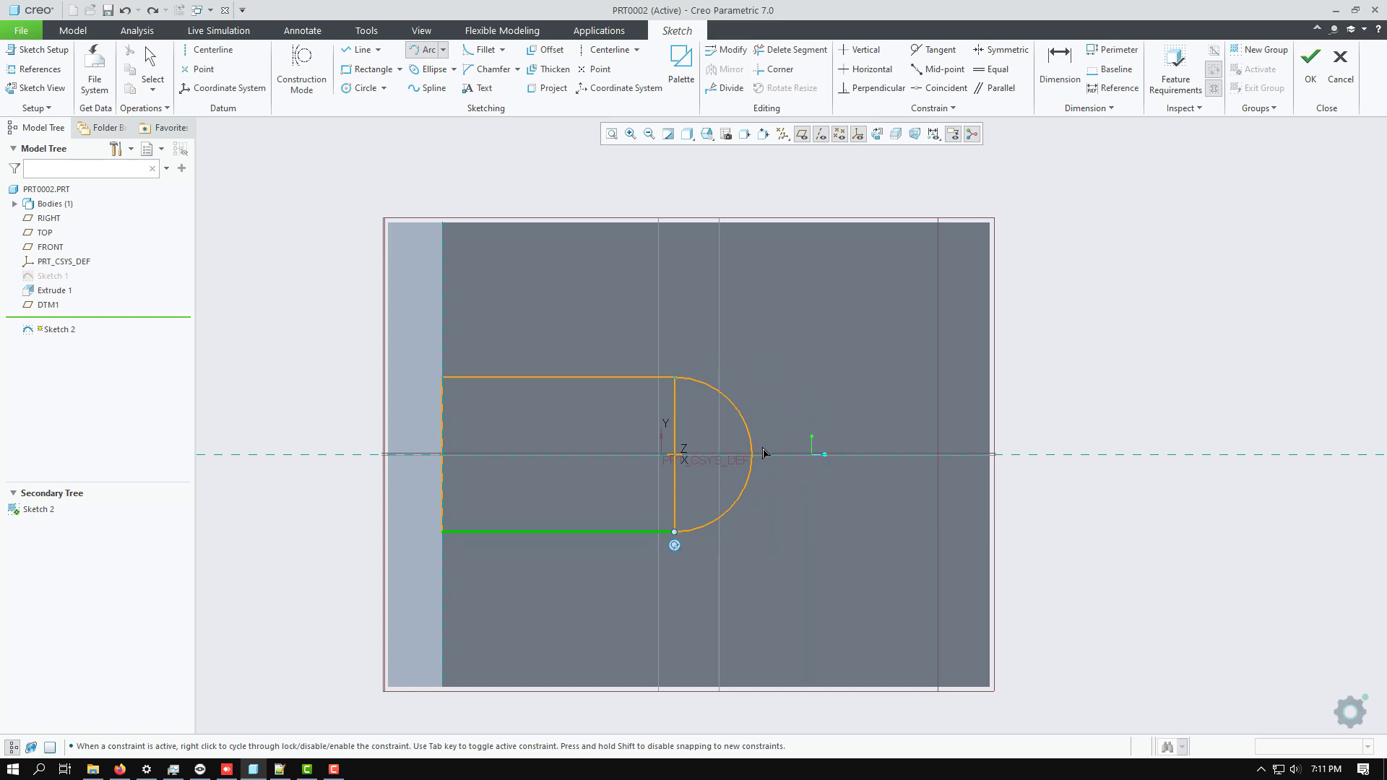
click(756, 453)
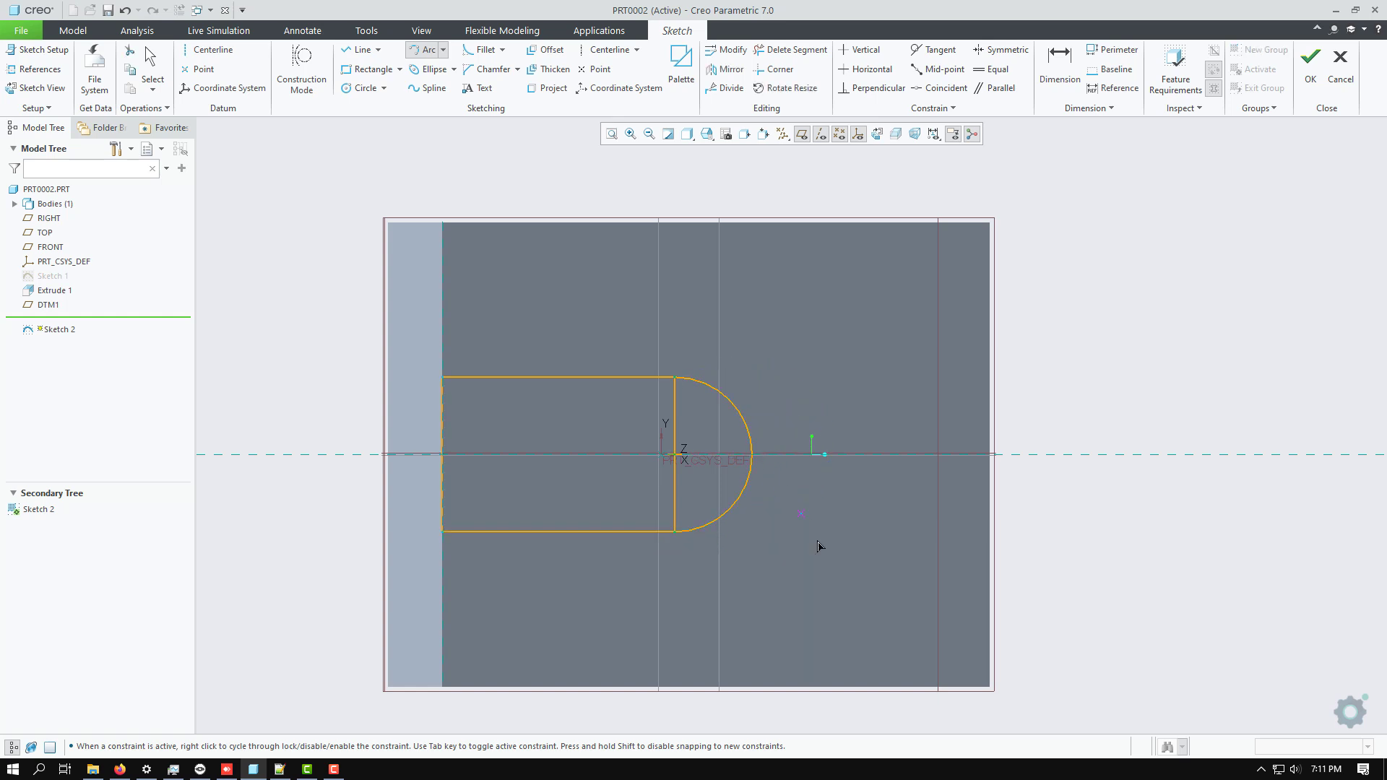
middle_click(829, 554)
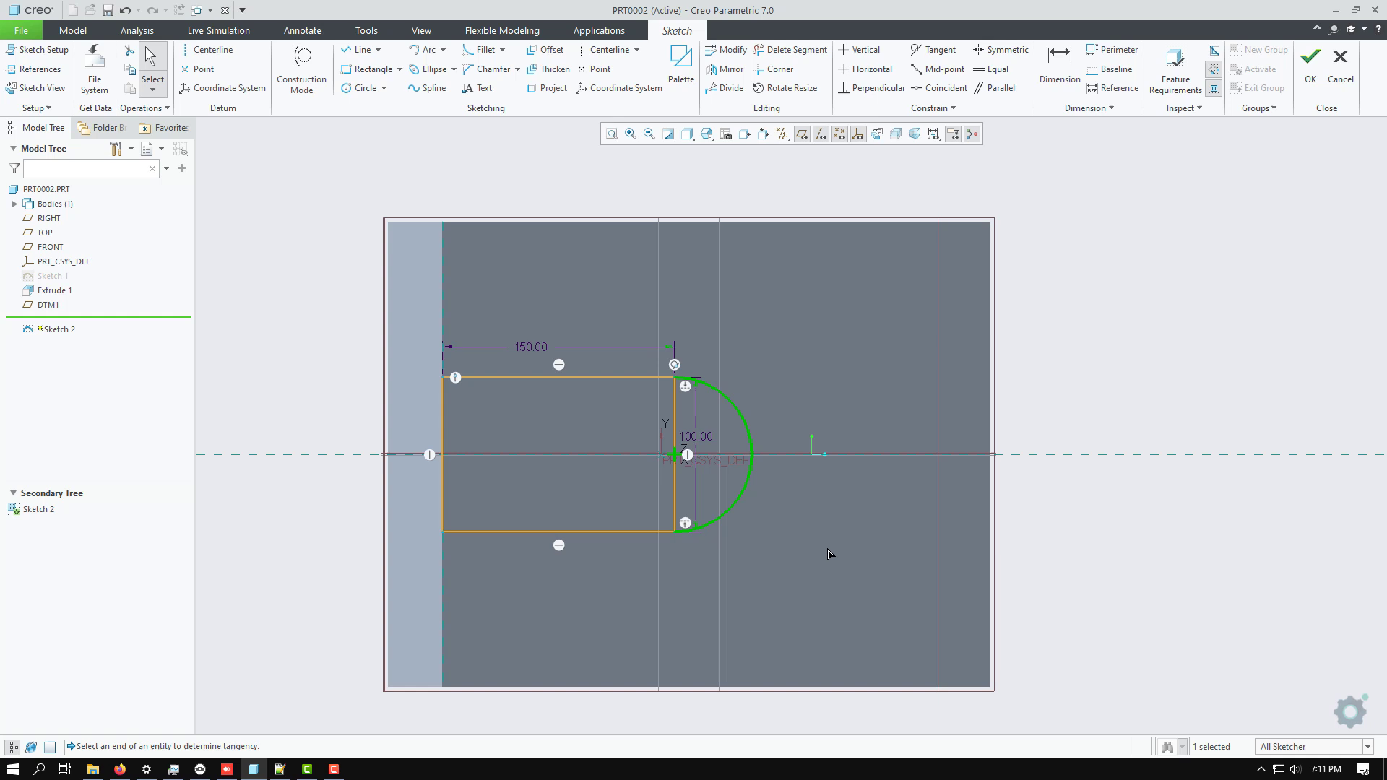
Step: Try to trim the upper half of the rectangle's vertical edge that closes off the arc
click(443, 49)
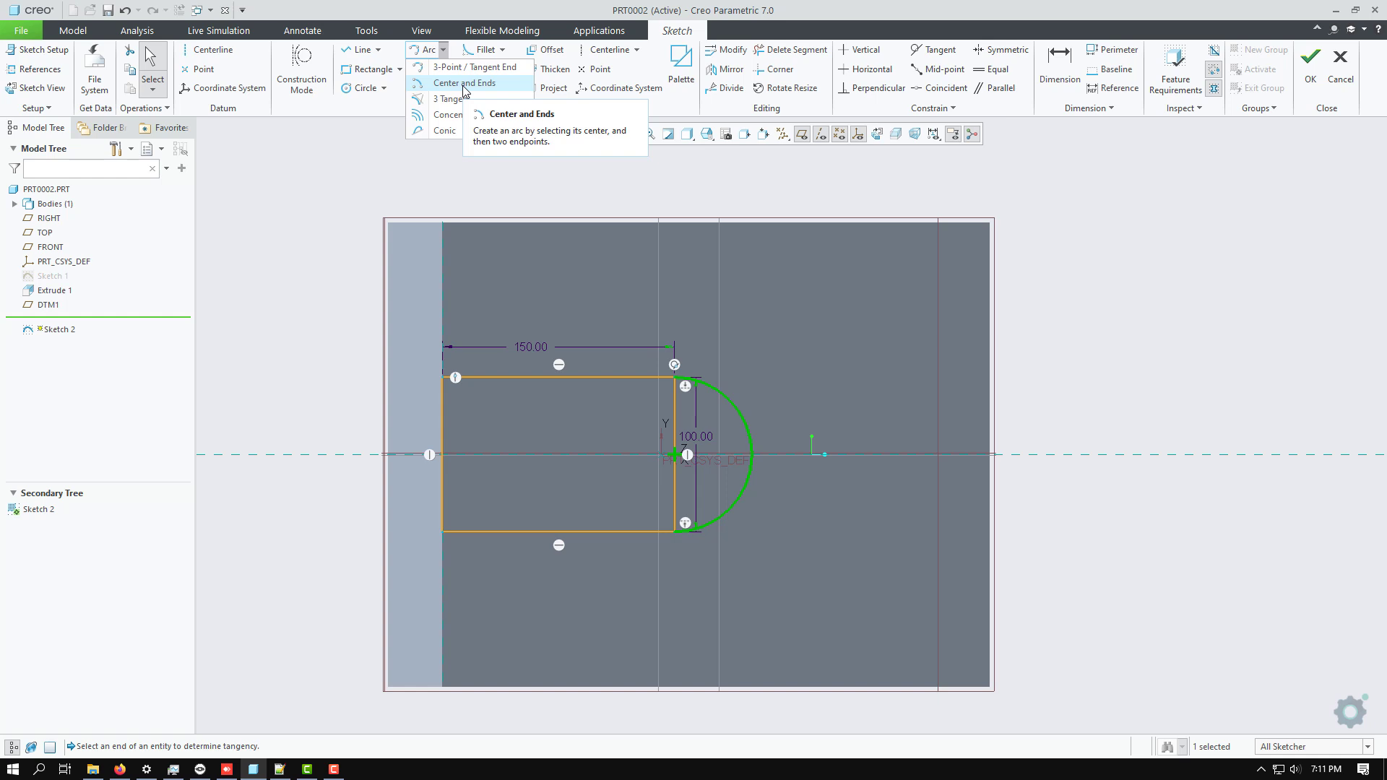
scroll(746, 494, down, 2)
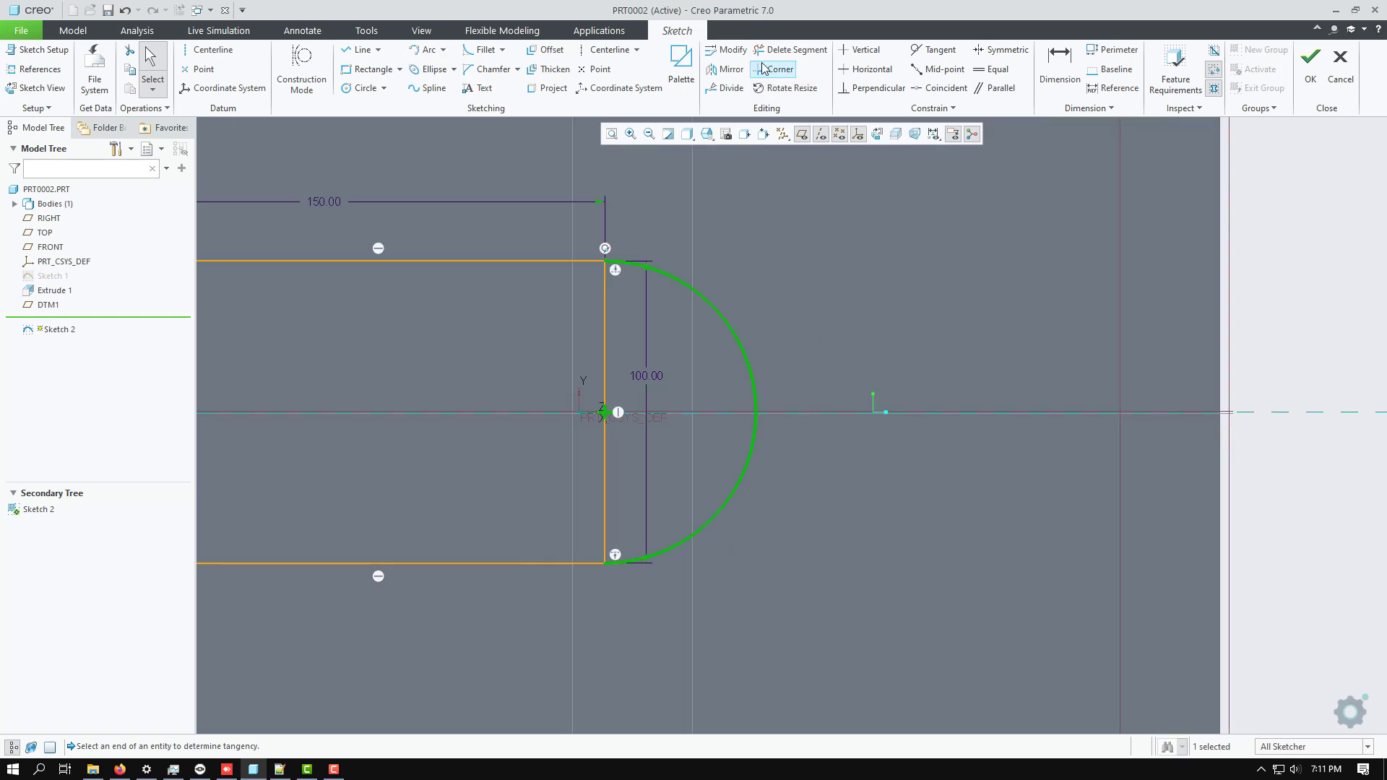
click(788, 50)
click(606, 347)
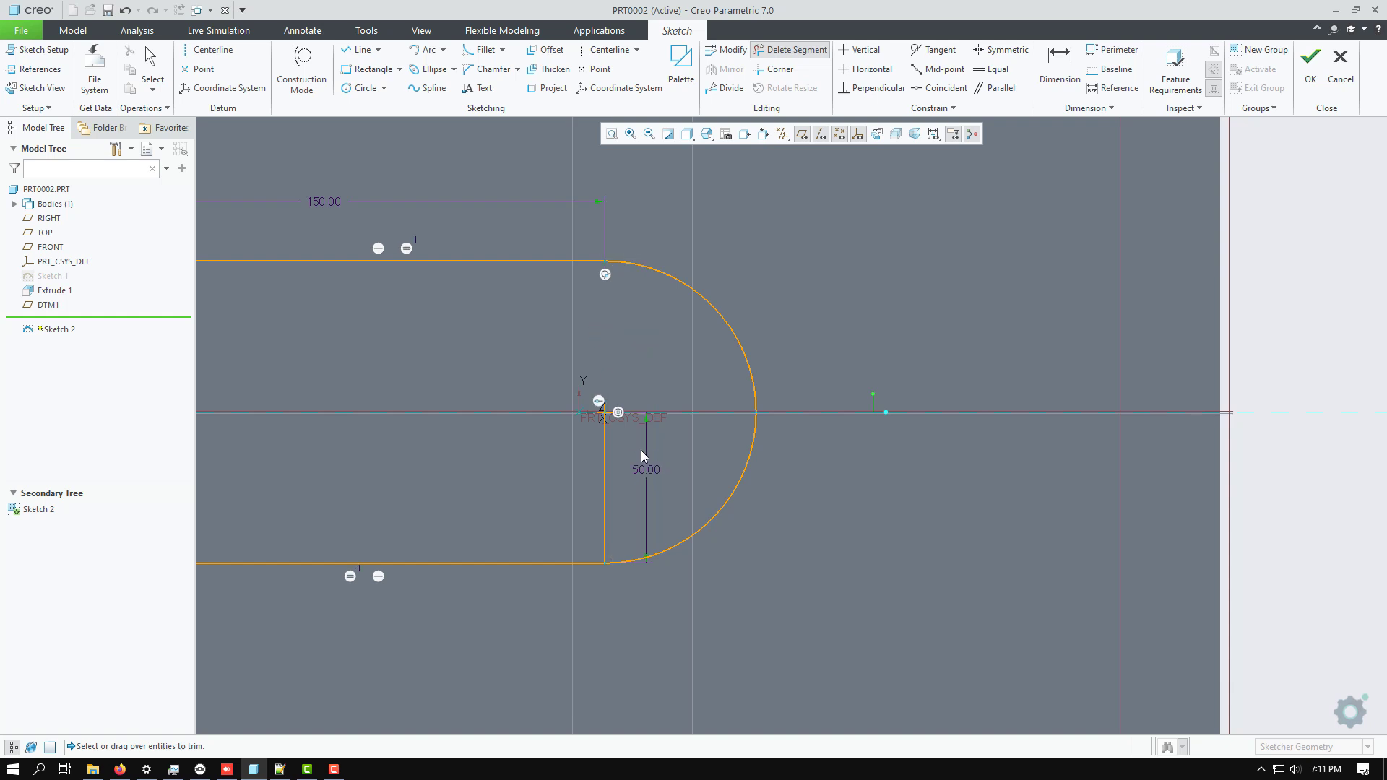
key(ctrl+z)
Step: Trim away the whole vertical line between the rectangle and the arc to leave one closed, round-ended profile
scroll(907, 419, down, 3)
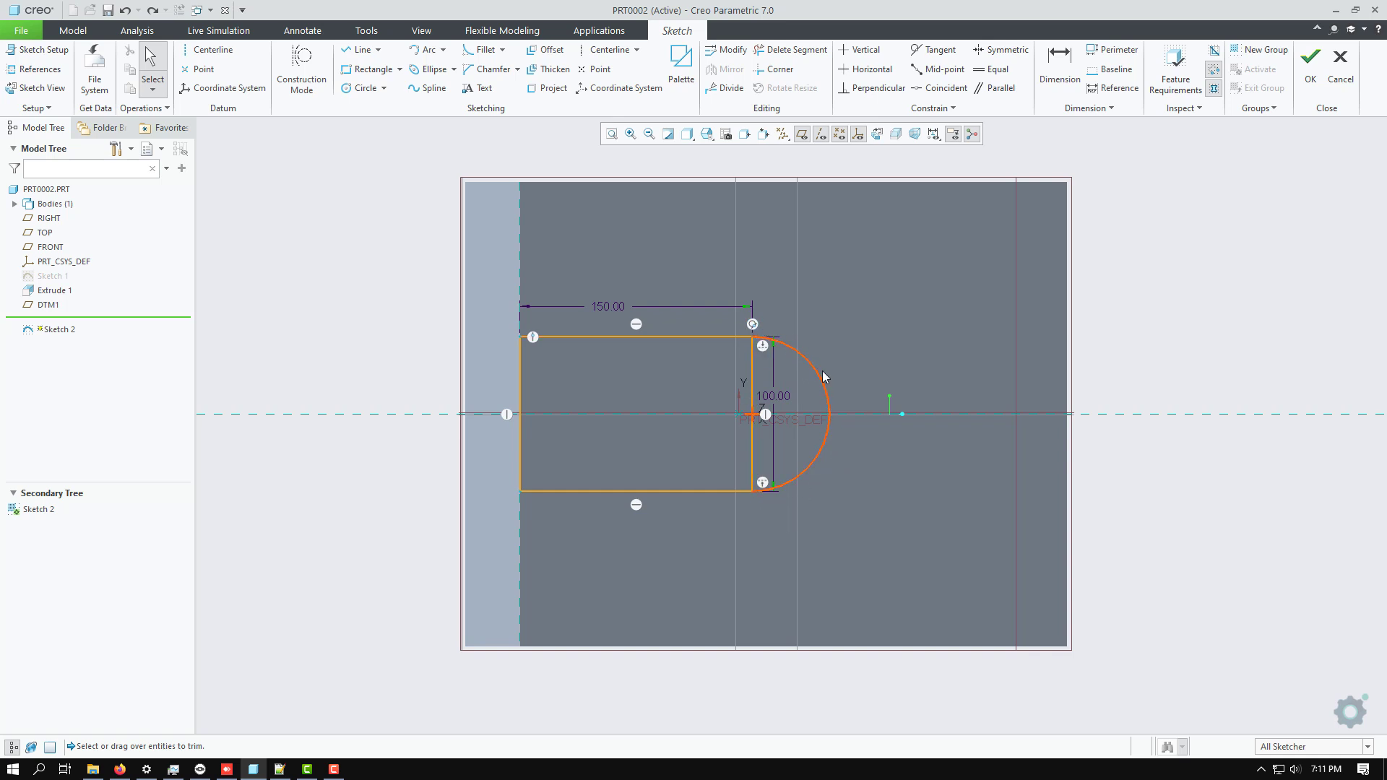
scroll(820, 416, up, 2)
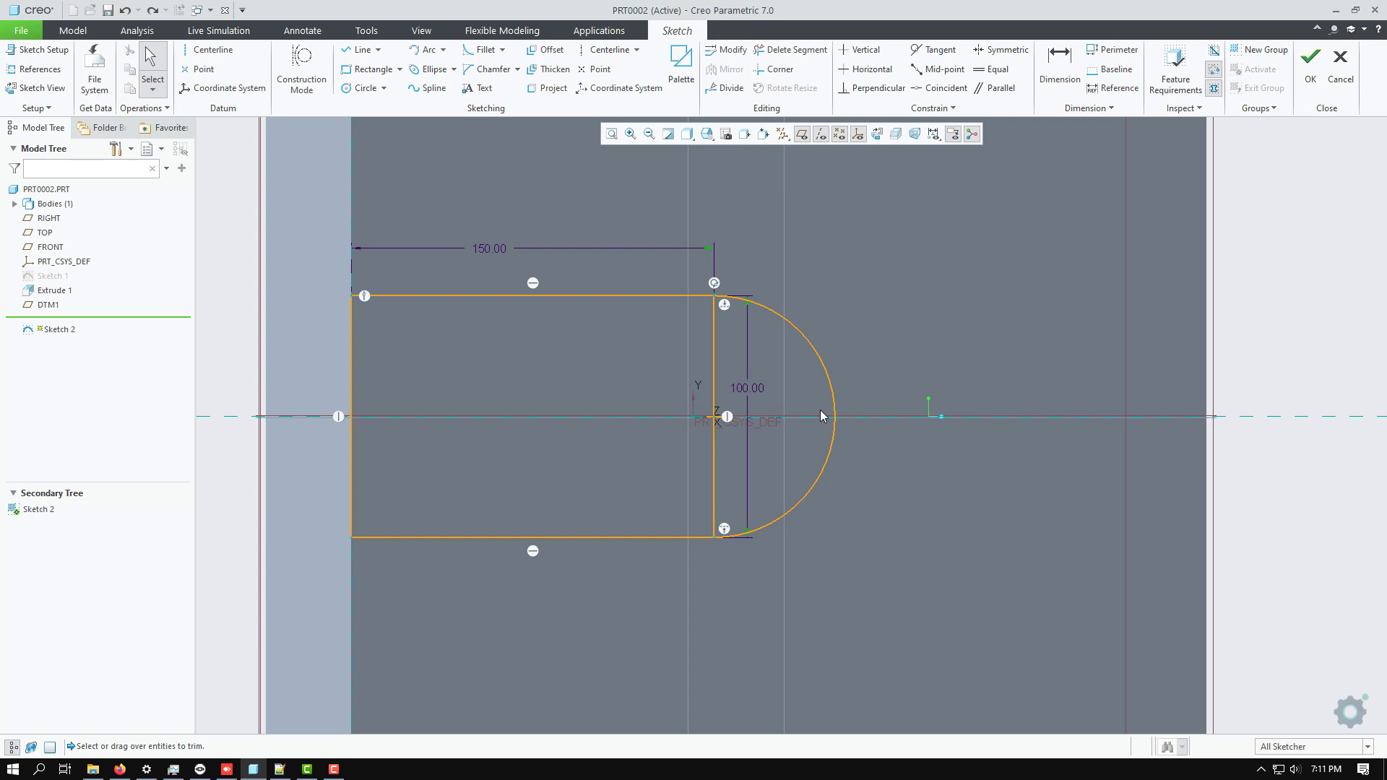
click(794, 51)
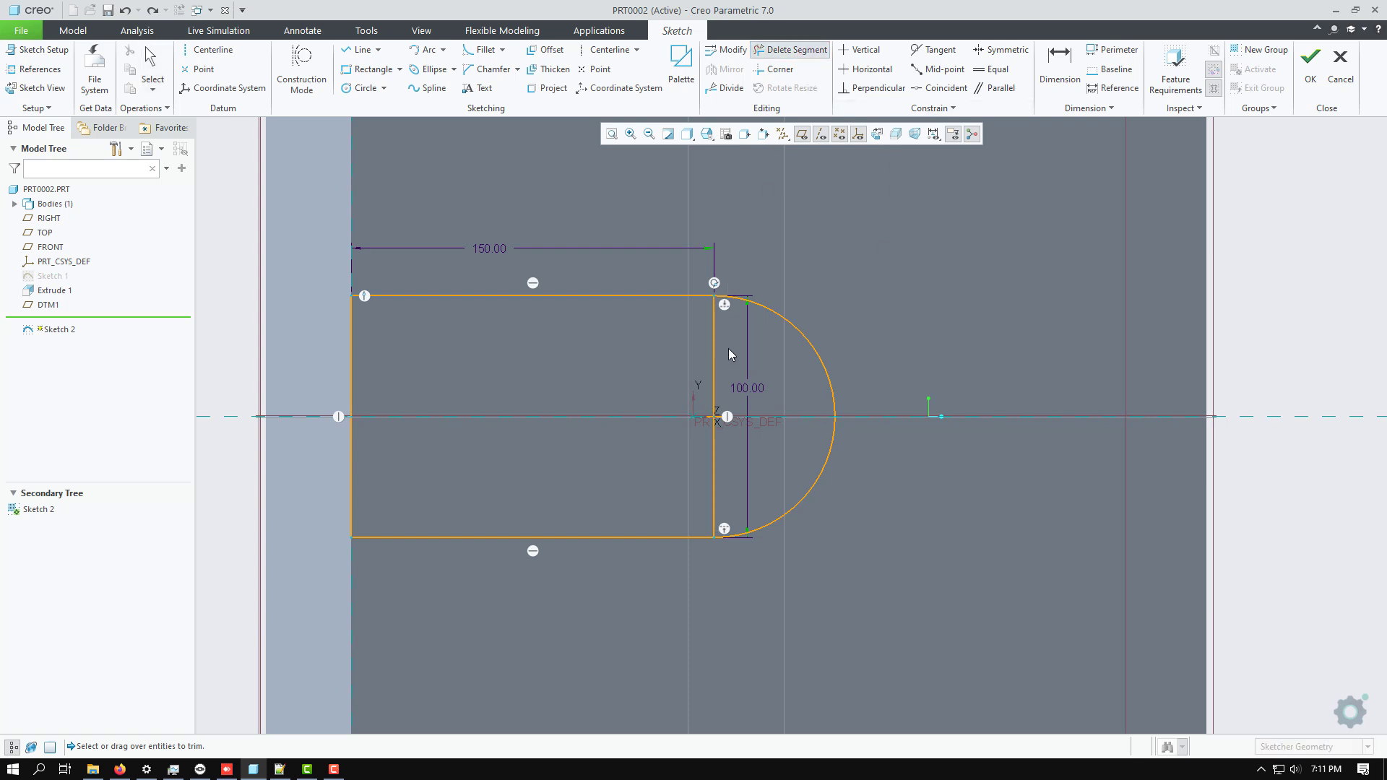
click(715, 369)
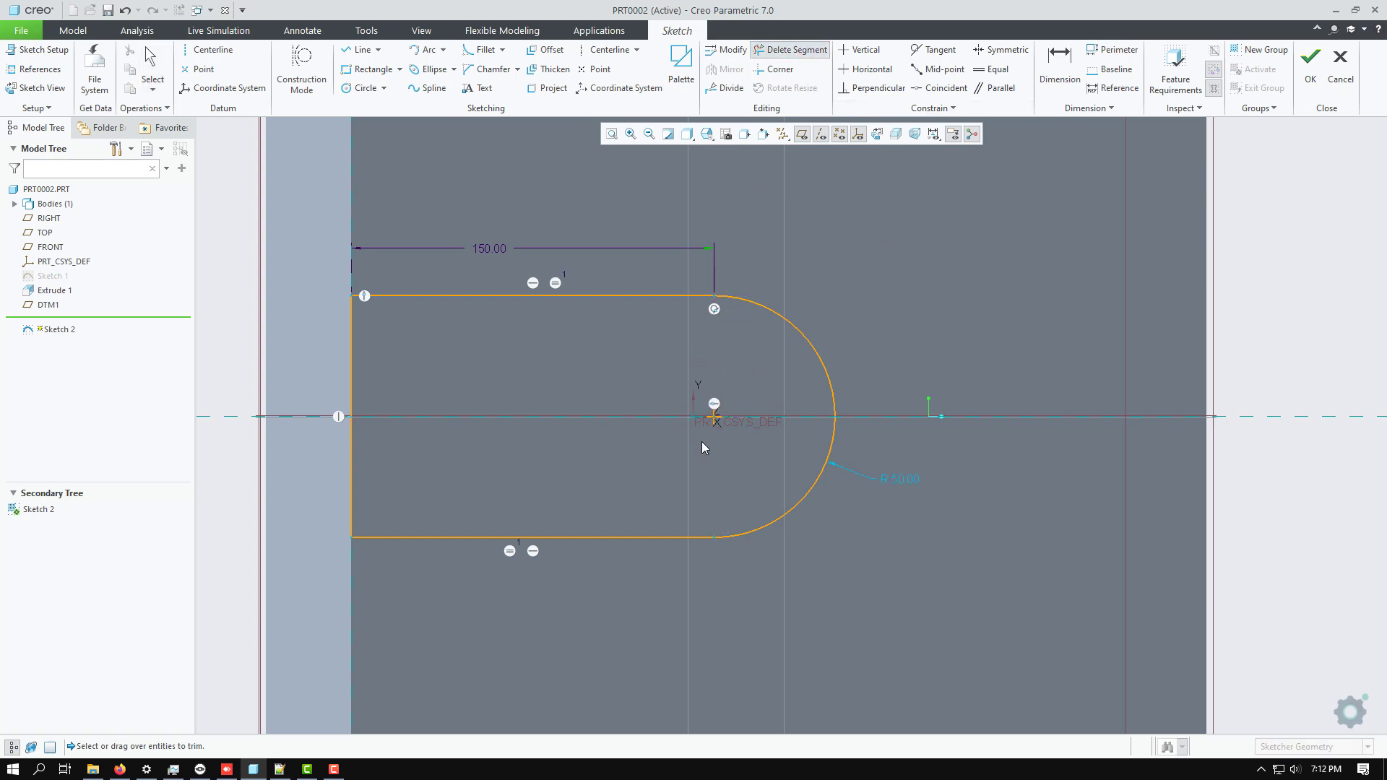
middle_click(702, 442)
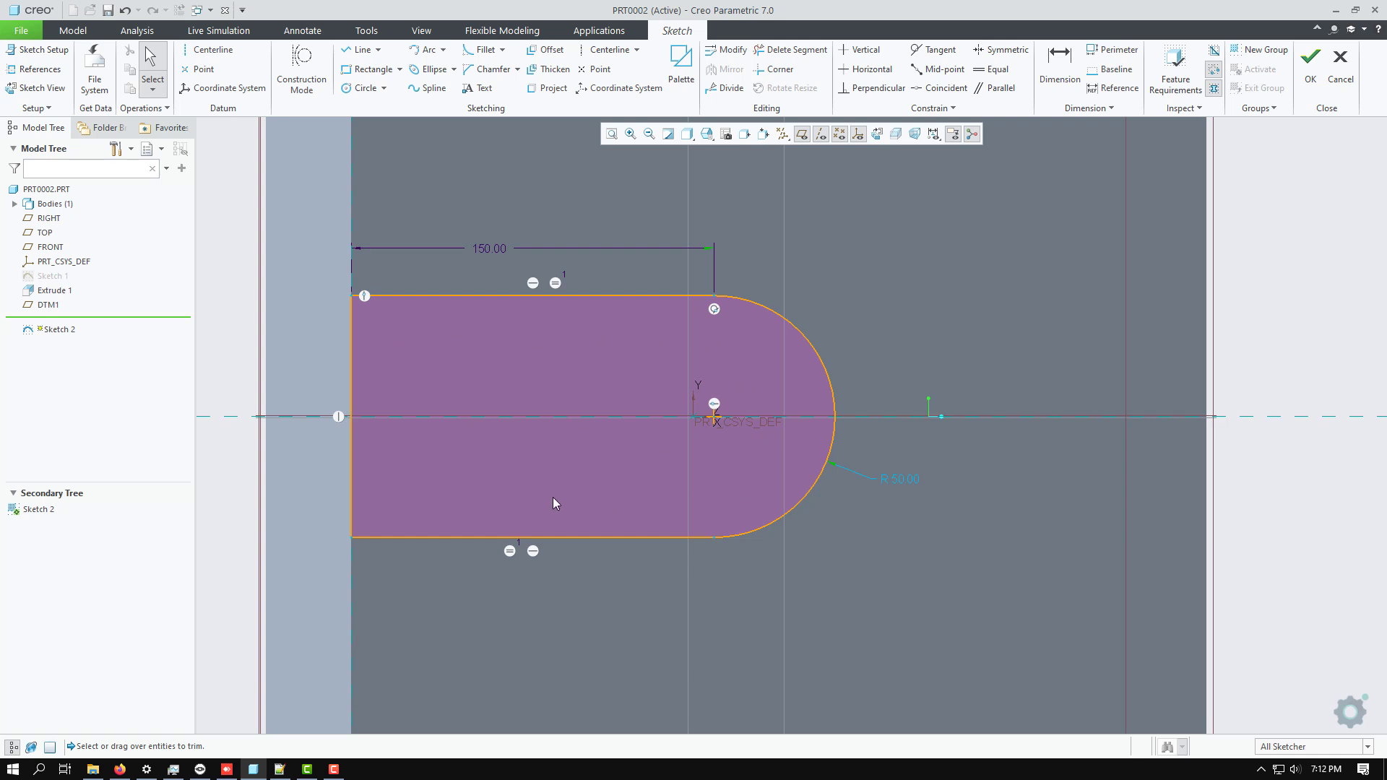
Step: Sketch a circle about 67 in diameter inside the profile, concentric with the rounded end's arc
click(351, 89)
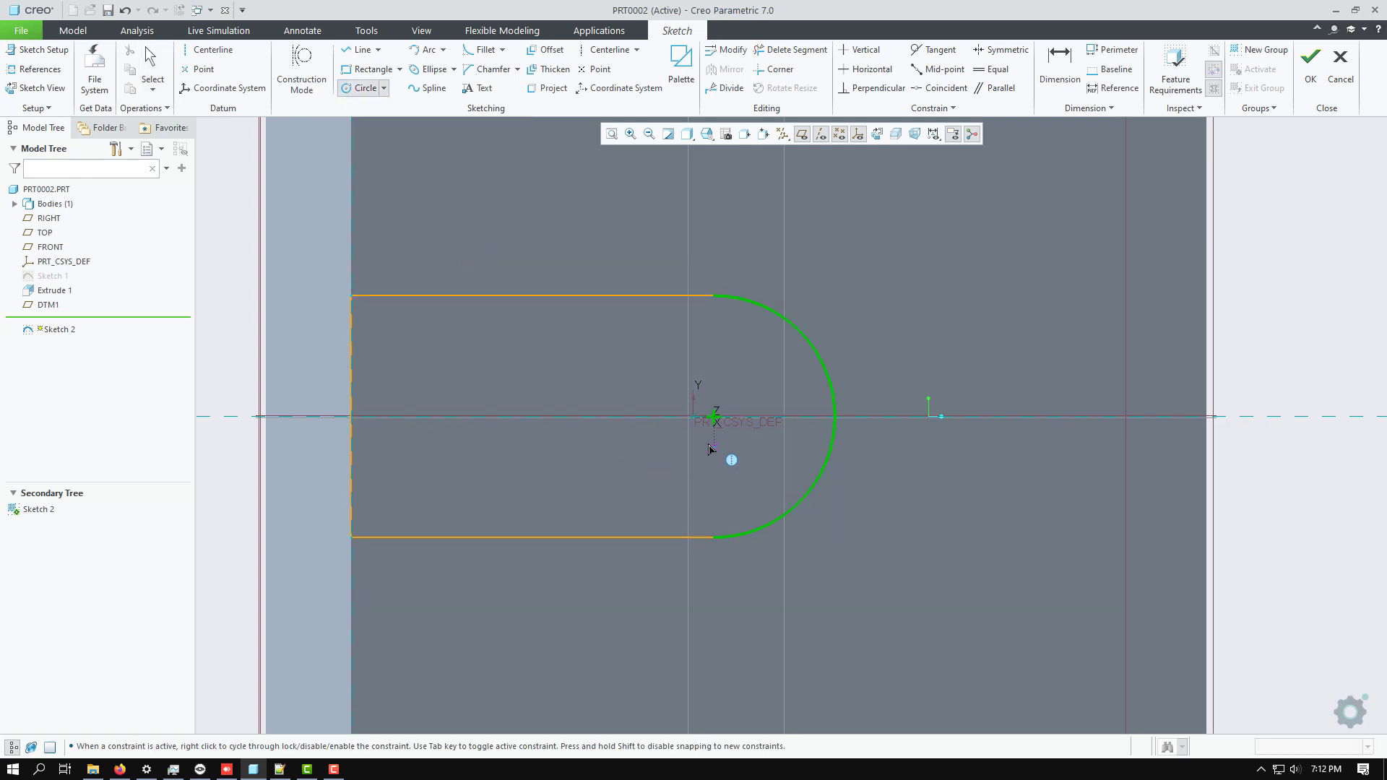
click(384, 89)
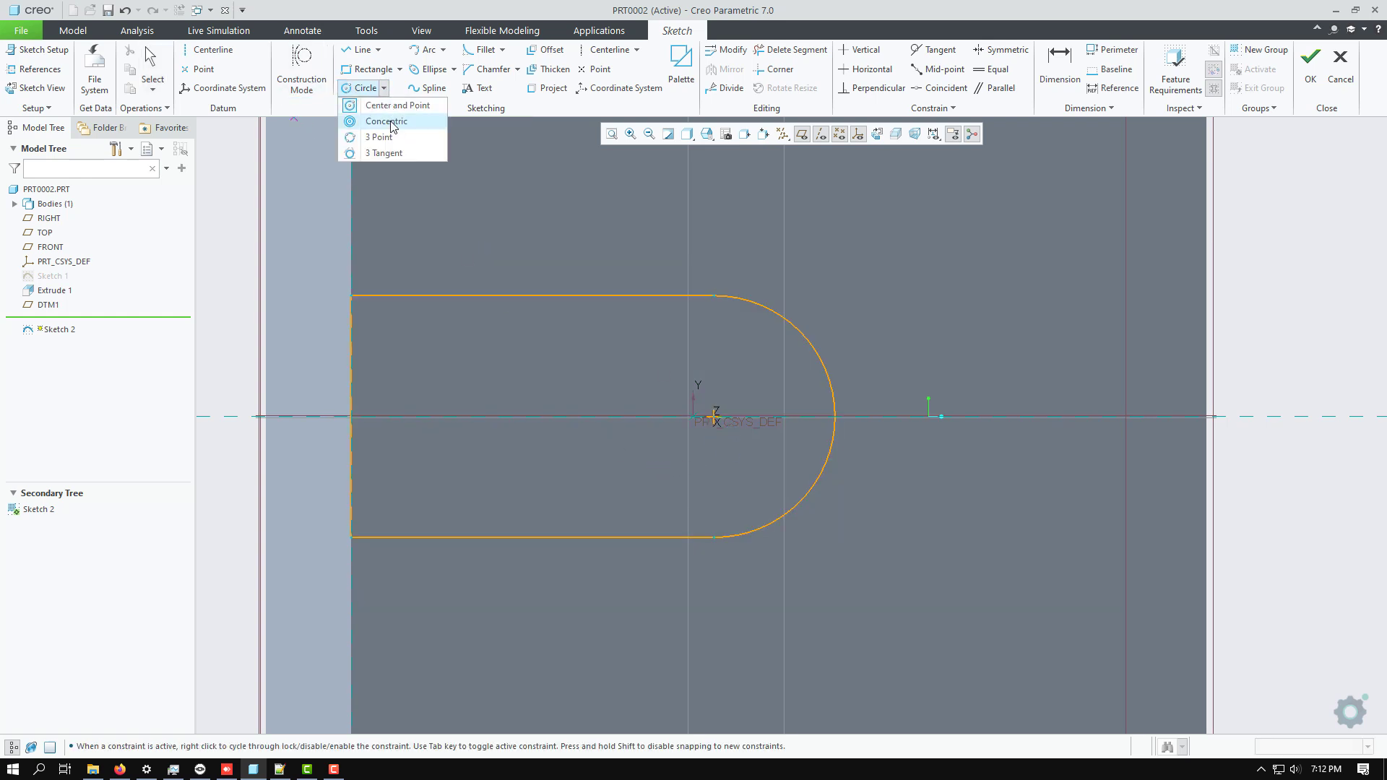
click(393, 132)
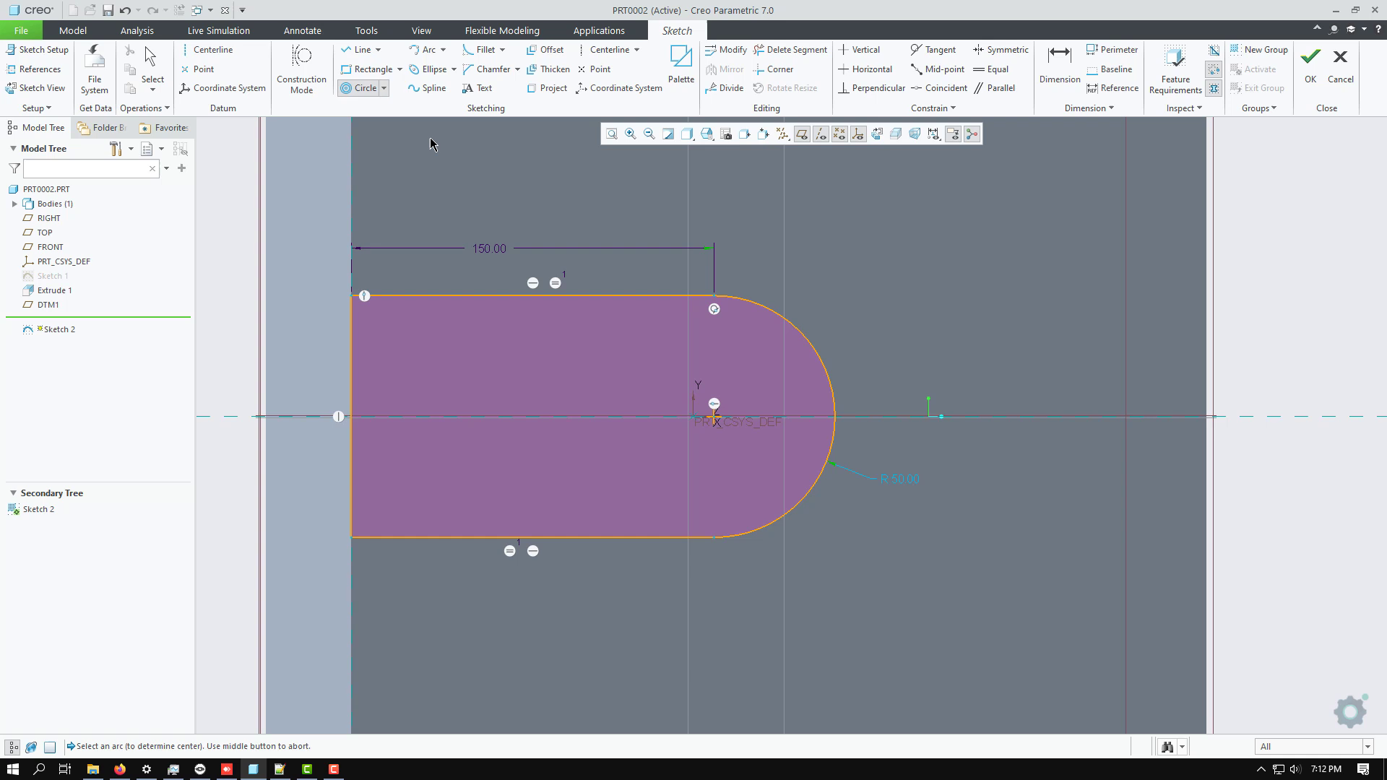
click(835, 410)
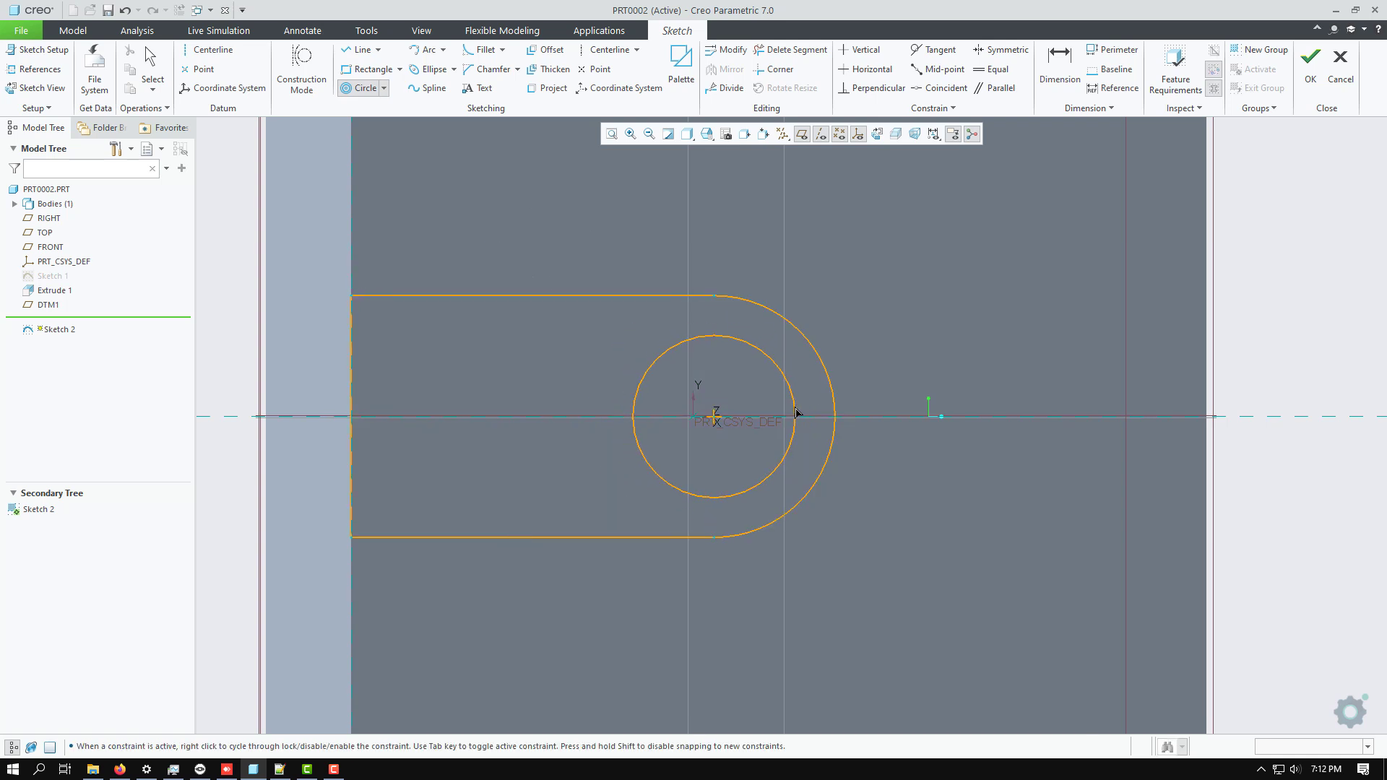
click(797, 410)
middle_click(576, 255)
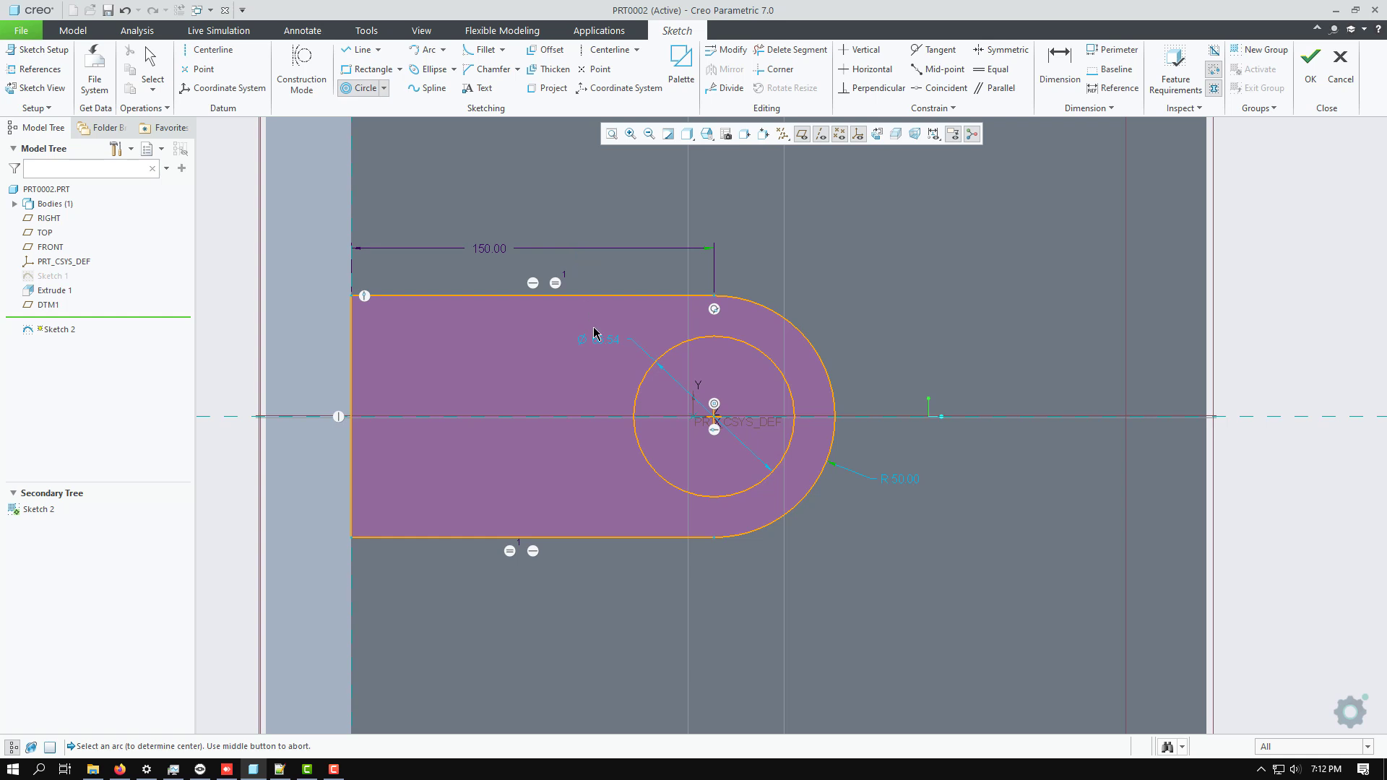
middle_click(600, 352)
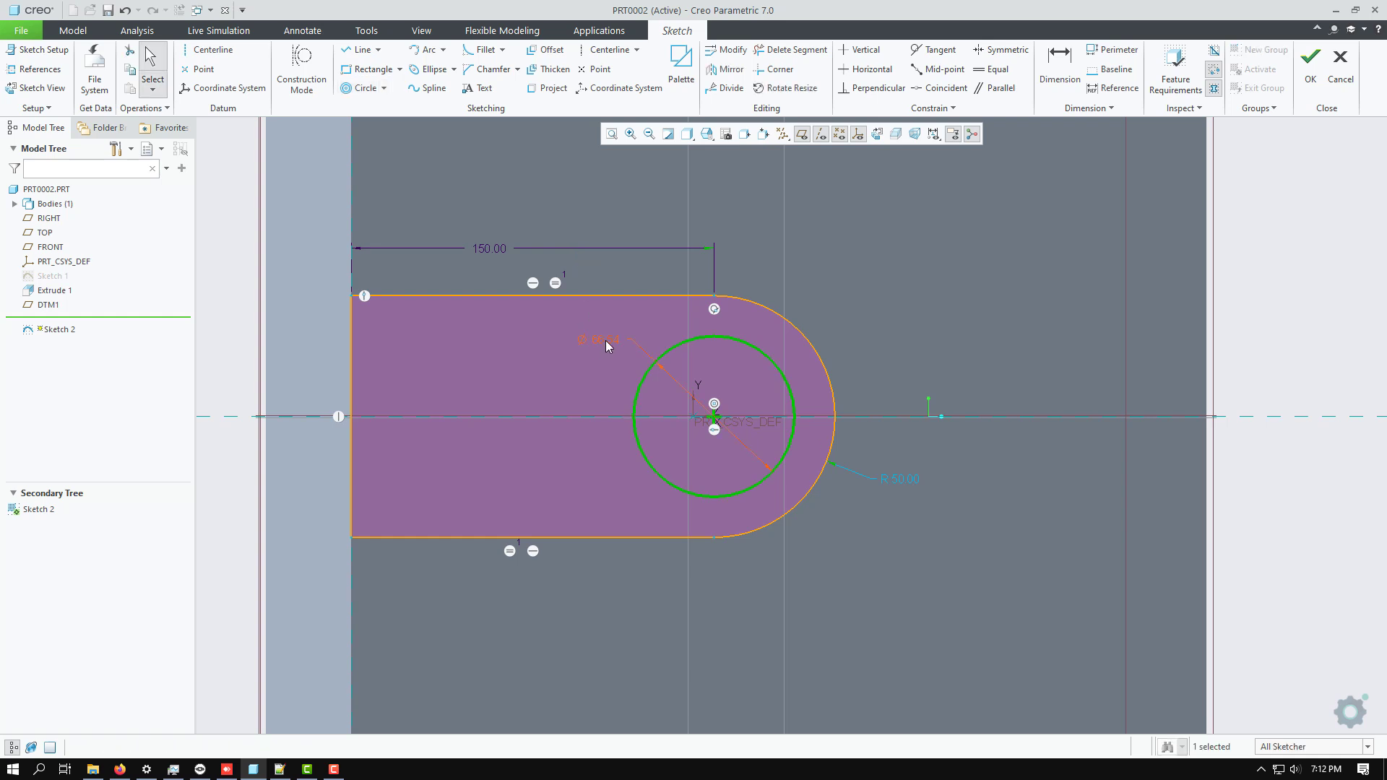
Step: Set the concentric circle's diameter to 50
double_click(605, 341)
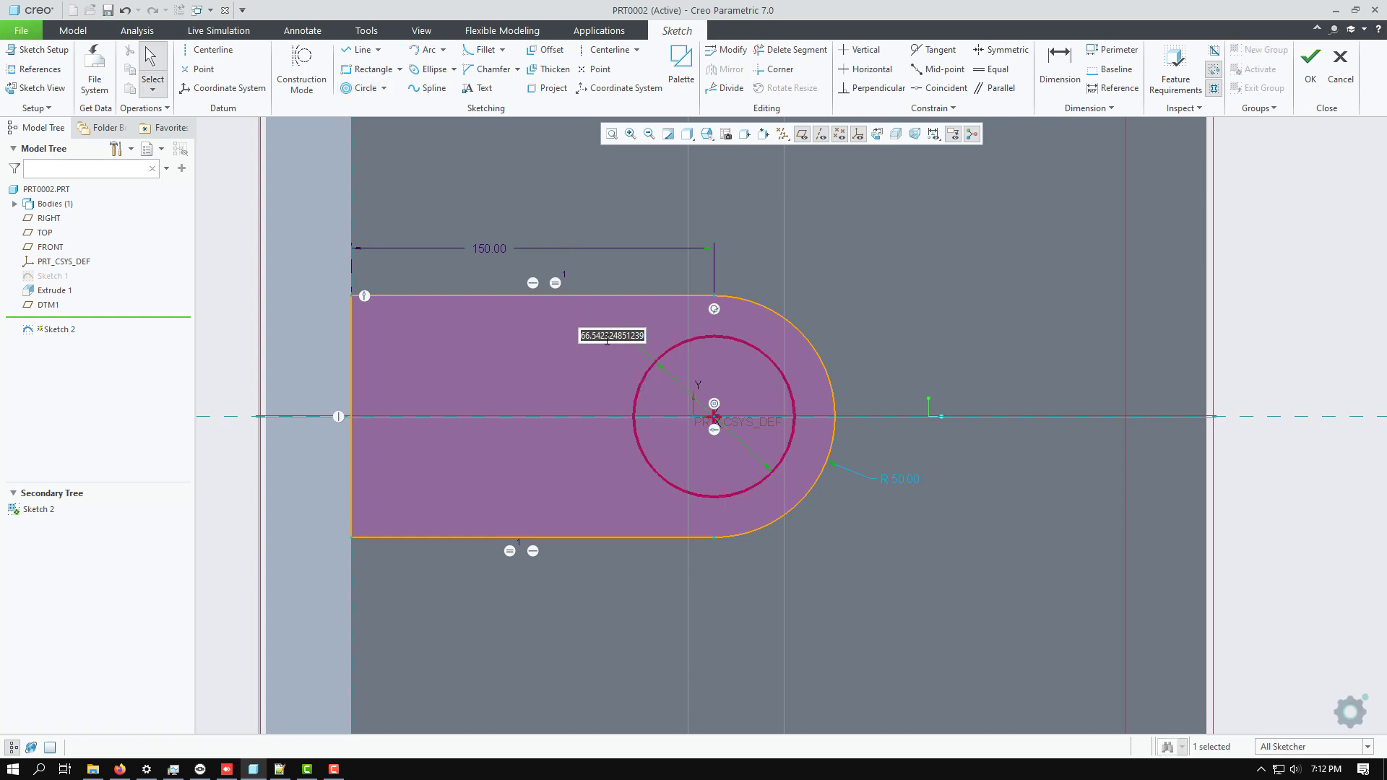
text(50)
key(Return)
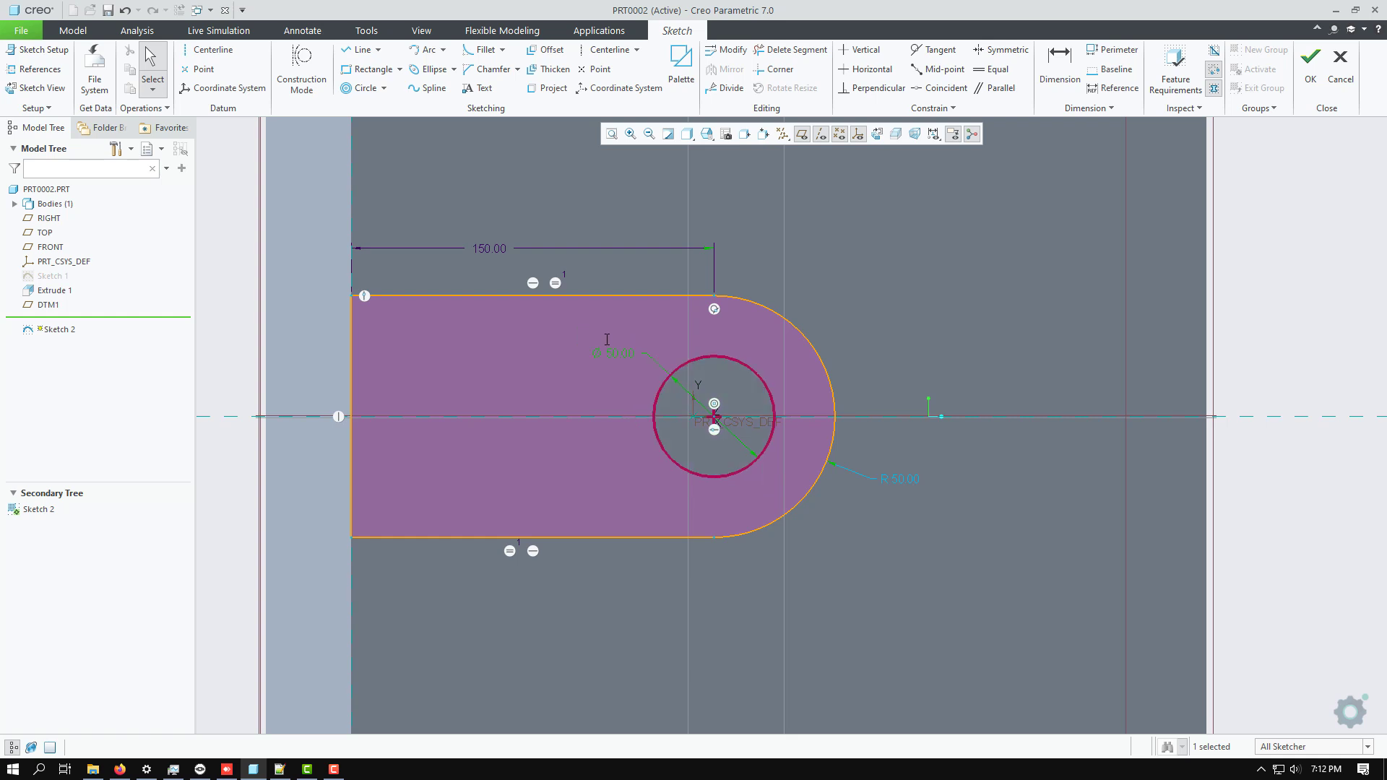
Step: Accept the circle's diameter and finish the round-ended profile sketch on the angled plane
click(1269, 347)
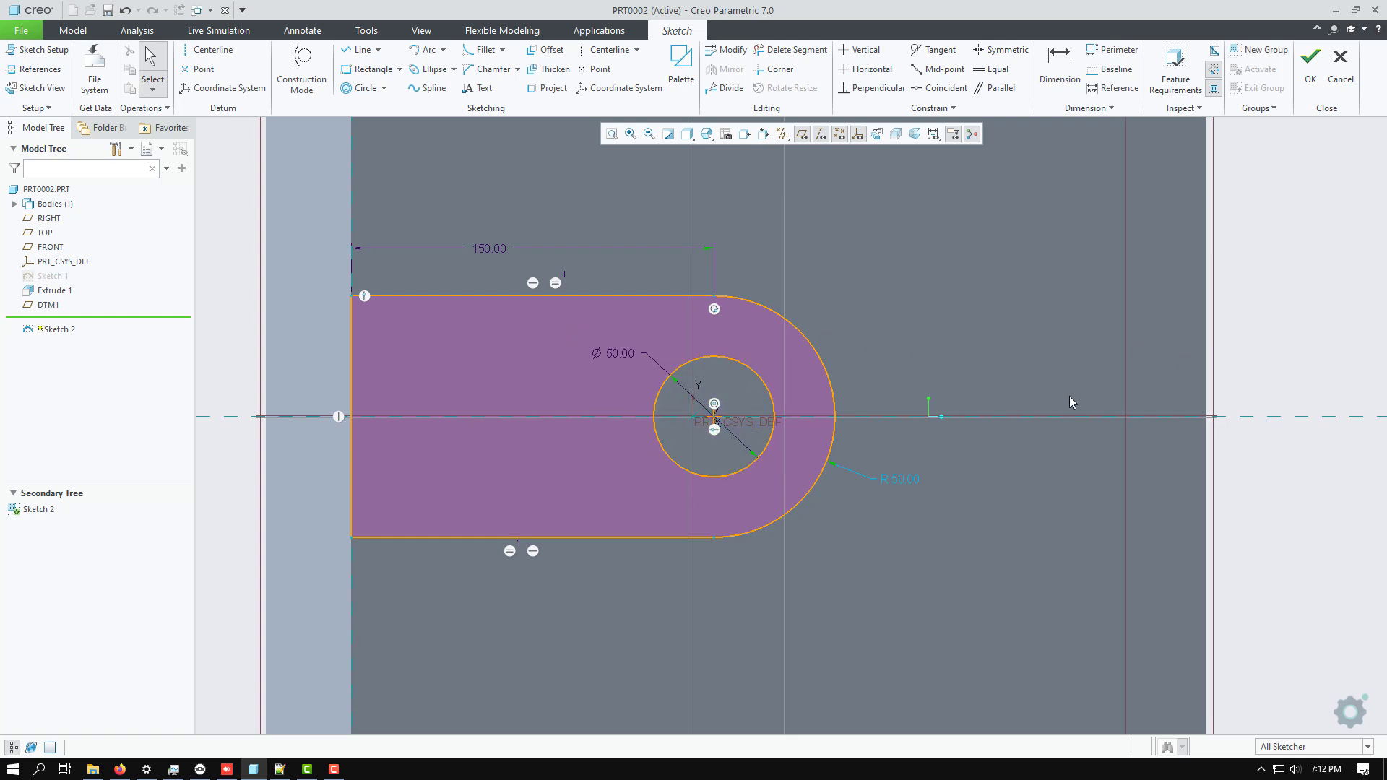
scroll(1036, 405, down, 2)
mouse_move(1020, 400)
middle_down()
mouse_move(992, 385)
mouse_move(985, 260)
mouse_move(1034, 325)
mouse_move(997, 337)
mouse_move(971, 299)
mouse_move(968, 318)
mouse_move(997, 289)
middle_up()
click(1316, 72)
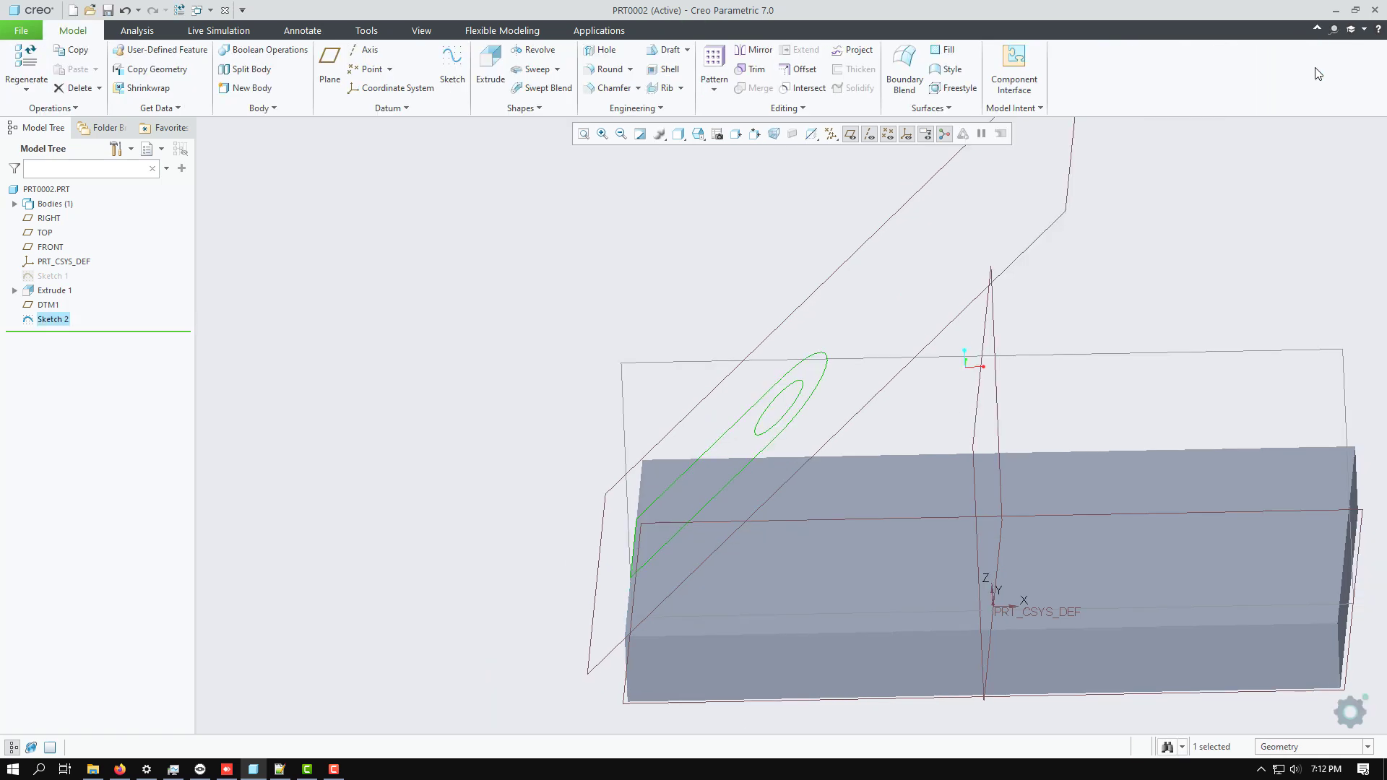
Step: Extrude the round-ended profile as a solid from the angled plane down into the block, about 204 deep
scroll(341, 215, down, 2)
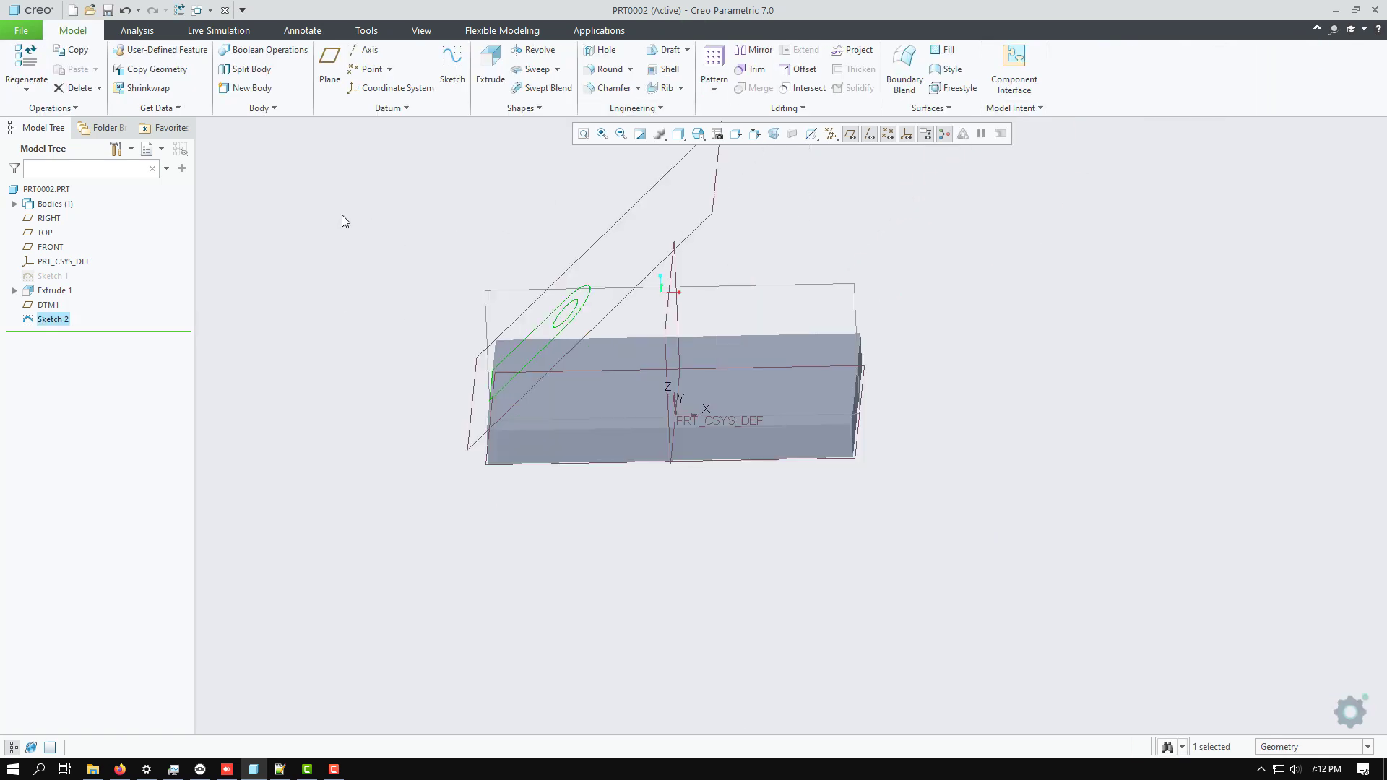
scroll(449, 296, up, 4)
middle_drag(398, 289, 411, 284)
click(492, 63)
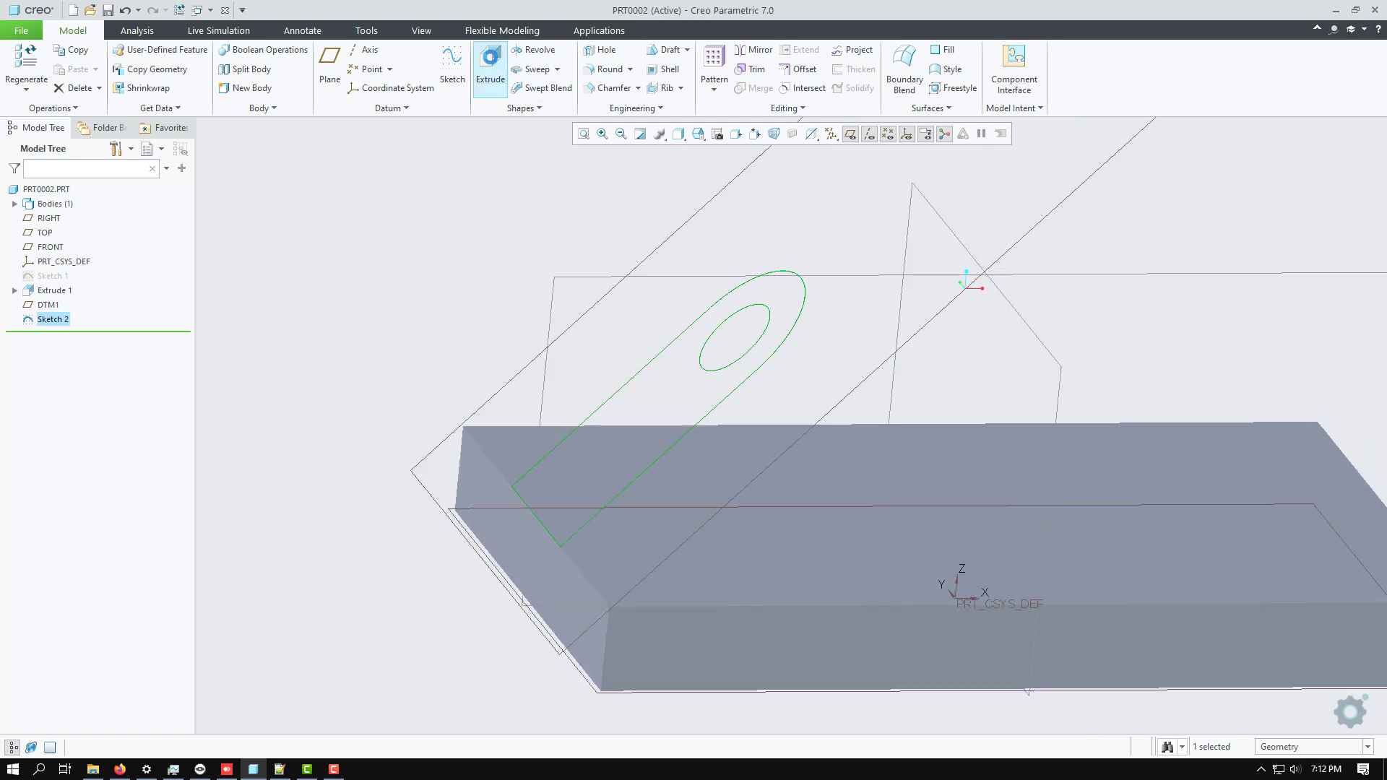
middle_drag(399, 213, 362, 188)
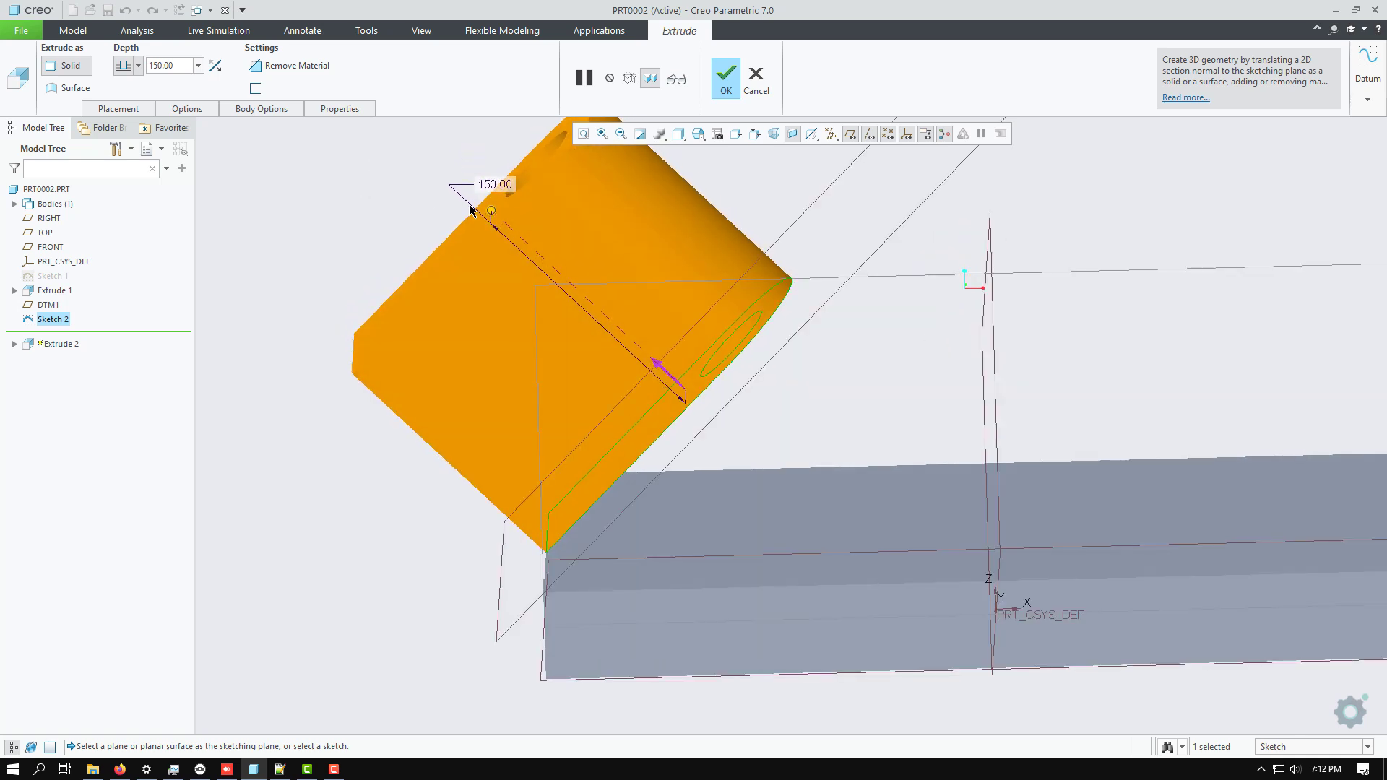
drag(491, 213, 1018, 567)
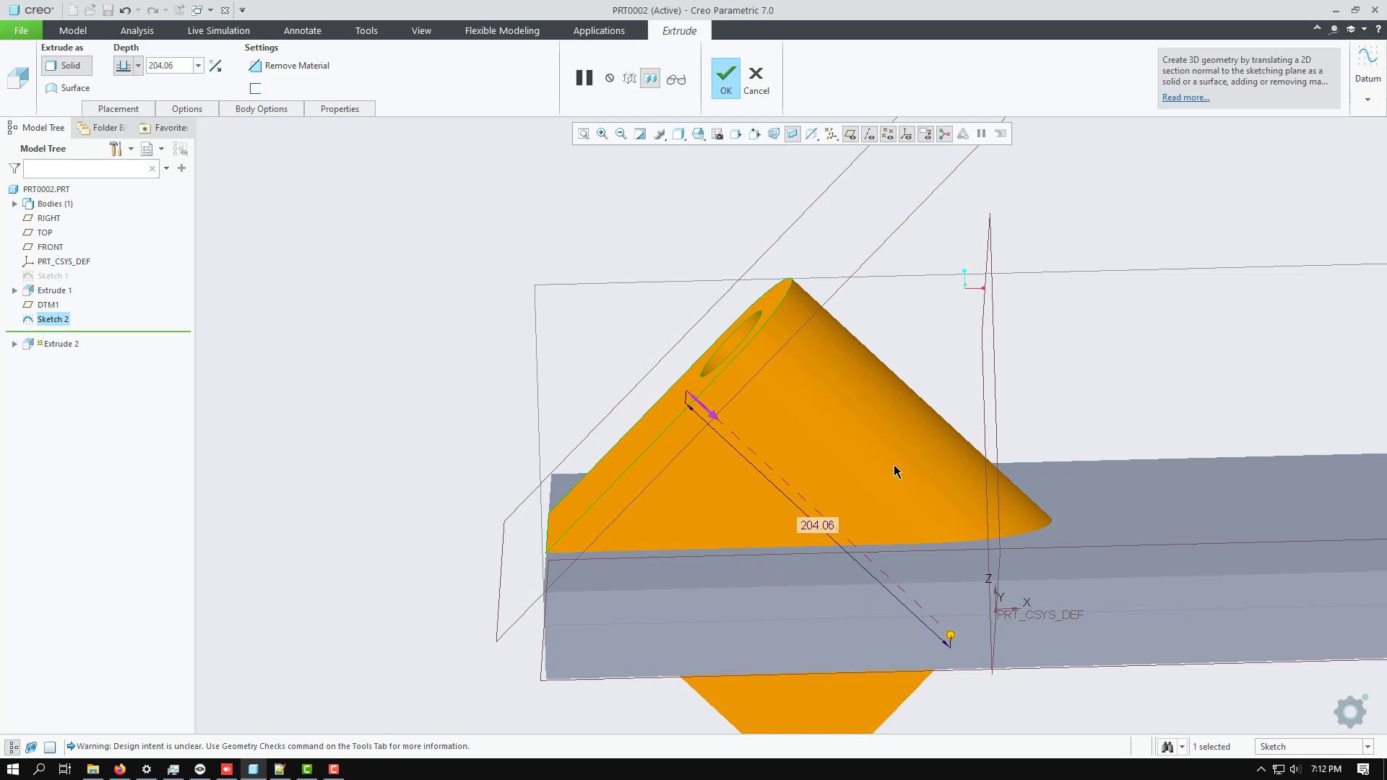
Step: Make the angled extrusion end at the block's upper face instead of at a fixed depth, and complete it
middle_drag(879, 491, 945, 468)
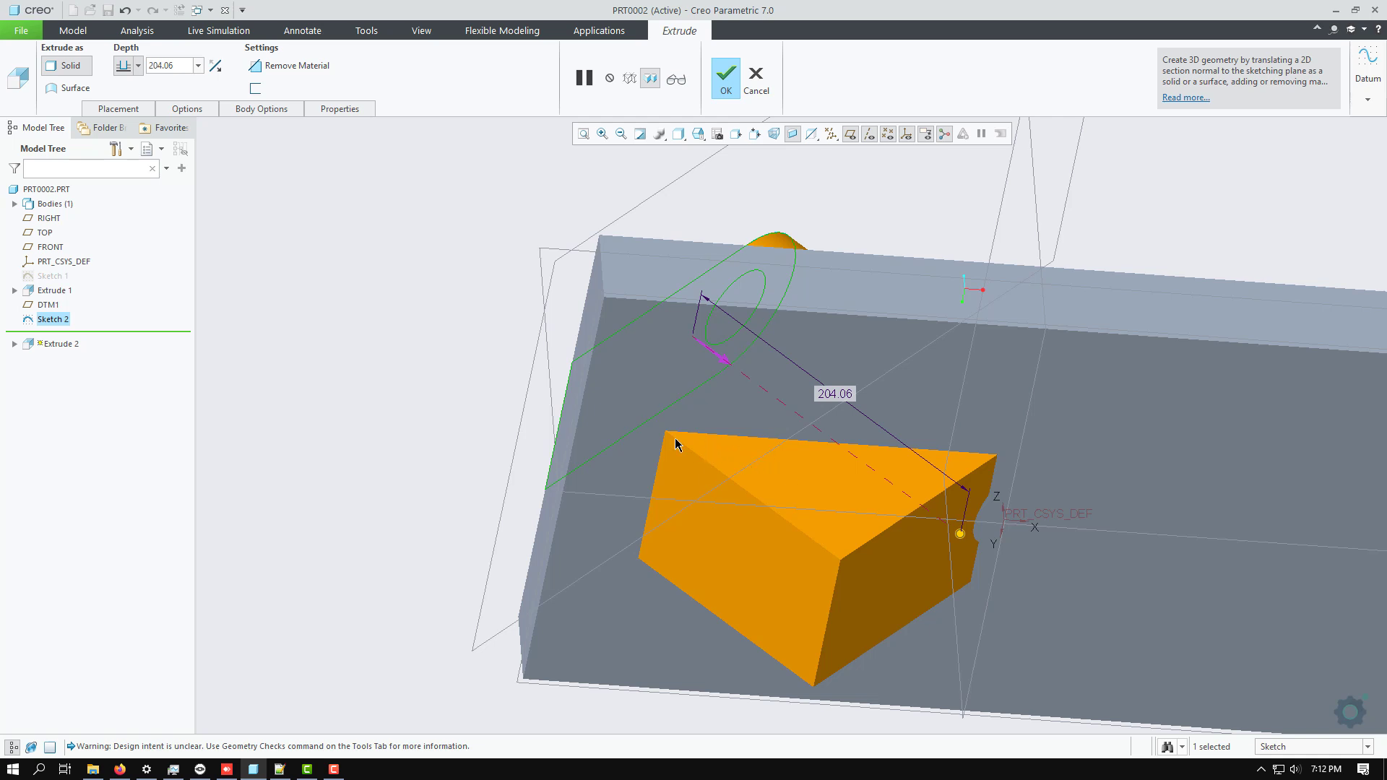
scroll(423, 286, up, 2)
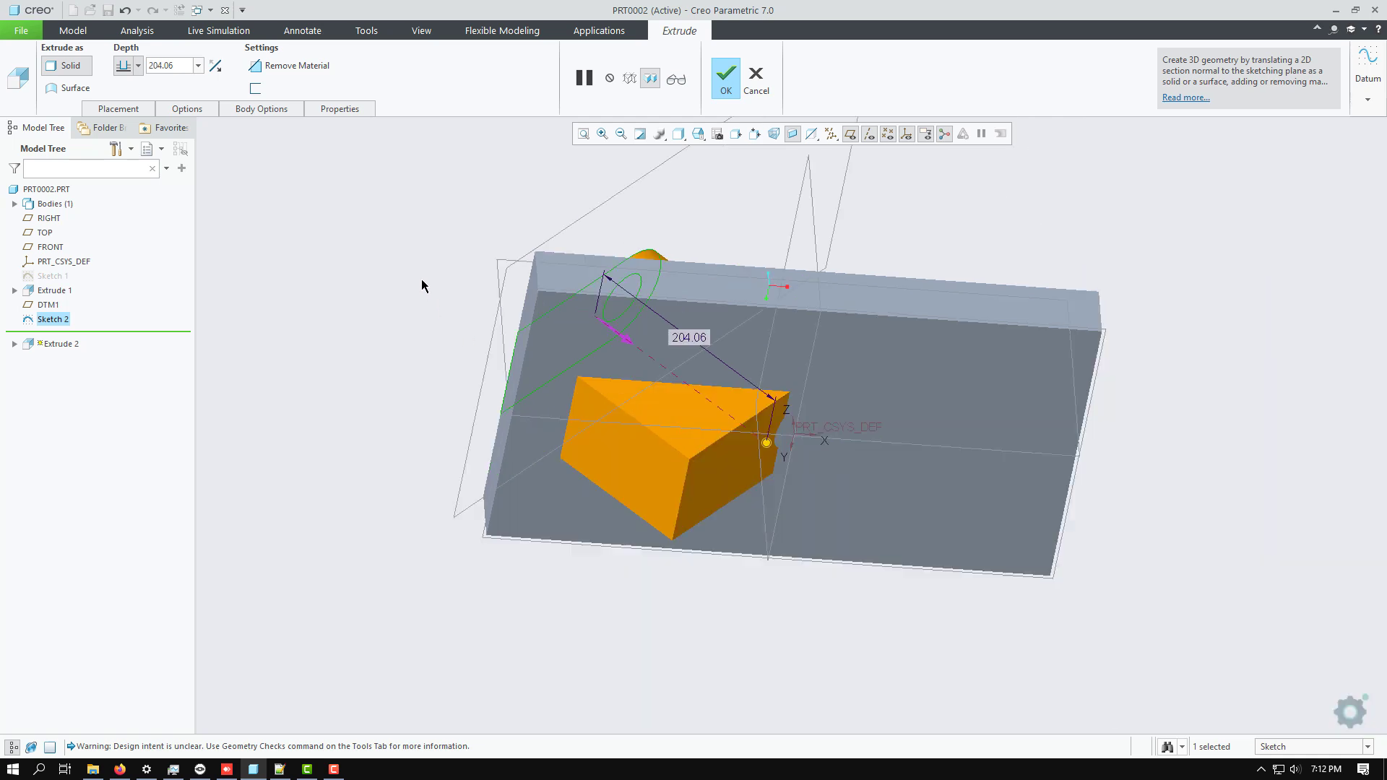
middle_drag(699, 443, 658, 564)
scroll(669, 484, down, 3)
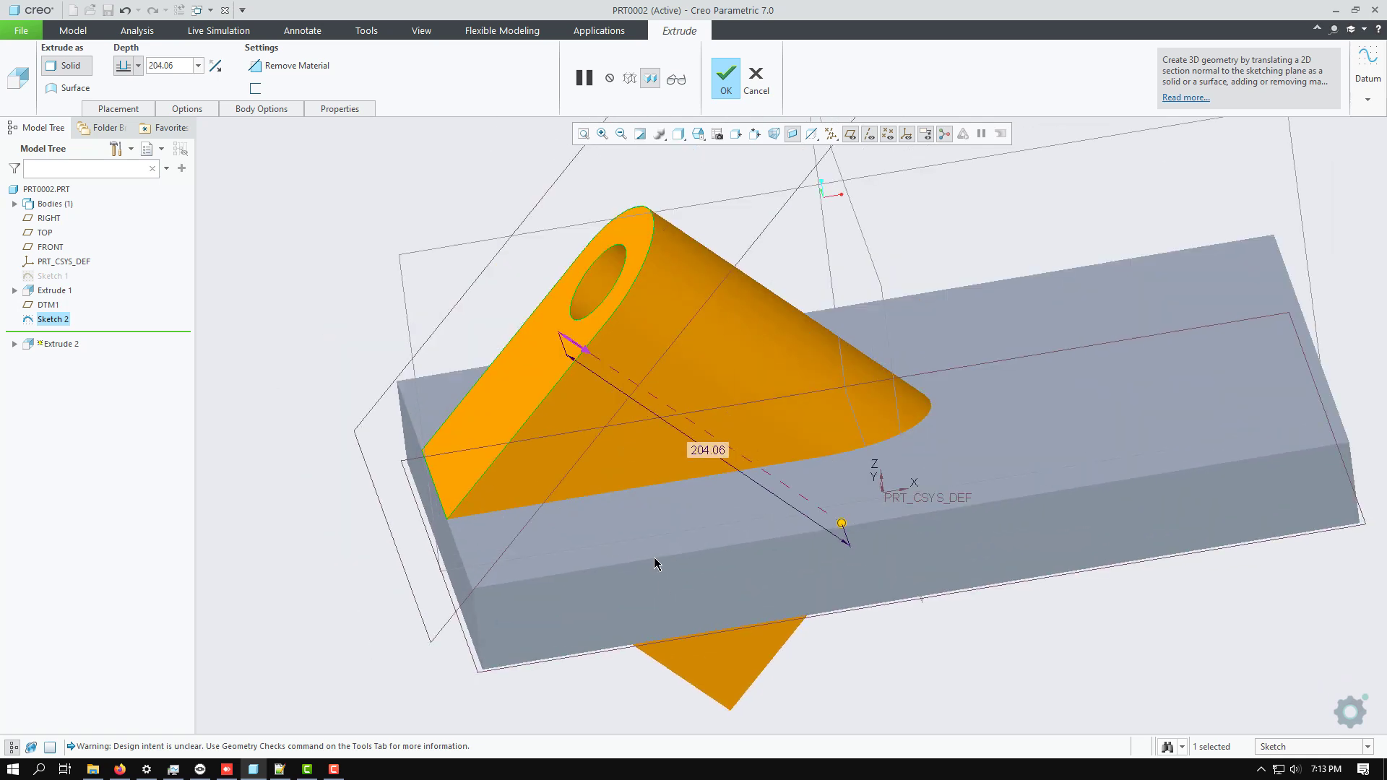
click(139, 66)
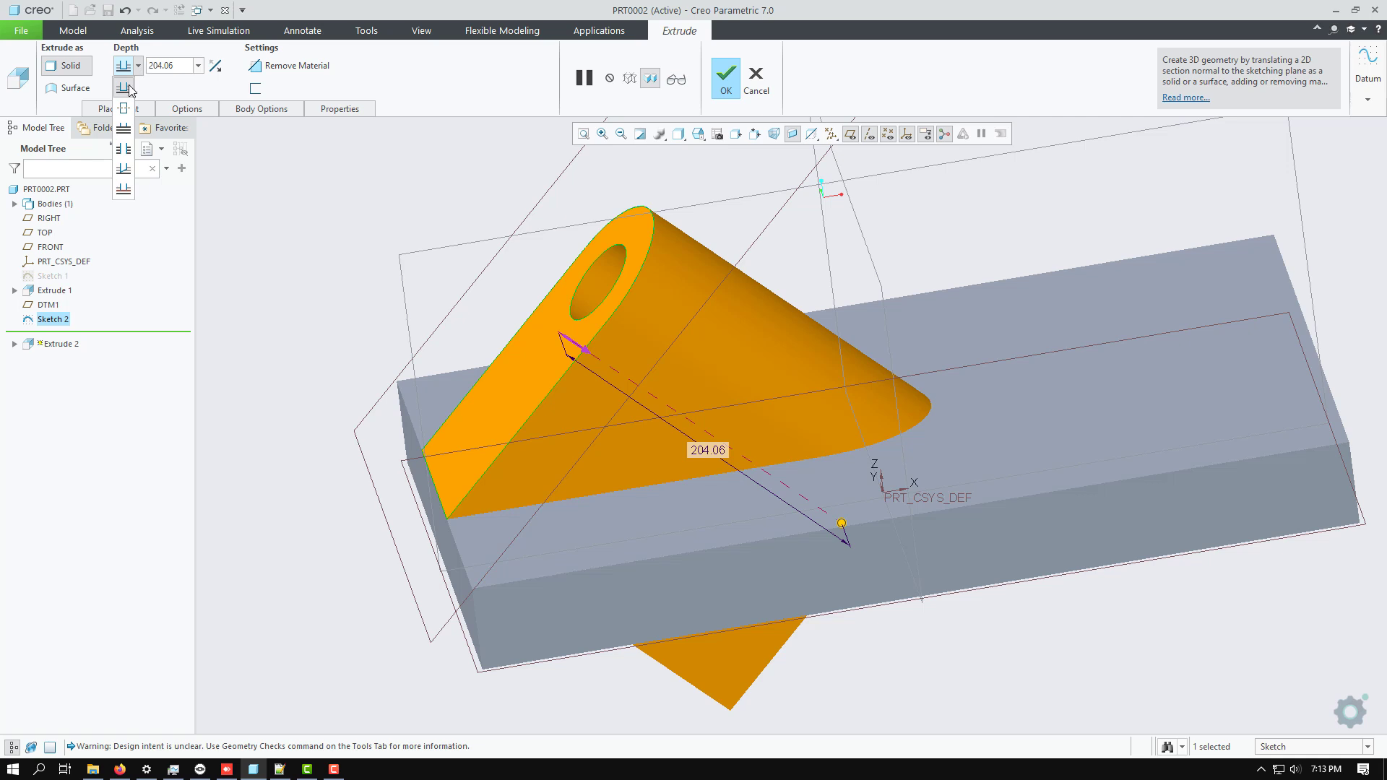
click(123, 189)
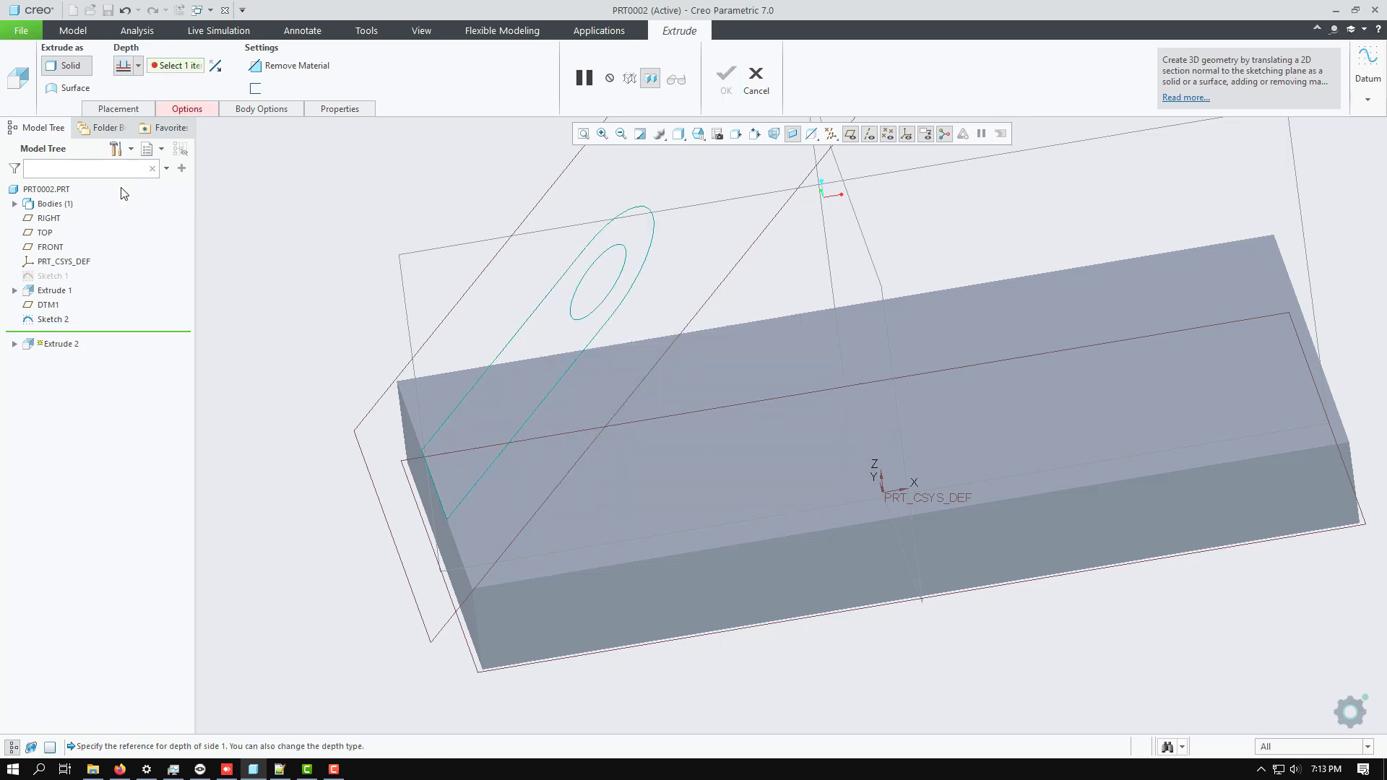
click(836, 443)
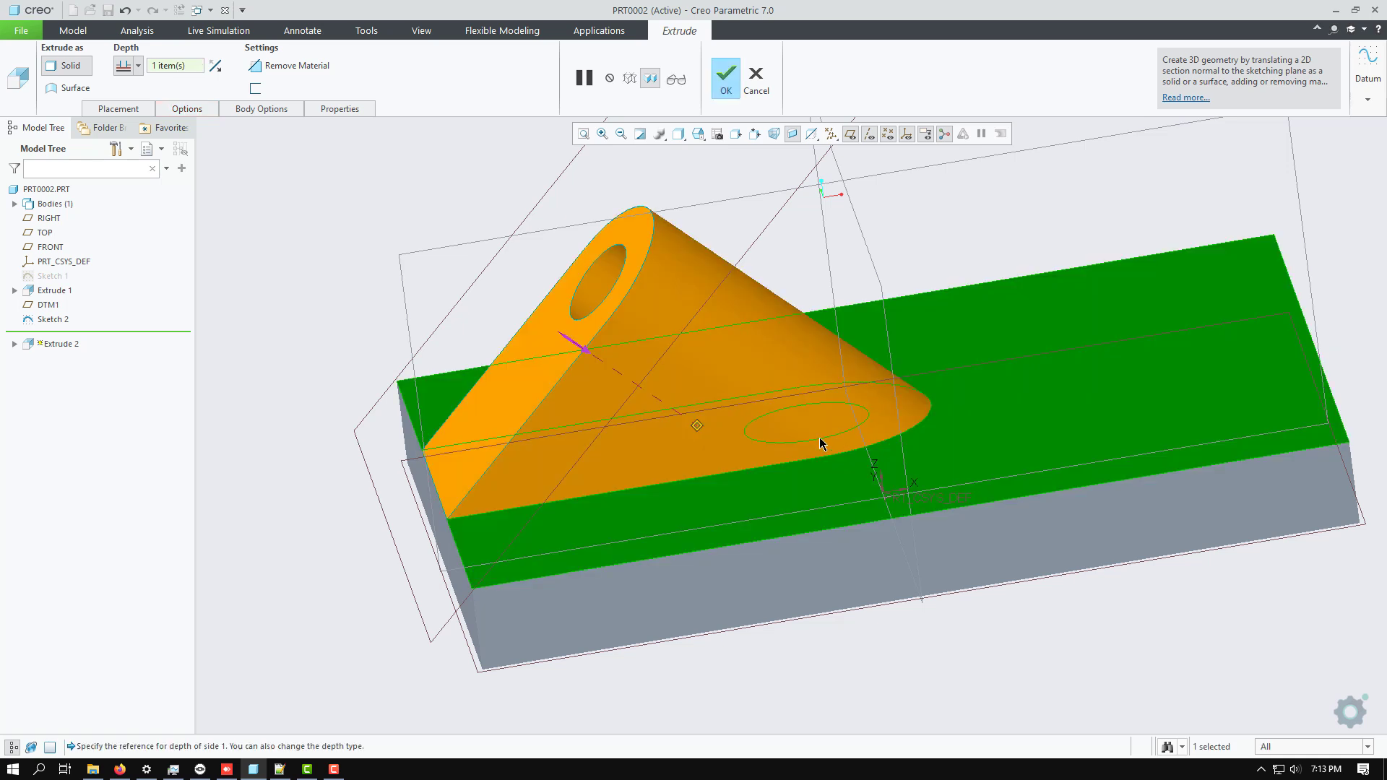
middle_drag(560, 337, 560, 300)
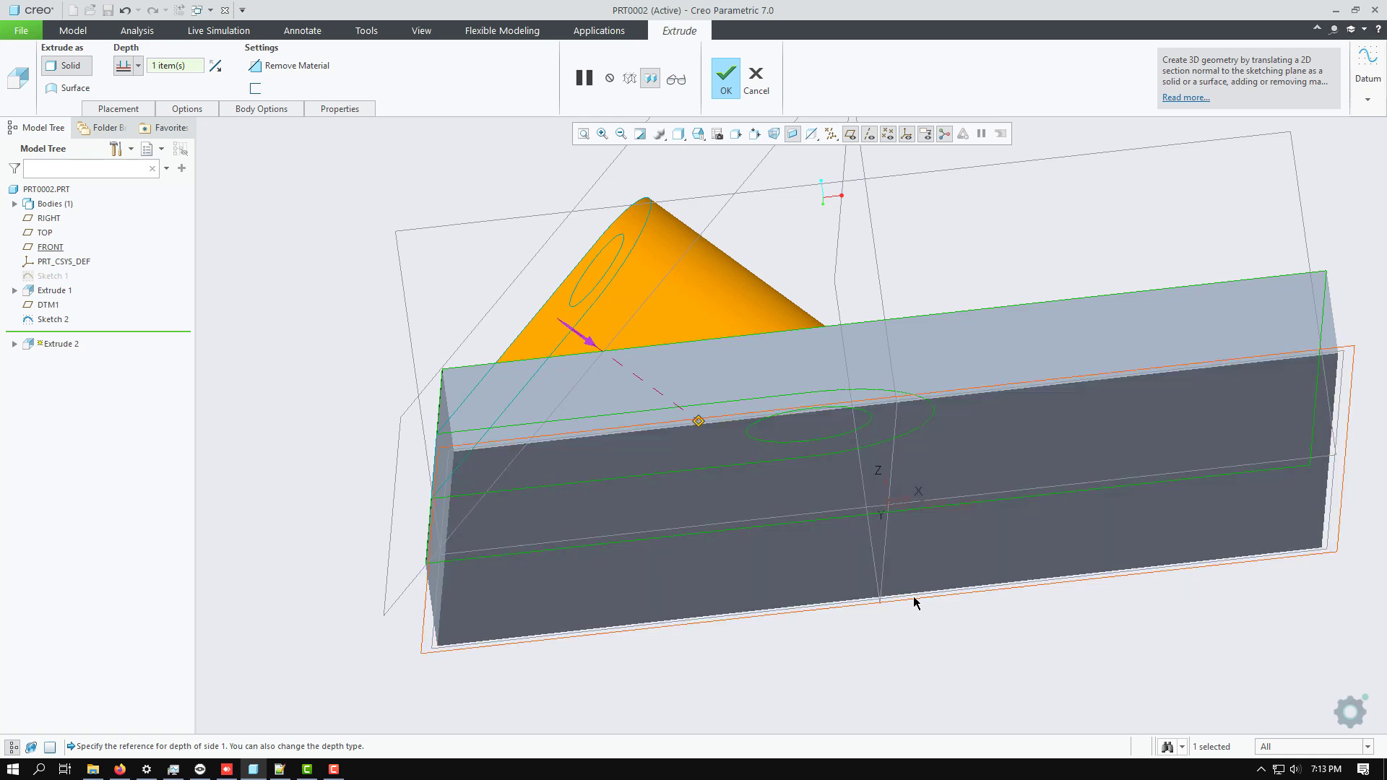
middle_drag(728, 391, 706, 374)
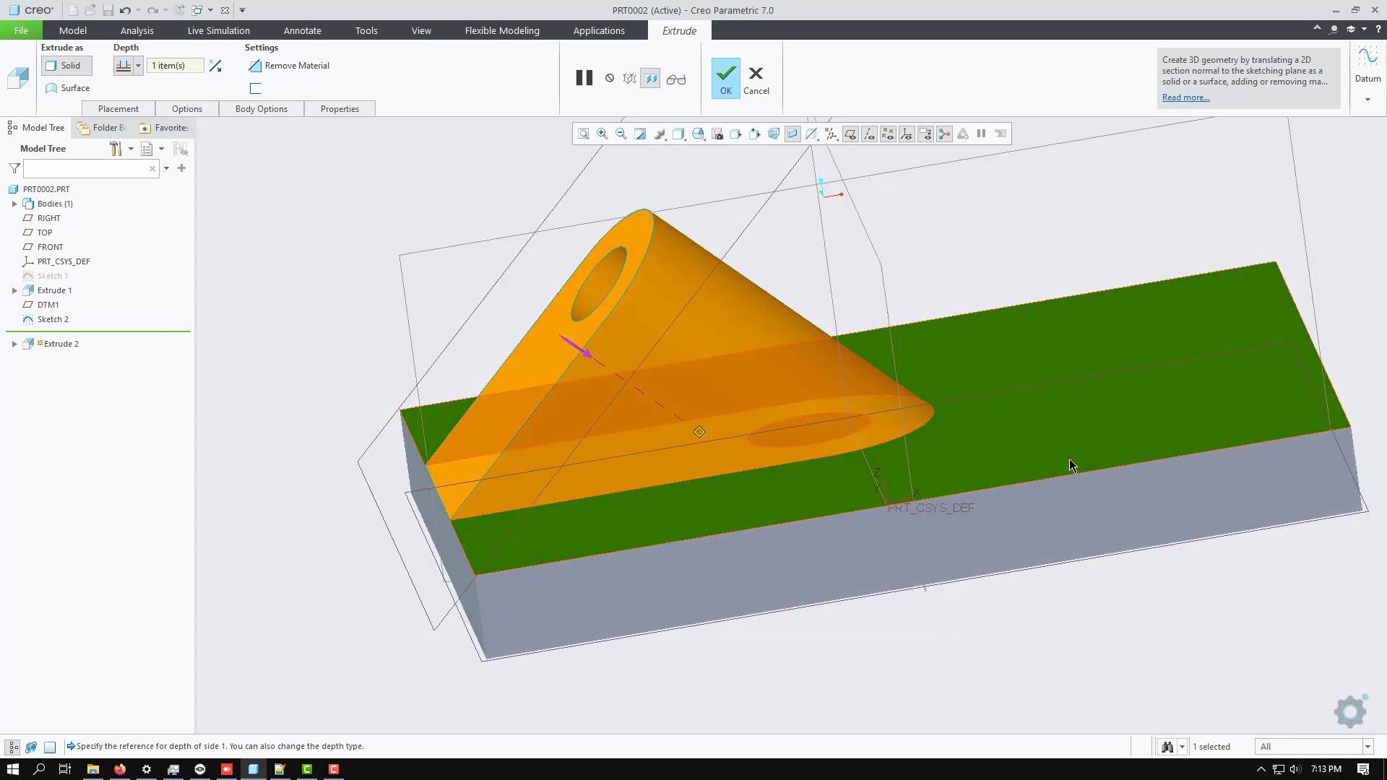
middle_drag(396, 240, 440, 300)
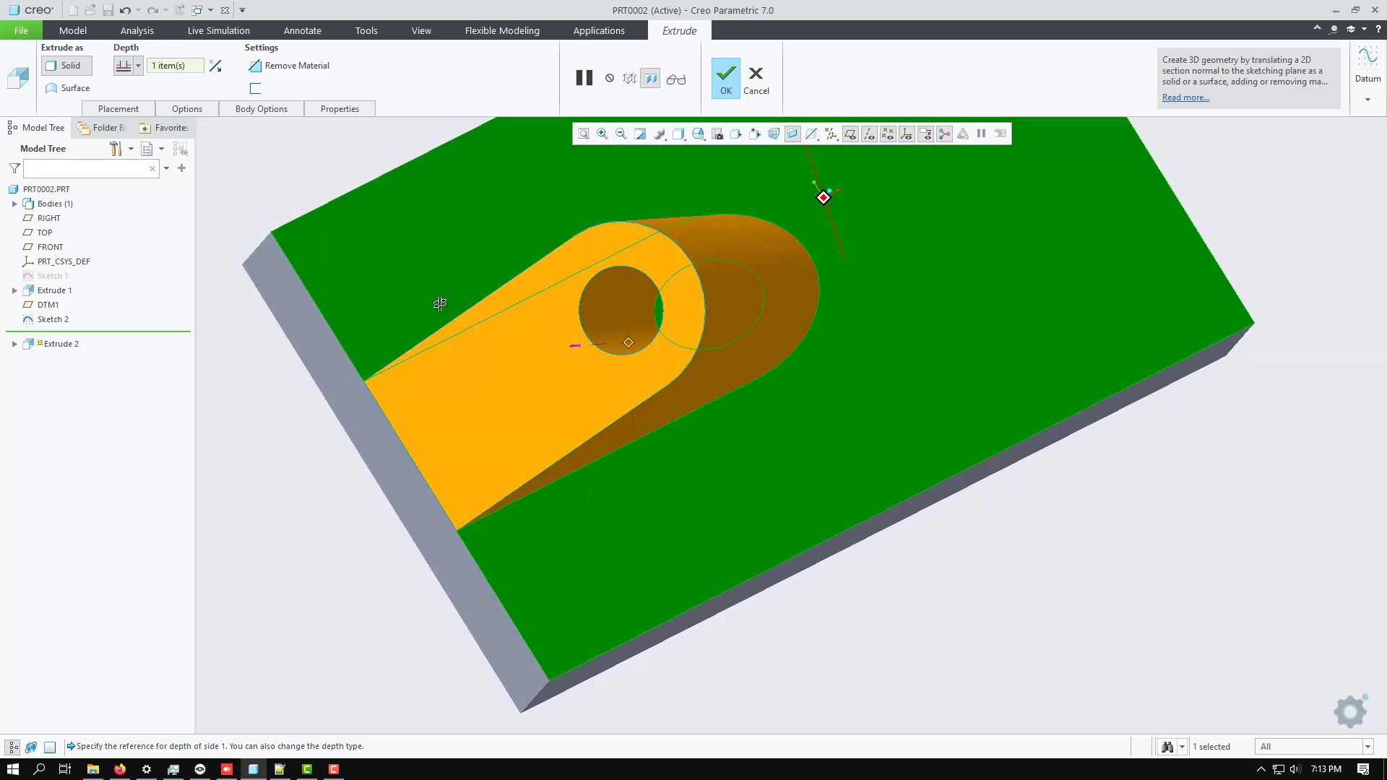
click(725, 77)
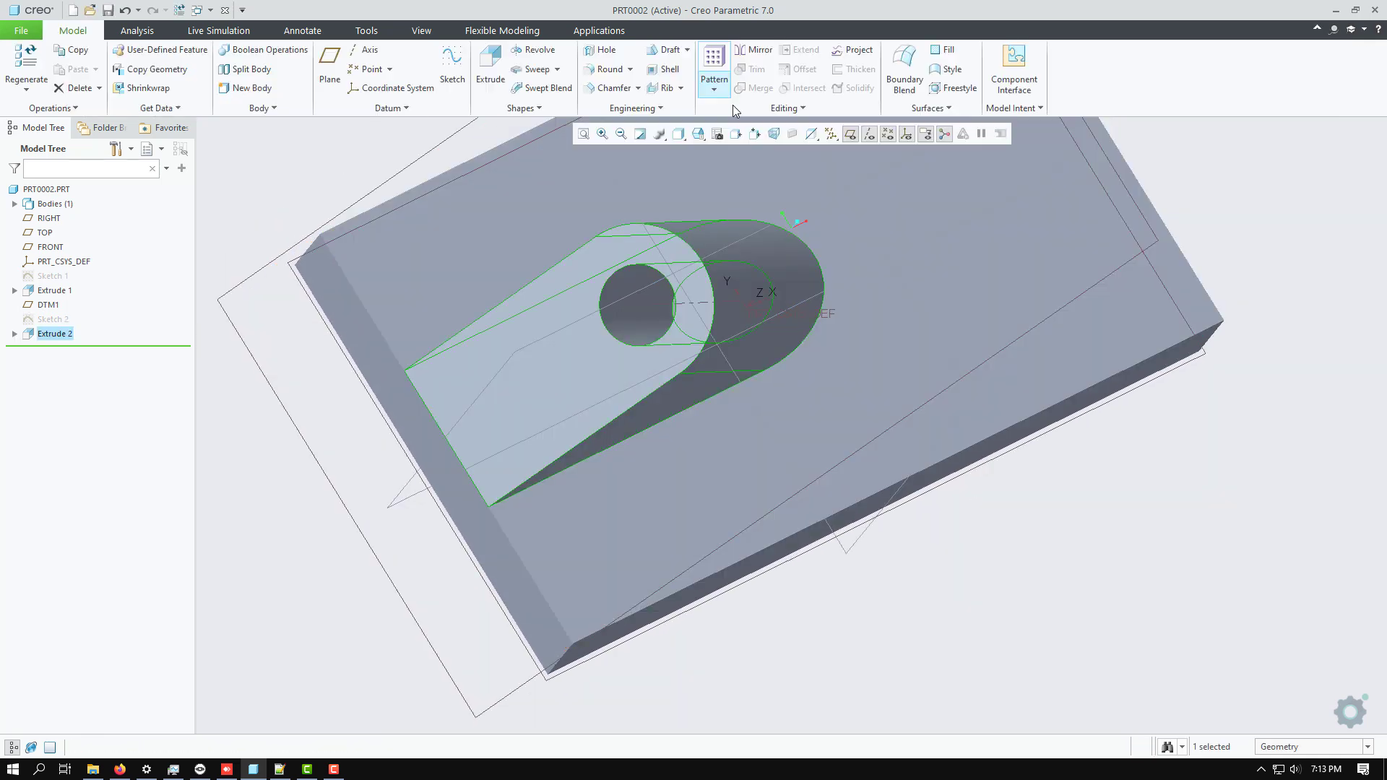
middle_drag(939, 538, 898, 412)
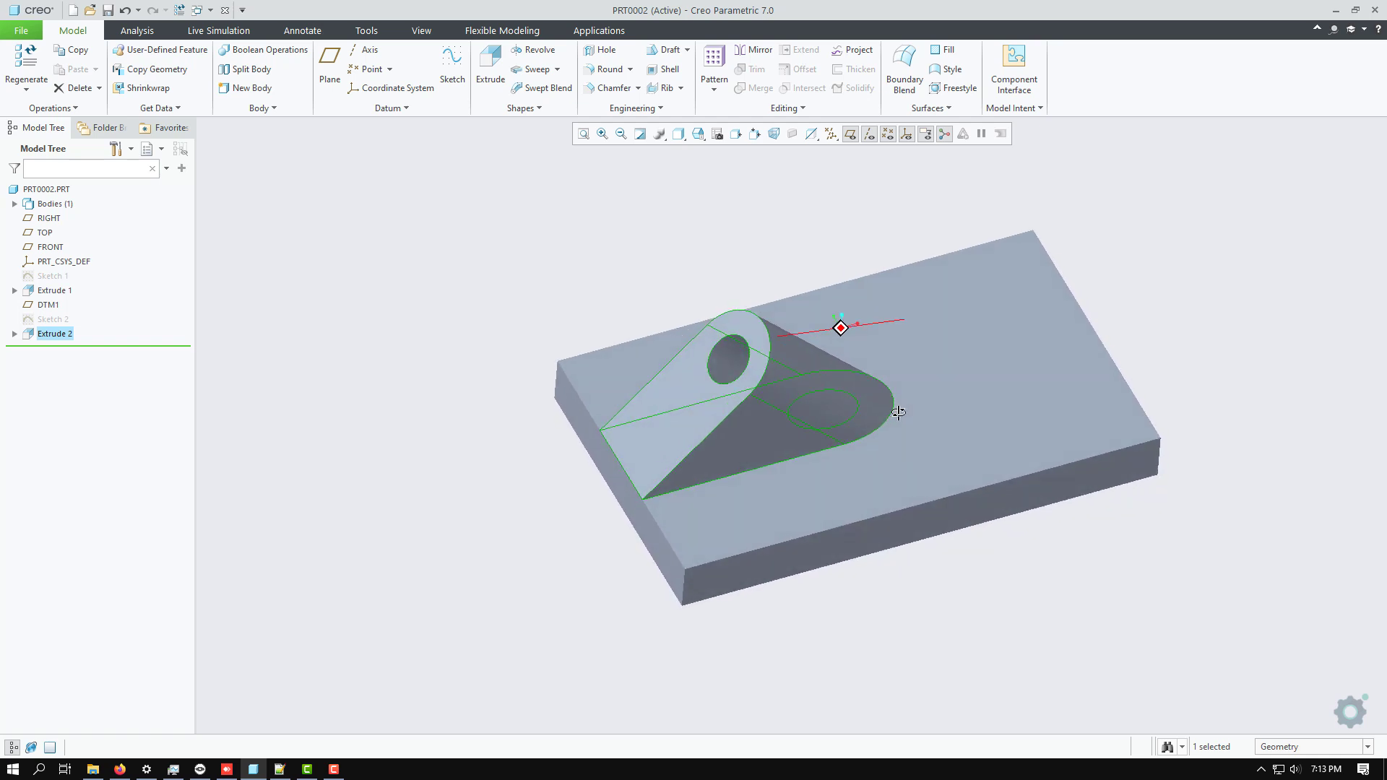
Step: Edit the angled profile's sketch and set the rounded end's radius to 70
click(58, 320)
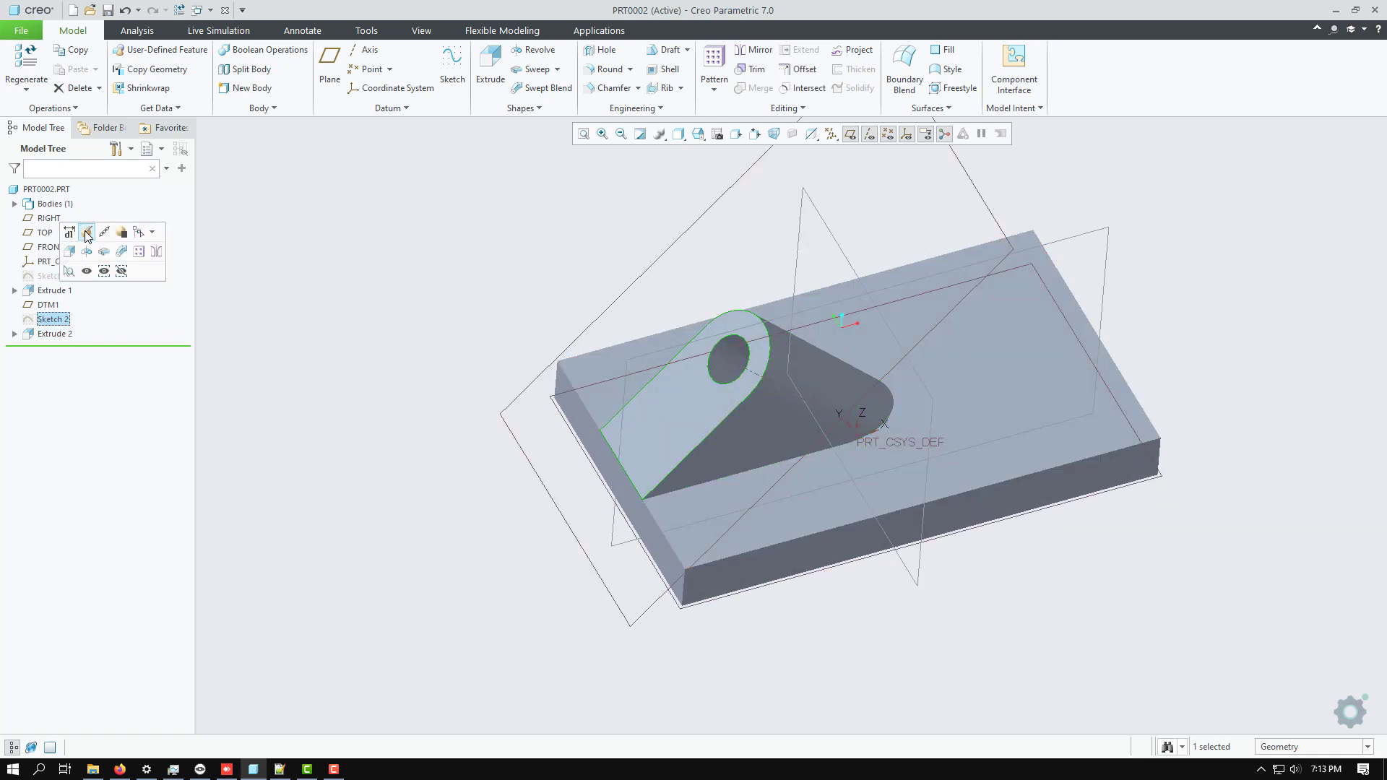
click(84, 225)
click(35, 94)
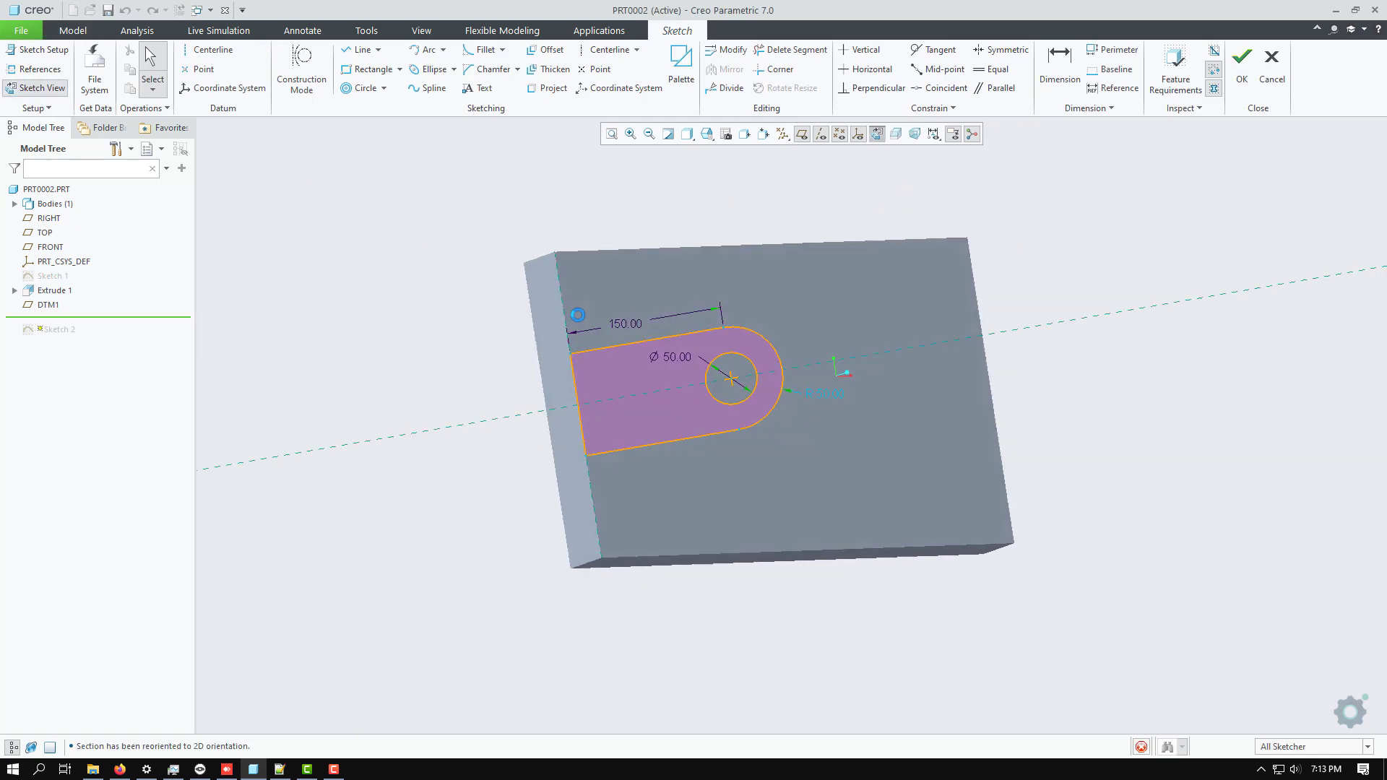
double_click(831, 419)
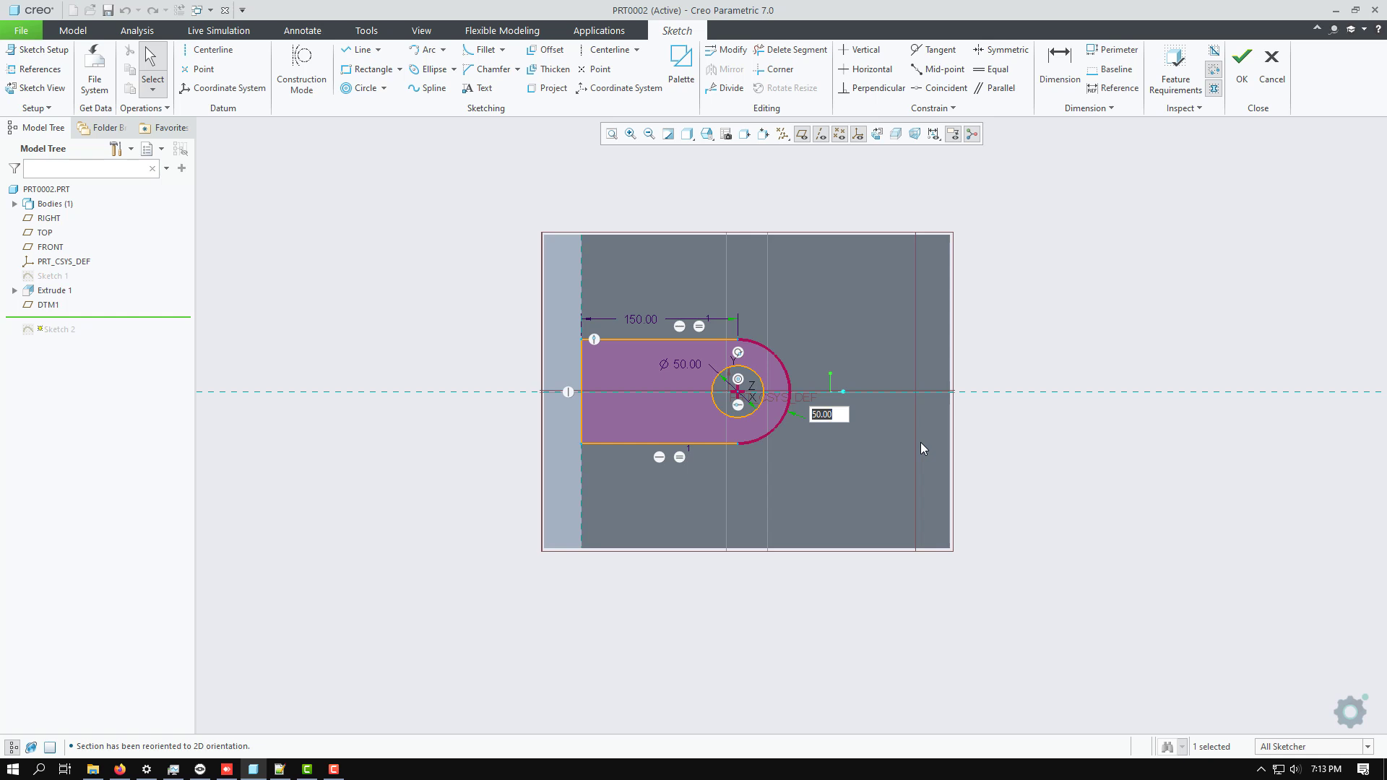
text(70)
key(Return)
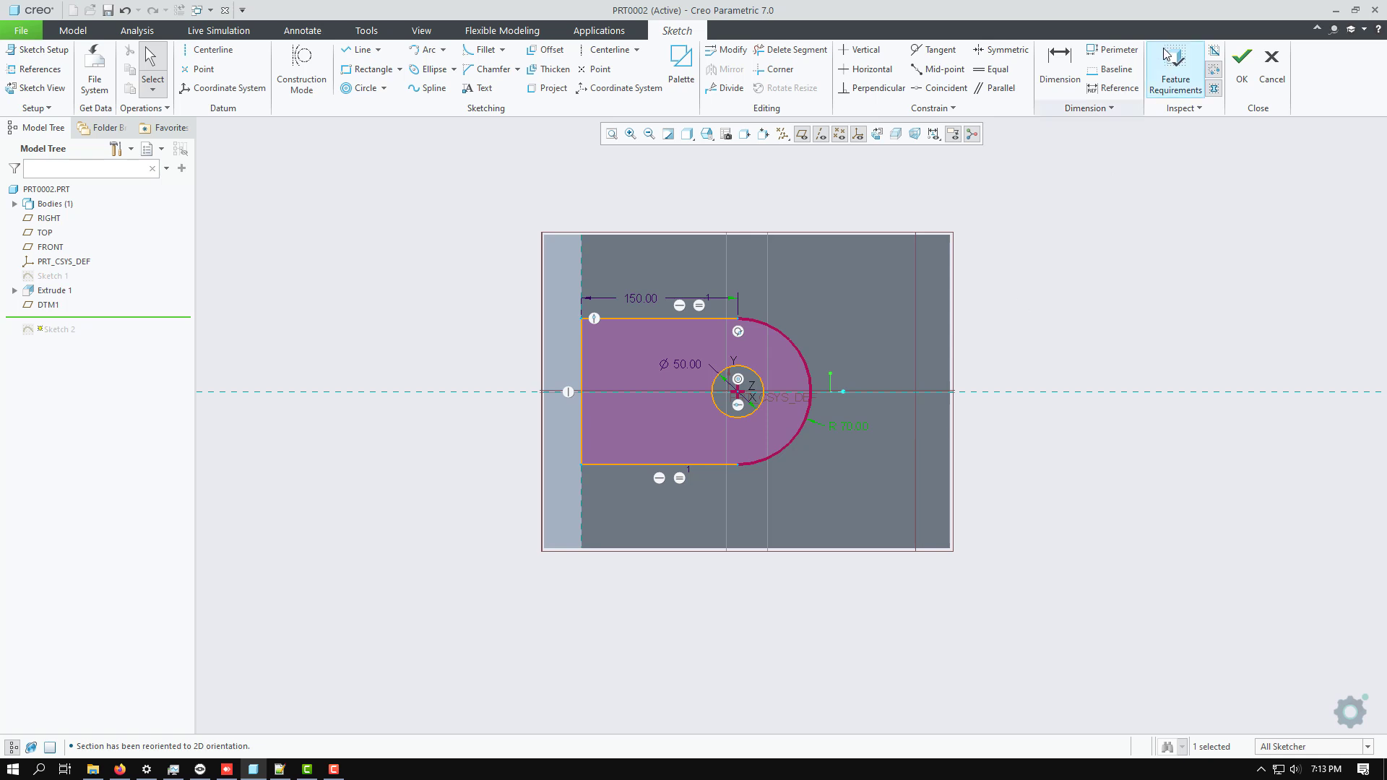
click(1242, 64)
Step: Set the diameter of the hole in the angled boss to 70 directly on the model
middle_drag(1110, 299, 1149, 236)
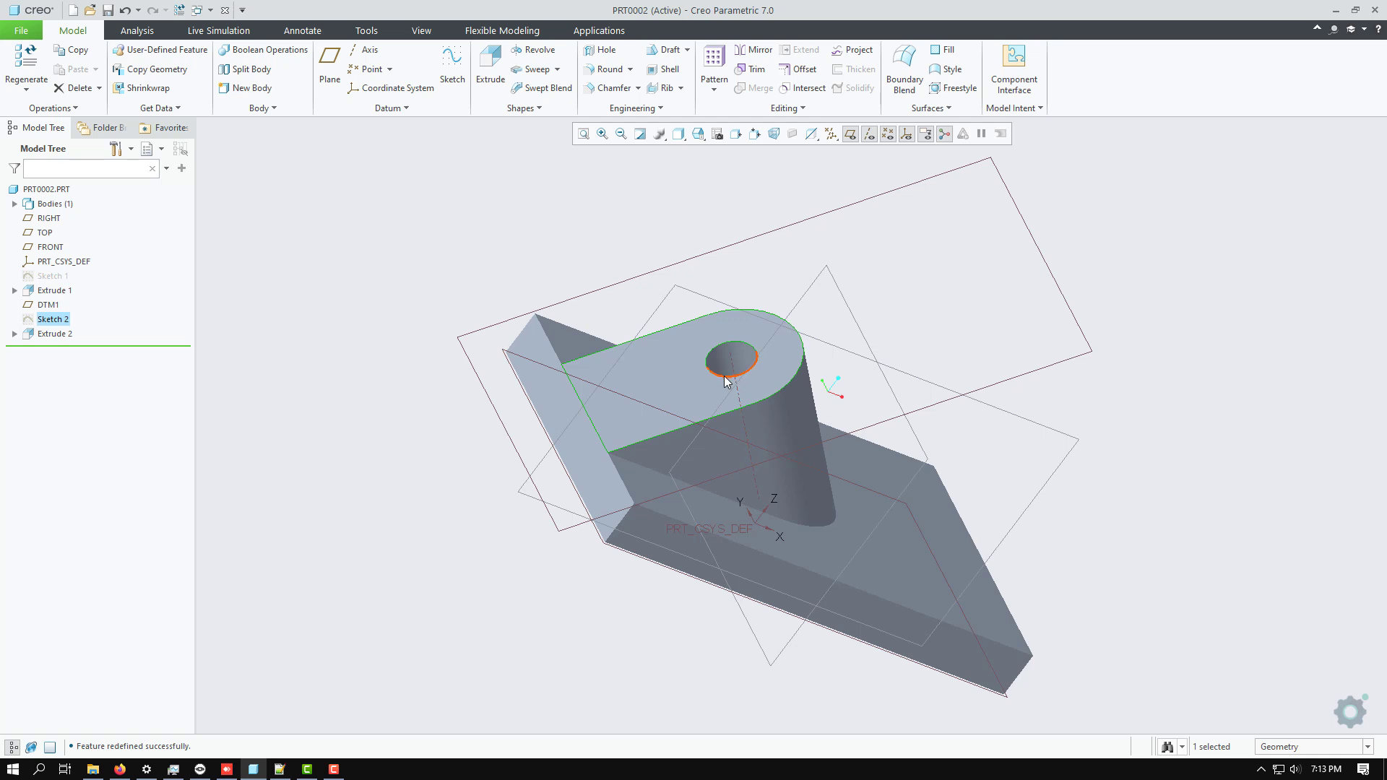
click(726, 380)
double_click(725, 381)
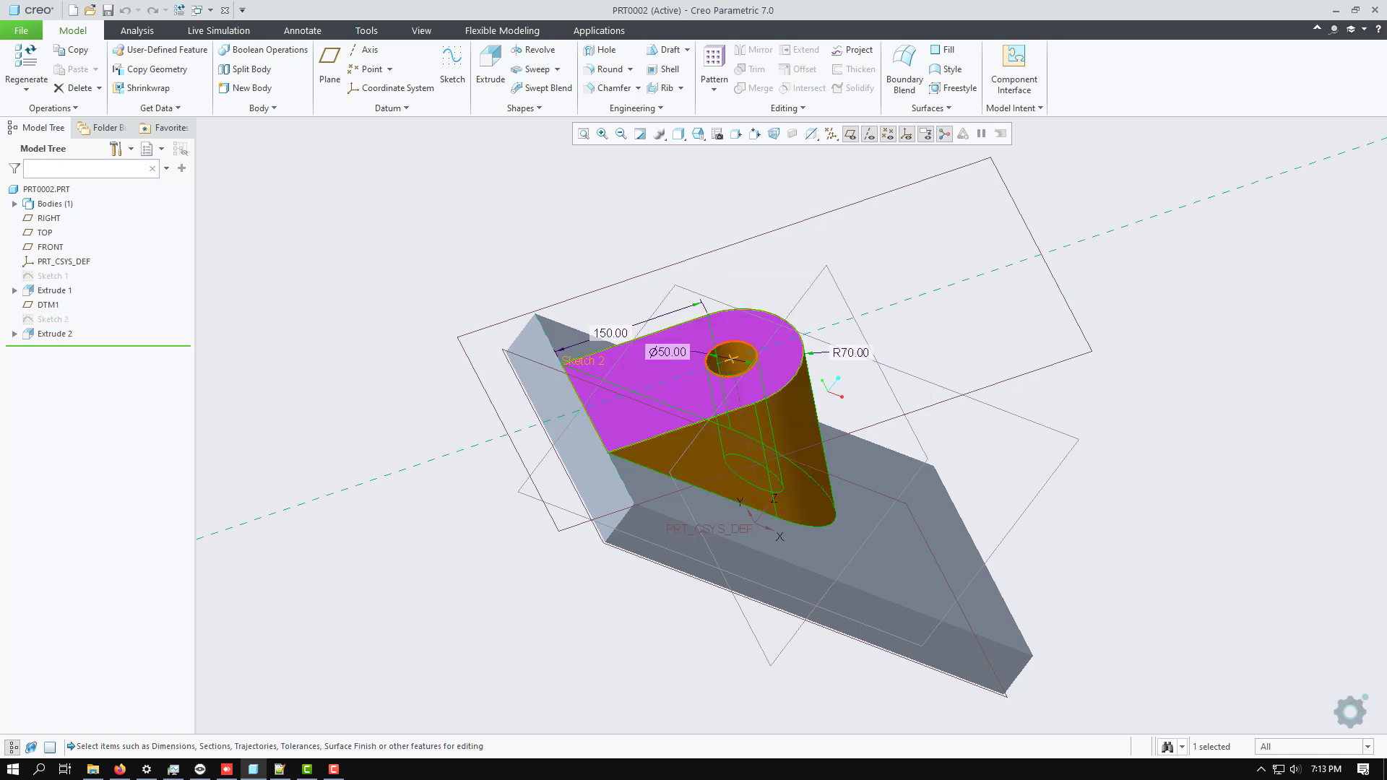
double_click(669, 349)
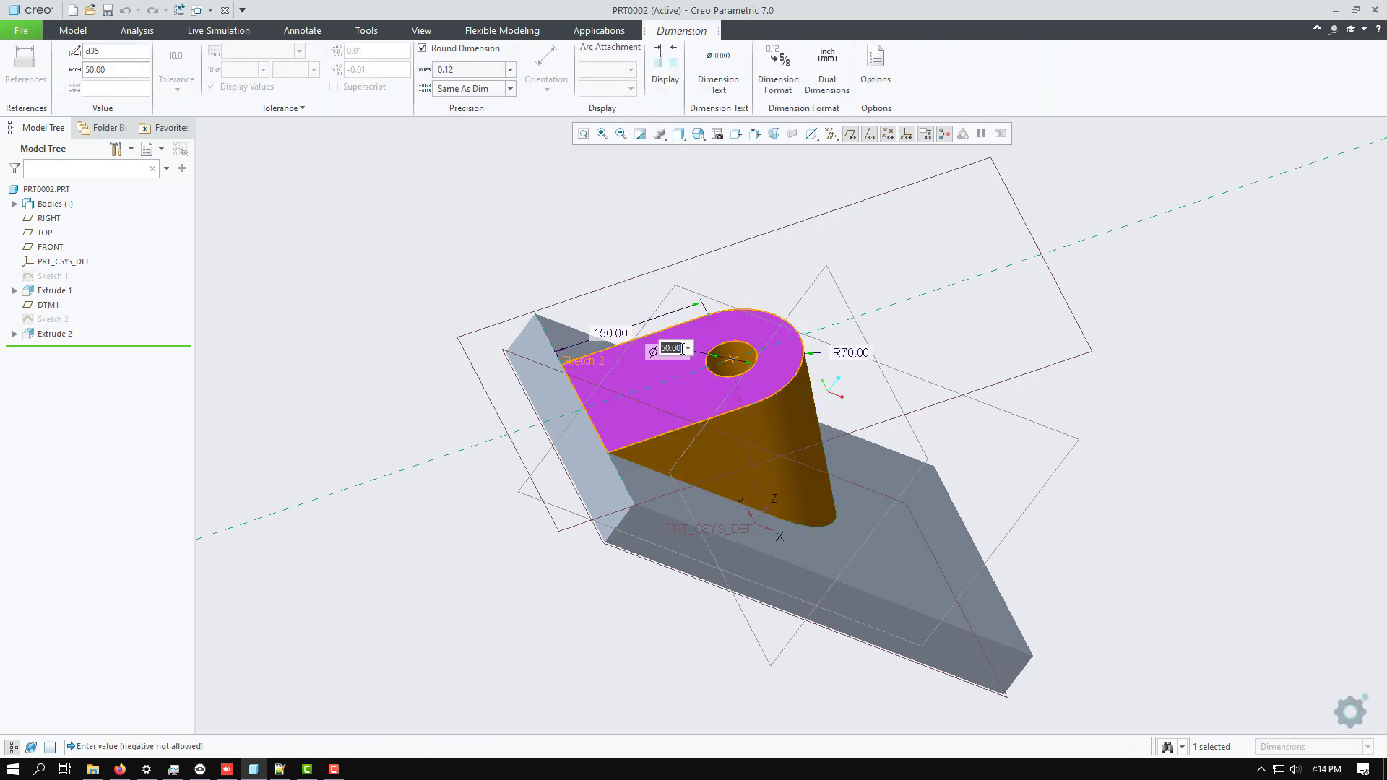
text(70)
key(Return)
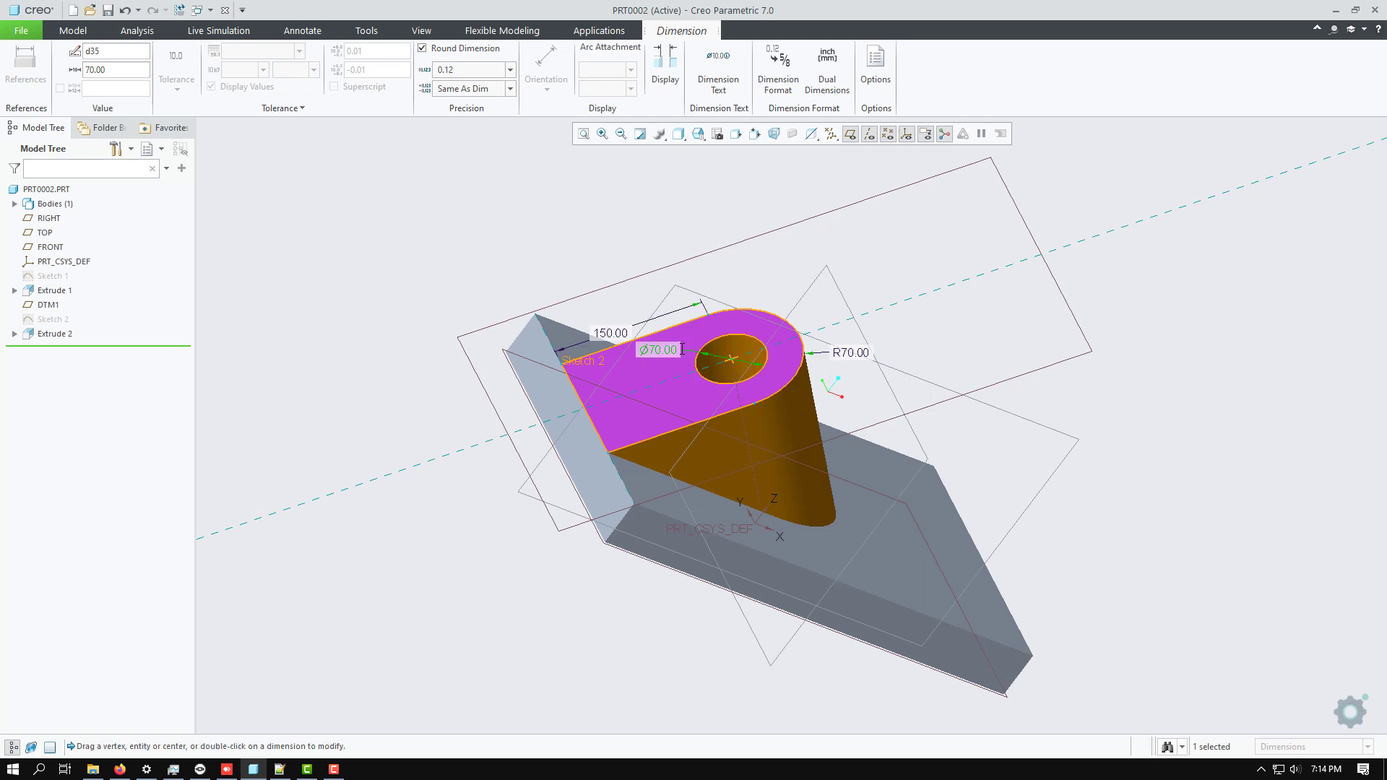
click(950, 318)
mouse_move(951, 318)
middle_down()
mouse_move(972, 372)
mouse_move(895, 332)
mouse_move(901, 232)
mouse_move(908, 278)
middle_up()
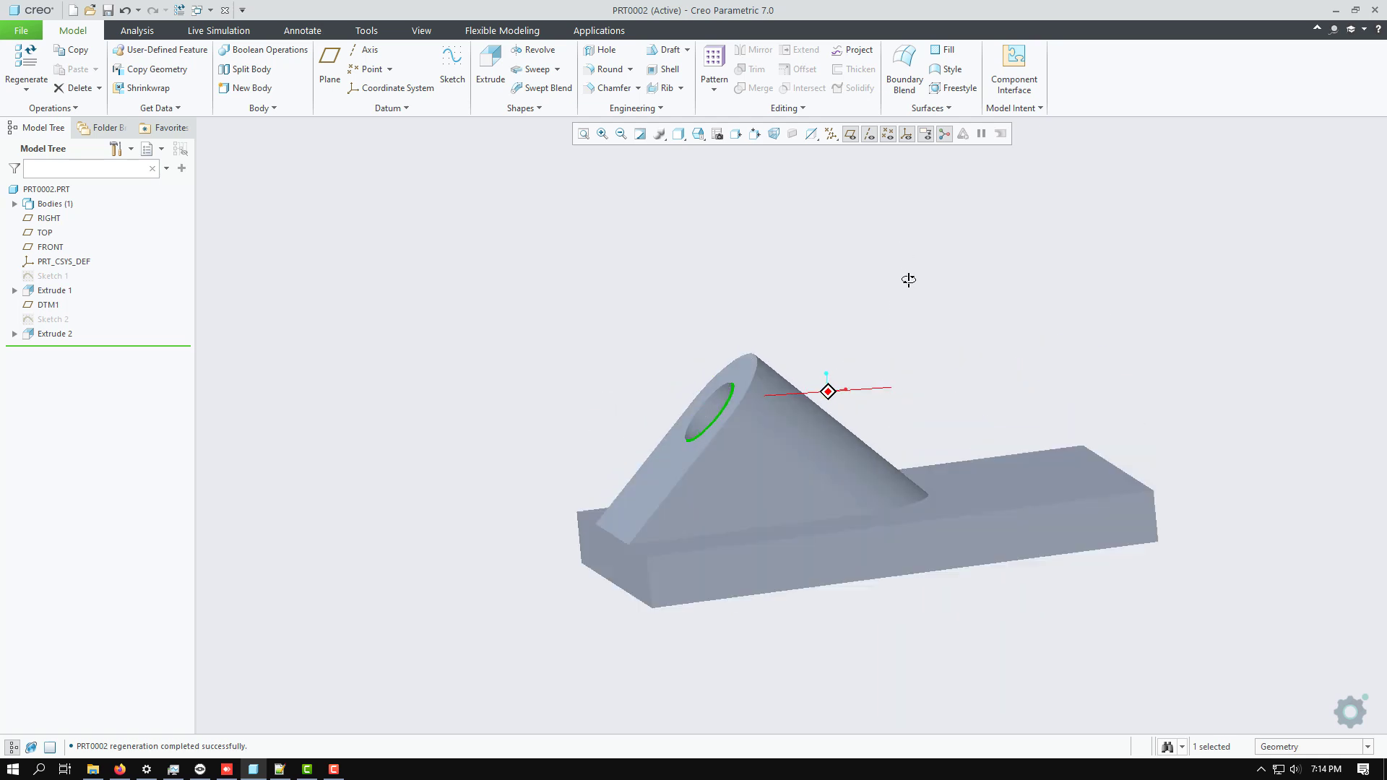
middle_drag(856, 354, 934, 512)
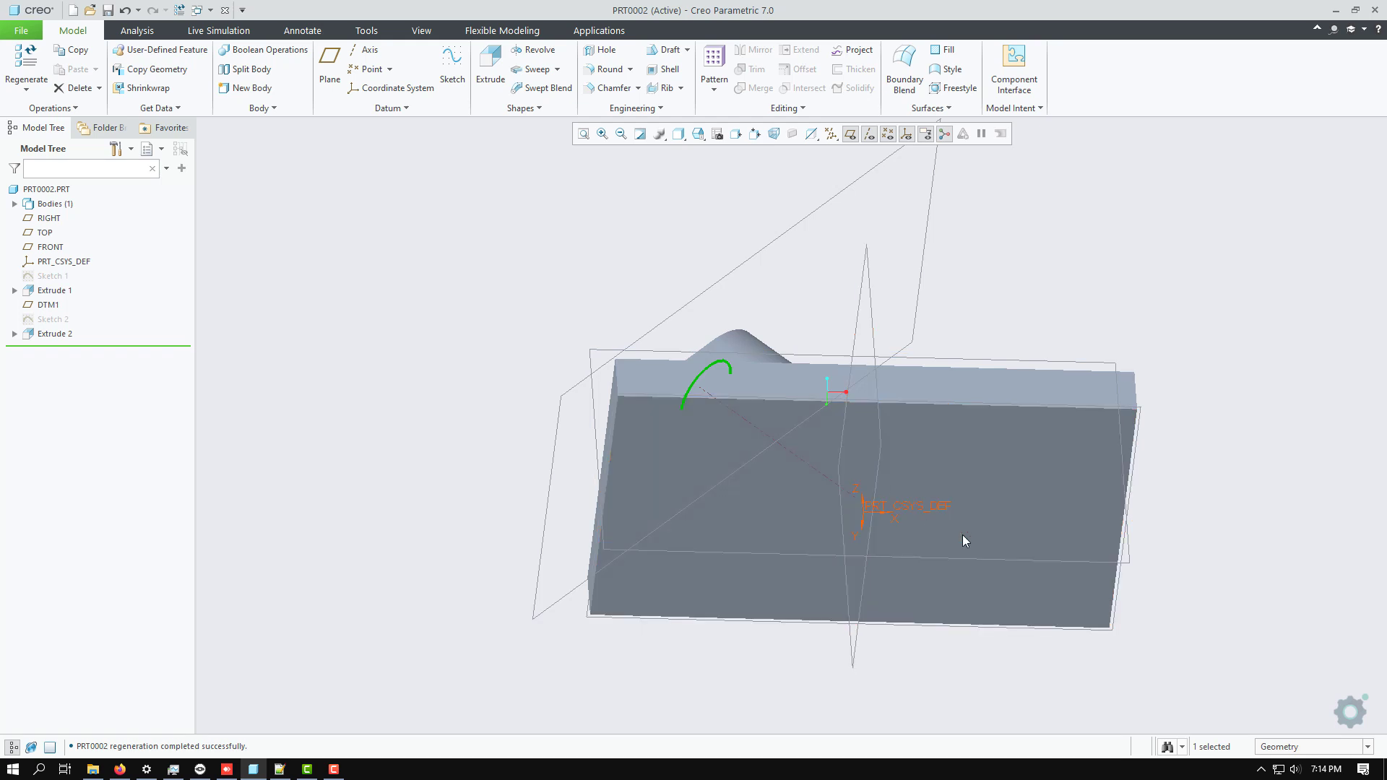
Step: Start a sketch on the boss's sloped face, viewed flat and displayed with the No Hidden style
key(ctrl+d)
click(726, 392)
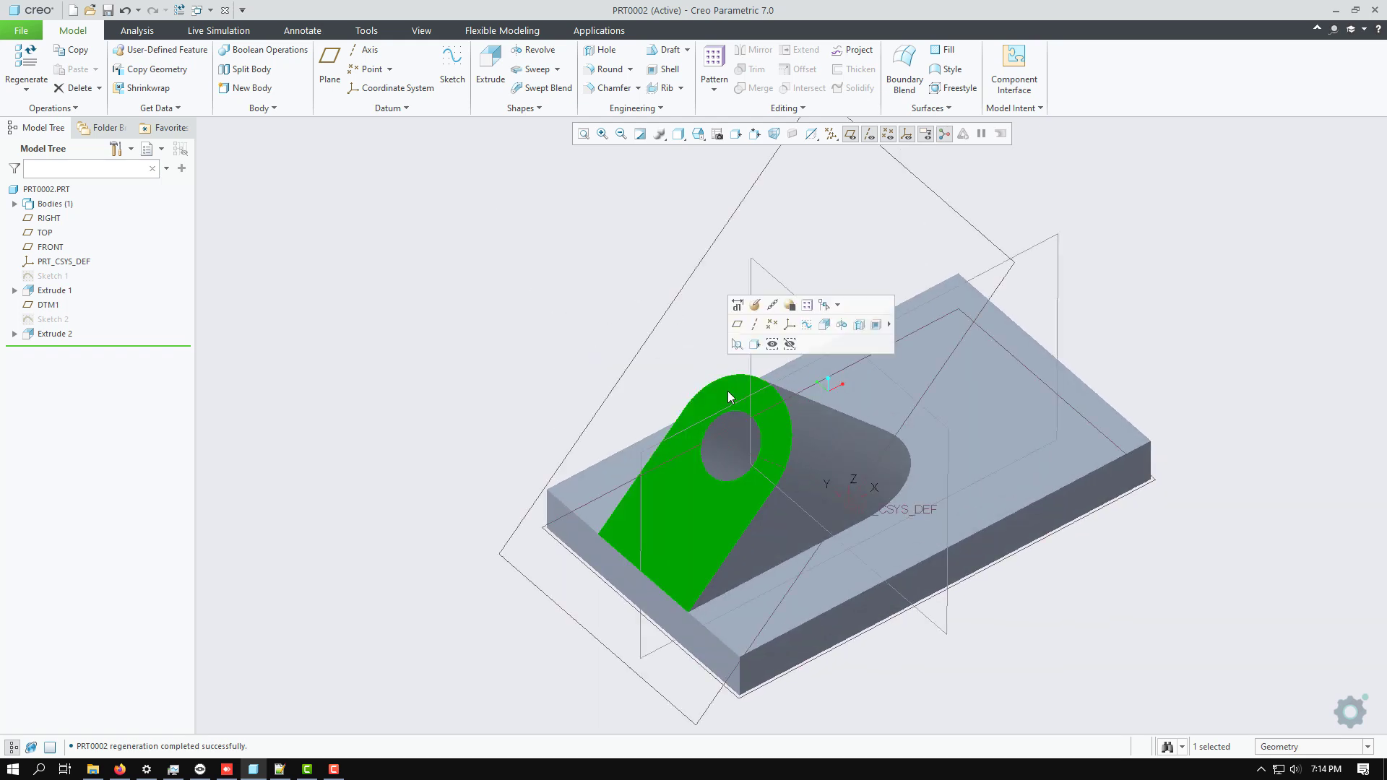
click(807, 324)
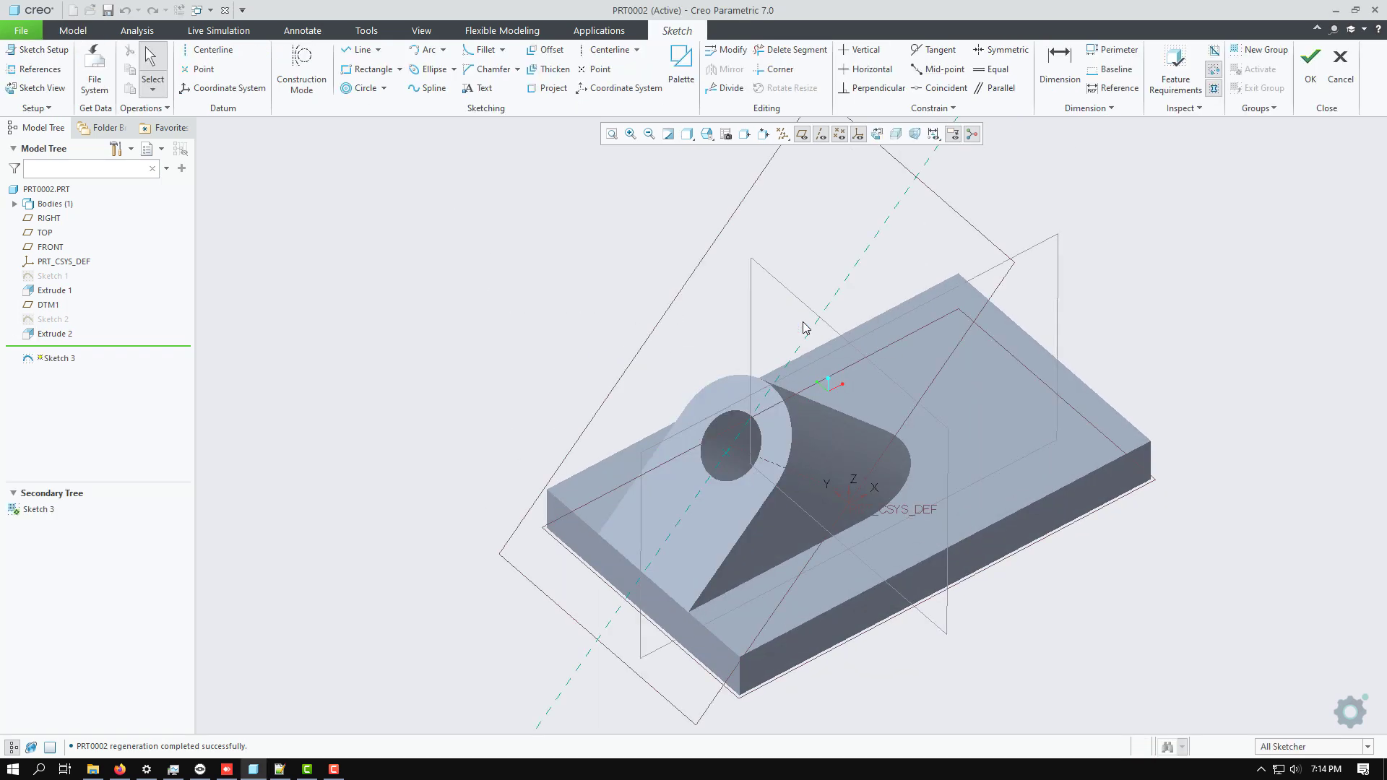
click(36, 87)
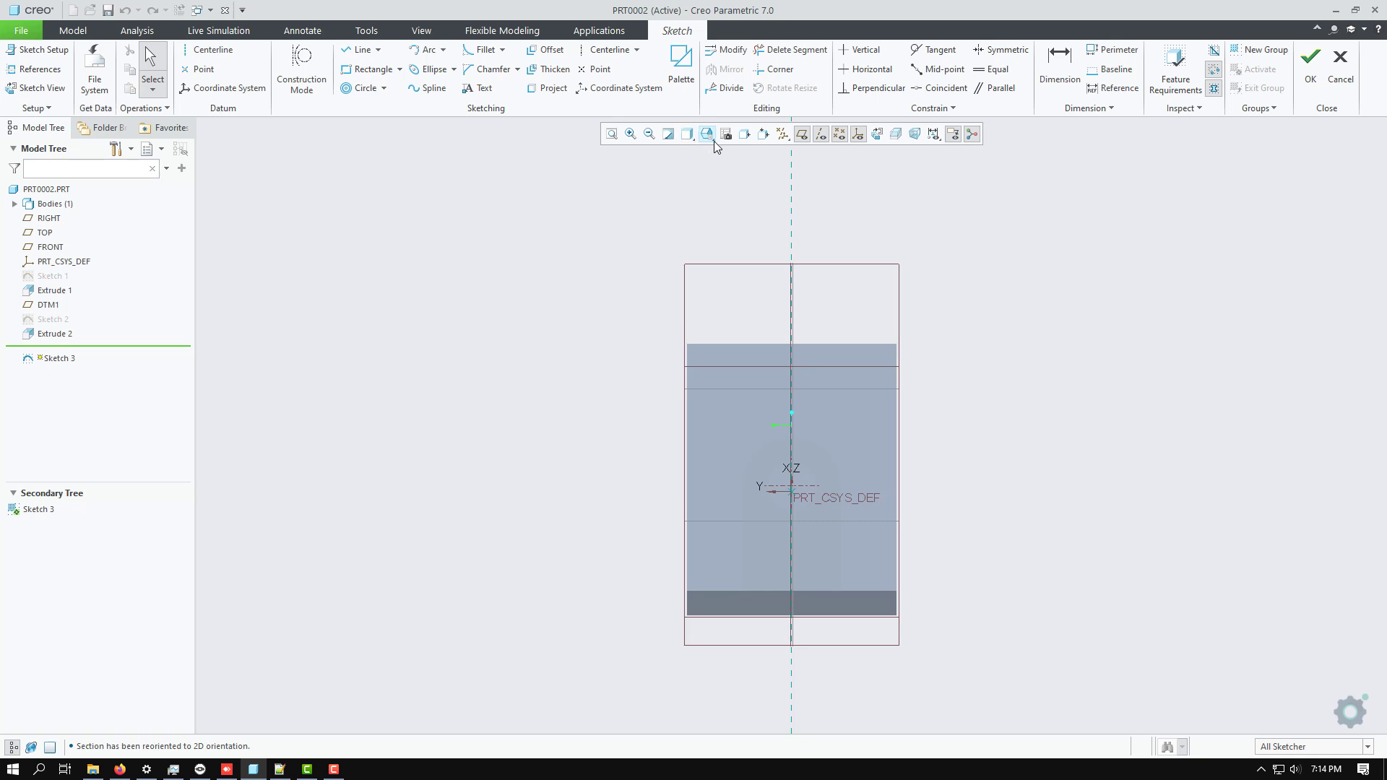
click(687, 133)
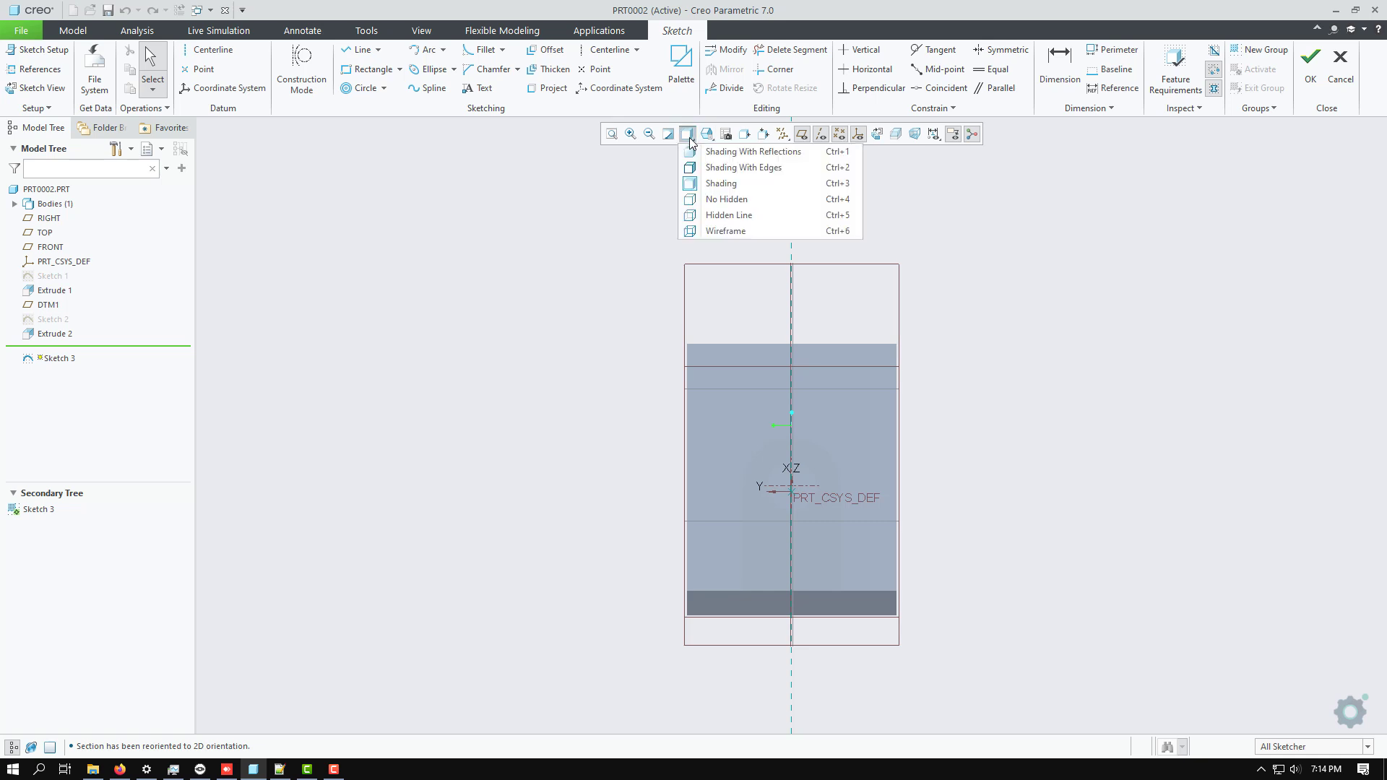
click(697, 198)
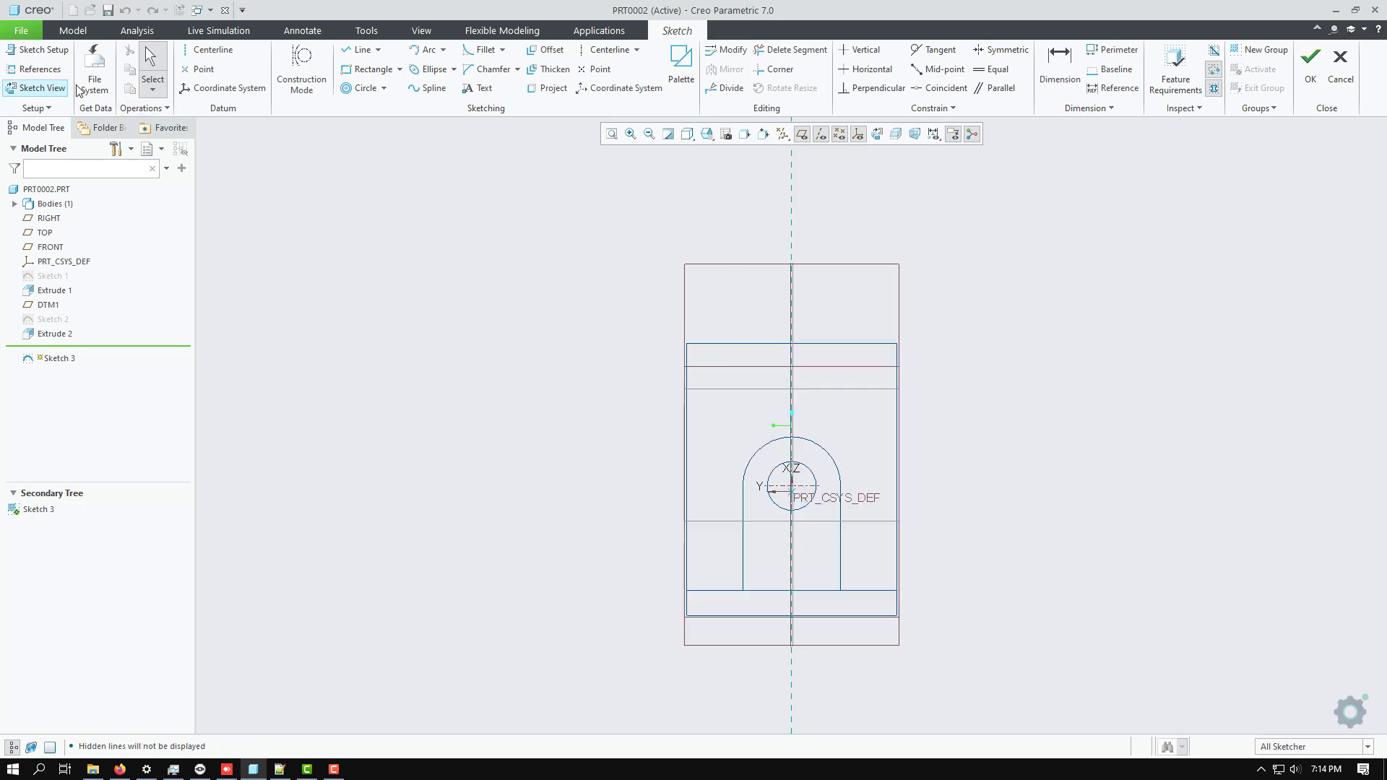
Step: Sketch a circle concentric with the boss's hole and matching the hole's edge
click(361, 88)
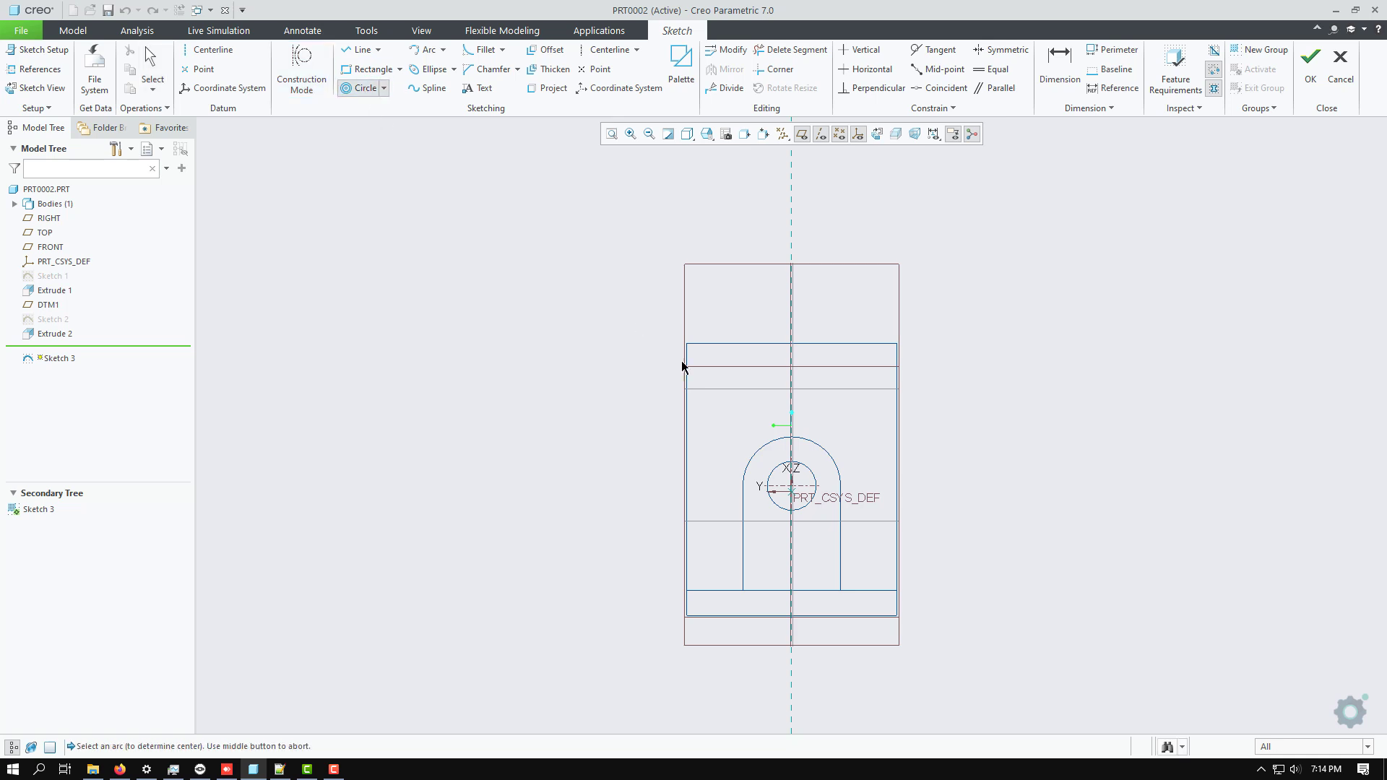
click(777, 465)
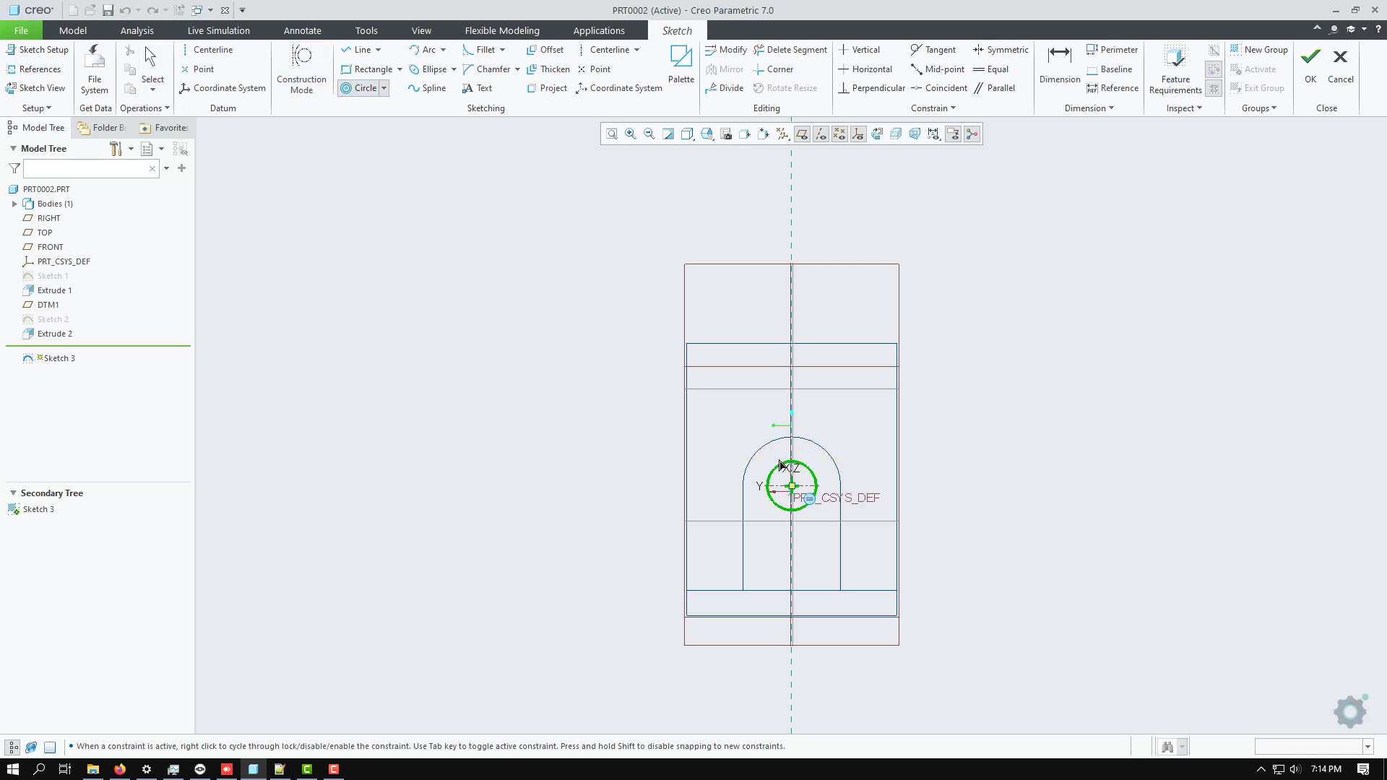
click(779, 461)
middle_click(923, 410)
middle_click(925, 443)
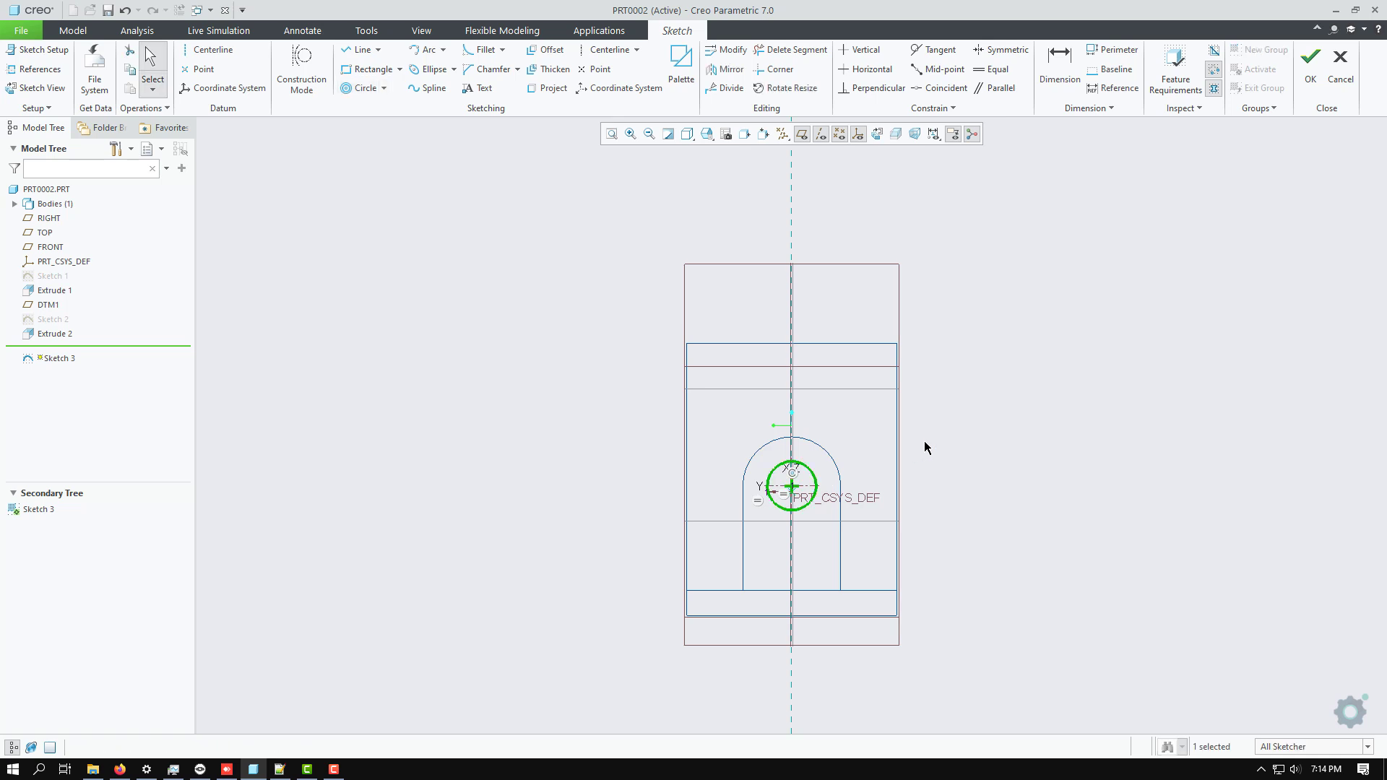
Step: Switch the model display to Shading and finish the circle sketch on the boss's sloped face
mouse_move(709, 158)
middle_down()
mouse_move(861, 346)
mouse_move(765, 495)
middle_up()
scroll(777, 500, down, 6)
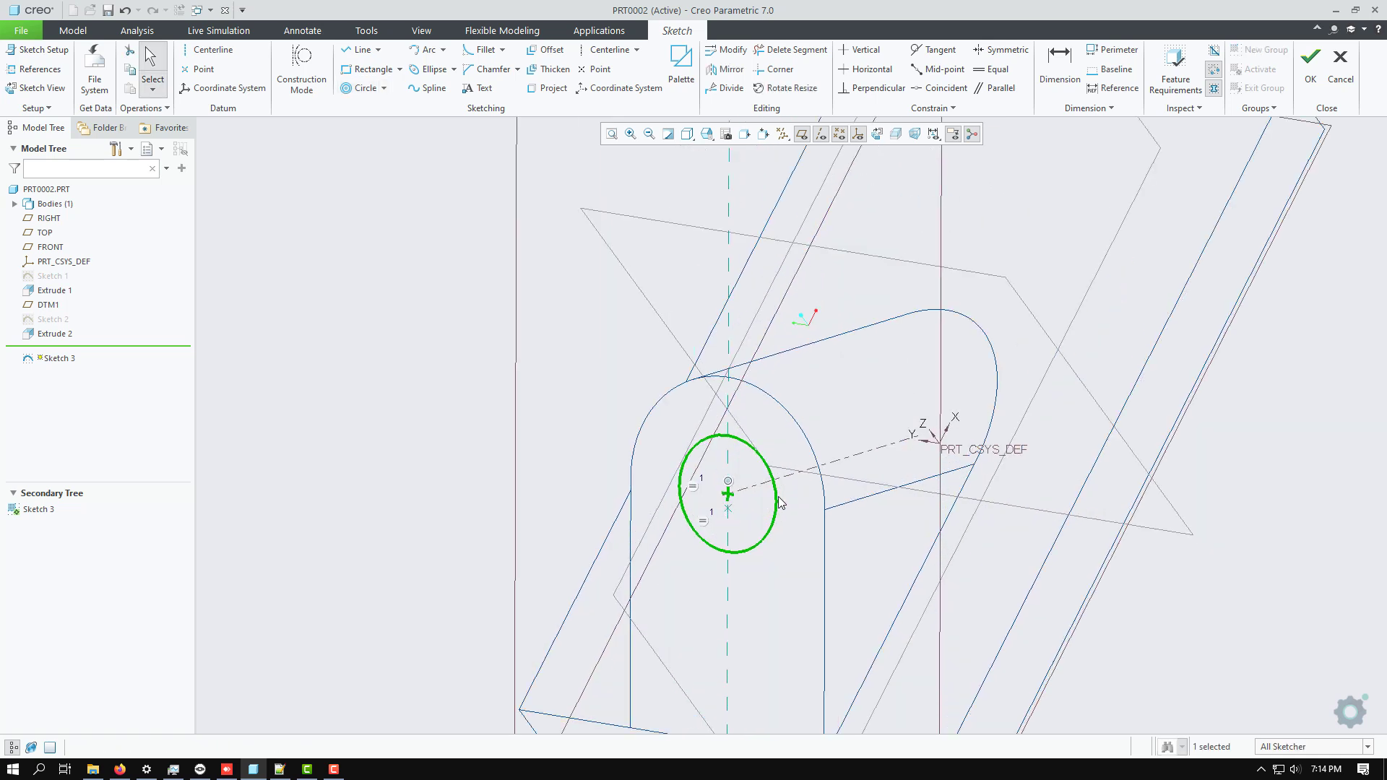
click(690, 138)
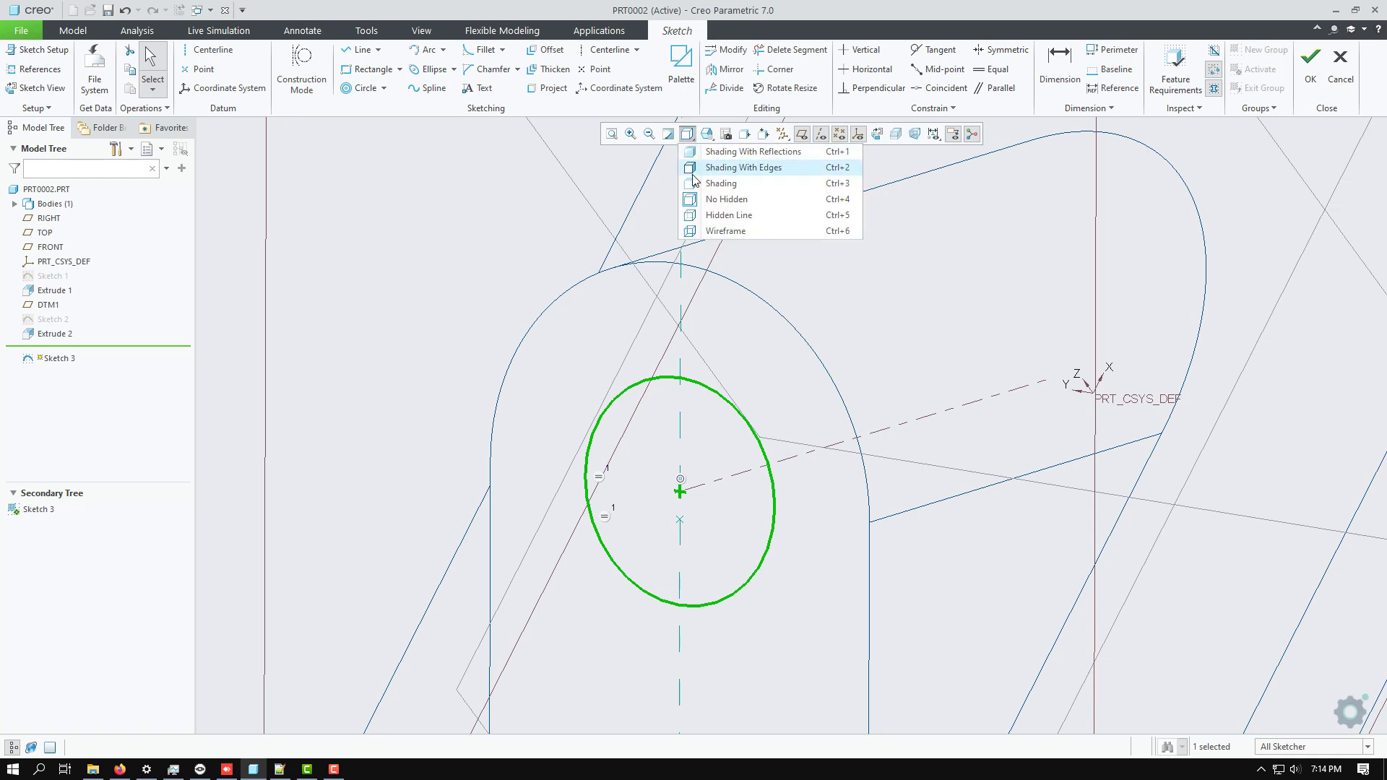
click(696, 184)
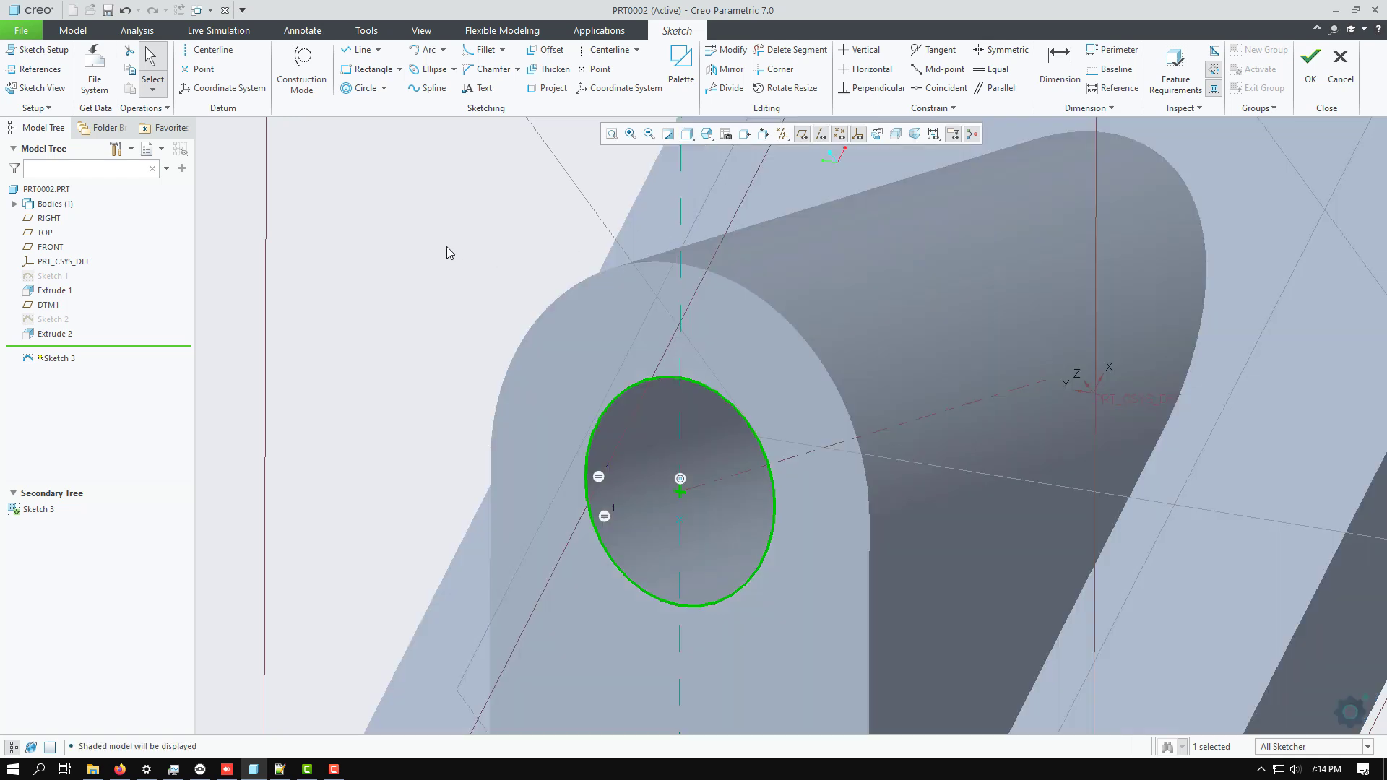
click(416, 232)
middle_drag(416, 232, 408, 190)
click(1308, 68)
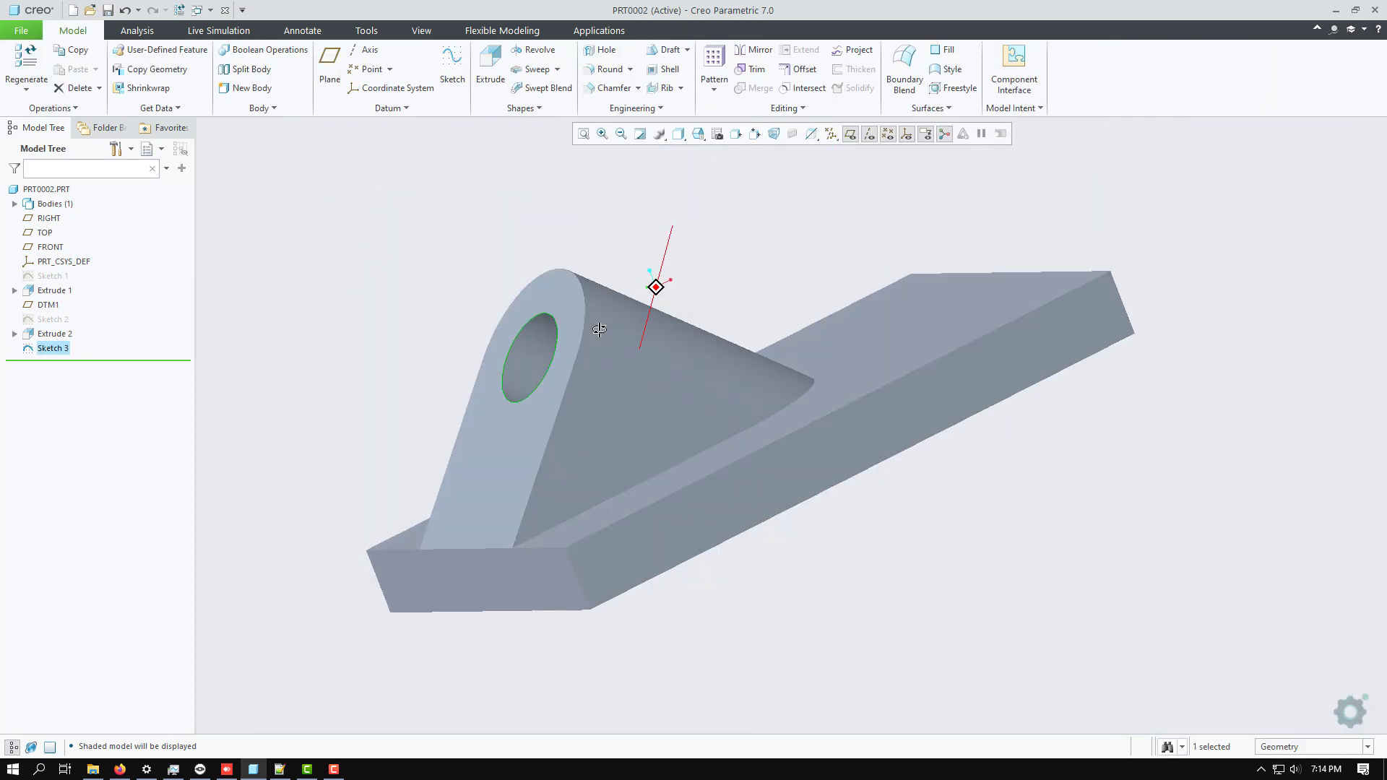
middle_drag(599, 330, 557, 350)
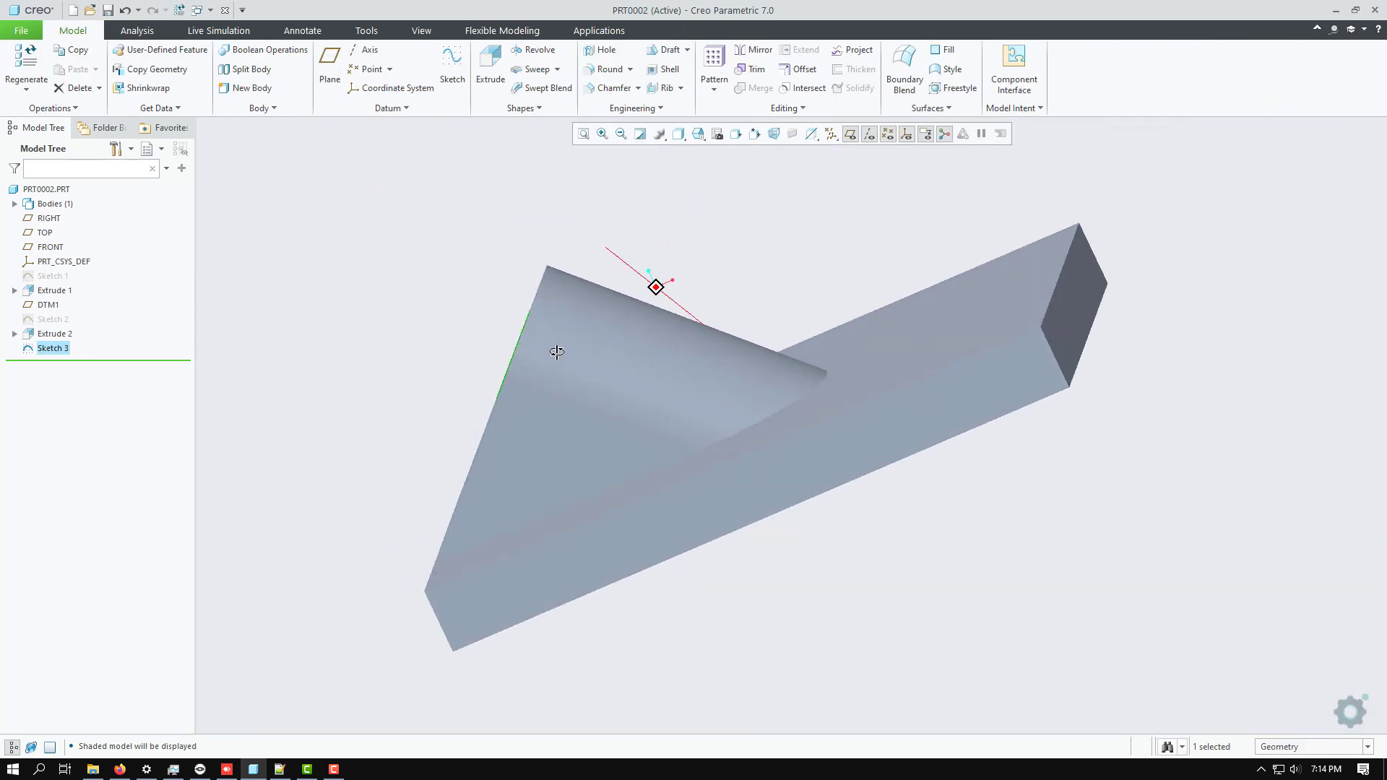
Step: Extrude the circle sketch as a solid that removes material from the model
click(490, 58)
middle_drag(386, 209, 414, 219)
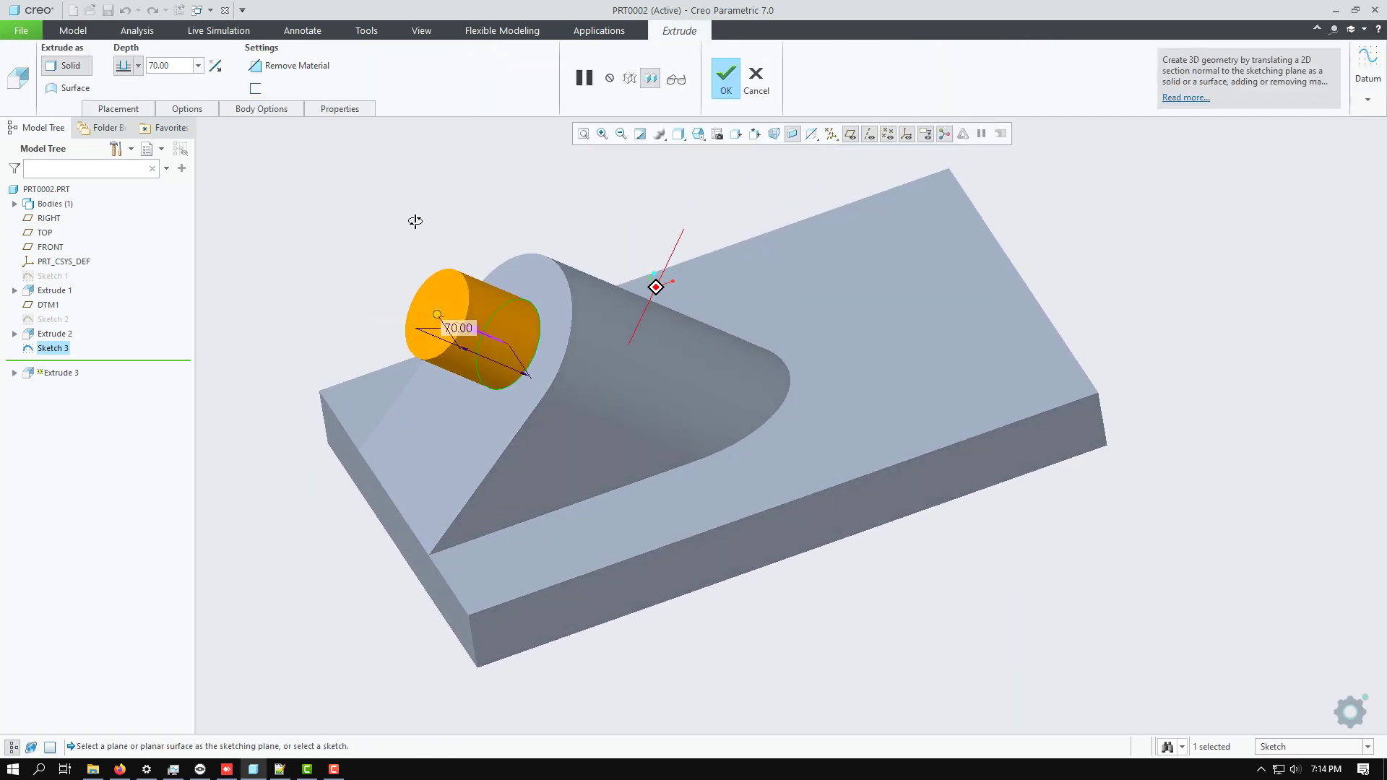
click(297, 66)
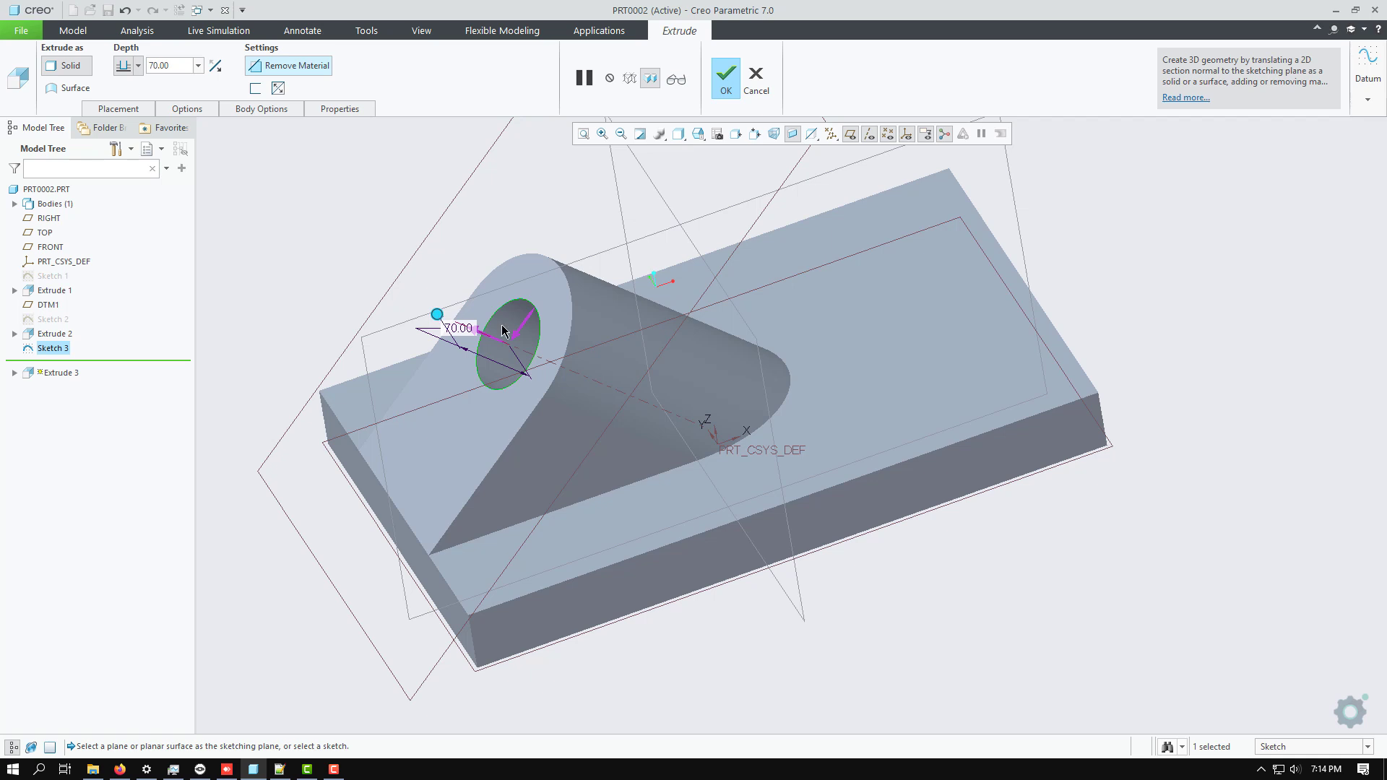
middle_drag(503, 331, 506, 238)
Step: Make the cut end at the block's underside face and complete the extrusion
click(138, 65)
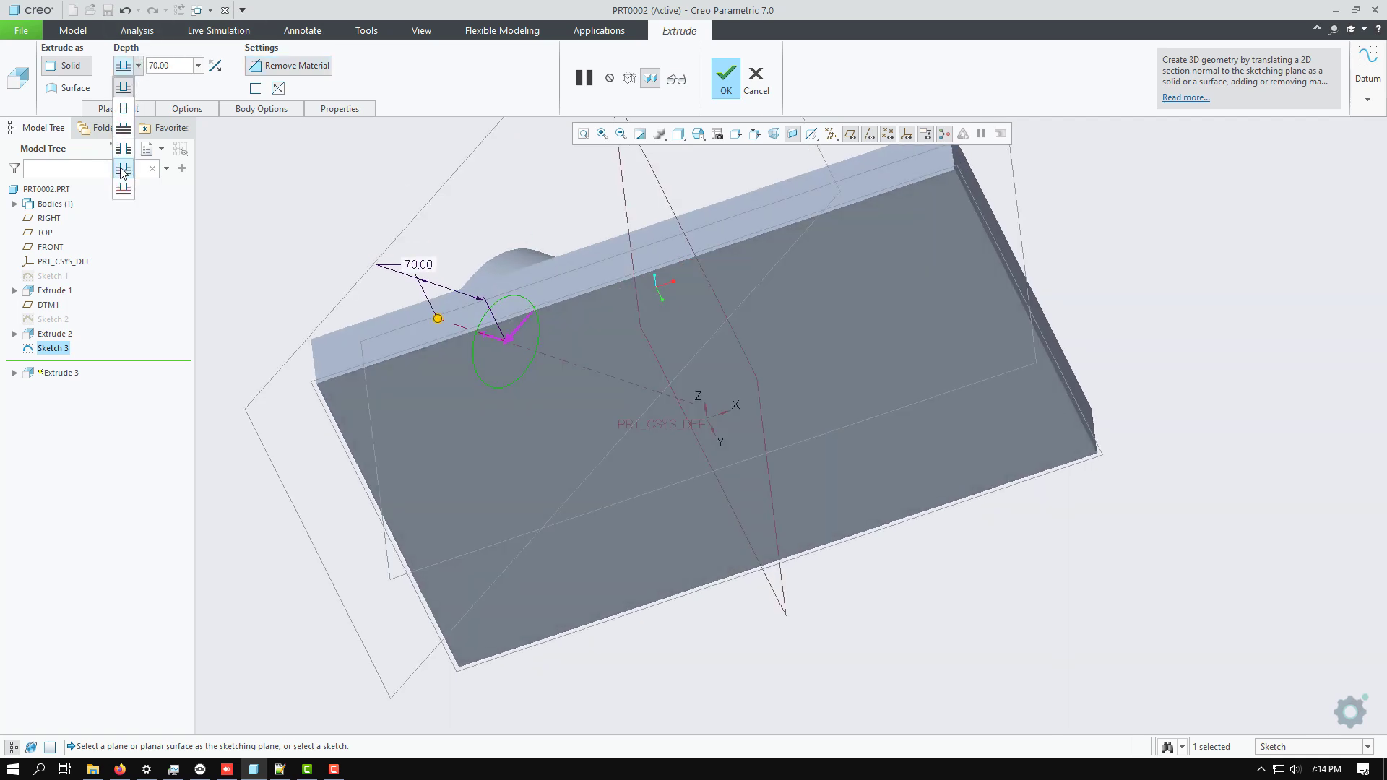
click(123, 169)
click(591, 441)
middle_drag(937, 404, 944, 322)
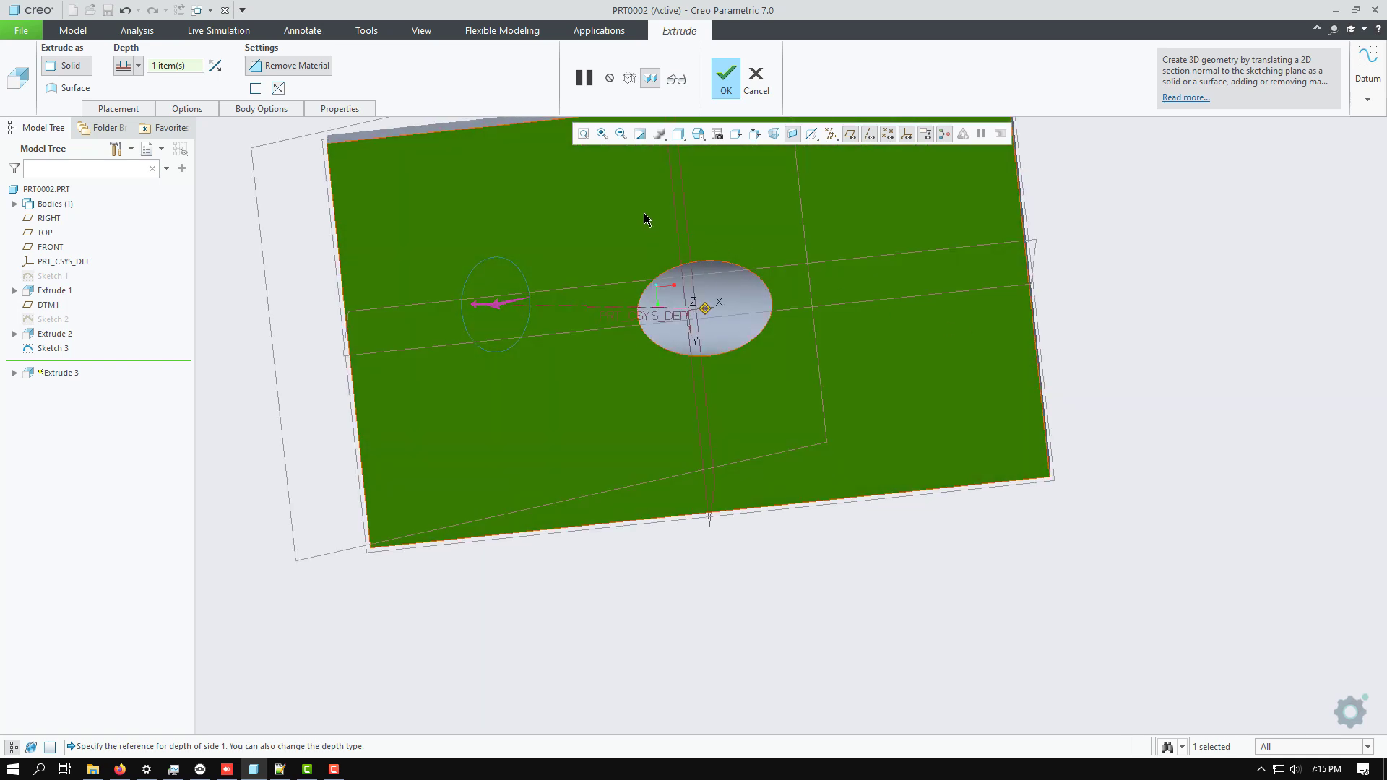
middle_drag(647, 217, 581, 343)
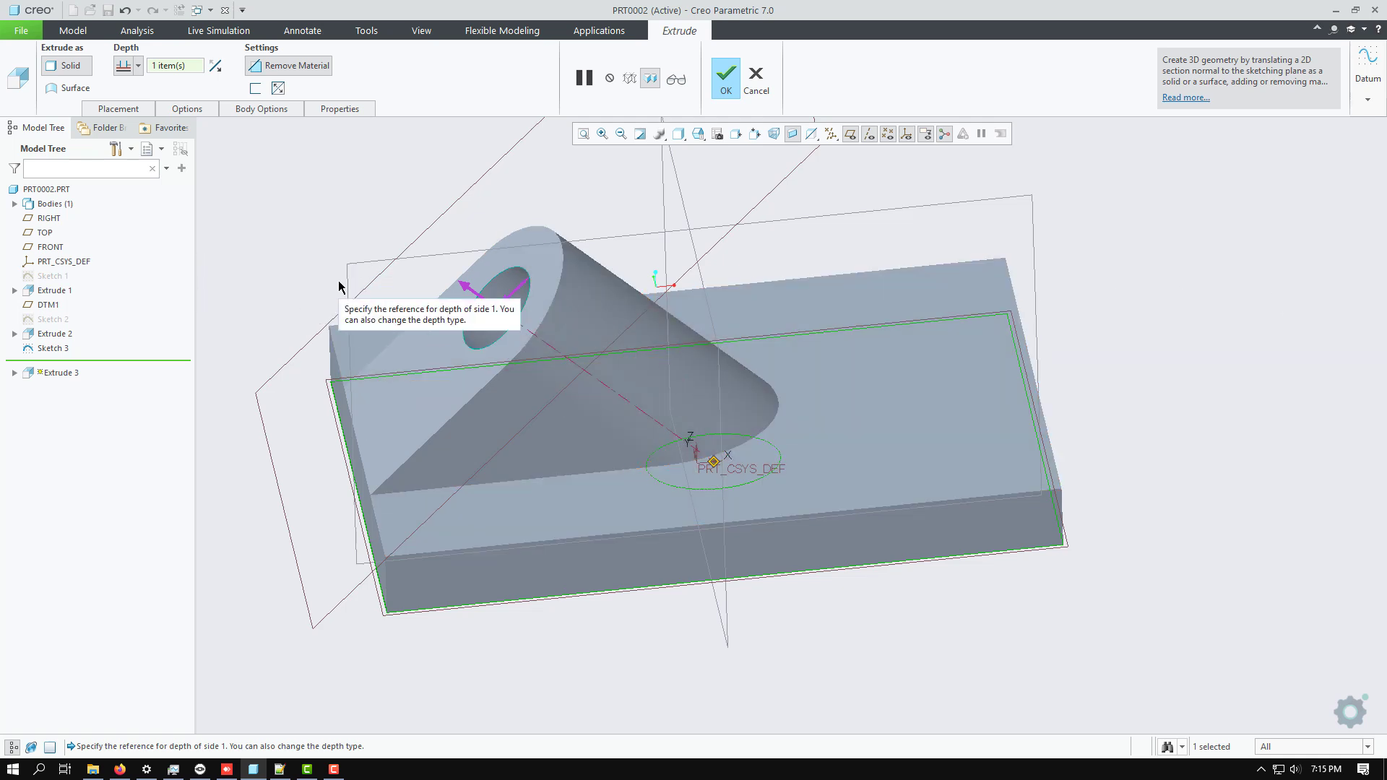
mouse_move(310, 272)
middle_down()
mouse_move(378, 282)
mouse_move(338, 273)
middle_up()
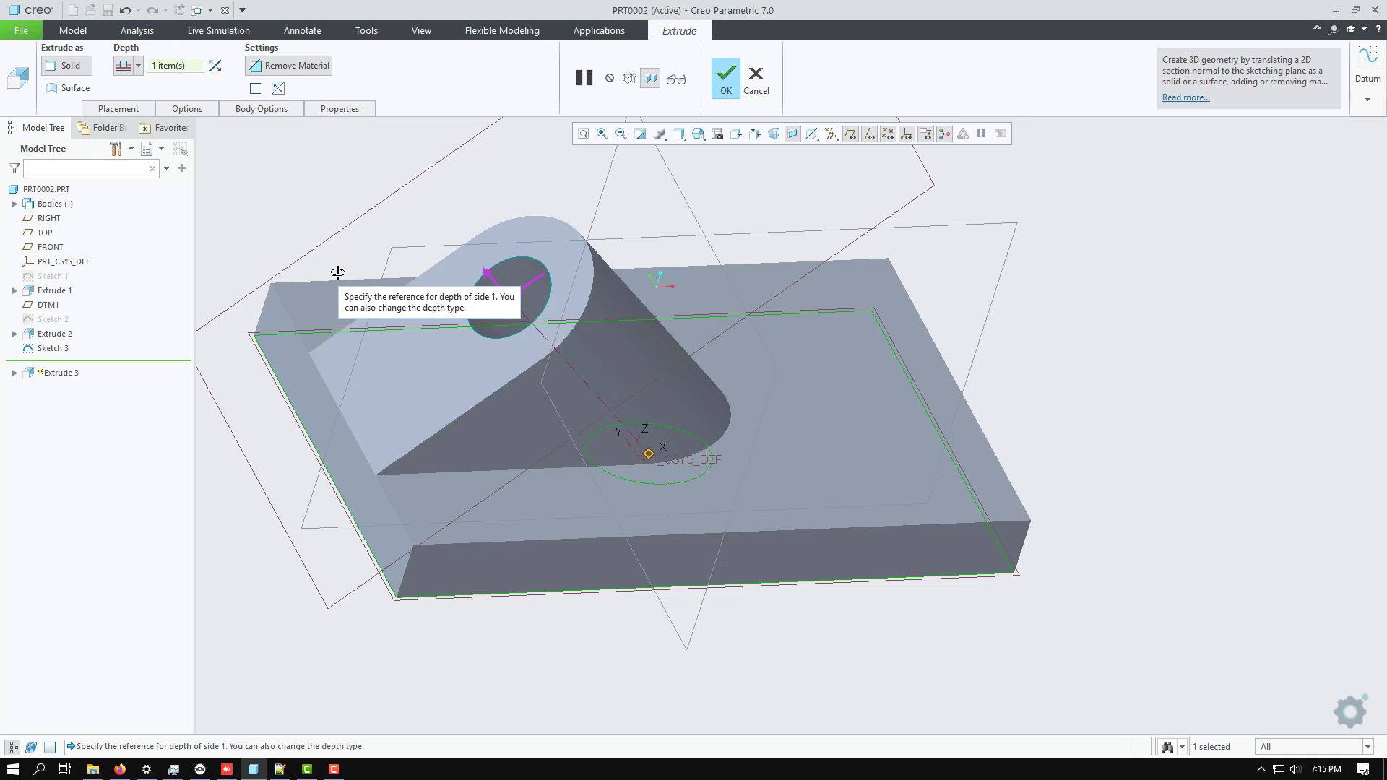
scroll(969, 390, up, 3)
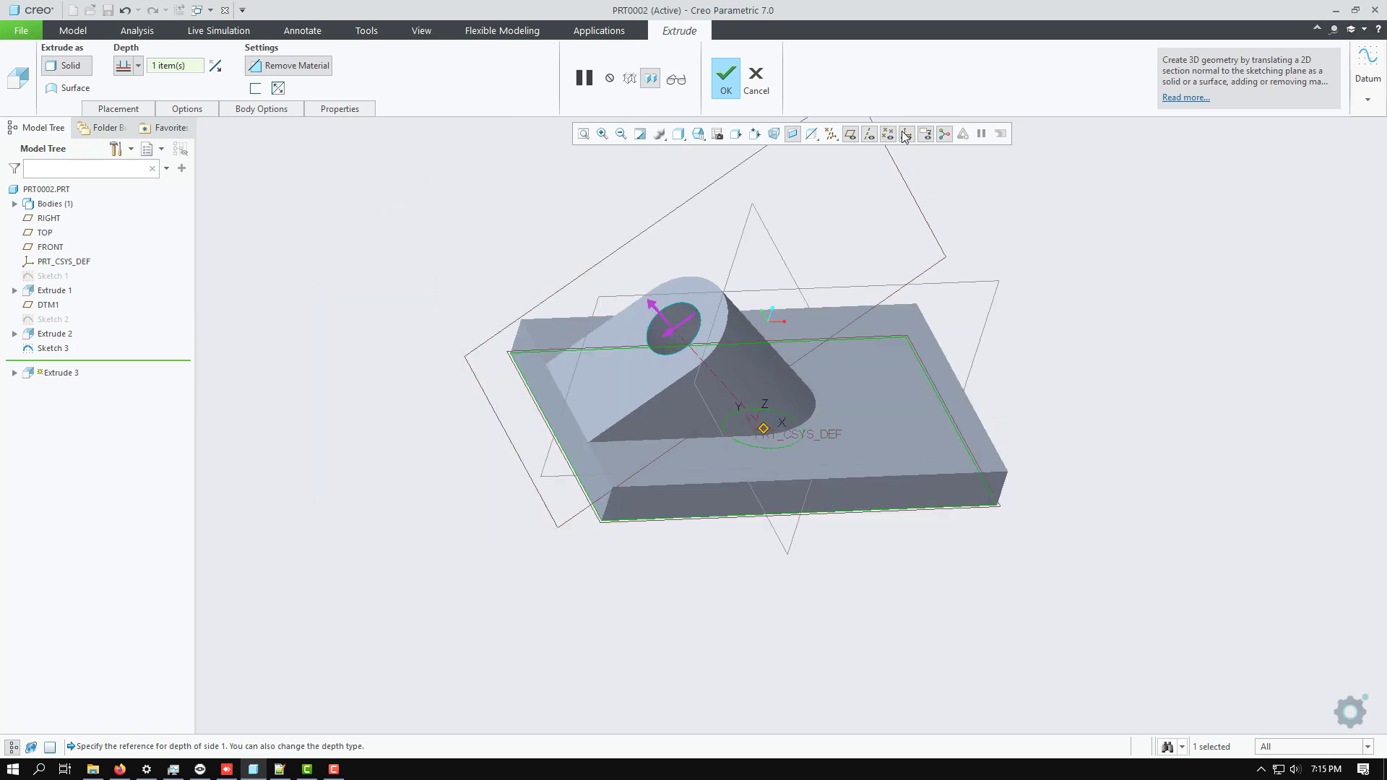
click(725, 78)
mouse_move(604, 380)
middle_down()
mouse_move(489, 322)
mouse_move(495, 303)
mouse_move(434, 306)
mouse_move(446, 339)
mouse_move(485, 357)
mouse_move(405, 174)
mouse_move(431, 216)
mouse_move(434, 288)
middle_up()
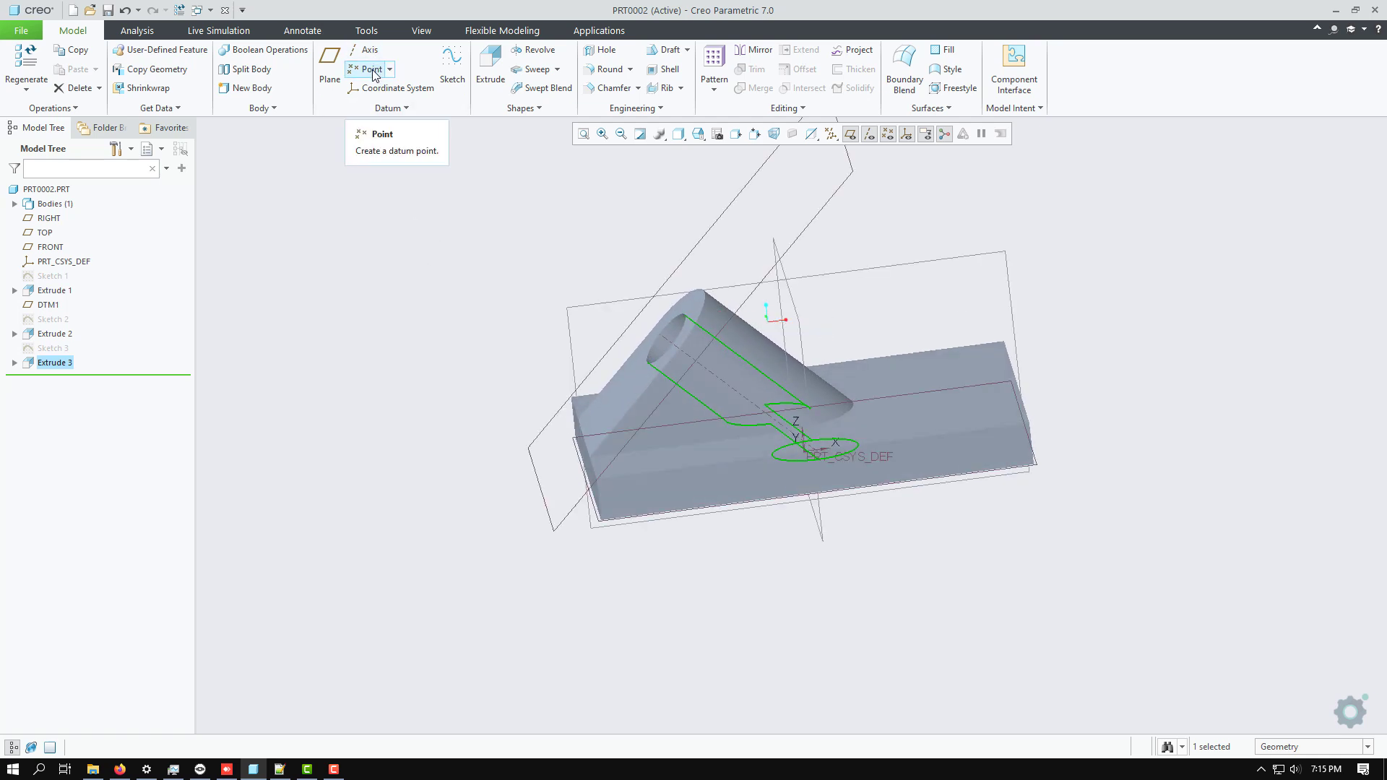
middle_drag(455, 217, 458, 233)
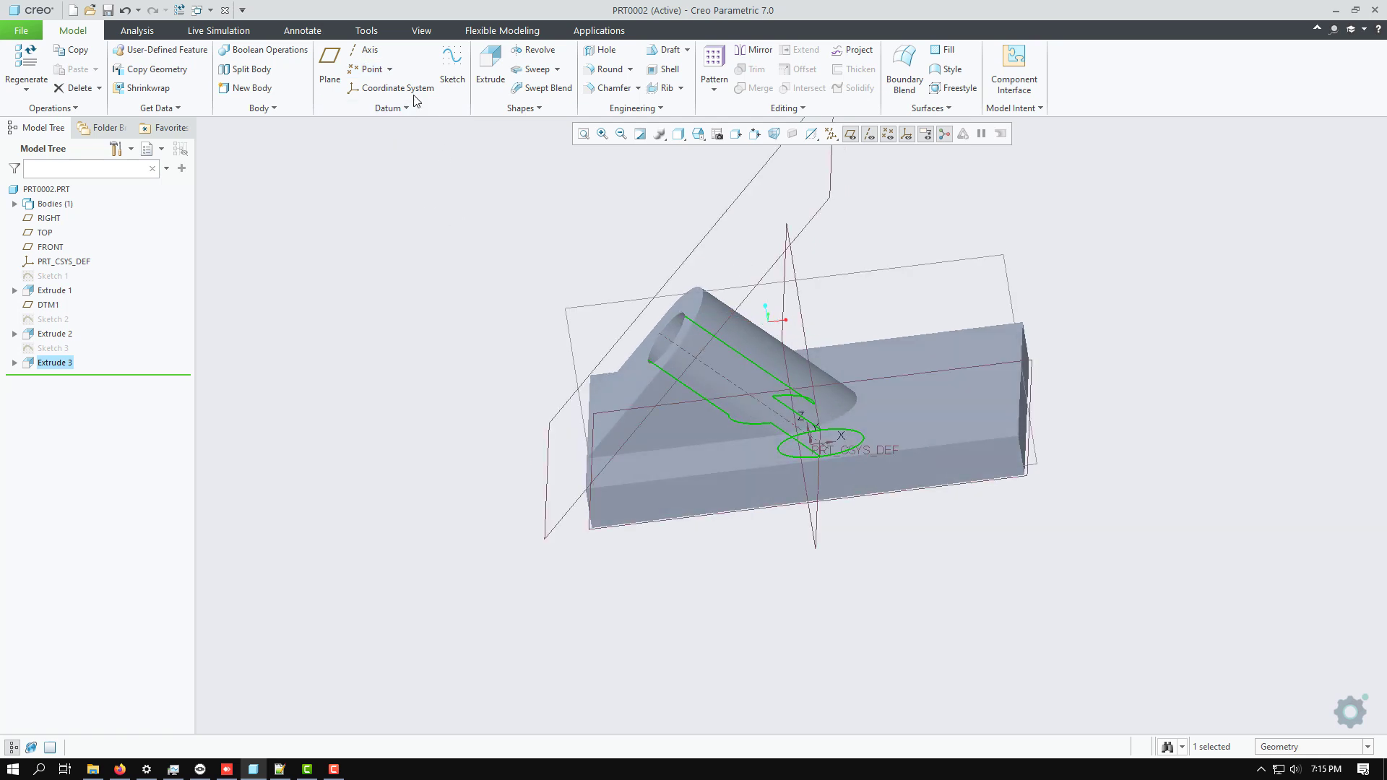
click(403, 278)
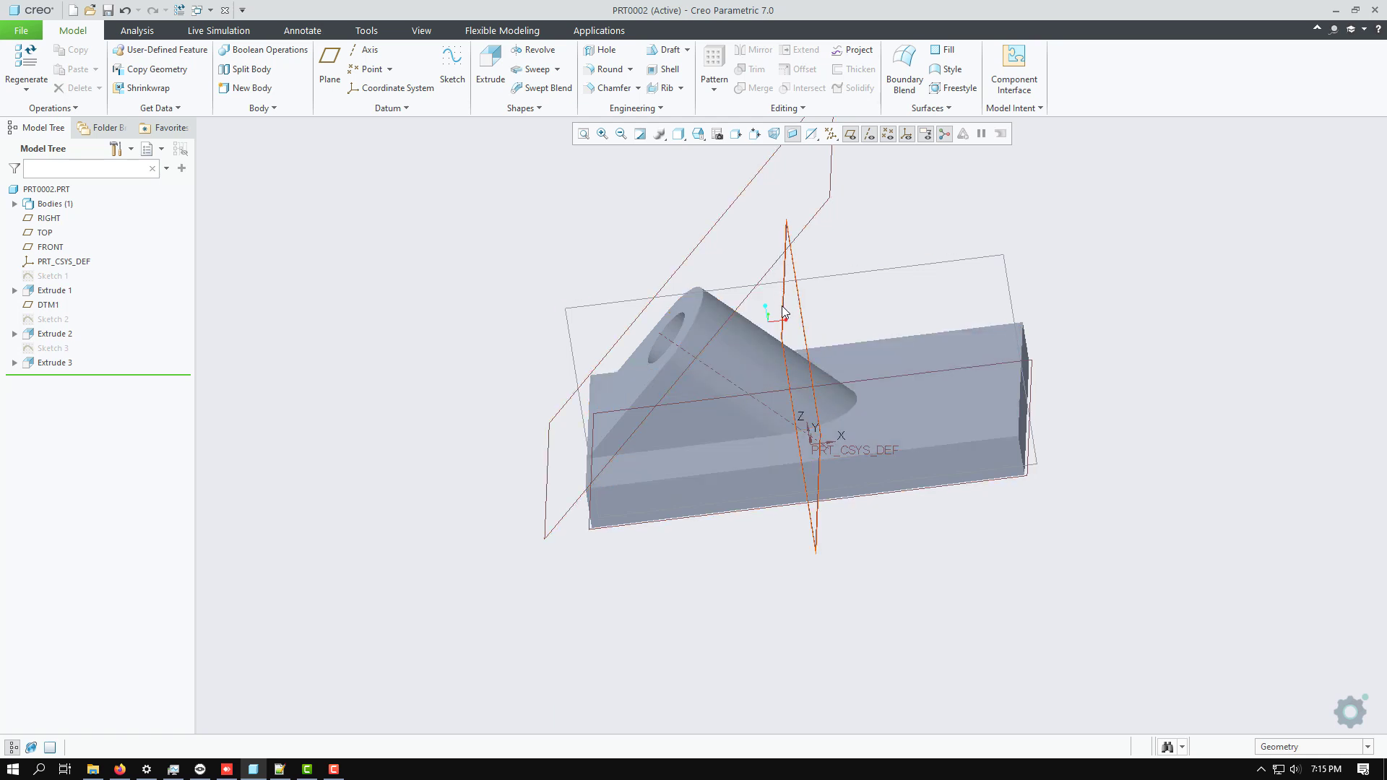
click(784, 334)
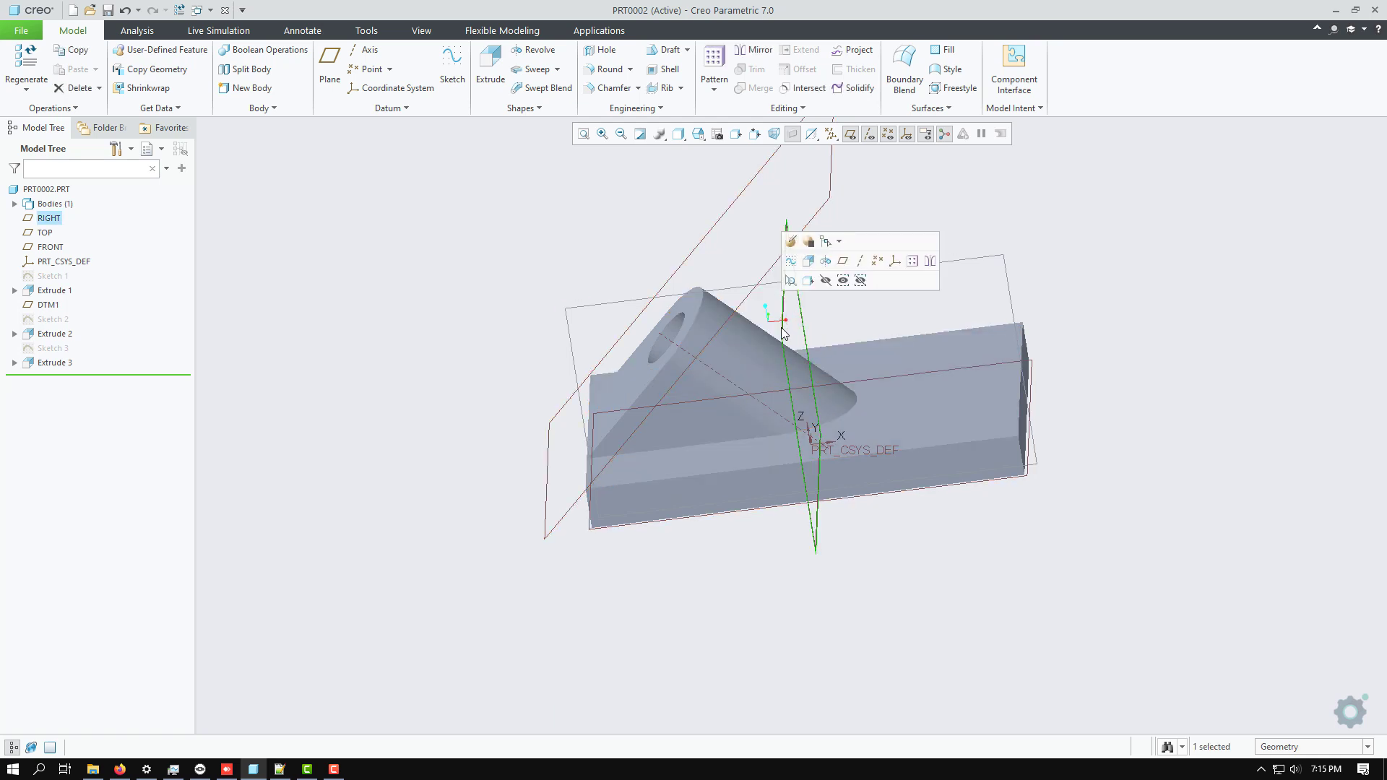
click(982, 574)
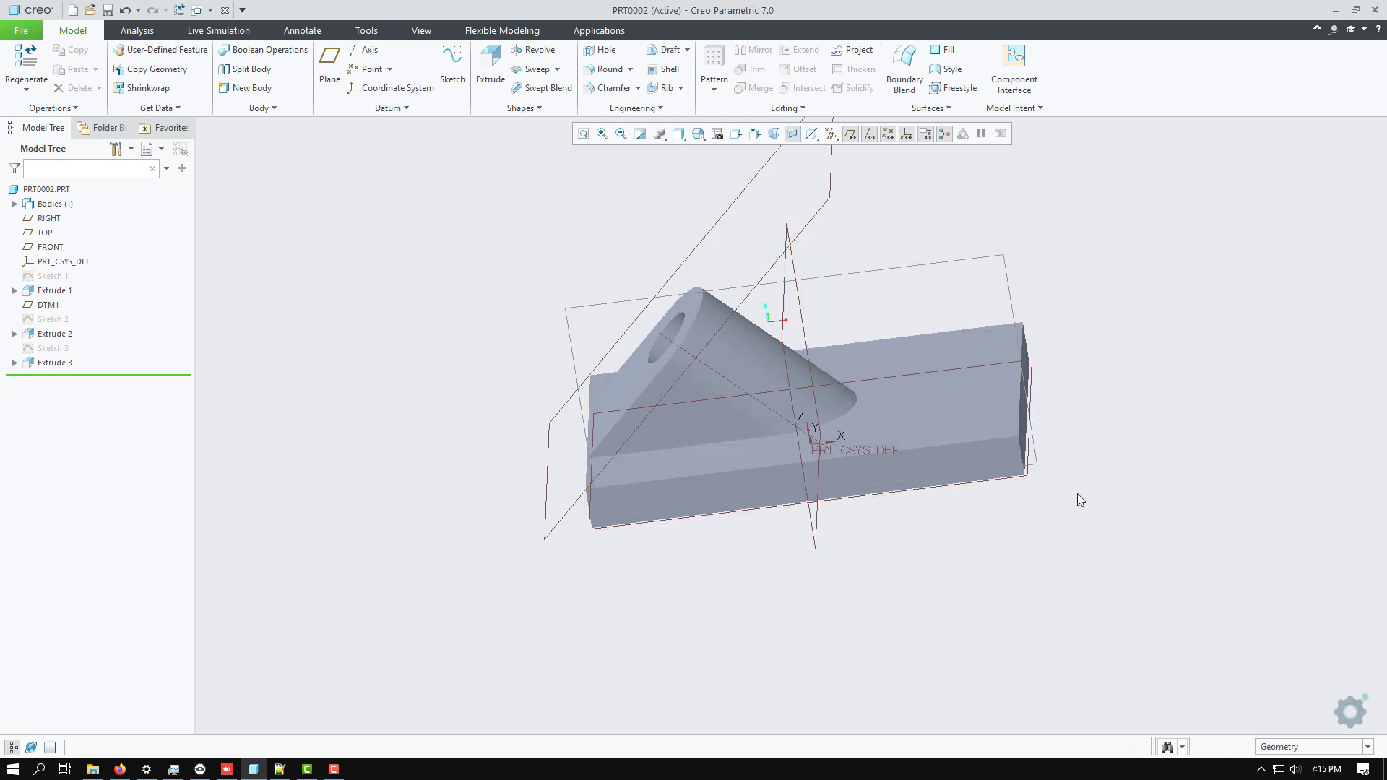
Step: Start a datum axis normal to the RIGHT plane, with the TOP plane and the block's upper face as offset references
mouse_move(1077, 493)
middle_down()
mouse_move(1102, 496)
mouse_move(1105, 452)
mouse_move(1081, 491)
middle_up()
middle_drag(946, 473, 1022, 458)
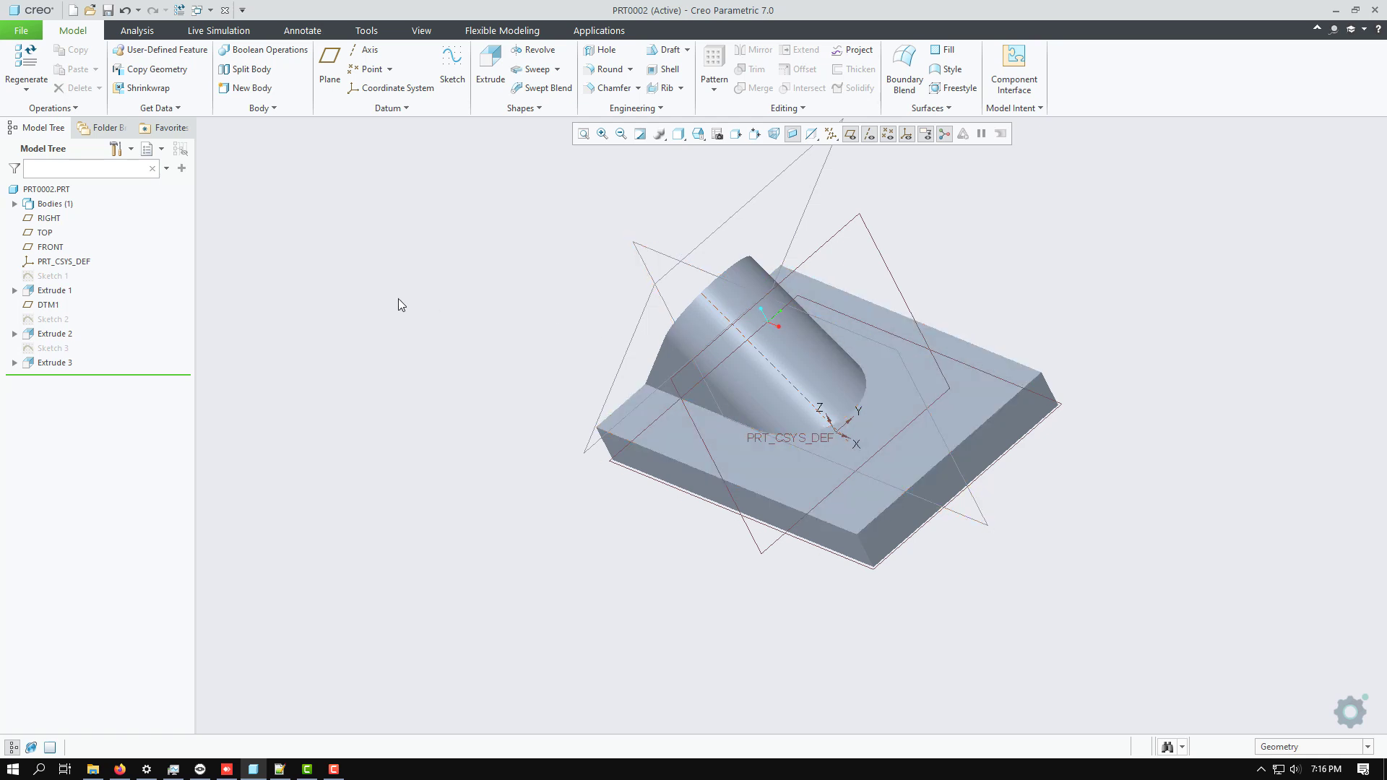
click(365, 56)
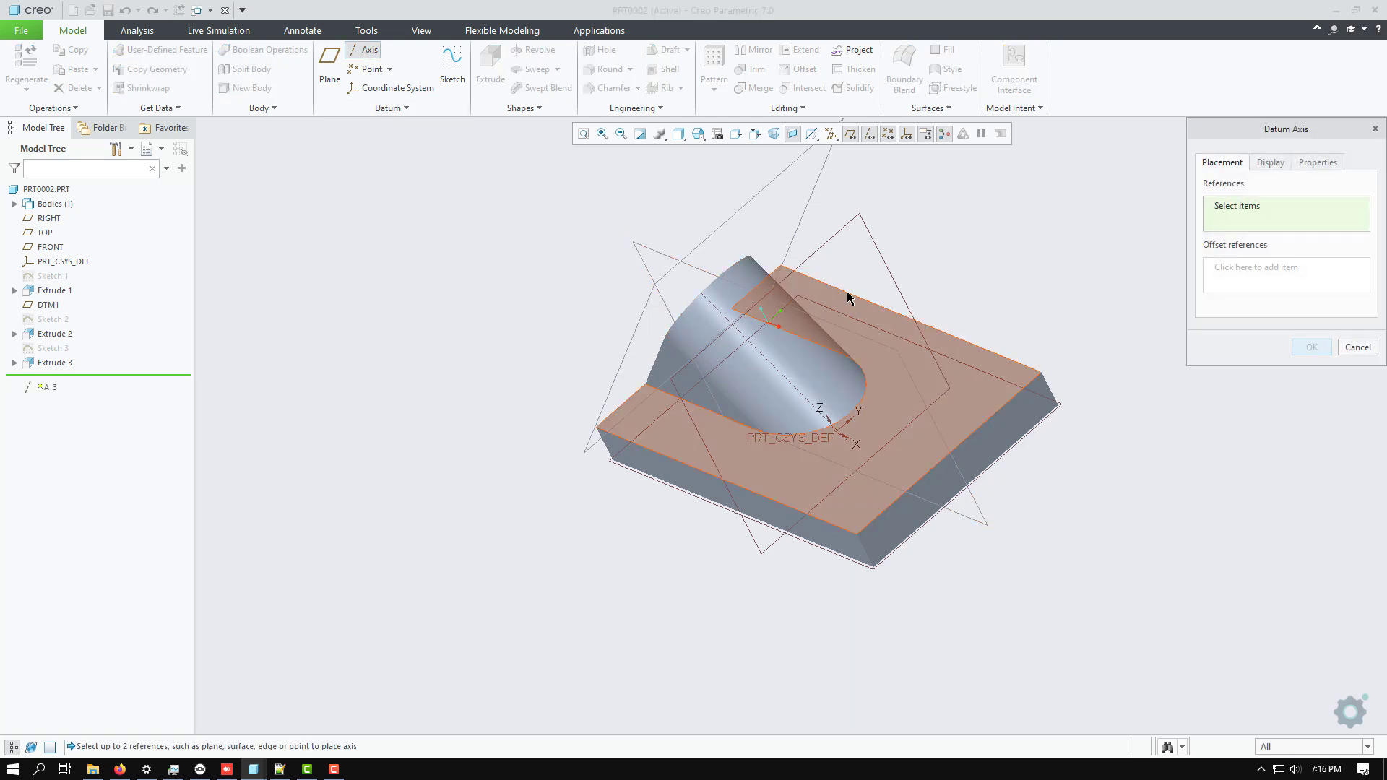
click(837, 239)
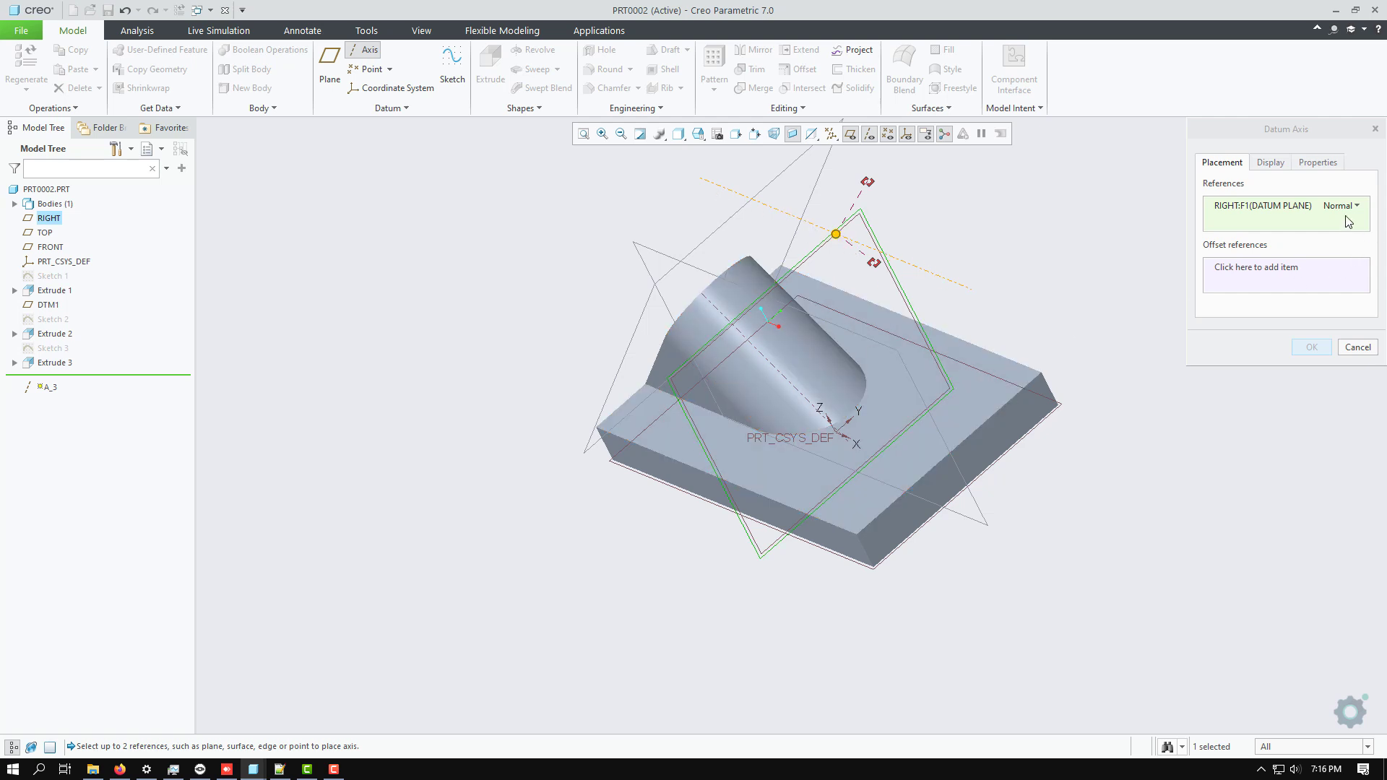
click(1264, 270)
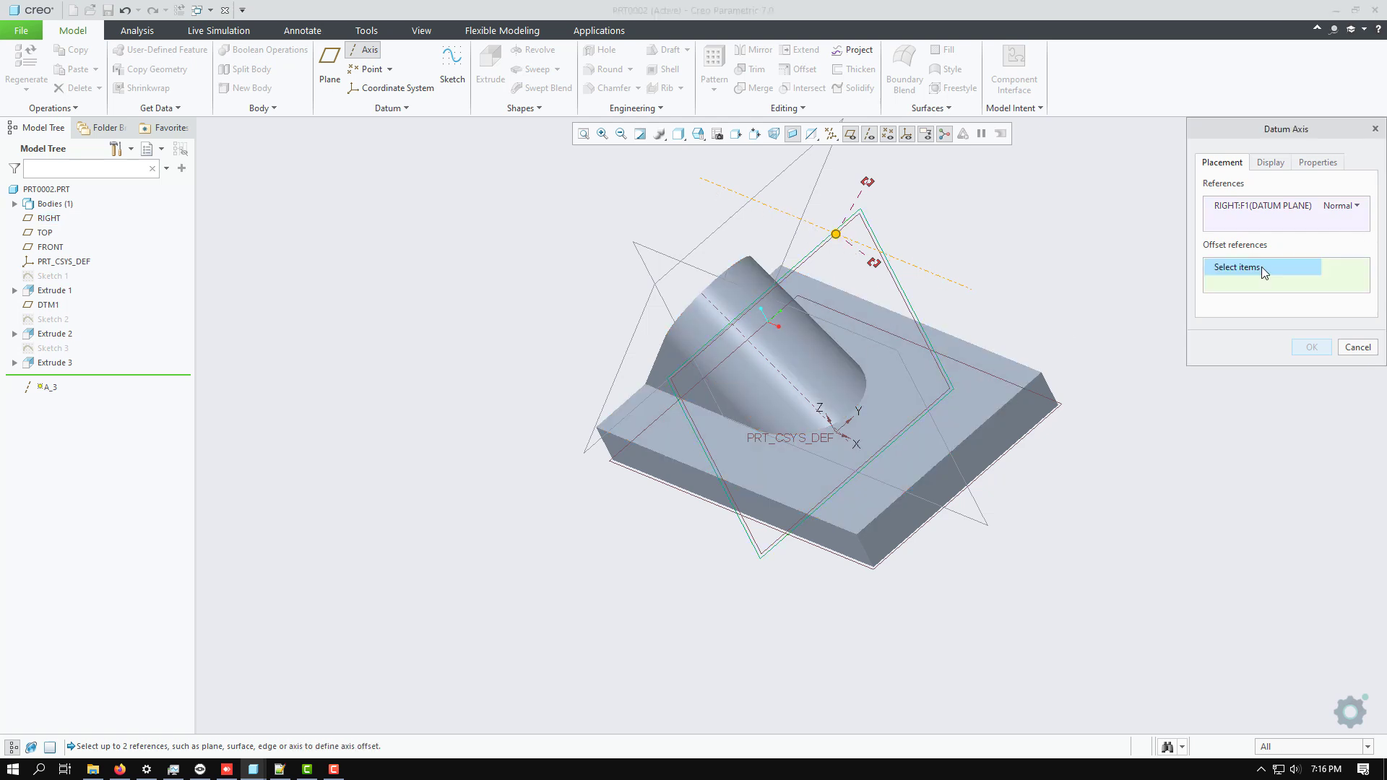
click(908, 372)
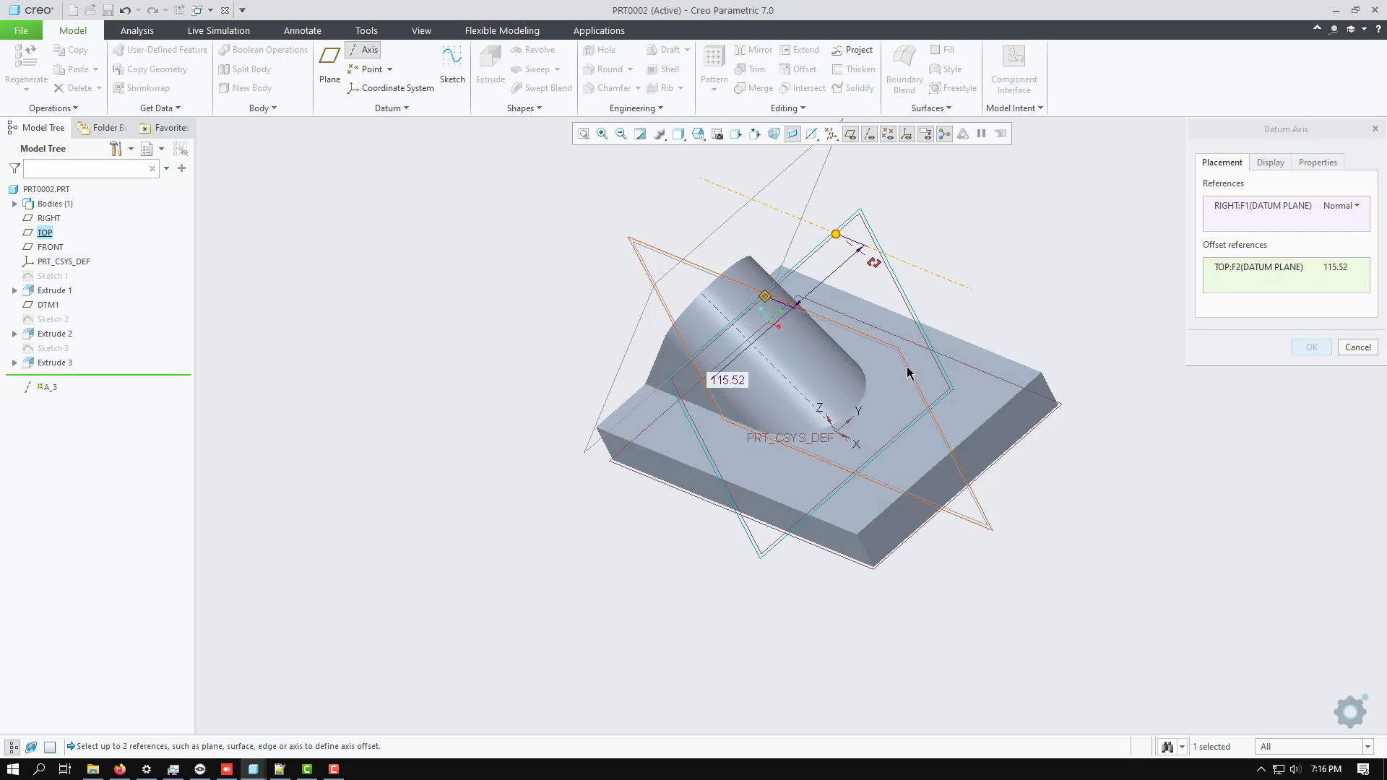
click(995, 406)
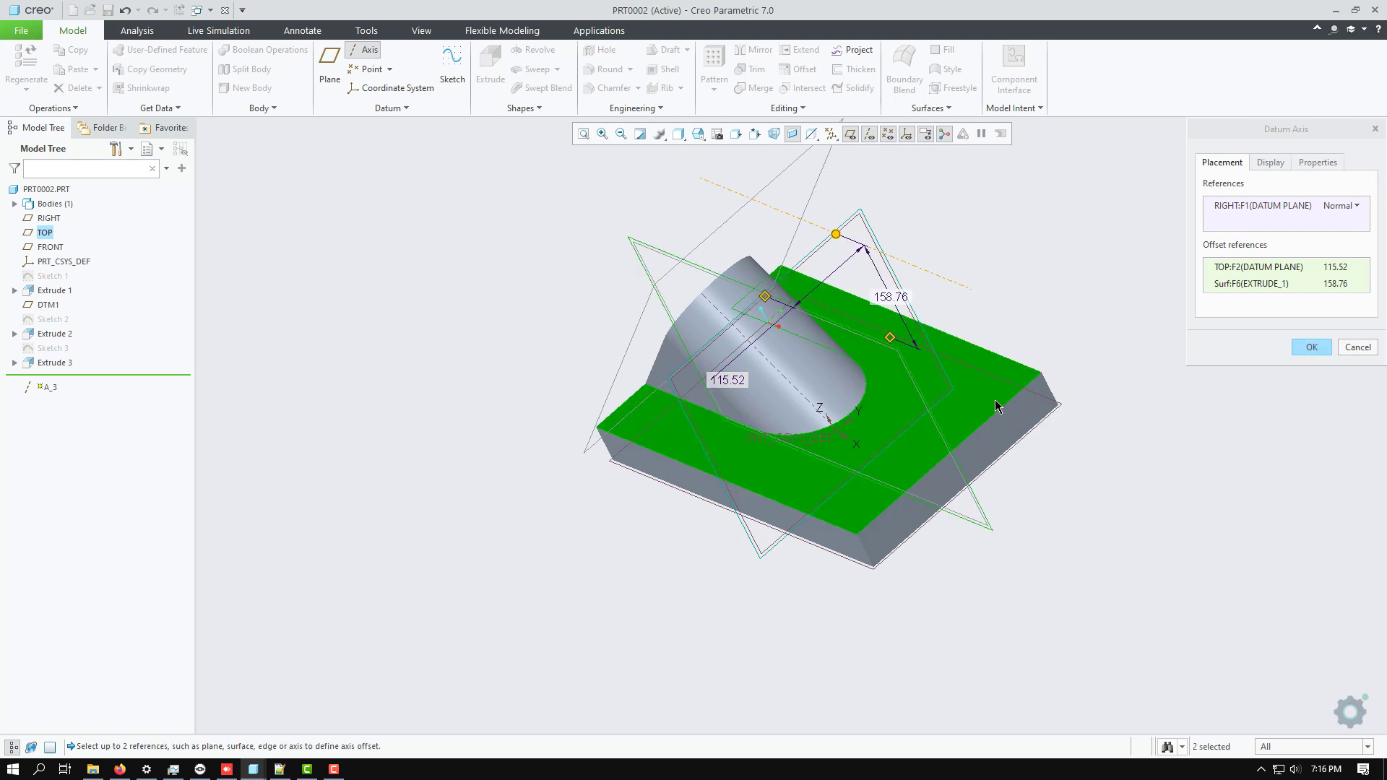
Step: Set the datum axis offsets to 200 from the TOP plane and 200 from the block's upper face, and create it
mouse_move(1080, 478)
middle_down()
mouse_move(1080, 456)
mouse_move(1058, 448)
mouse_move(1069, 466)
middle_up()
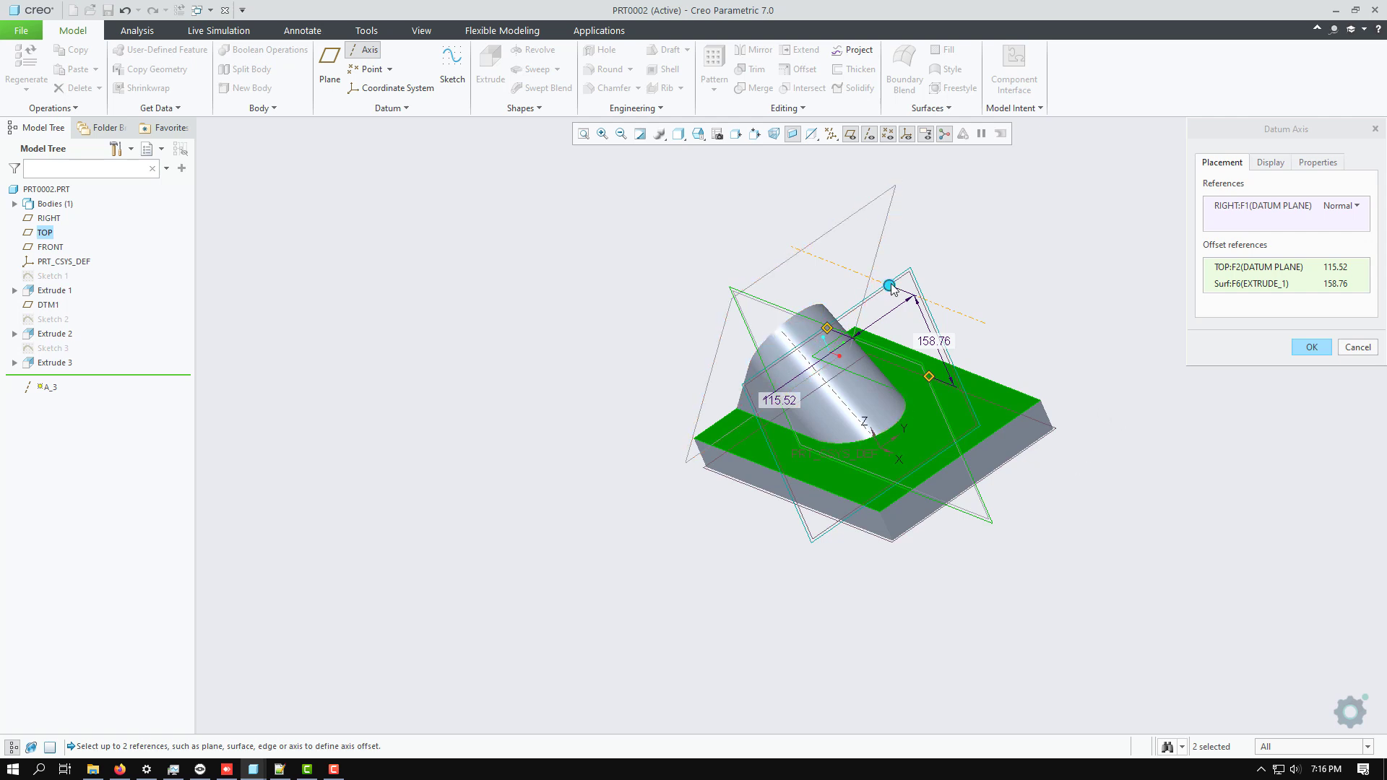
drag(889, 285, 1000, 181)
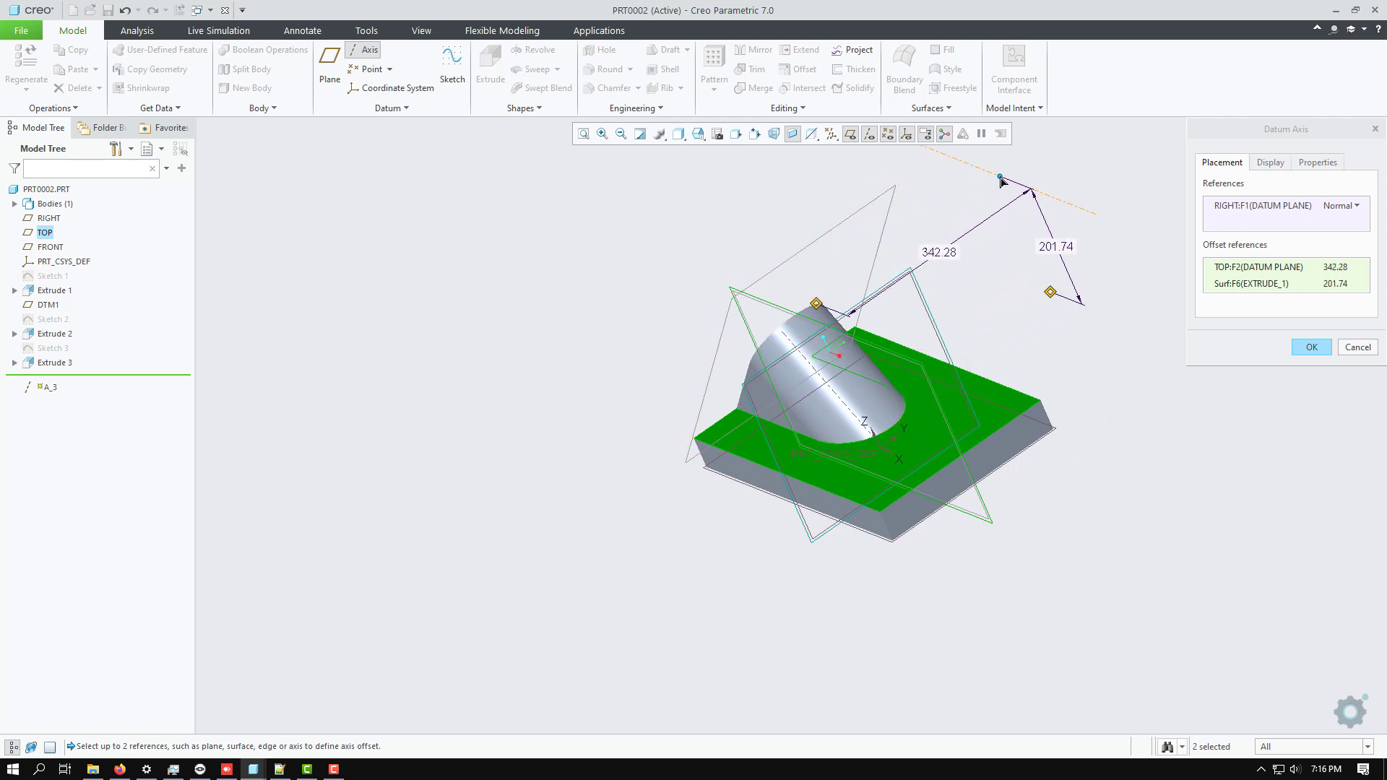
mouse_move(625, 444)
middle_down()
mouse_move(693, 405)
mouse_move(806, 385)
mouse_move(782, 417)
mouse_move(638, 405)
mouse_move(628, 439)
middle_up()
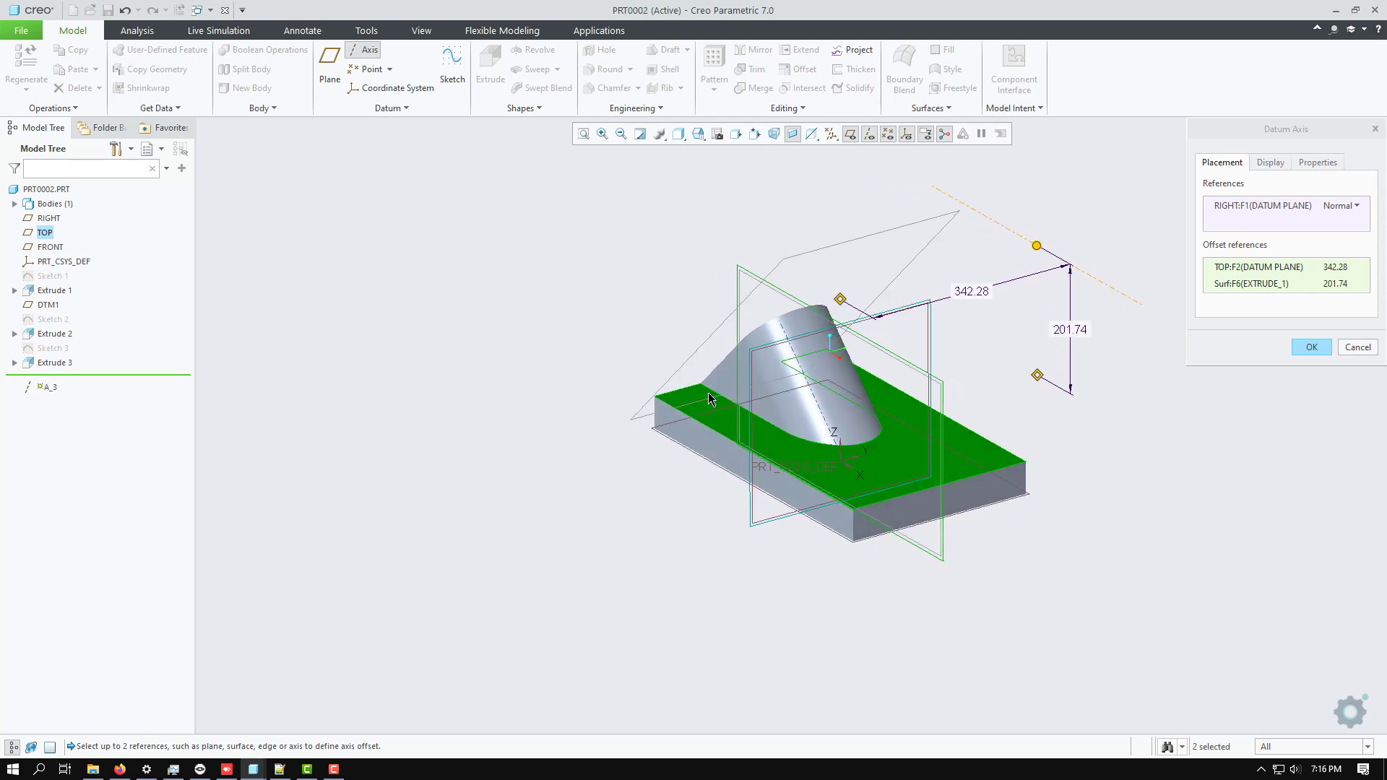
double_click(970, 292)
key(Return)
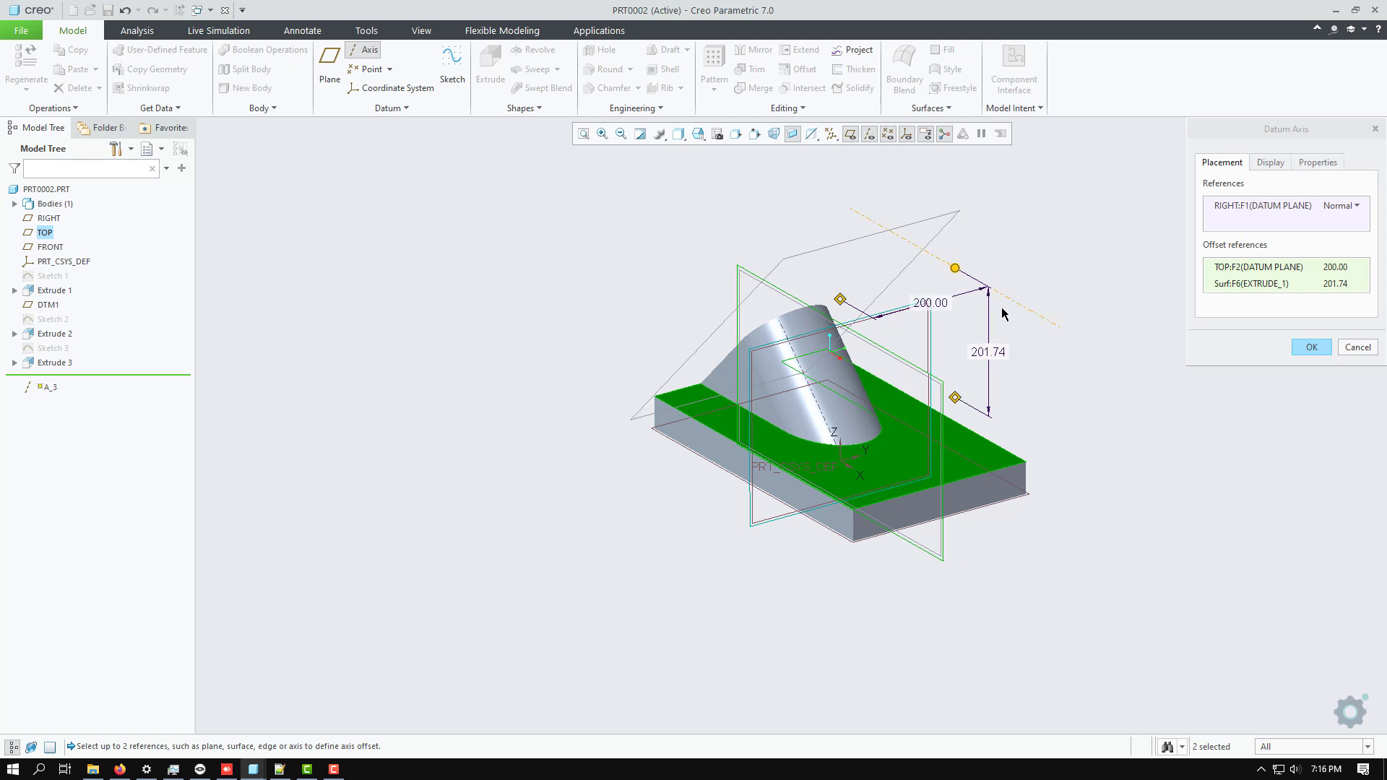
double_click(987, 354)
text(200)
key(Return)
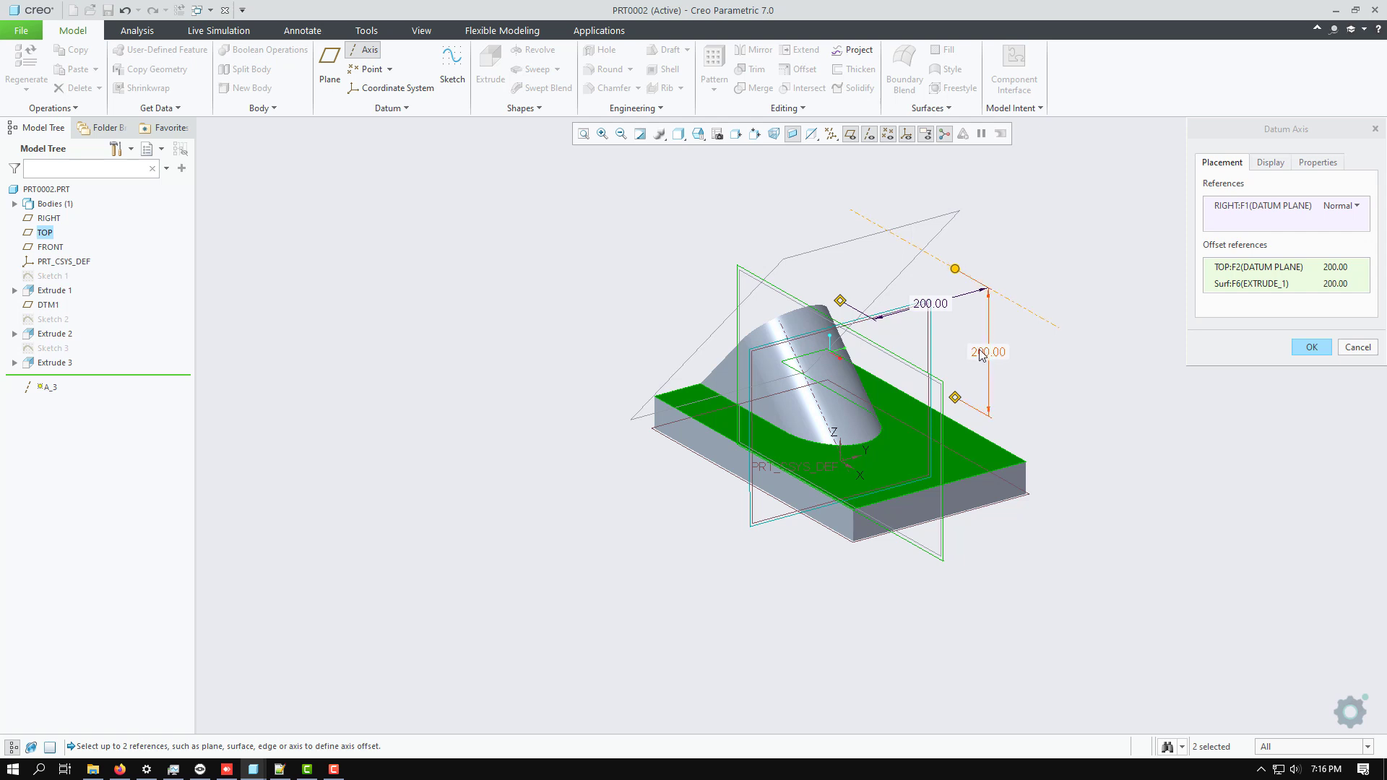
click(1312, 348)
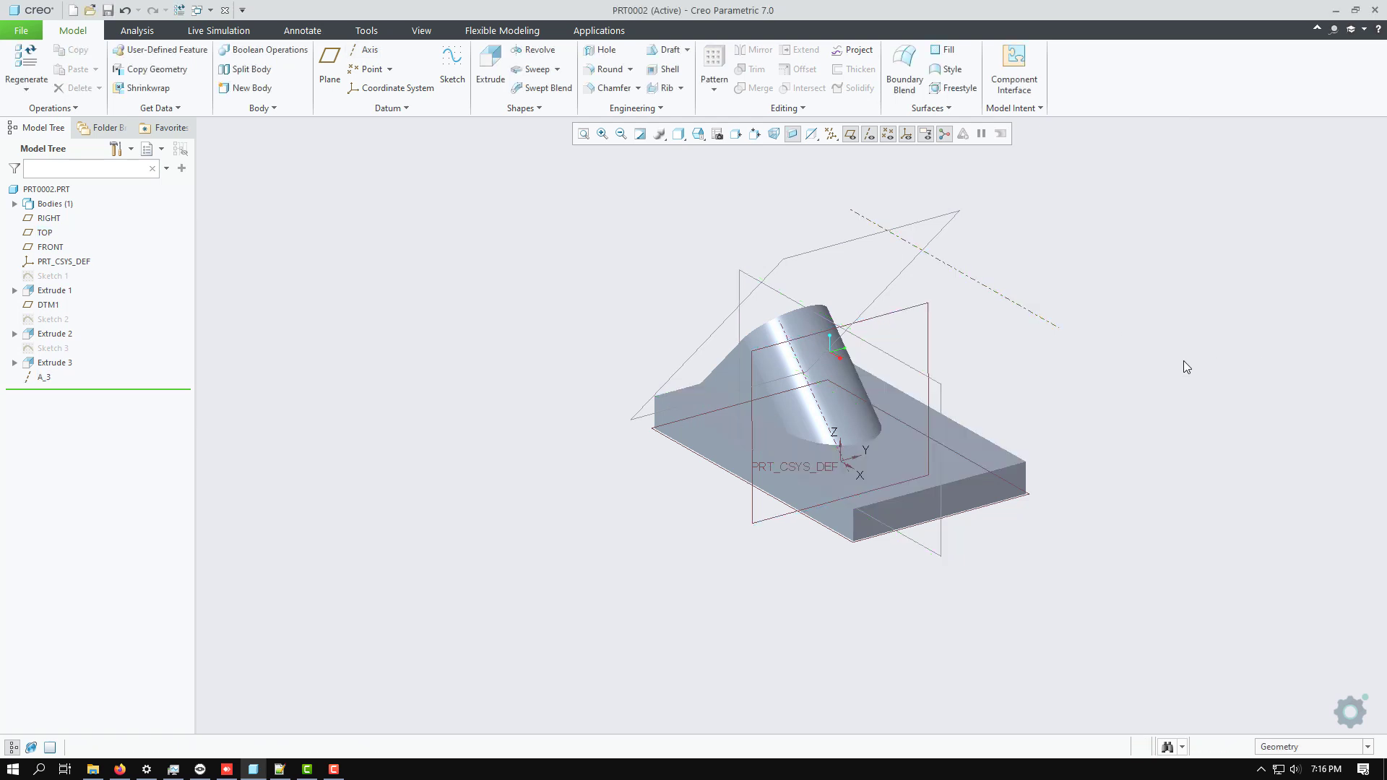
Step: Try a datum plane through the new offset axis, set parallel to the block's upper face
middle_drag(1184, 361, 1025, 351)
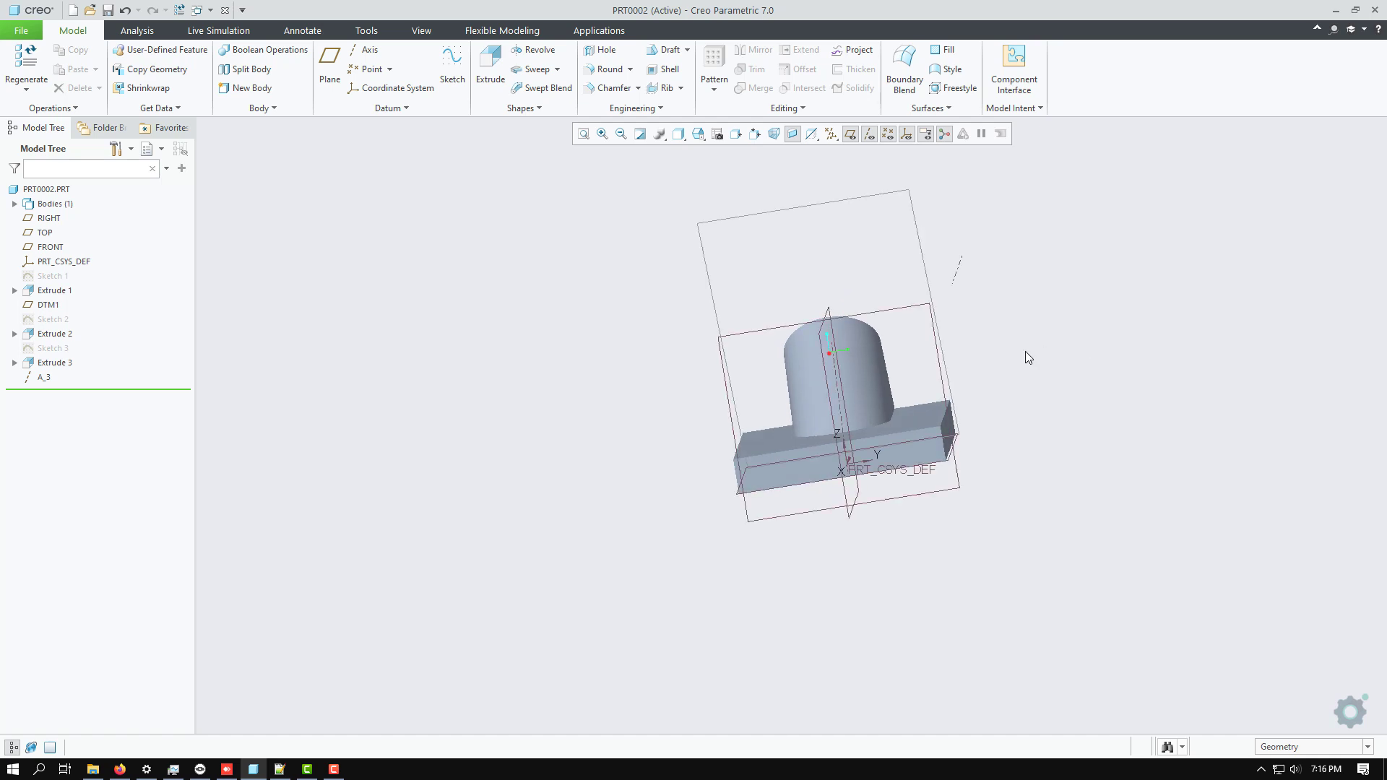
middle_drag(644, 331, 656, 362)
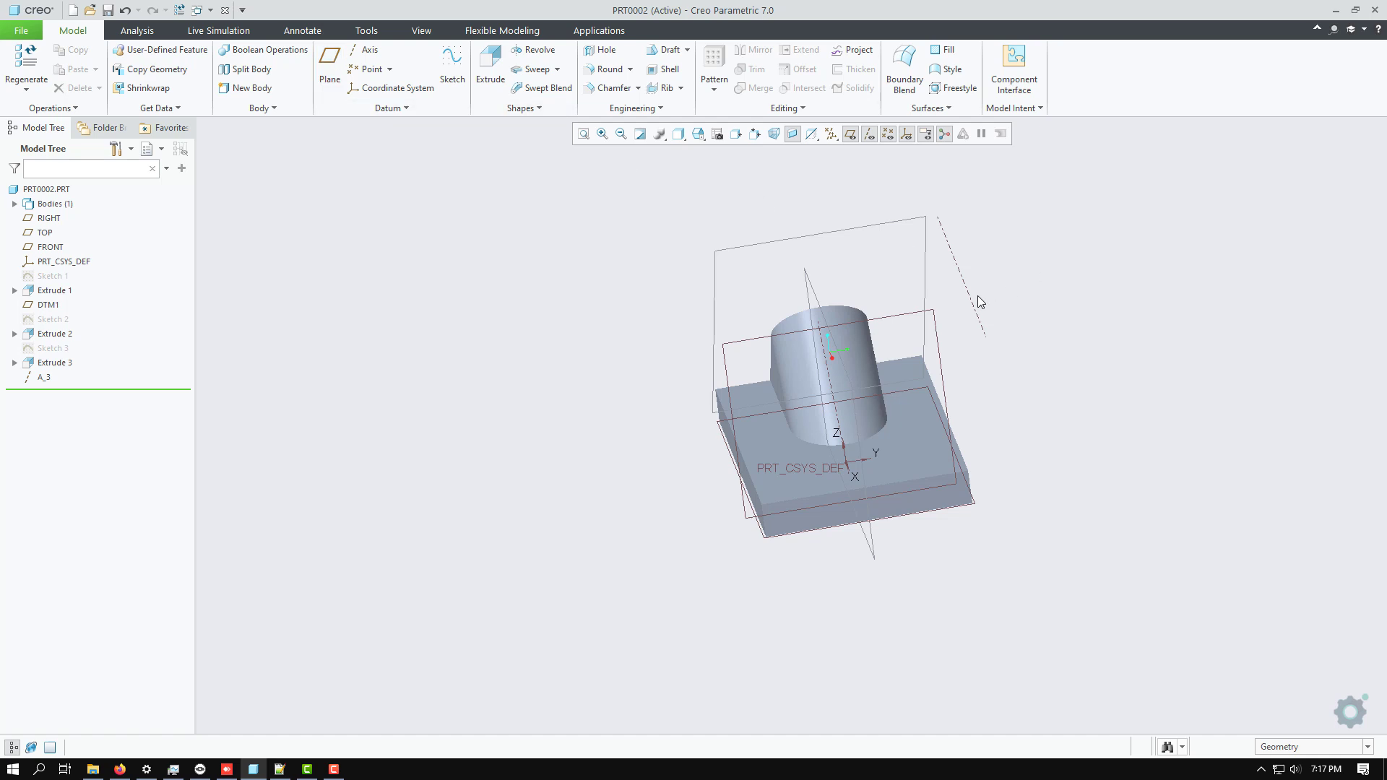
click(330, 65)
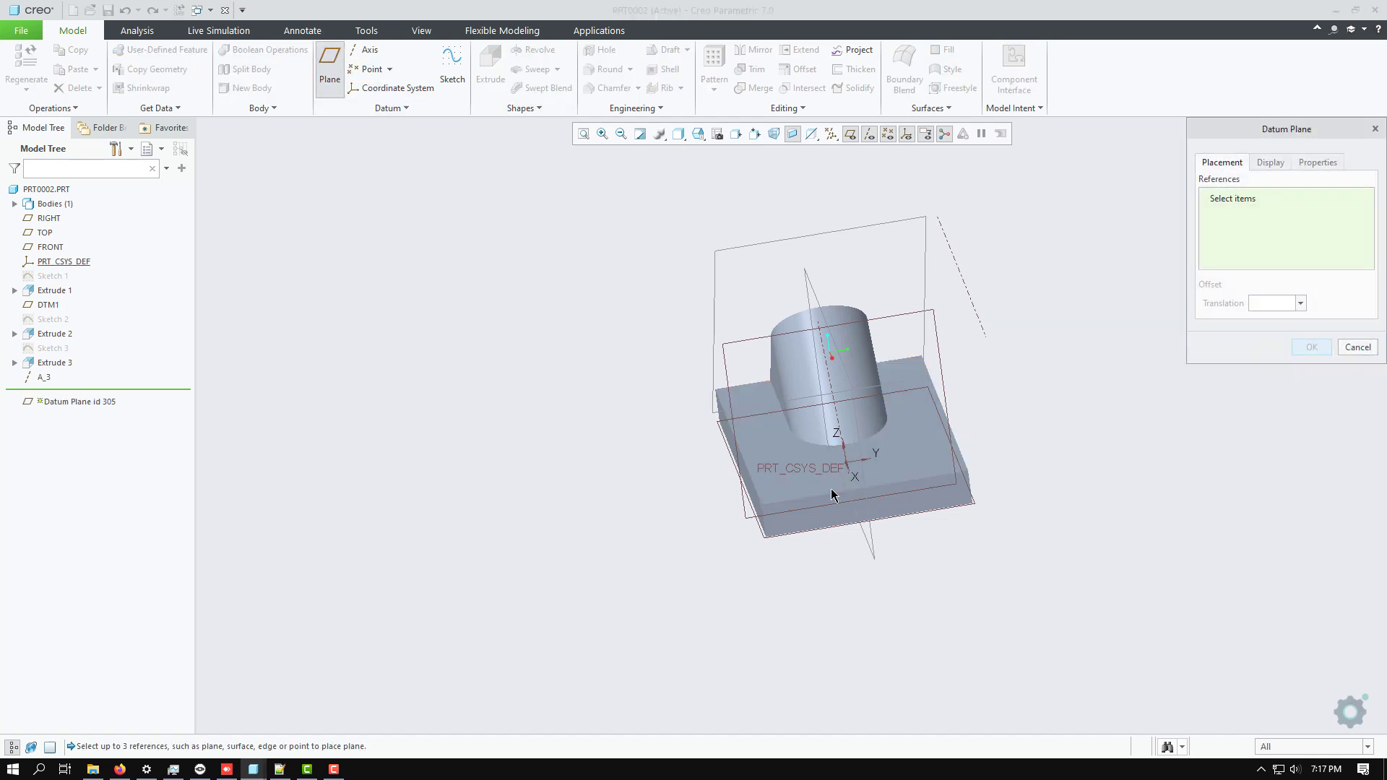
click(920, 475)
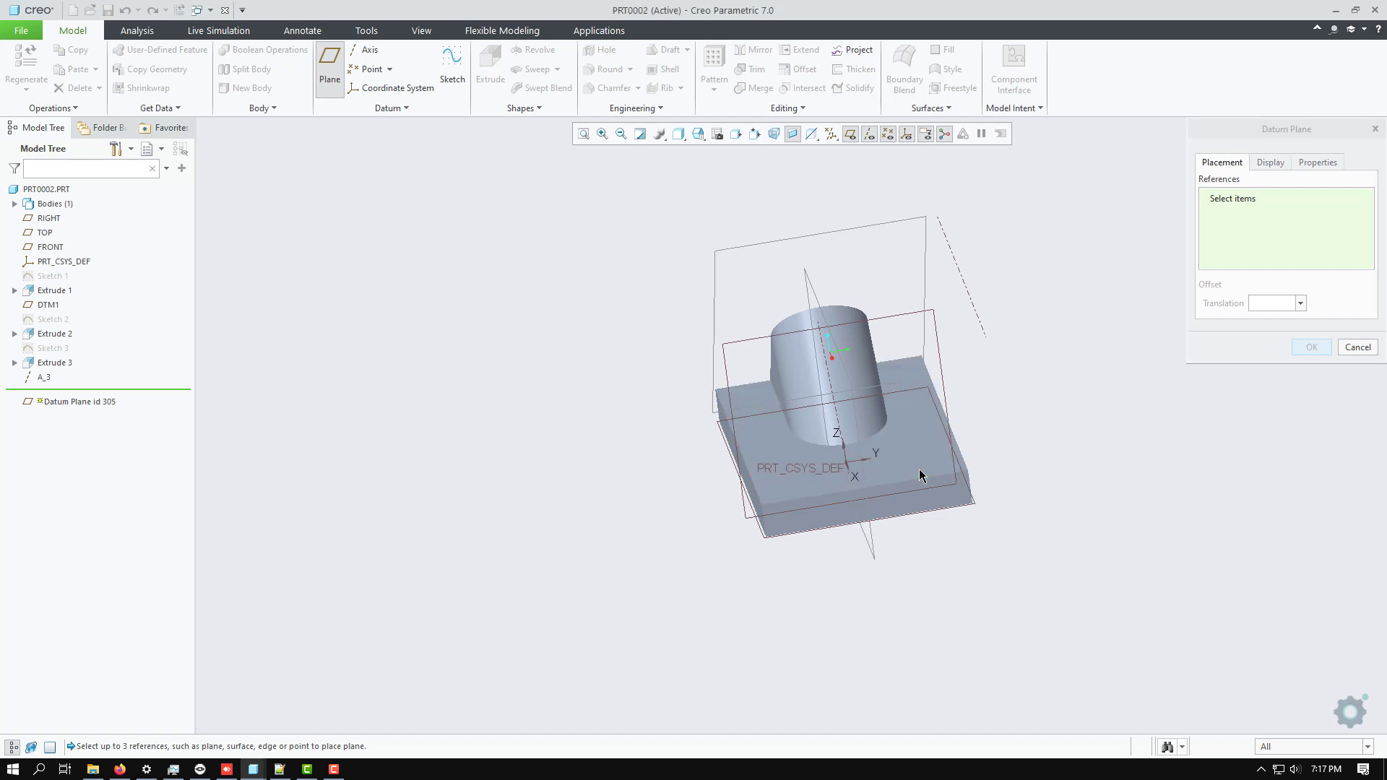
ctrl+click(982, 330)
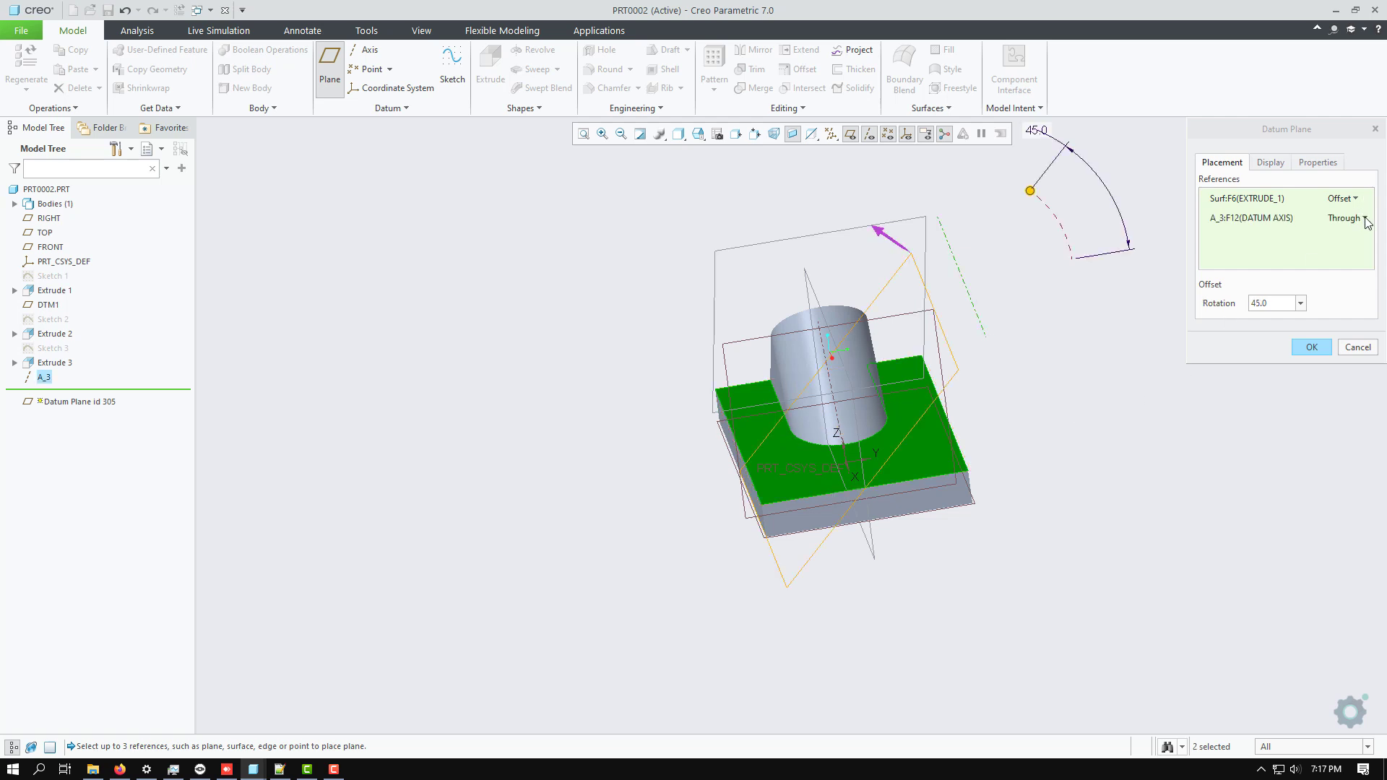
click(1353, 200)
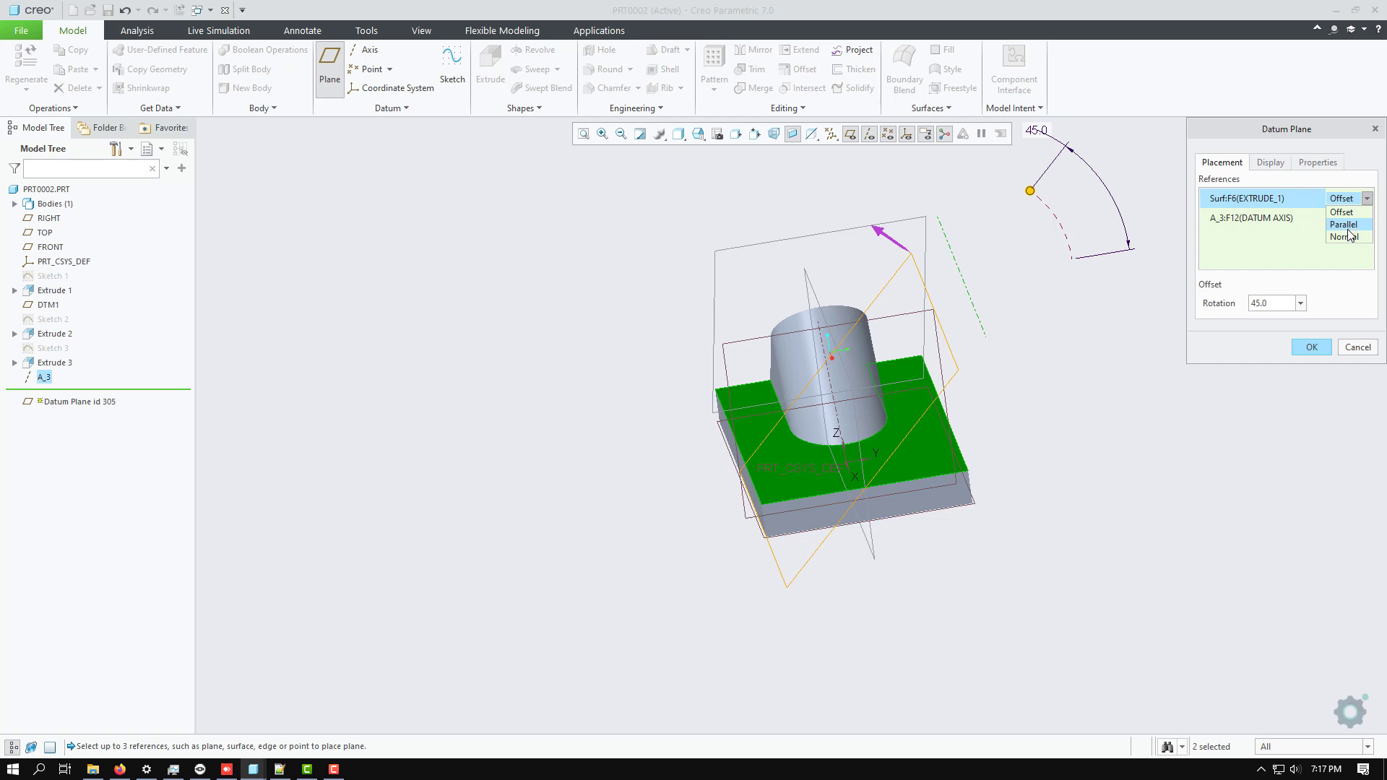
click(1345, 225)
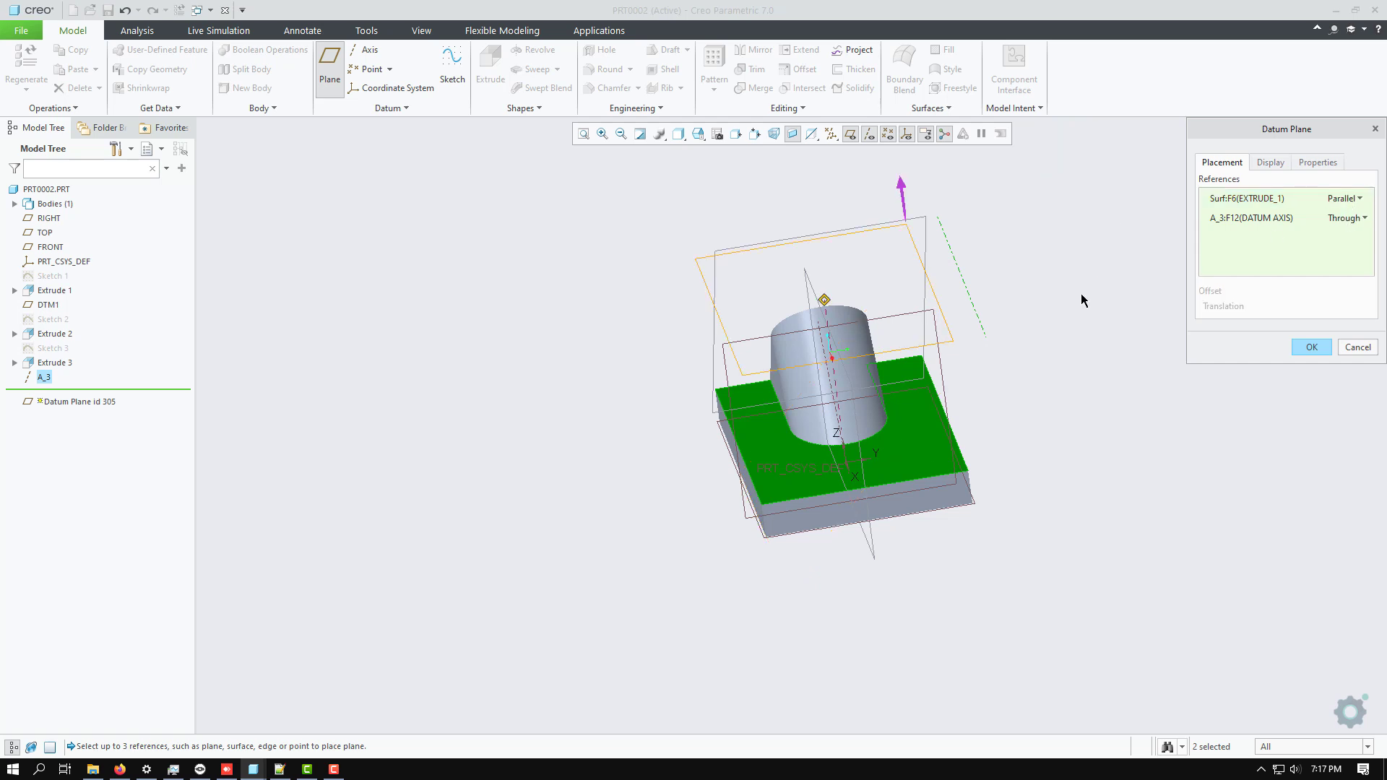
middle_drag(509, 391, 493, 361)
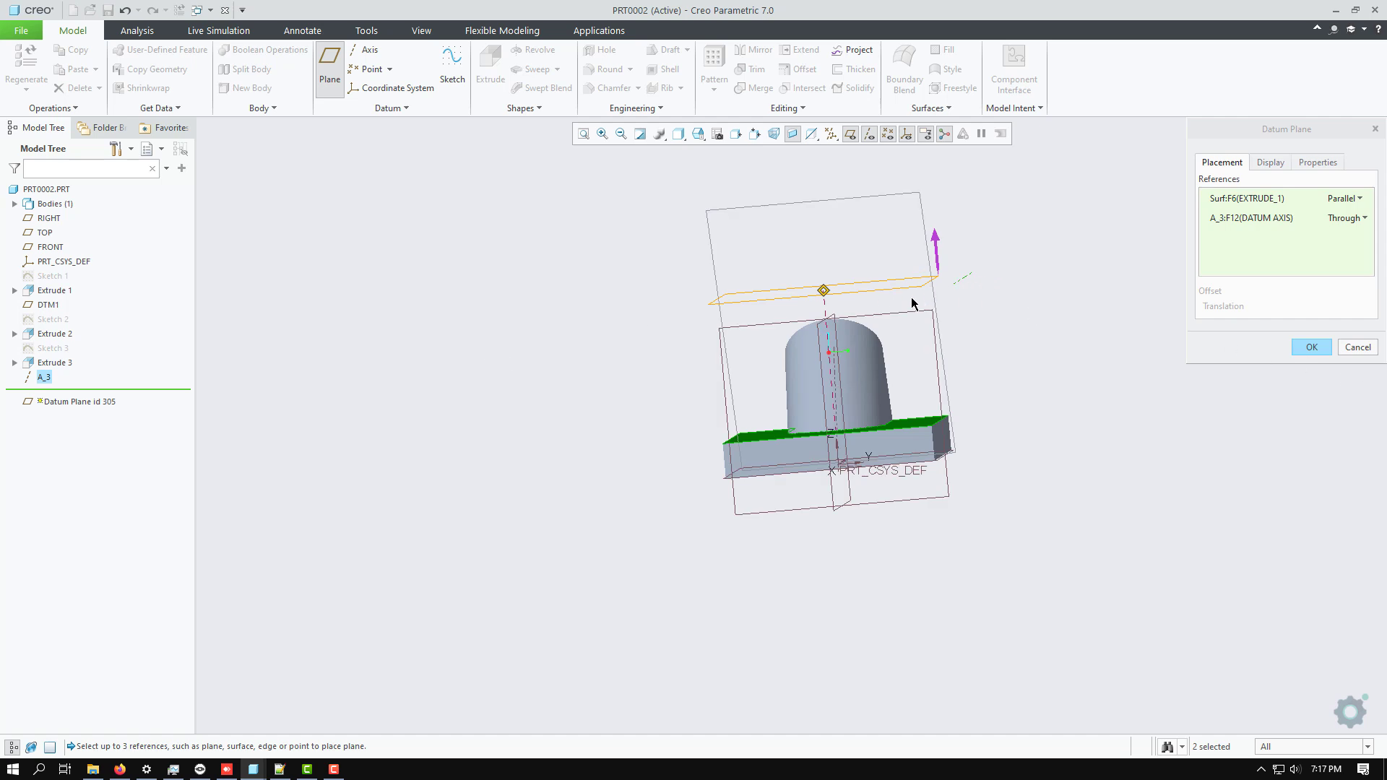
Step: Try the datum plane with an Offset reference to the block's upper face and a rotation of 44 degrees, and discard the plane
click(1343, 198)
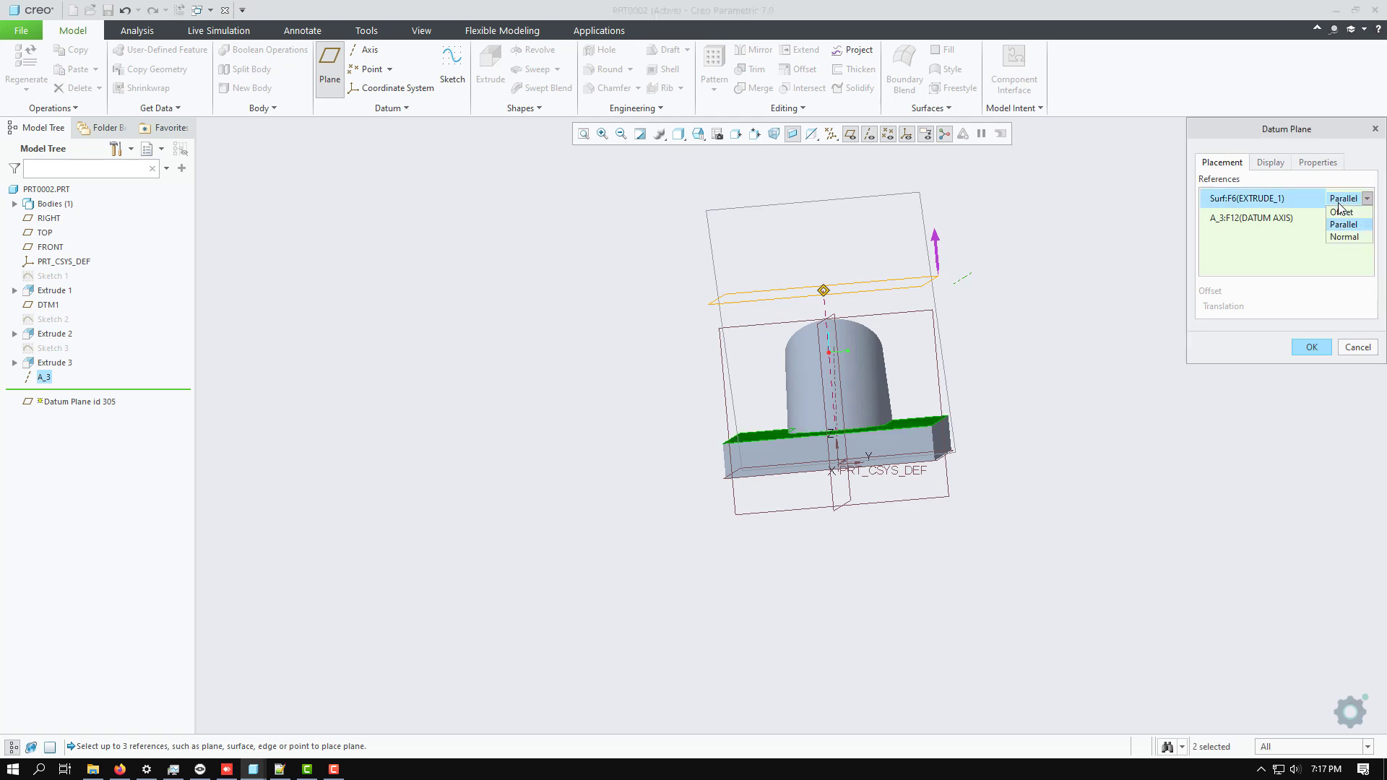
click(1329, 219)
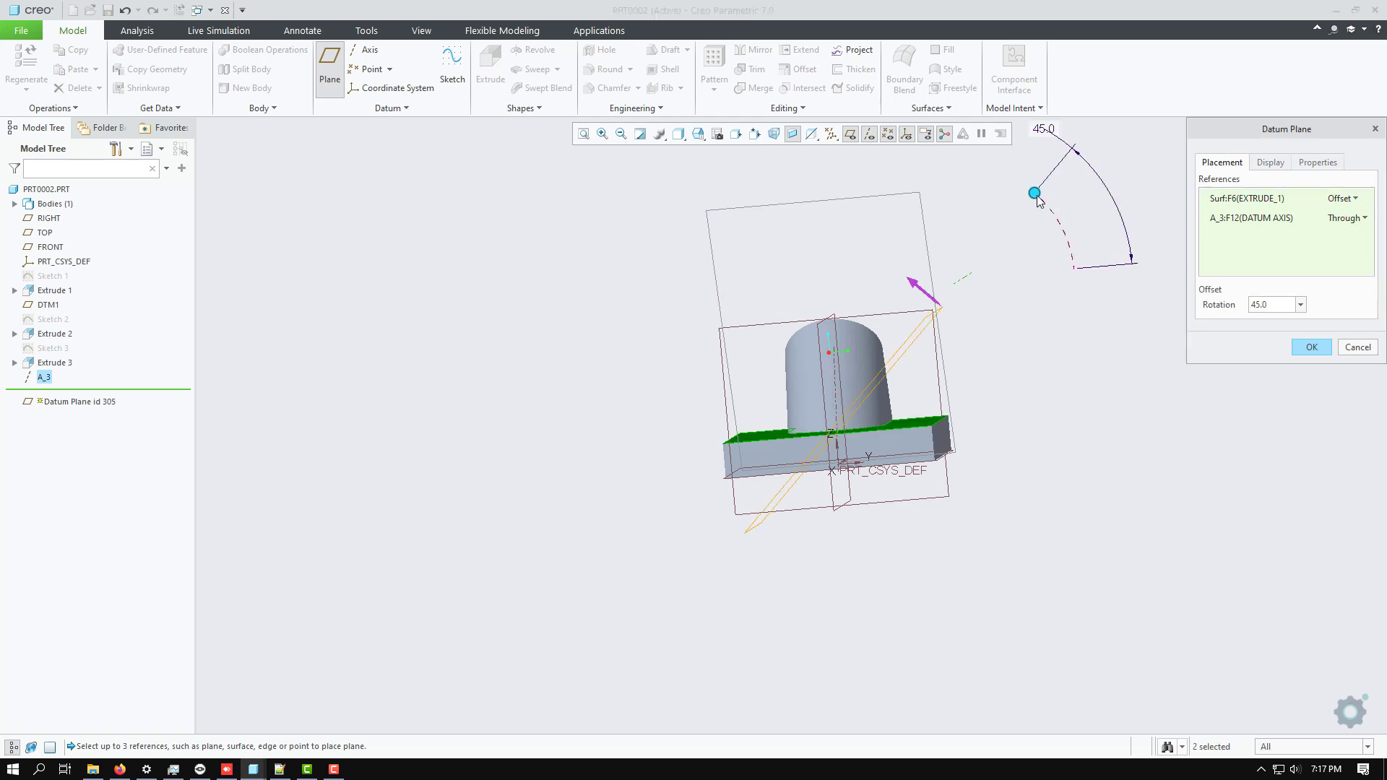
drag(1035, 192, 996, 249)
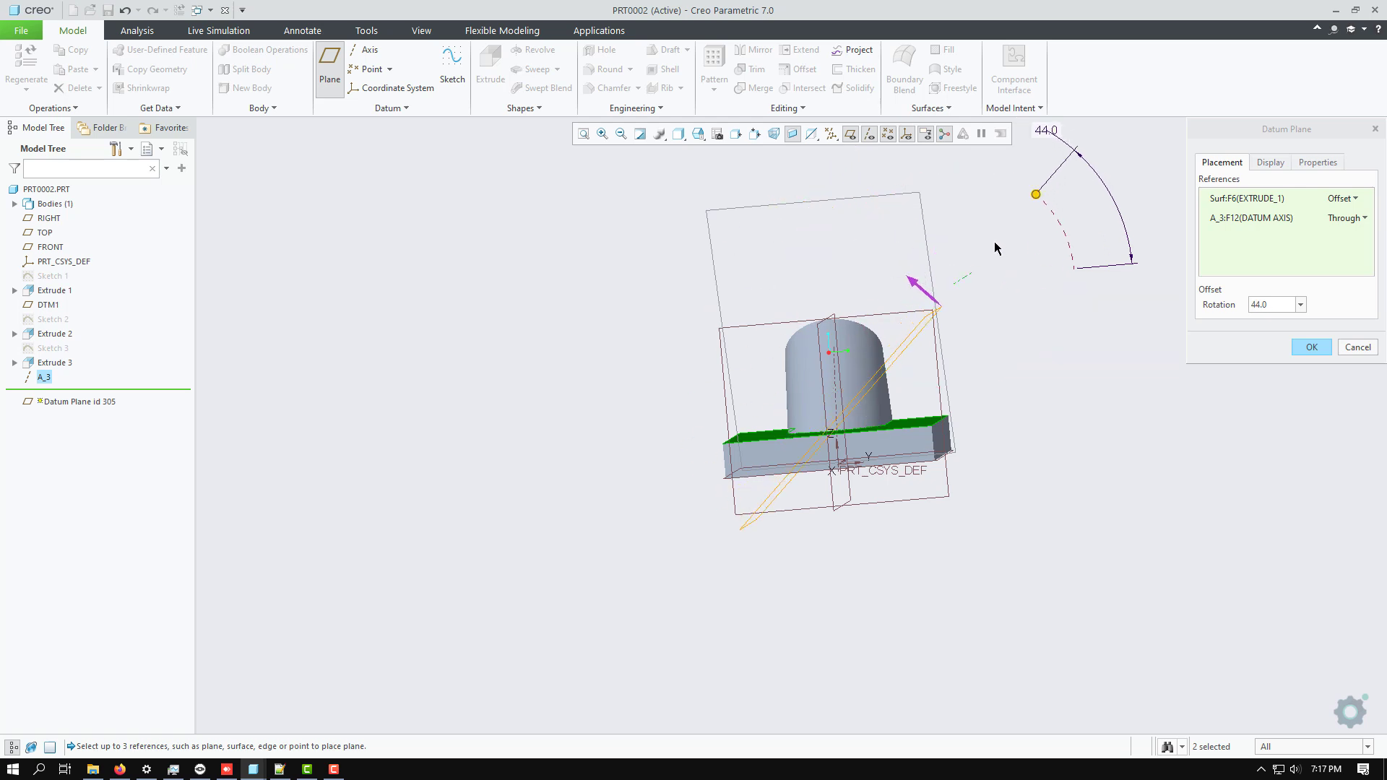
mouse_move(613, 345)
middle_down()
mouse_move(635, 340)
mouse_move(608, 351)
mouse_move(610, 332)
mouse_move(618, 344)
middle_up()
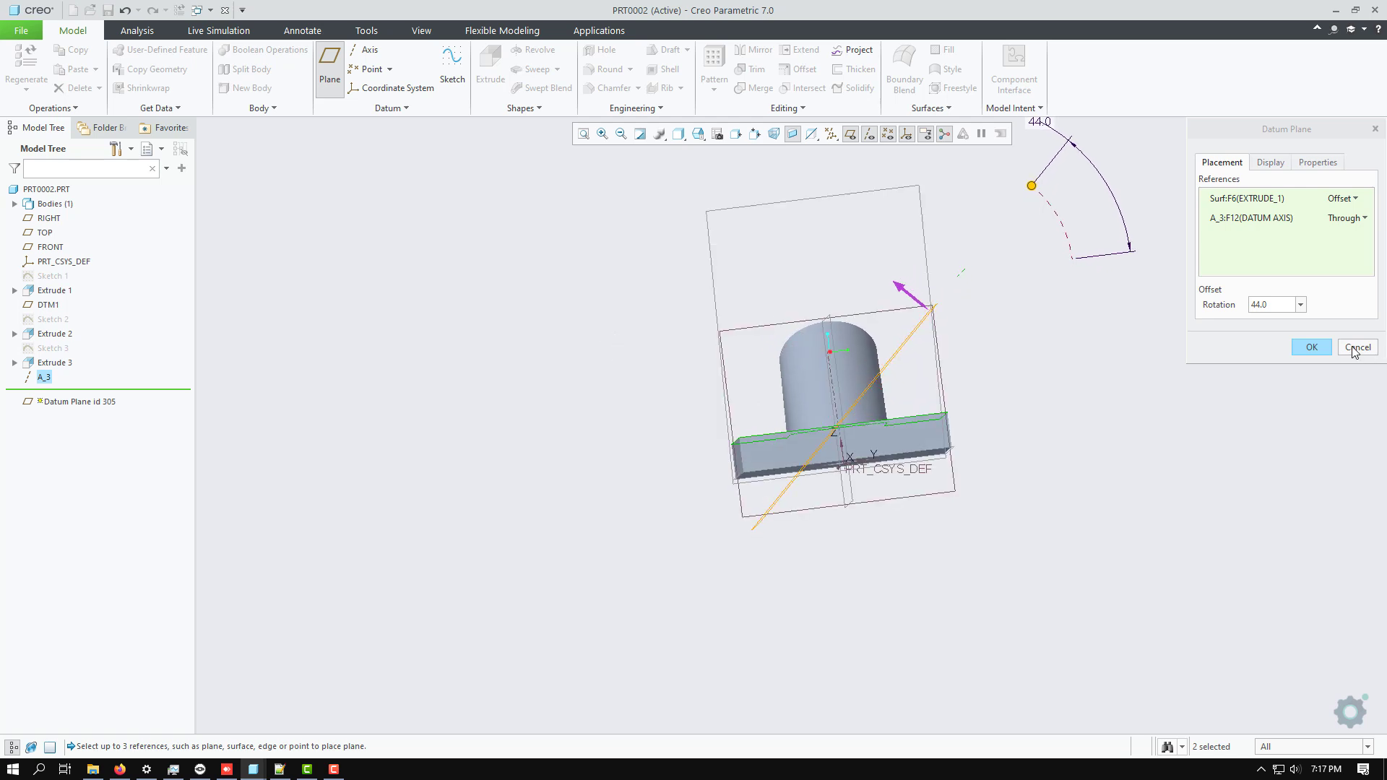
click(1356, 348)
click(700, 409)
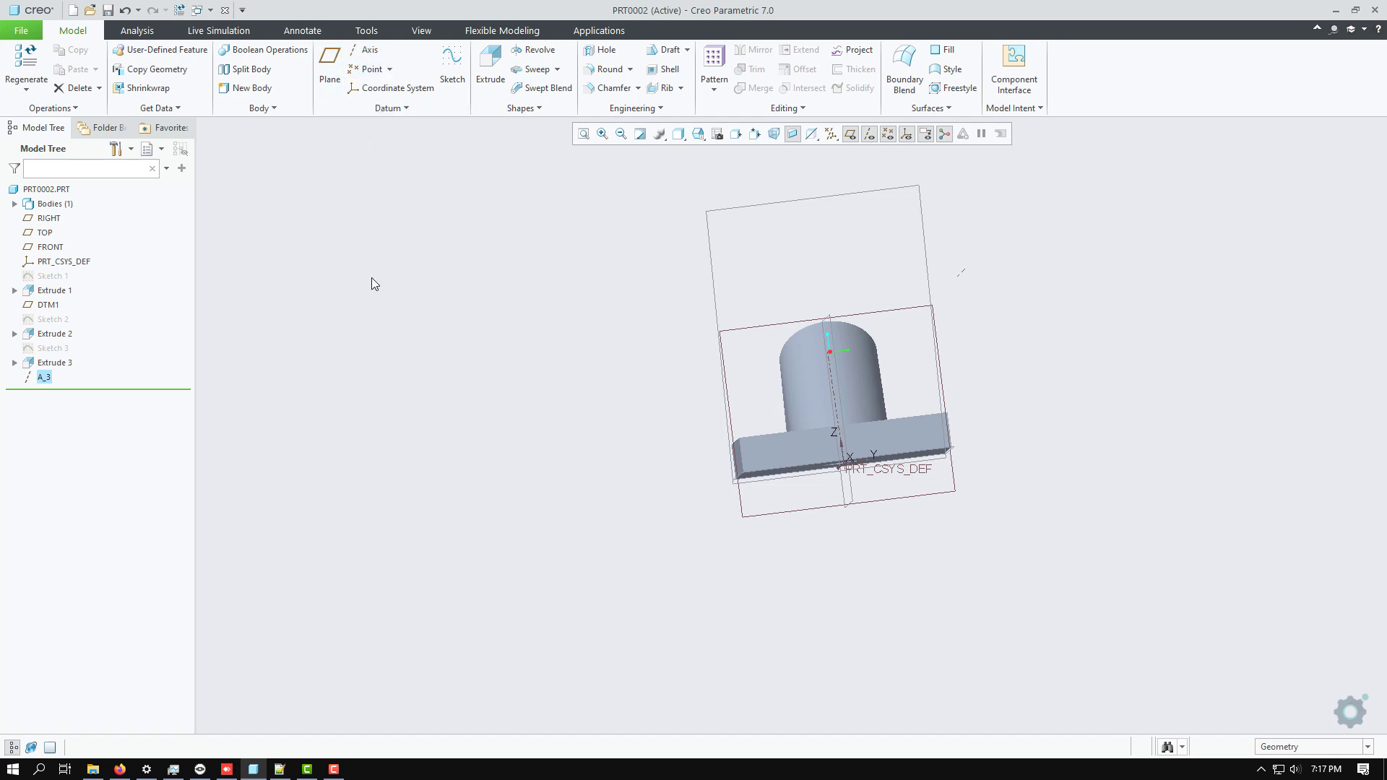
middle_drag(598, 395, 743, 454)
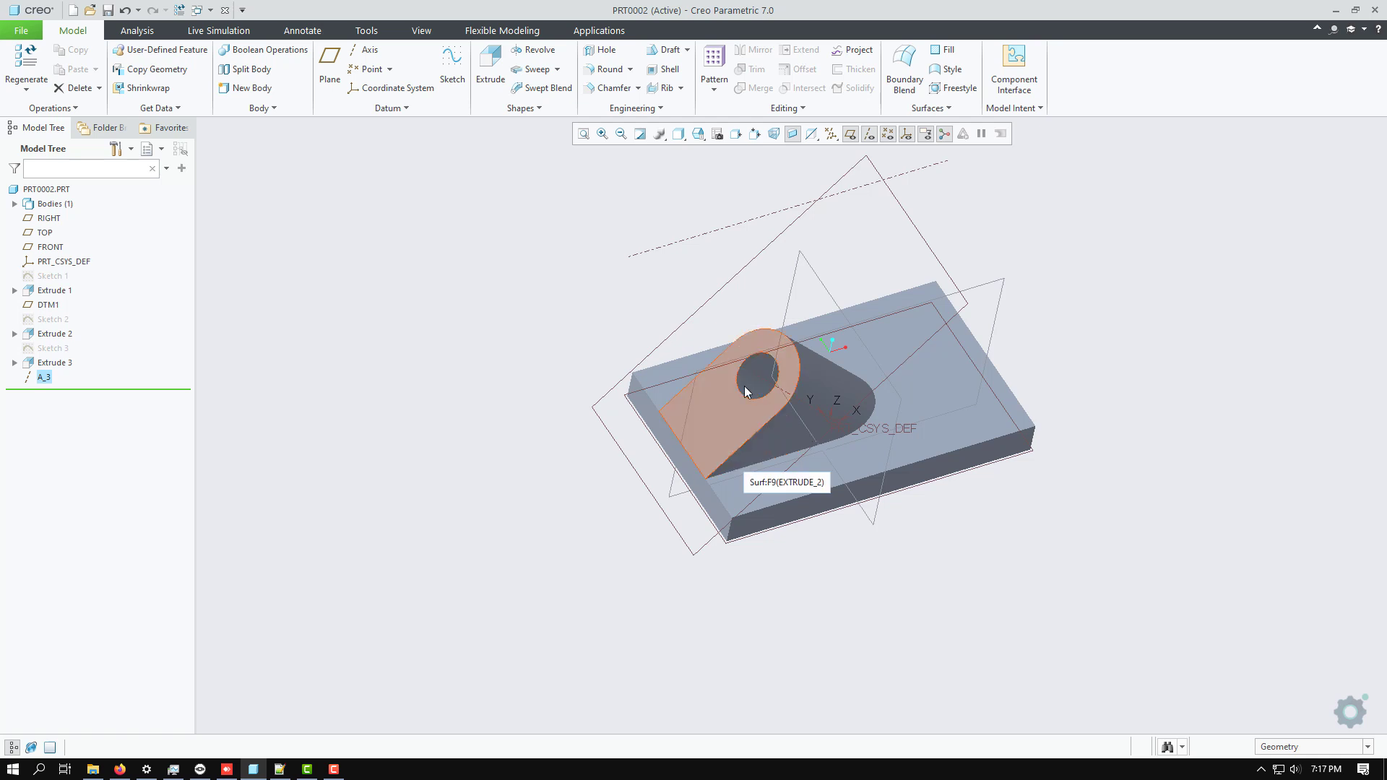